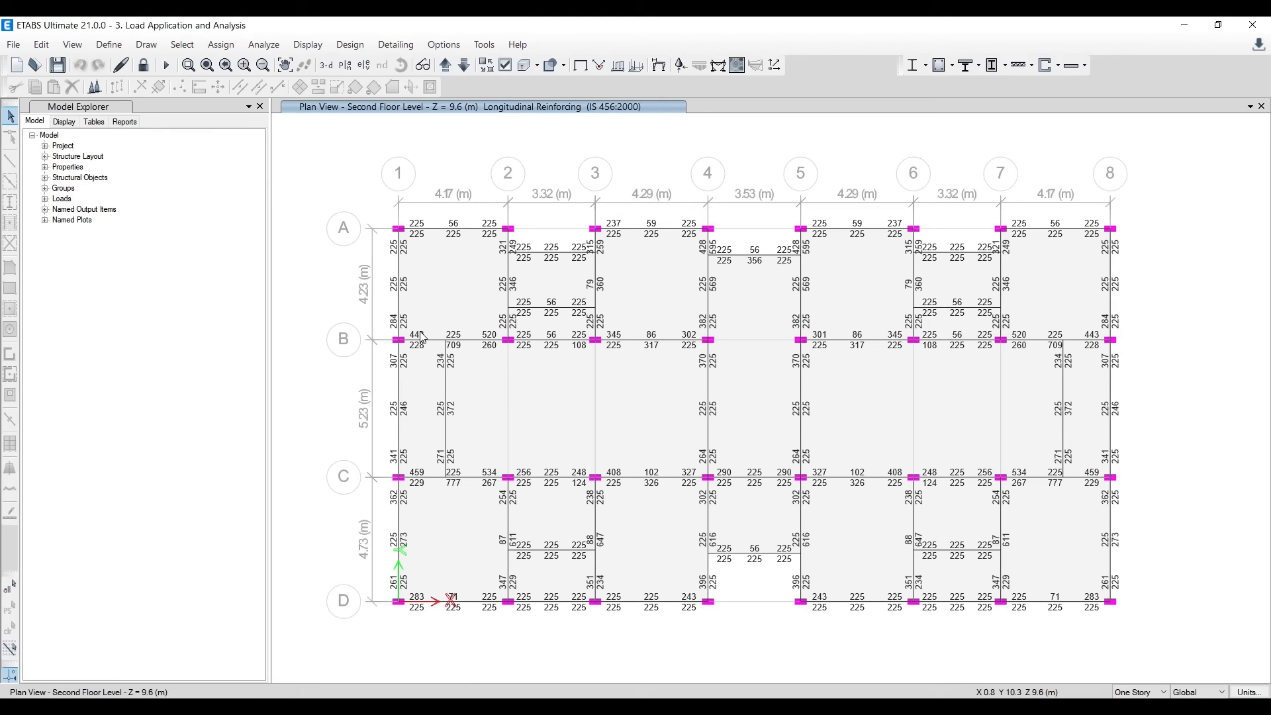
# View the whole model in 3D and return to the plan view of Second Floor Level
pyautogui.click(326, 65)
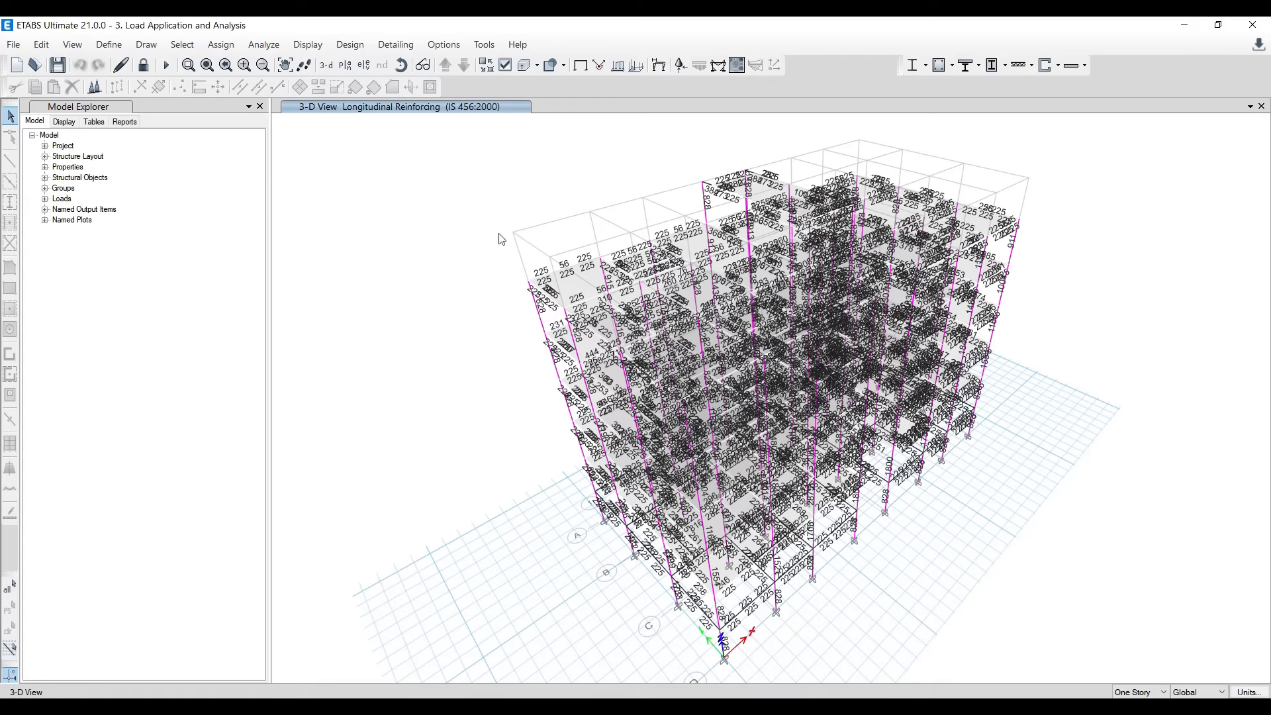
pyautogui.click(345, 65)
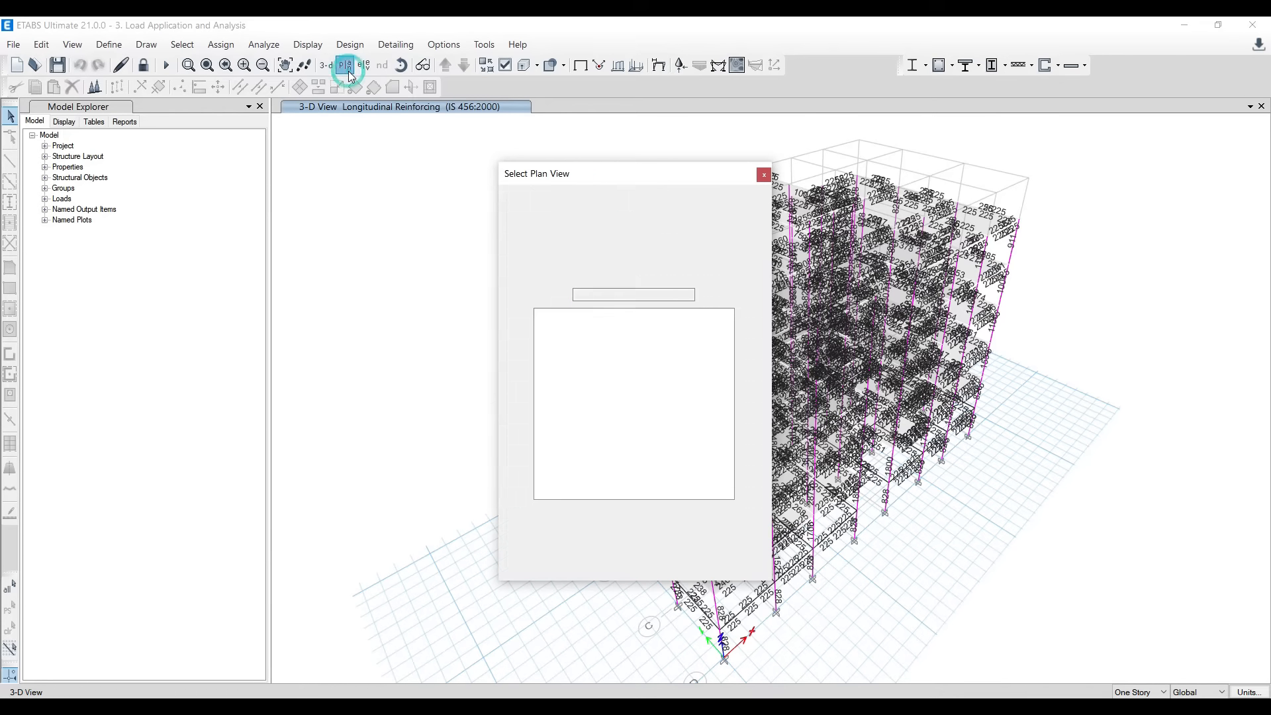
pyautogui.click(570, 349)
pyautogui.click(694, 545)
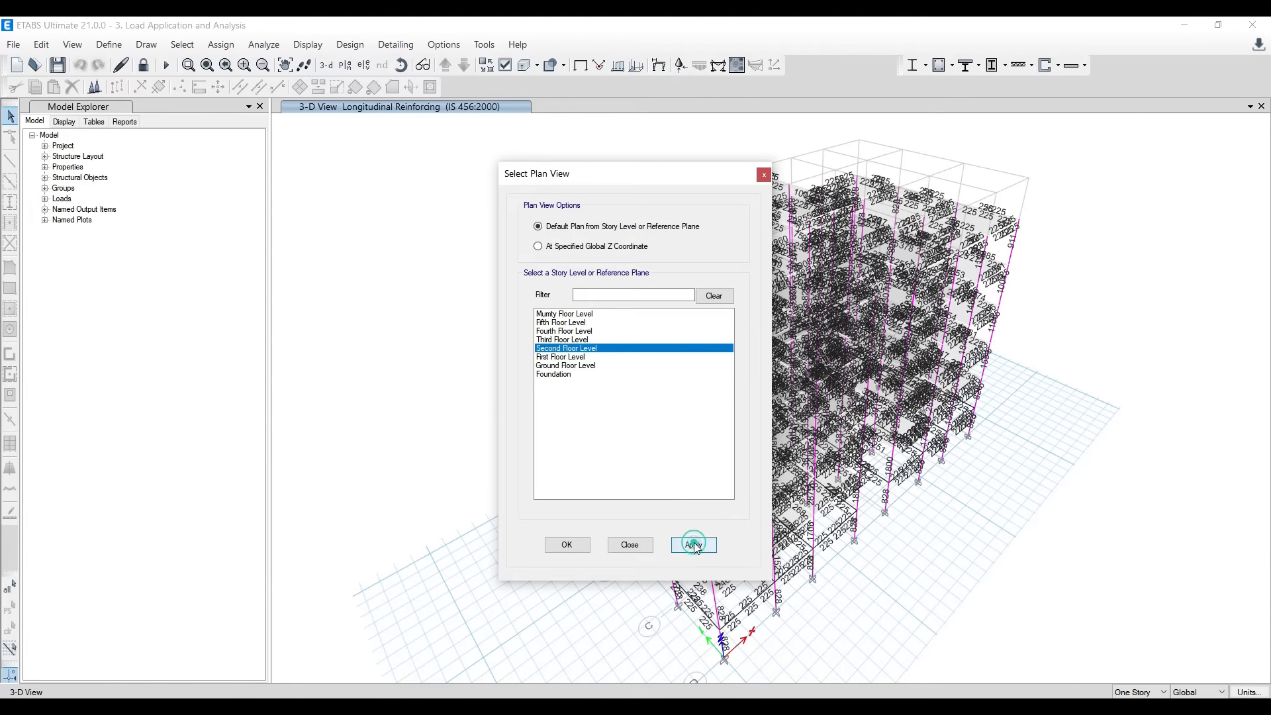
pyautogui.click(568, 545)
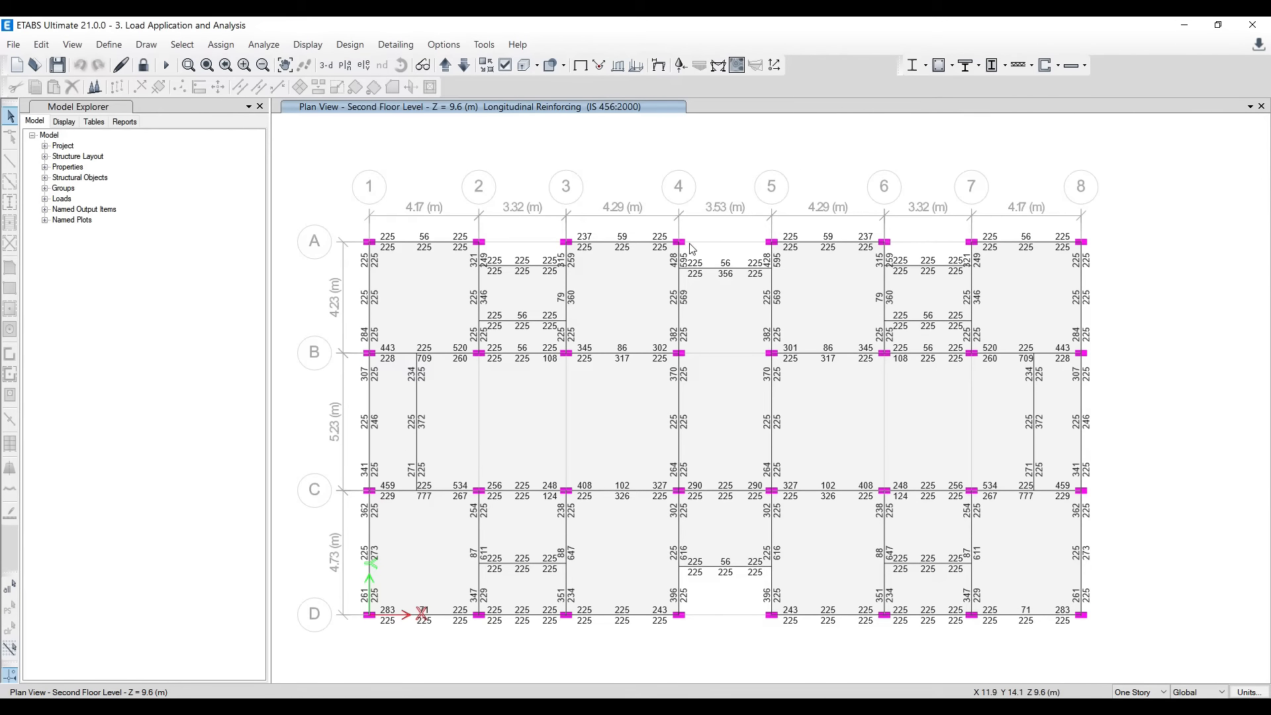
# Display the concrete frame design output as Total Rebar Percentage on the second floor plan
pyautogui.scroll(3, 402, 375)
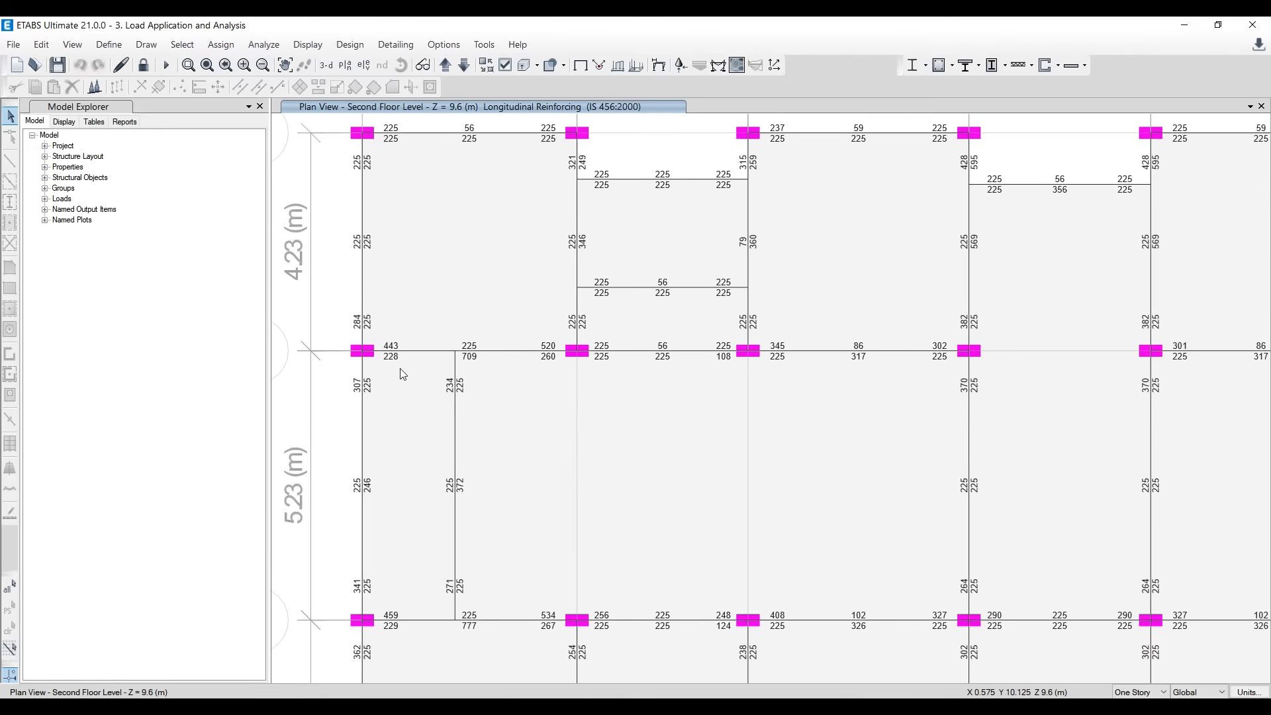
pyautogui.click(951, 69)
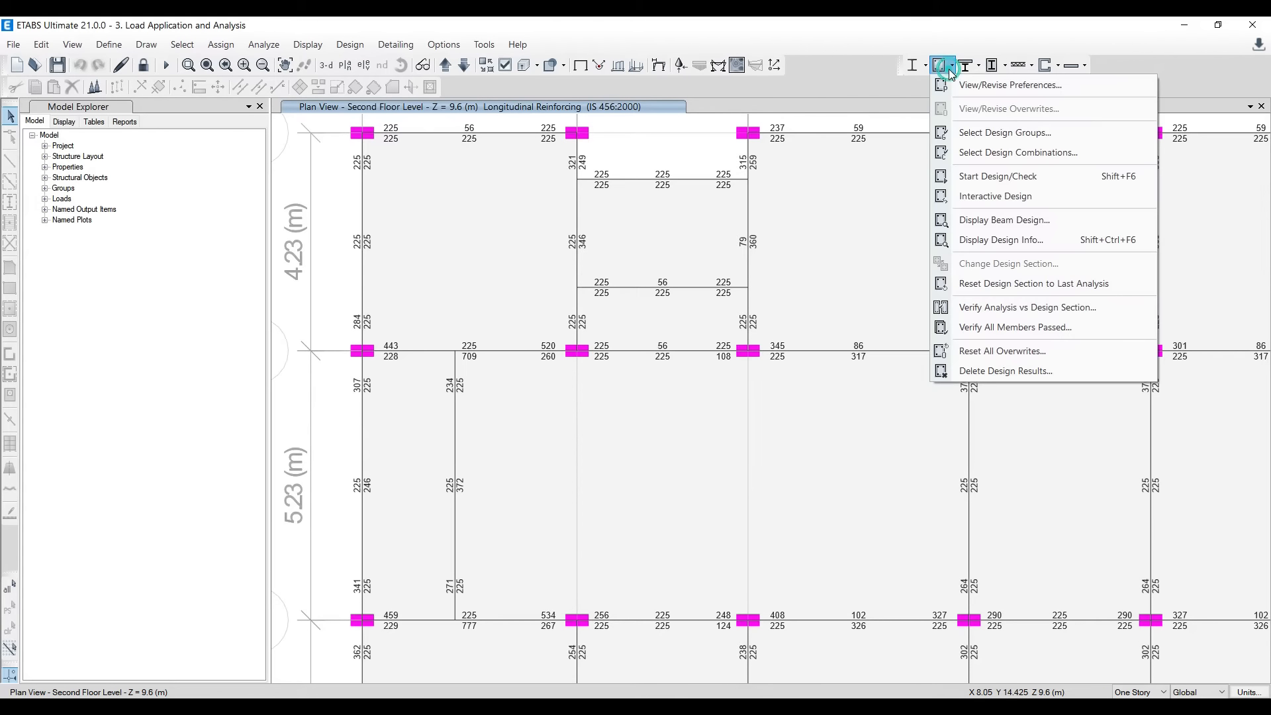
pyautogui.click(1000, 241)
pyautogui.click(698, 335)
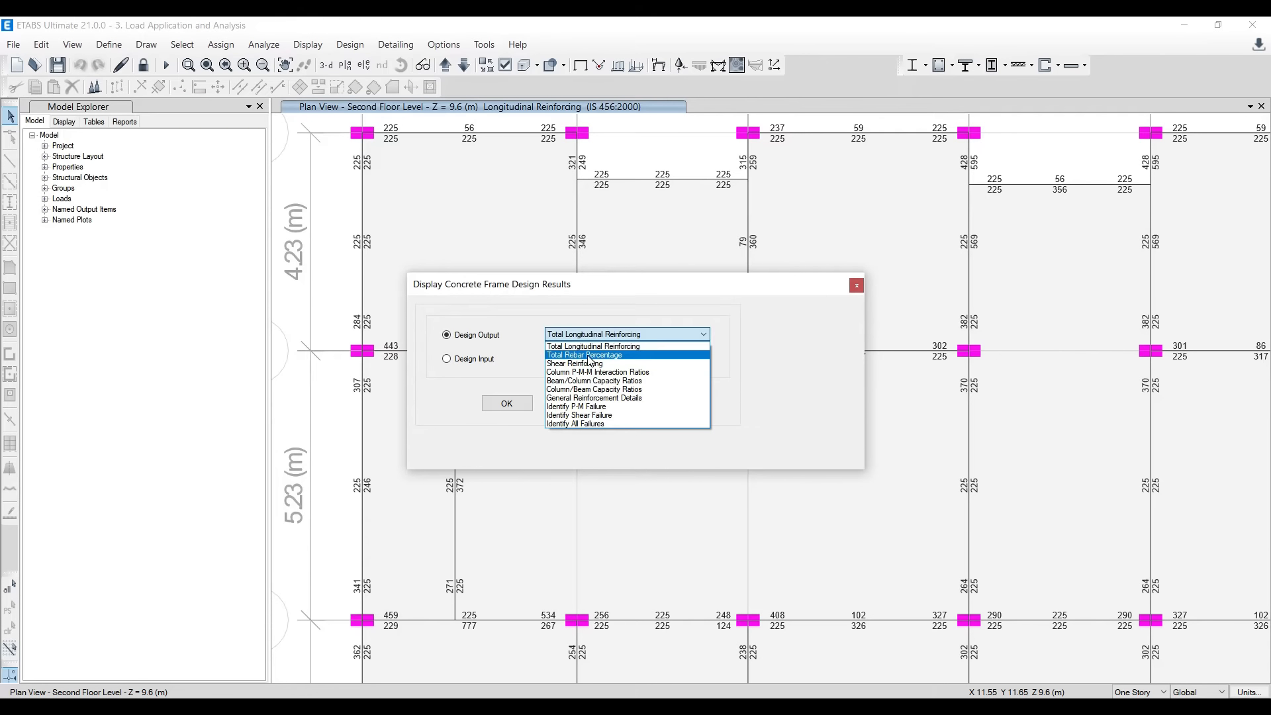
pyautogui.click(599, 355)
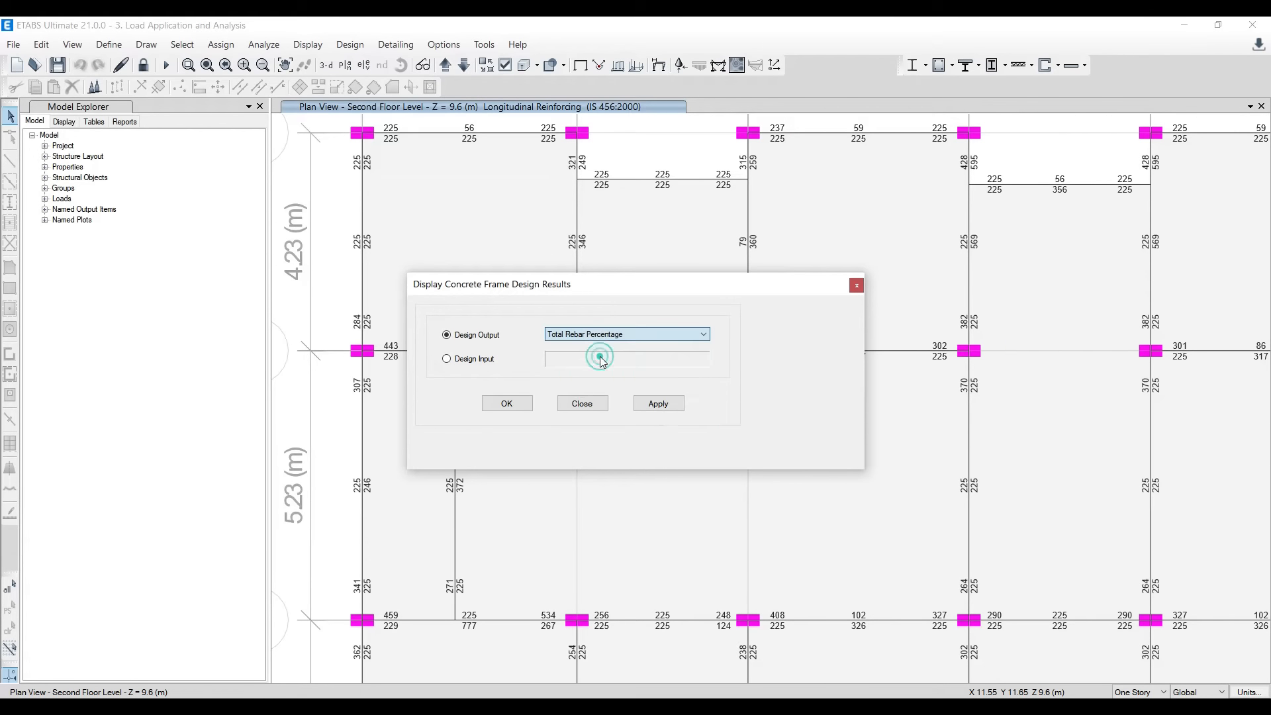
pyautogui.click(665, 405)
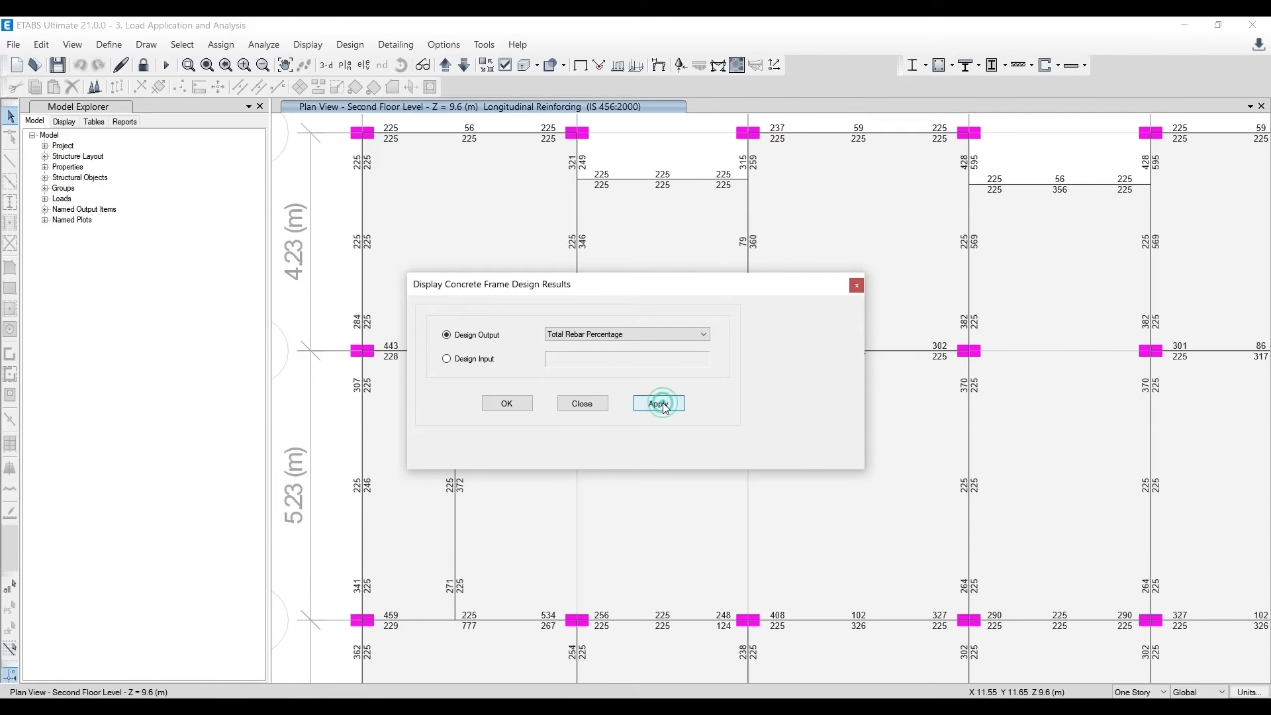
pyautogui.click(507, 403)
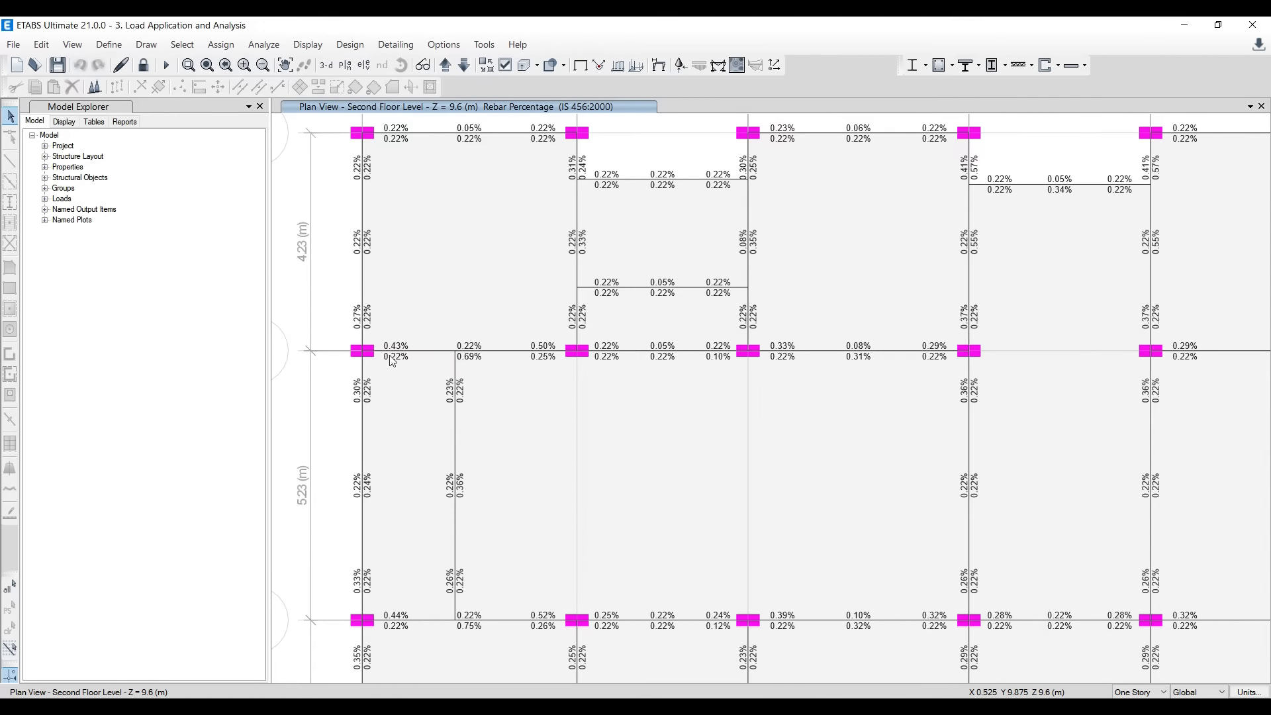
# Inspect the concrete design information and detailed summary of the grid B beam between grids 1 and 2
pyautogui.moveTo(561, 369)
pyautogui.moveTo(509, 336); pyautogui.dragTo(566, 367)
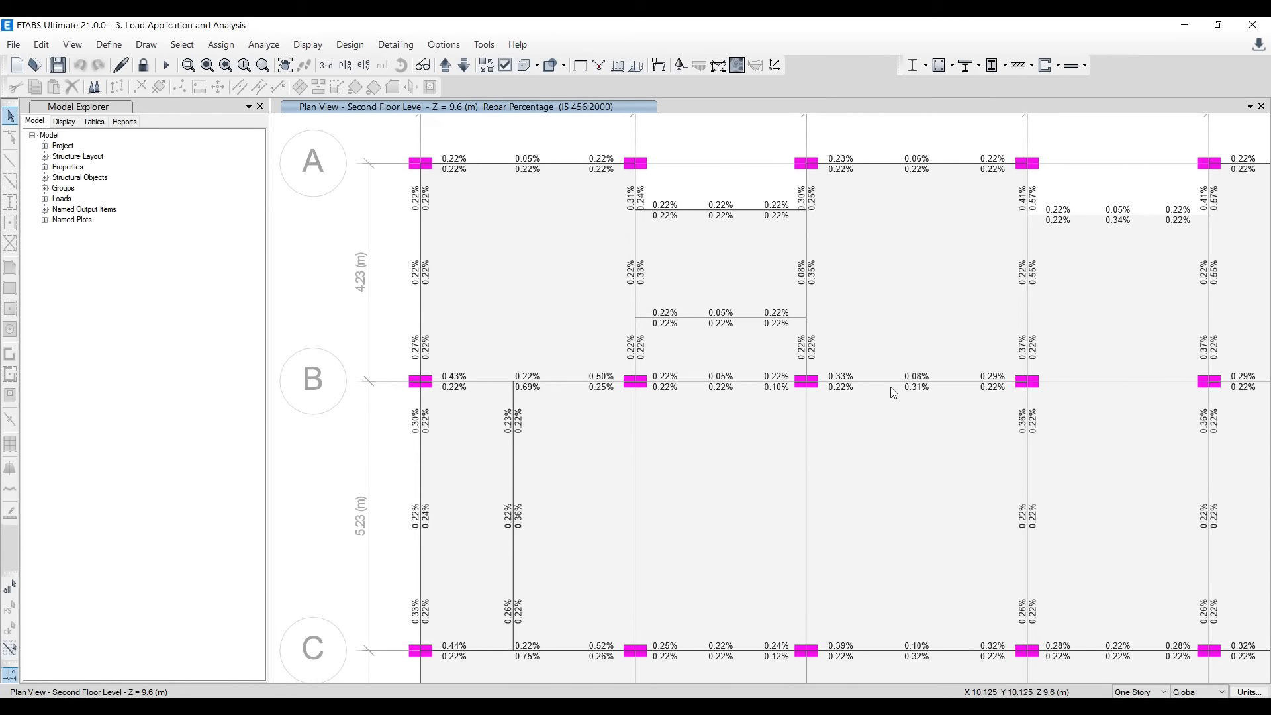
pyautogui.rightClick(487, 386)
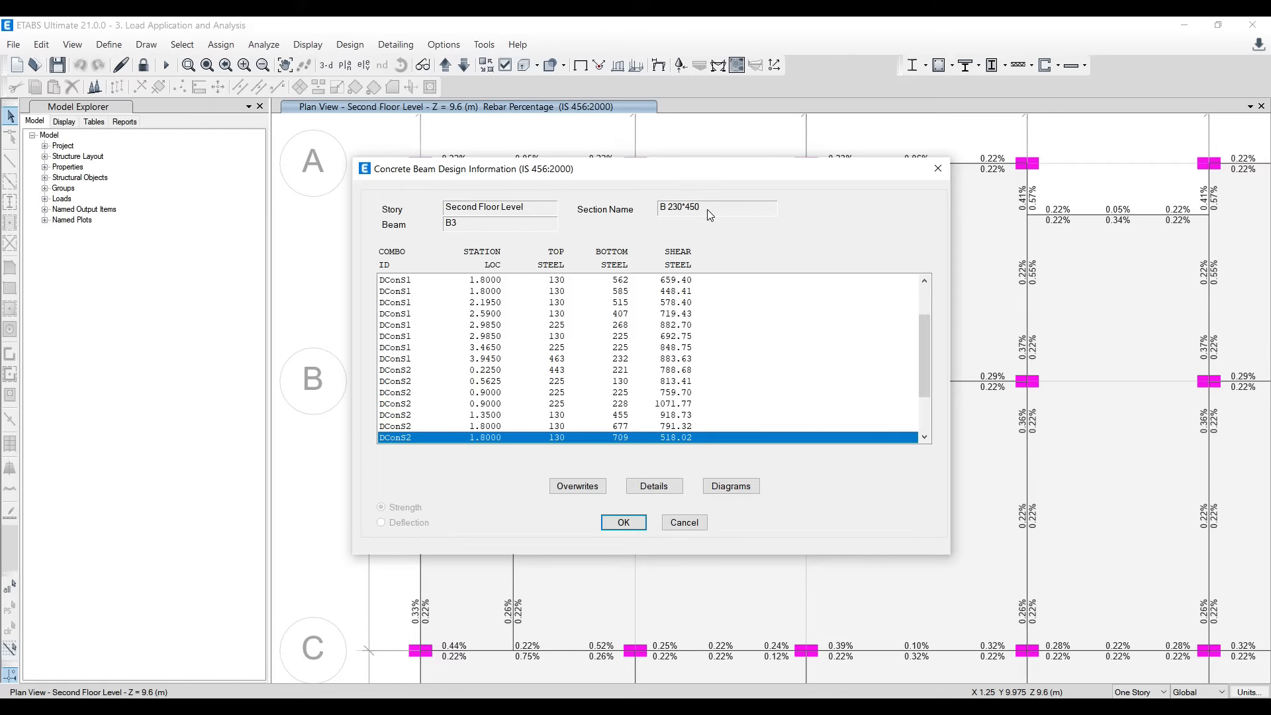
pyautogui.click(652, 488)
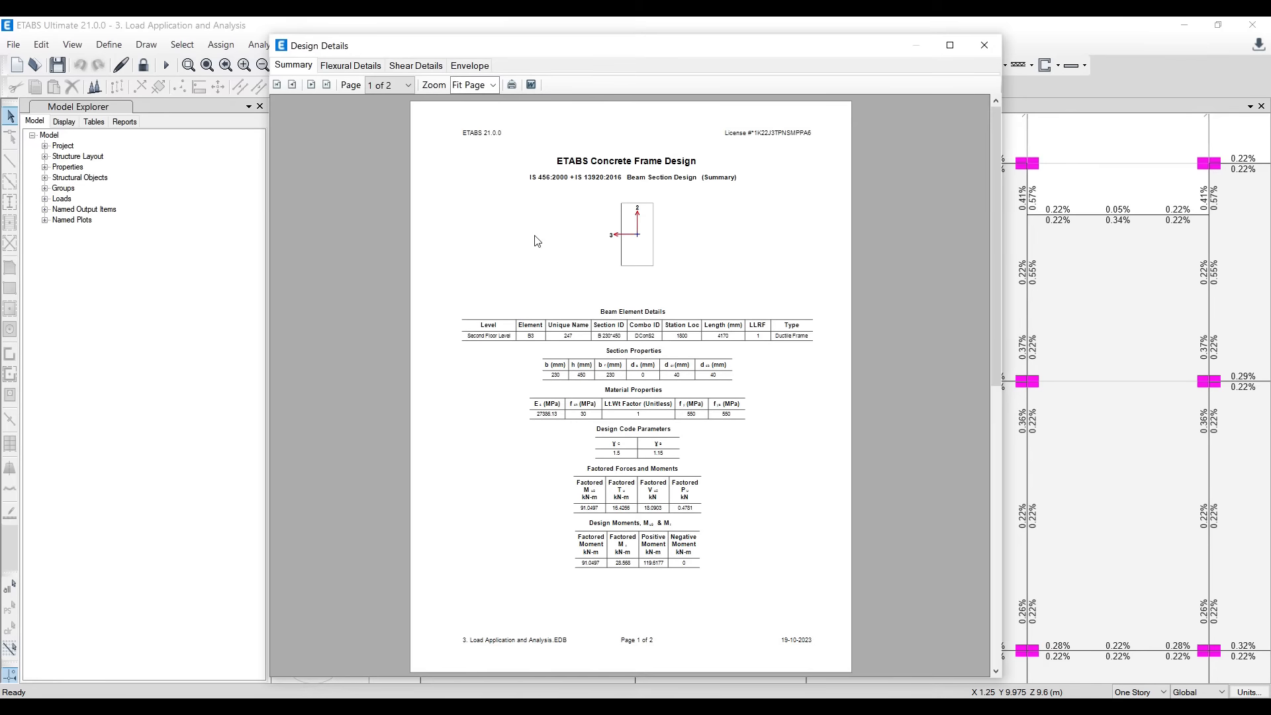
pyautogui.click(987, 46)
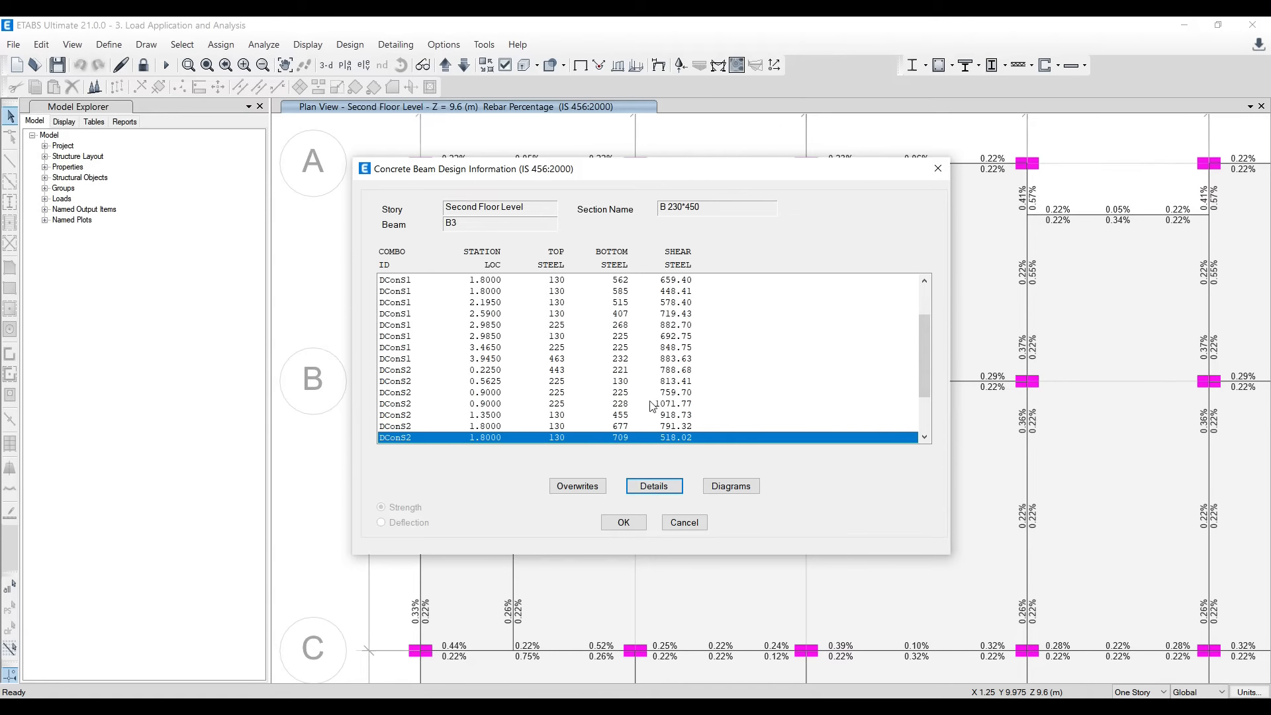
pyautogui.click(938, 169)
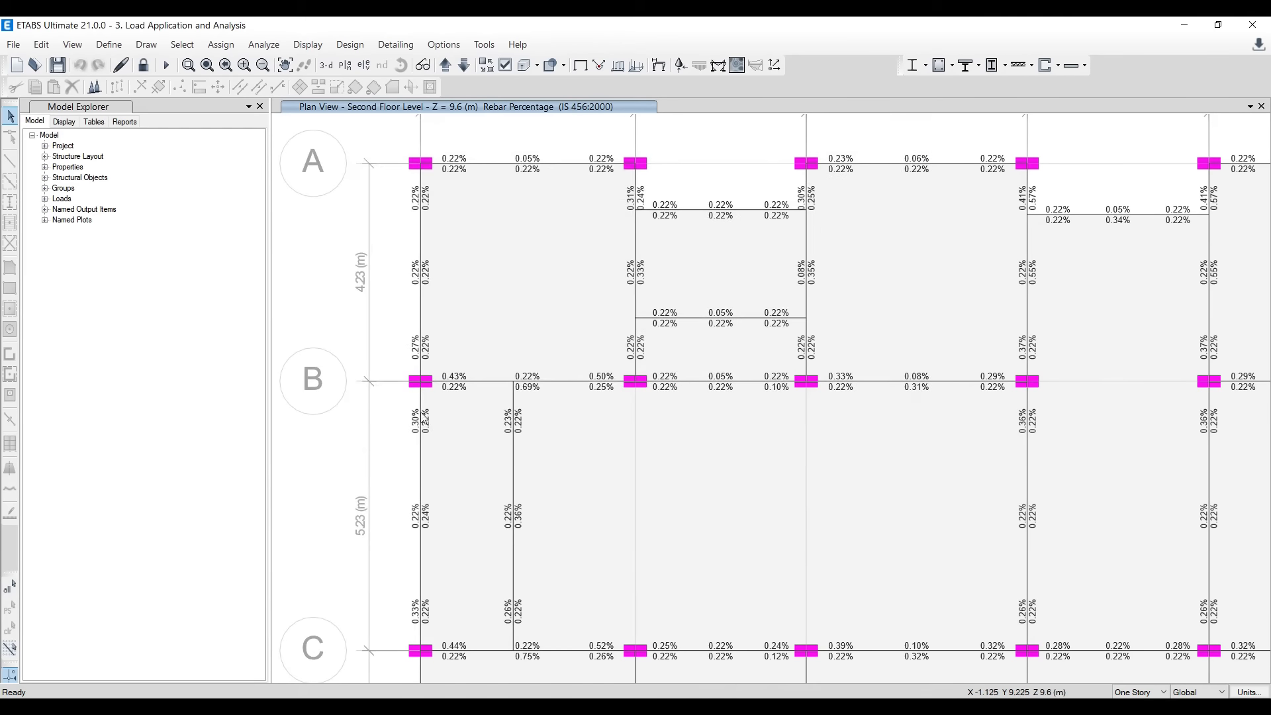
pyautogui.rightClick(455, 382)
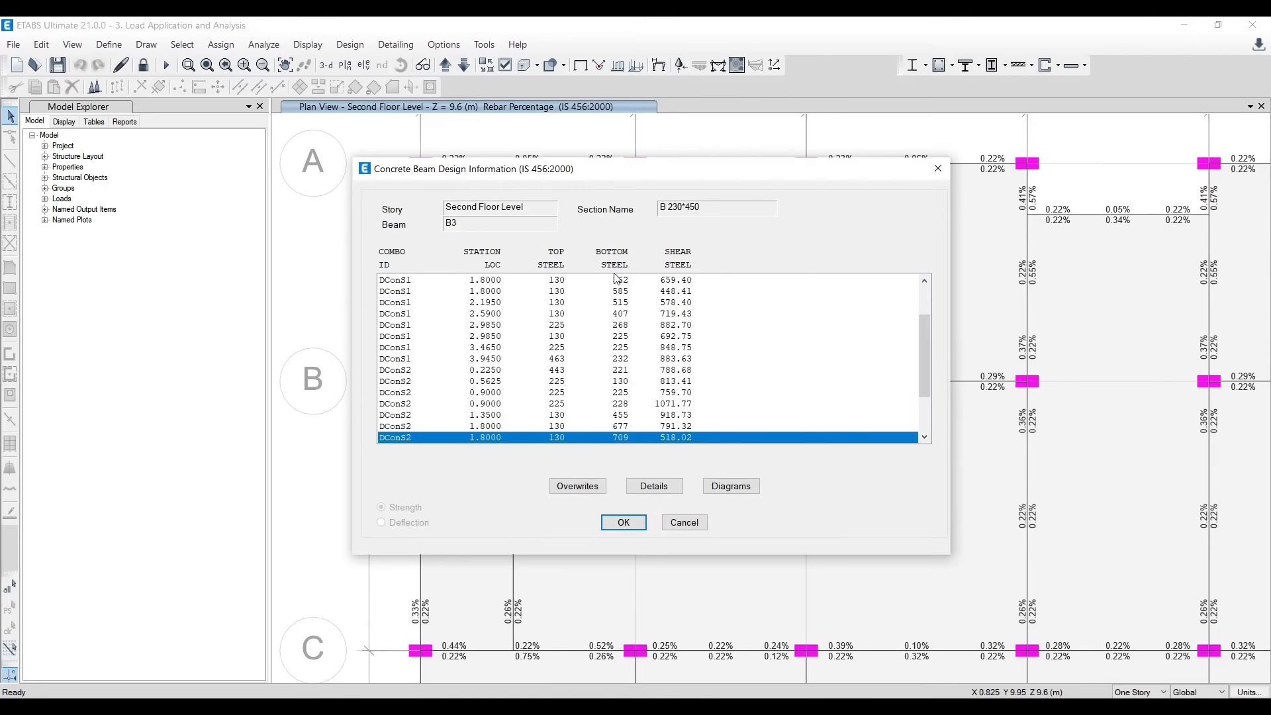
pyautogui.click(937, 168)
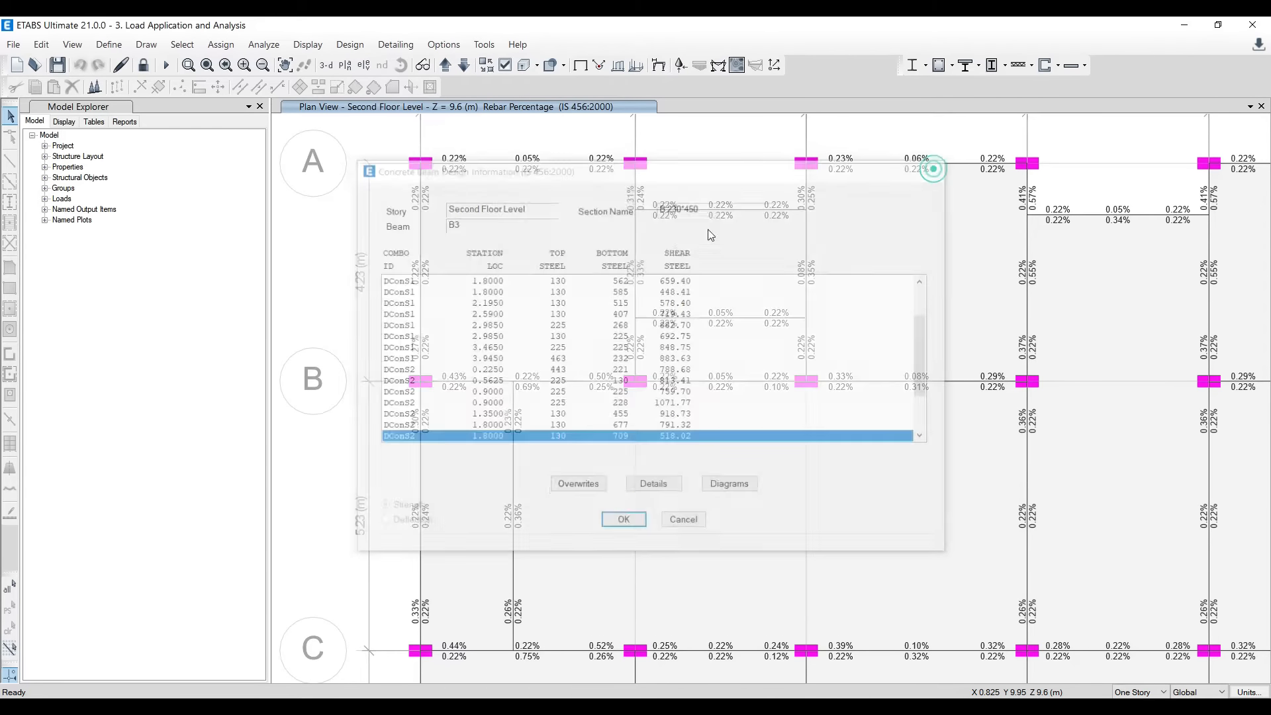
# Switch to the Beam Reinforcement.xlsx workbook in Excel and set the beam name to B3
pyautogui.hotkey('alt', 'Tab')
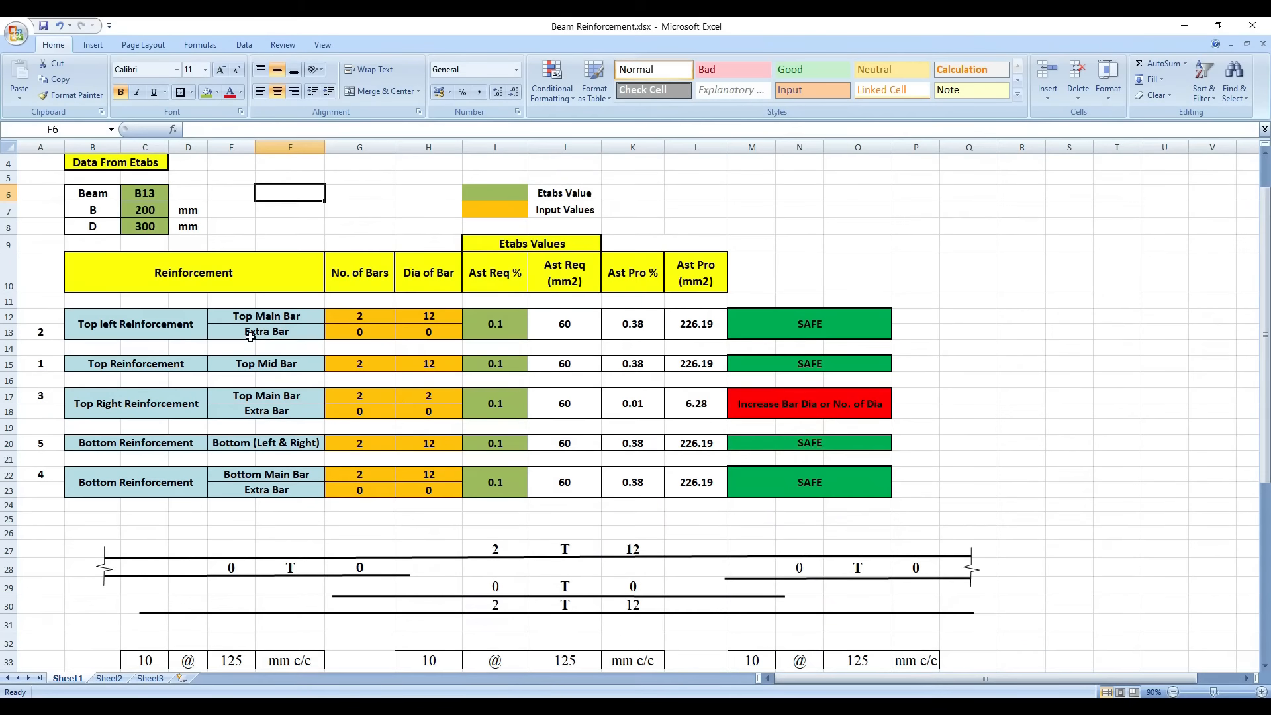
pyautogui.scroll(1, 251, 336)
pyautogui.click(163, 248)
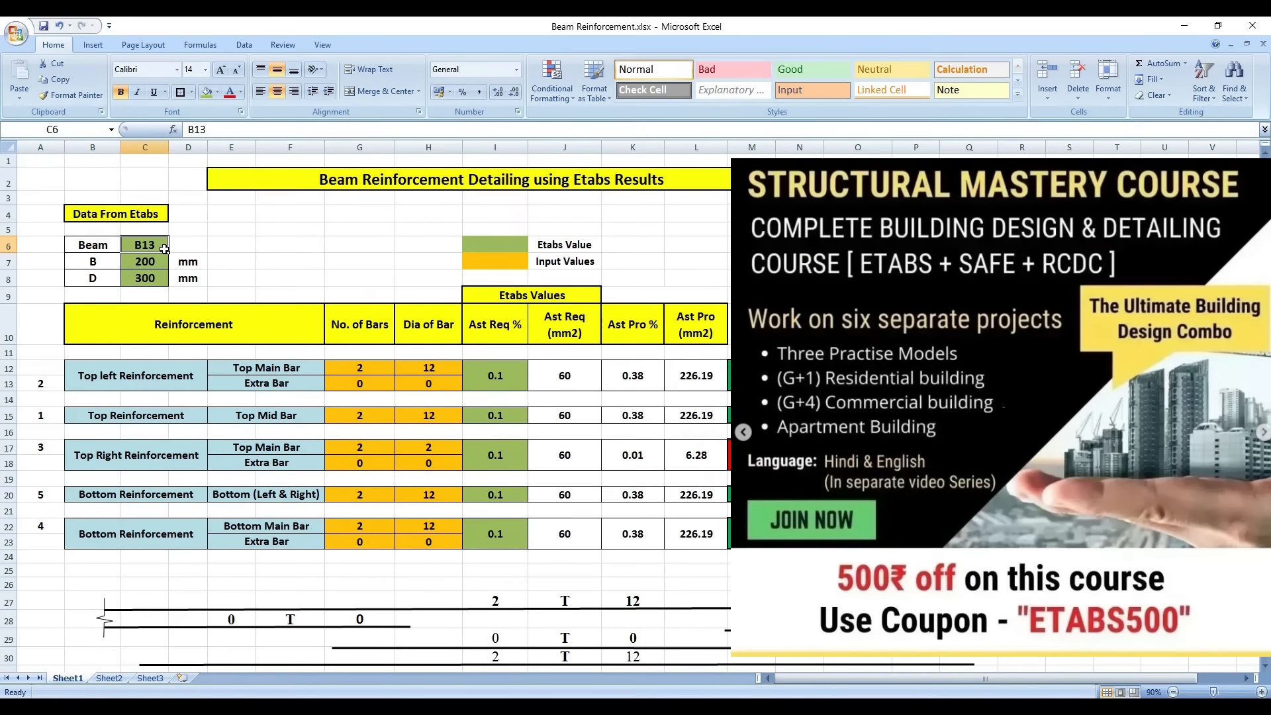
pyautogui.write('B')
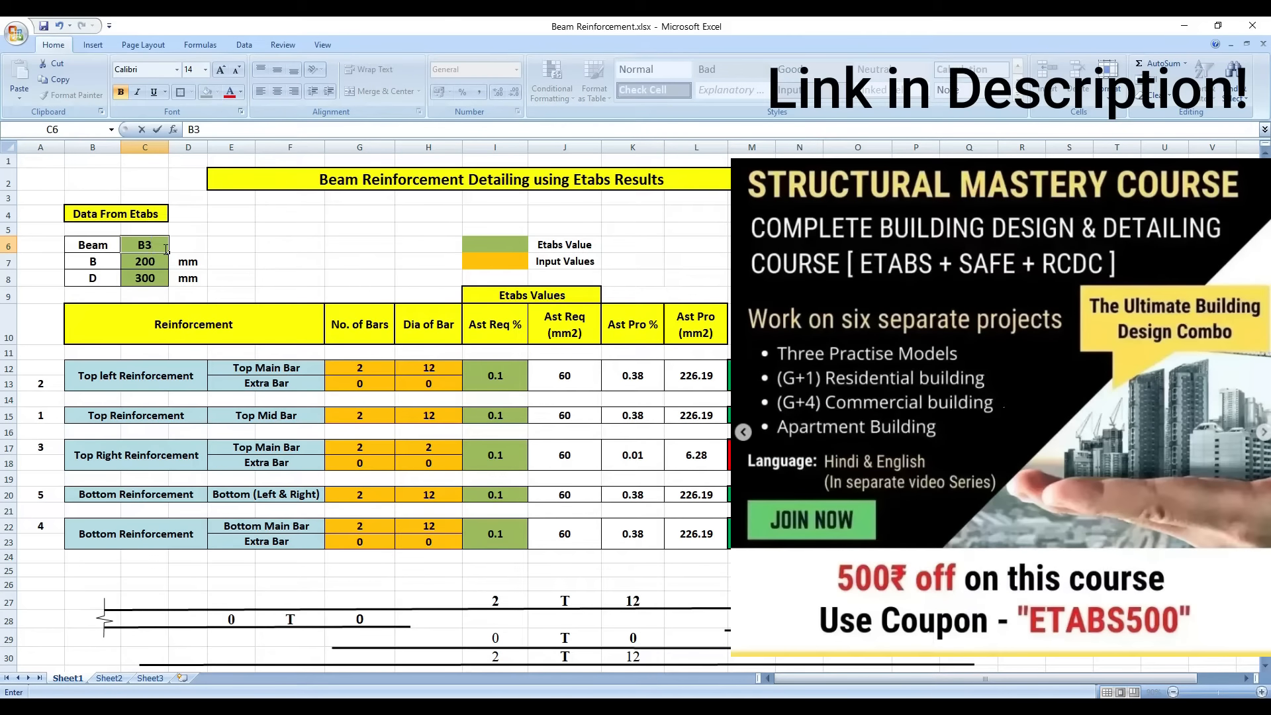
pyautogui.click(332, 228)
pyautogui.click(510, 245)
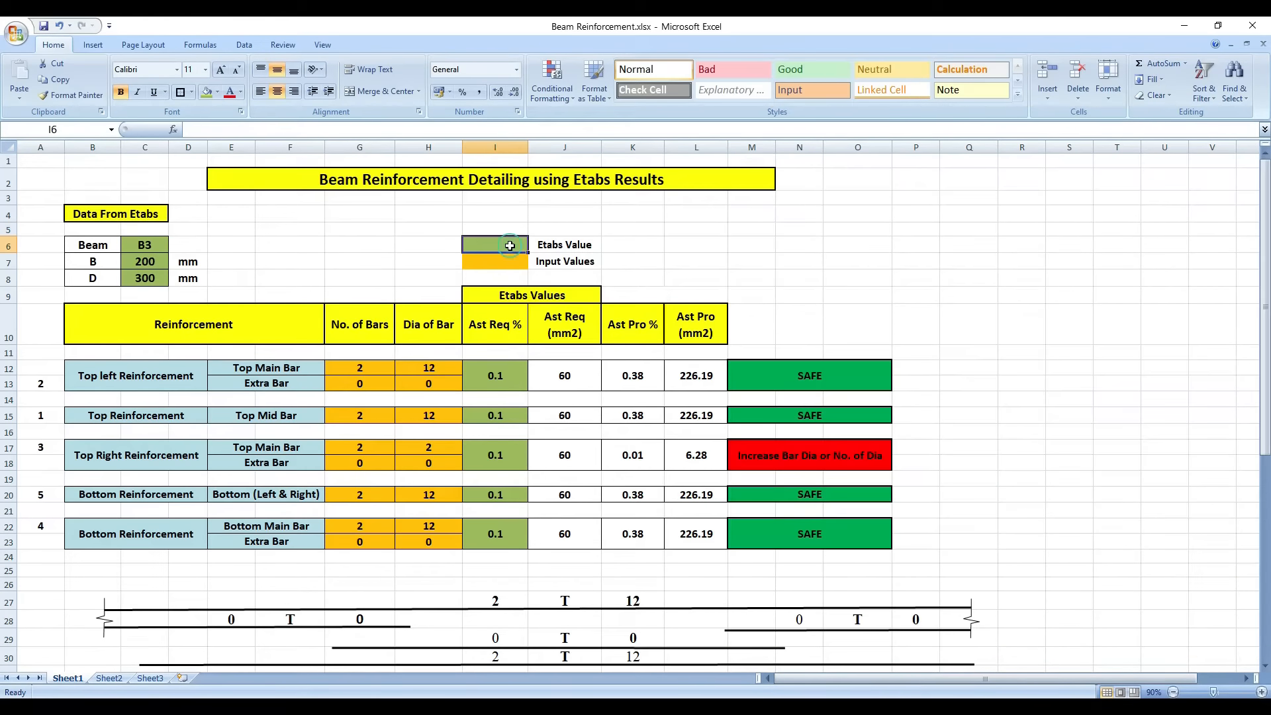
pyautogui.click(521, 265)
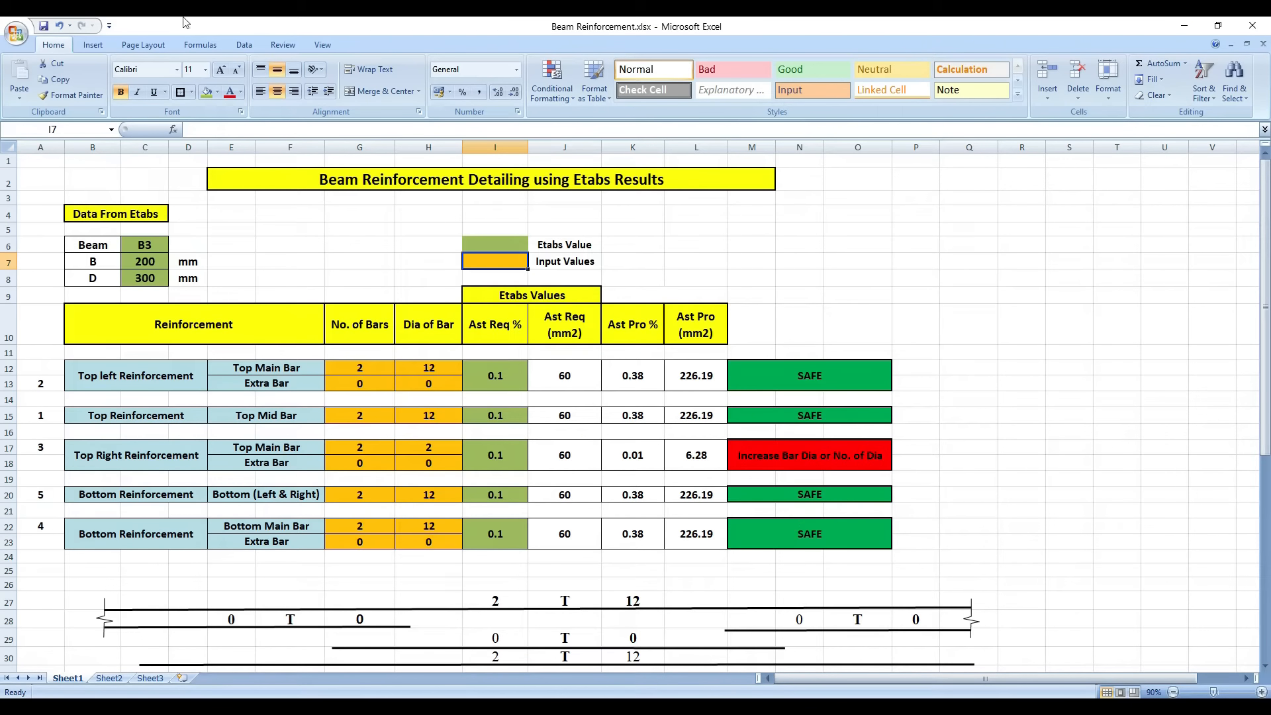
# Switch to Paint and sketch a long horizontal beam rectangle with a column rectangle beneath each end
pyautogui.click(205, 707)
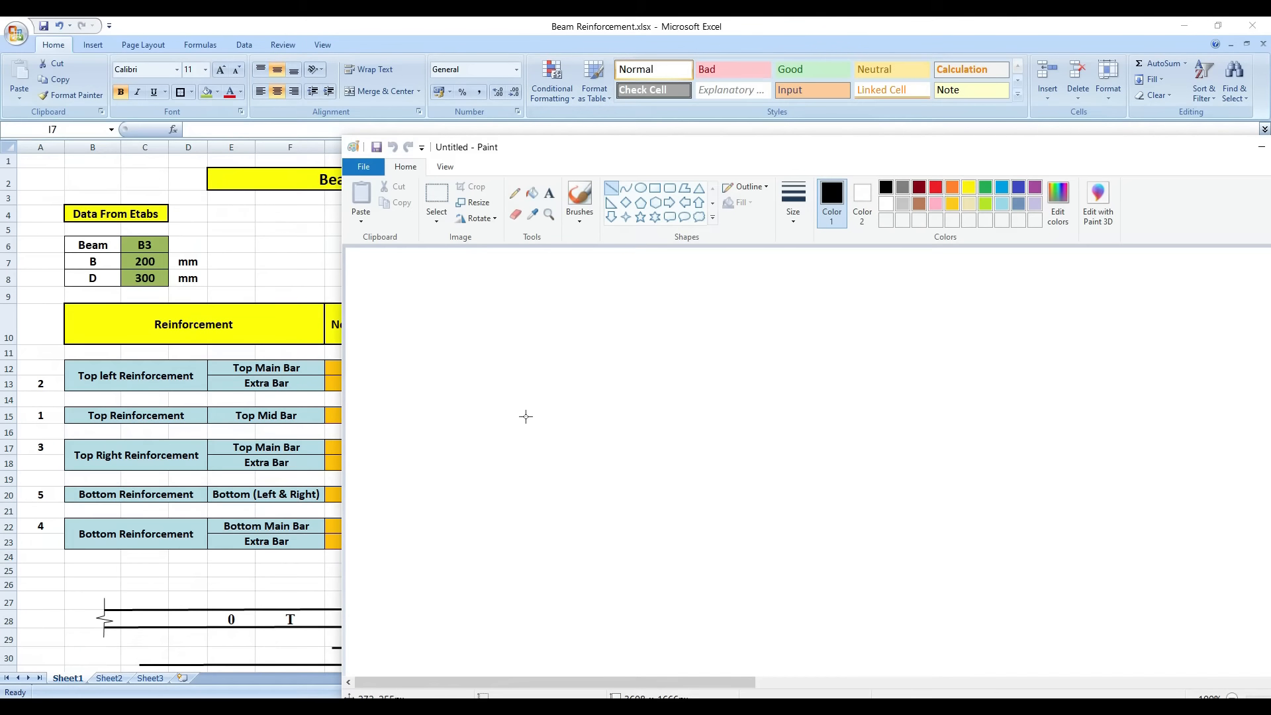
pyautogui.click(655, 188)
pyautogui.moveTo(501, 379); pyautogui.dragTo(556, 434)
pyautogui.moveTo(983, 433)
pyautogui.mouseDown()
pyautogui.moveTo(902, 454)
pyautogui.moveTo(1004, 448)
pyautogui.mouseUp()
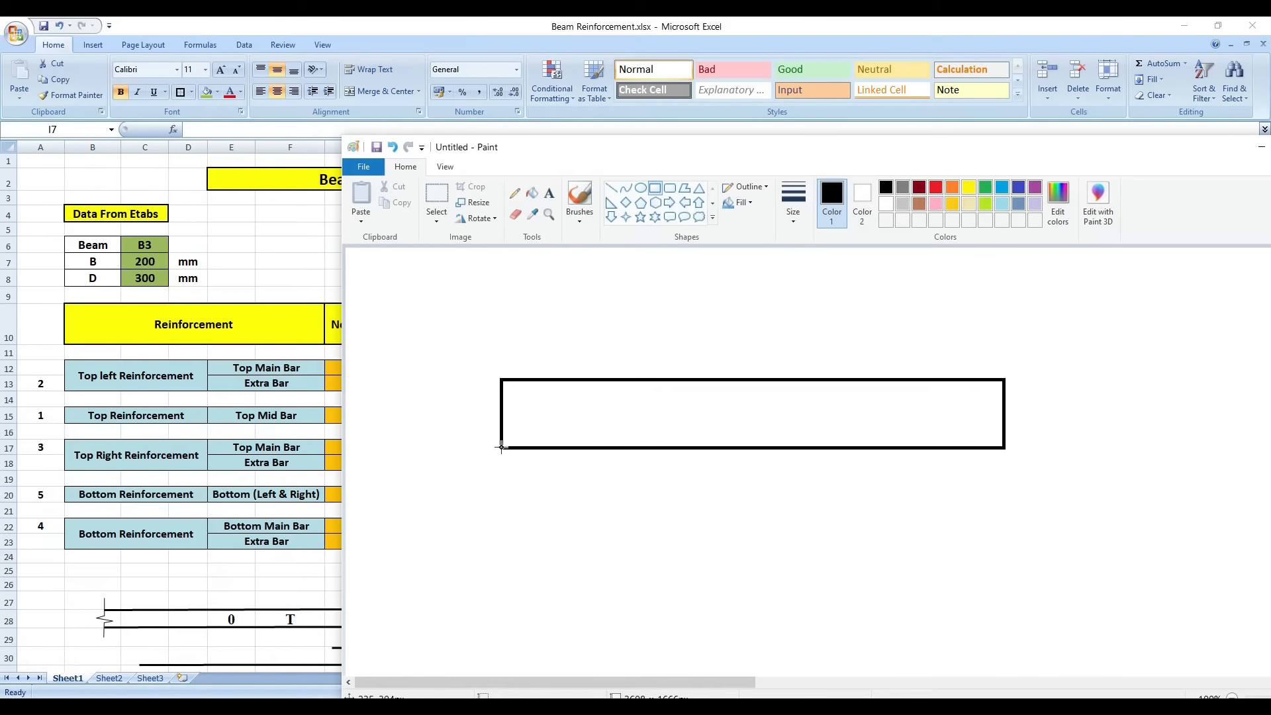
pyautogui.moveTo(503, 450); pyautogui.dragTo(540, 568)
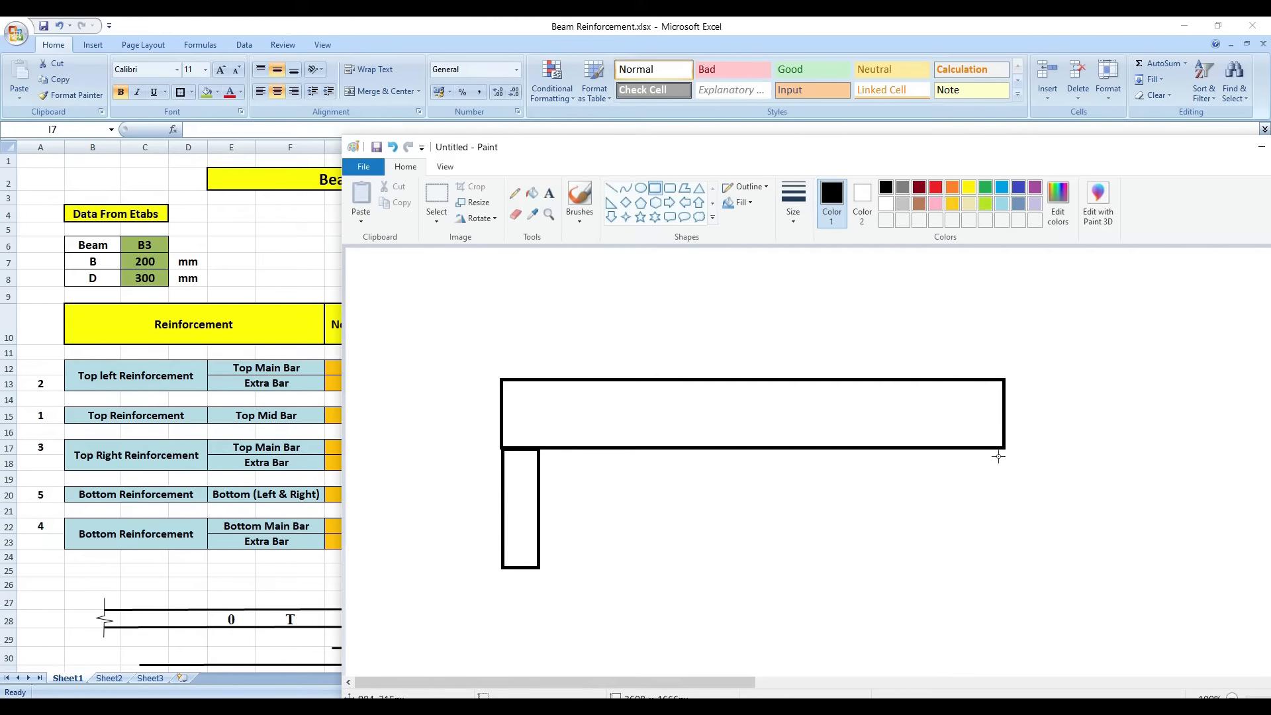
pyautogui.moveTo(1002, 453); pyautogui.dragTo(969, 565)
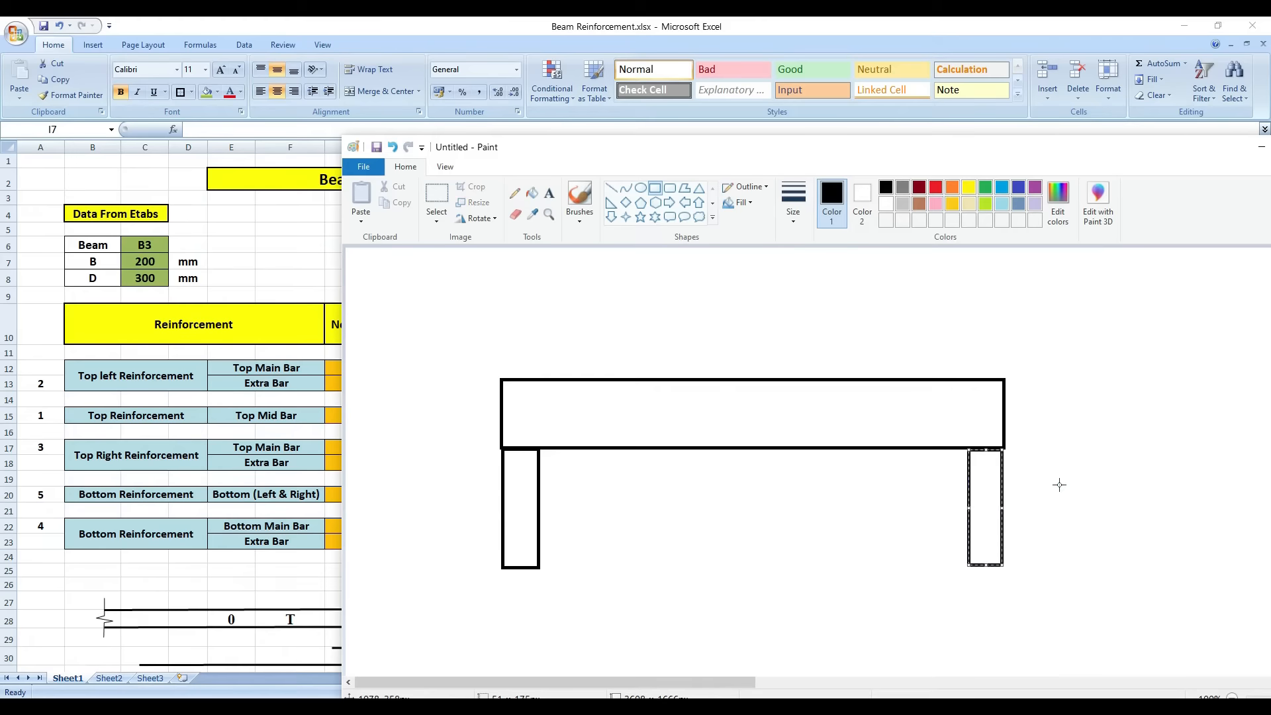
# Draw two horizontal lines along the beam's length for its top and bottom main bars
pyautogui.click(611, 189)
pyautogui.moveTo(510, 395); pyautogui.dragTo(993, 394)
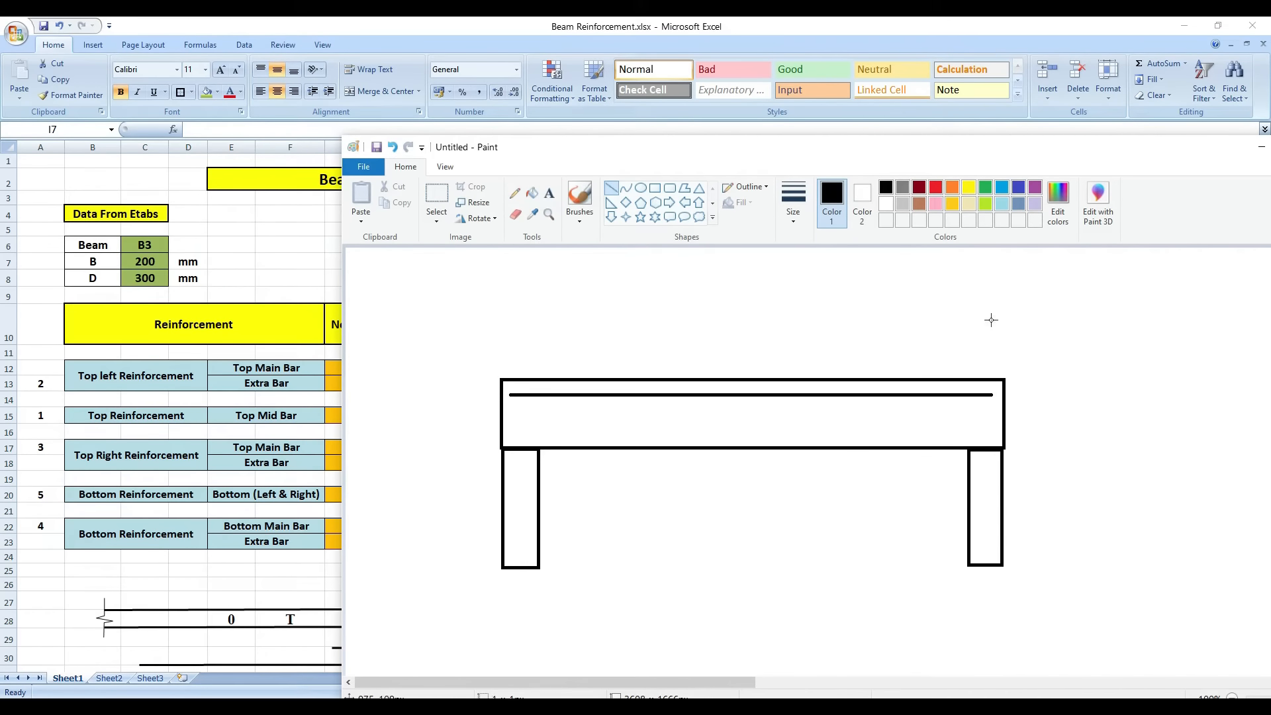
pyautogui.moveTo(514, 437)
pyautogui.mouseDown()
pyautogui.moveTo(1001, 437)
pyautogui.moveTo(988, 437)
pyautogui.mouseUp()
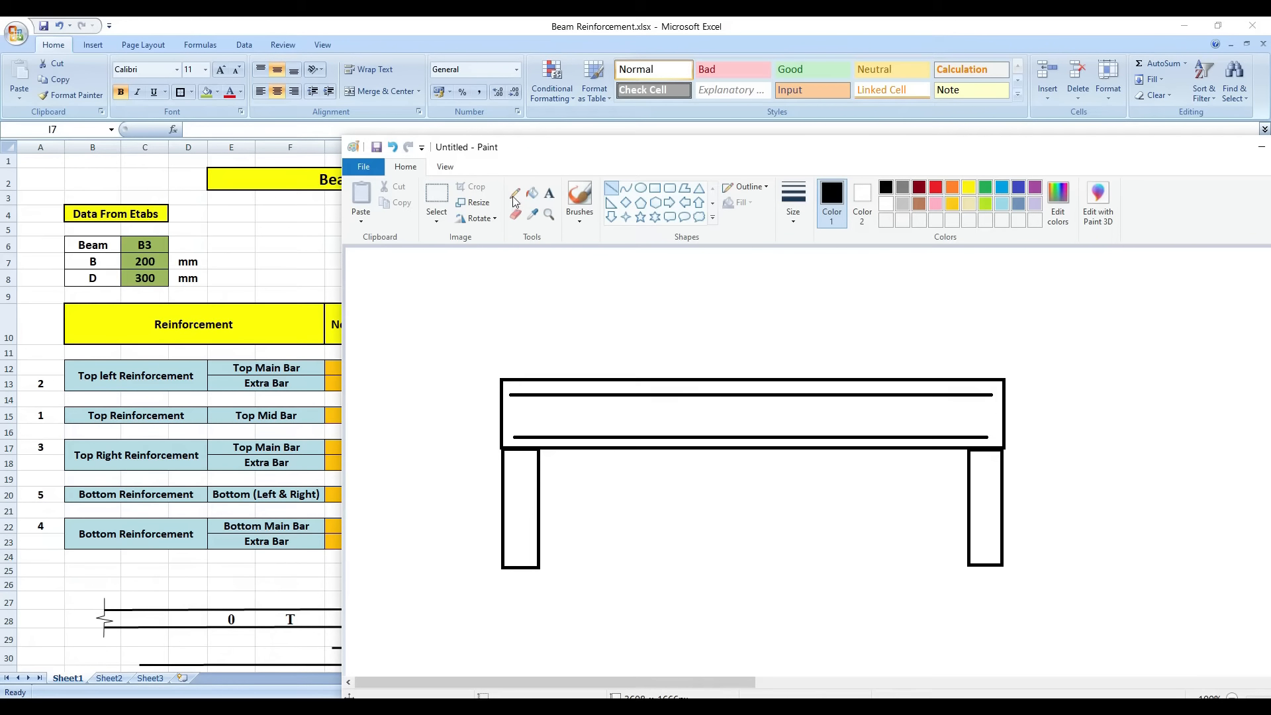
# Add the label "Top Left Reinforcement" in size 10 text just above the beam's left end
pyautogui.click(549, 193)
pyautogui.moveTo(520, 334); pyautogui.dragTo(602, 356)
pyautogui.write('Top Left Reinforcement')
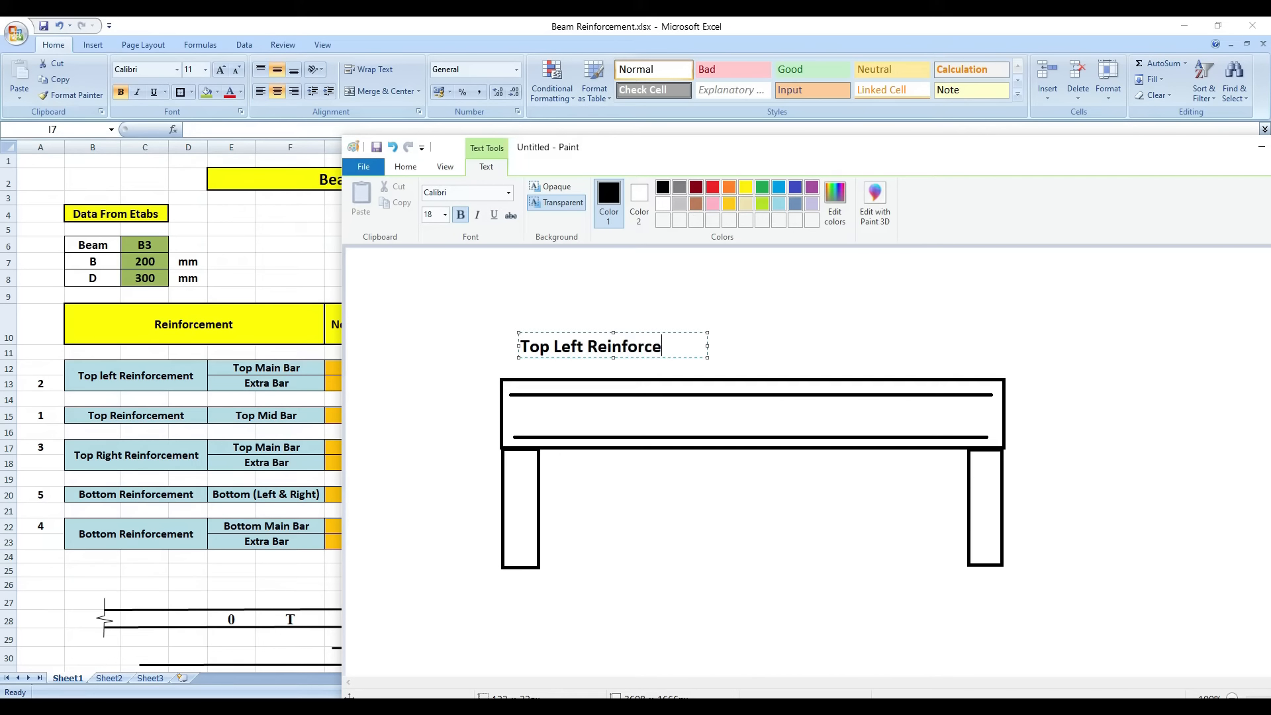
pyautogui.hotkey('ctrl', 'a')
pyautogui.click(444, 215)
pyautogui.click(440, 257)
pyautogui.moveTo(626, 332); pyautogui.dragTo(620, 362)
pyautogui.click(622, 323)
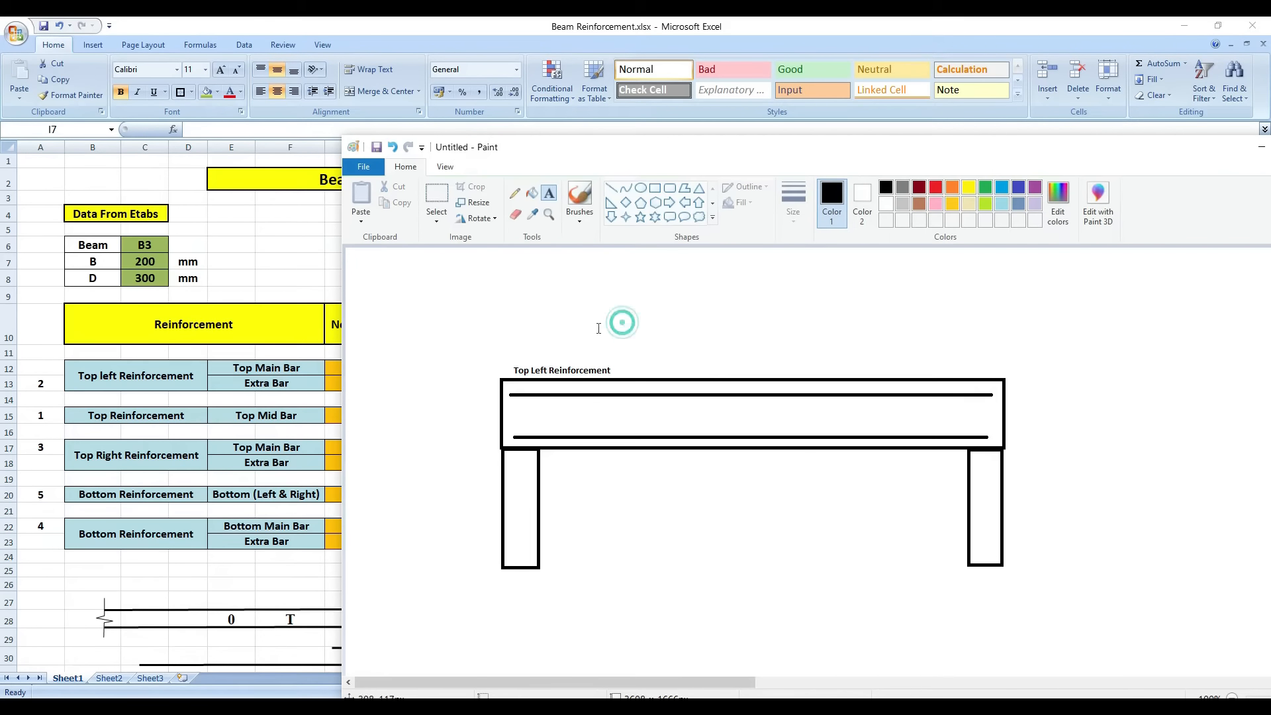
# Draw a short extra bar line beneath the top bar at the beam's left end, and move the Paint window clear of the bar table
pyautogui.click(610, 188)
pyautogui.moveTo(513, 406); pyautogui.dragTo(631, 406)
pyautogui.moveTo(600, 148); pyautogui.dragTo(830, 154)
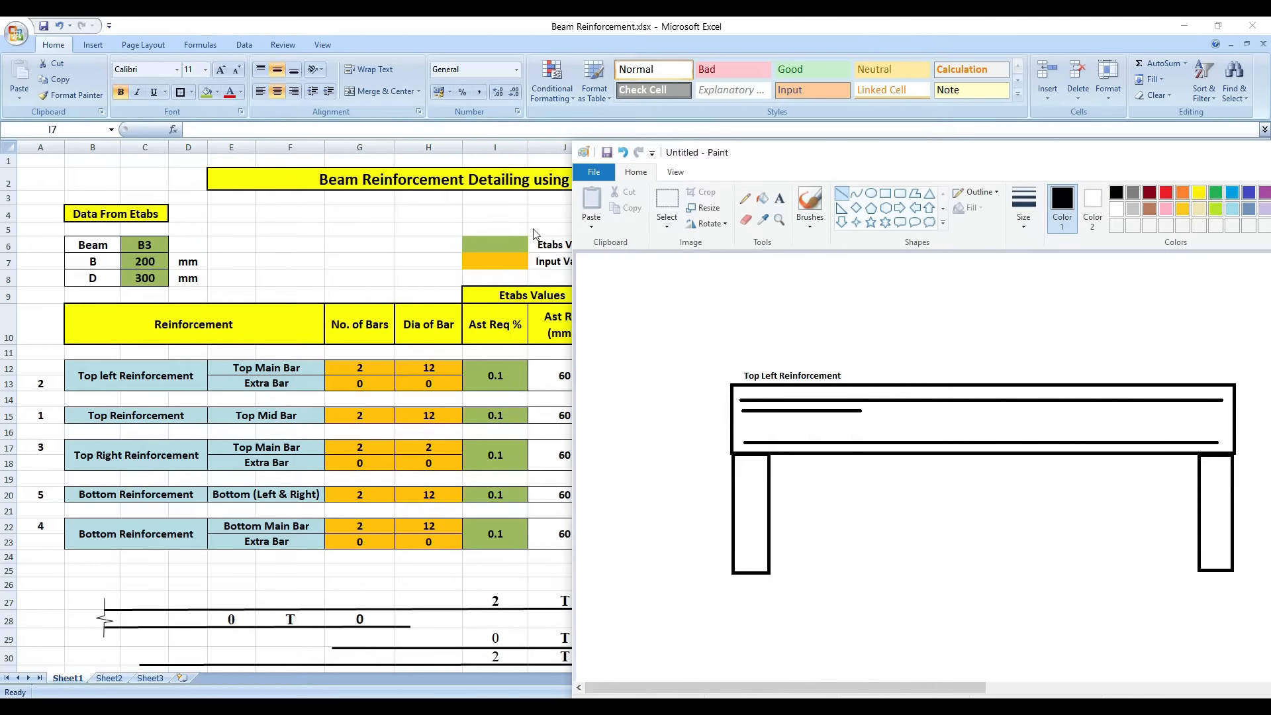
# Add the label "Extra bar" just below the short bar line at the beam's left end
pyautogui.click(780, 198)
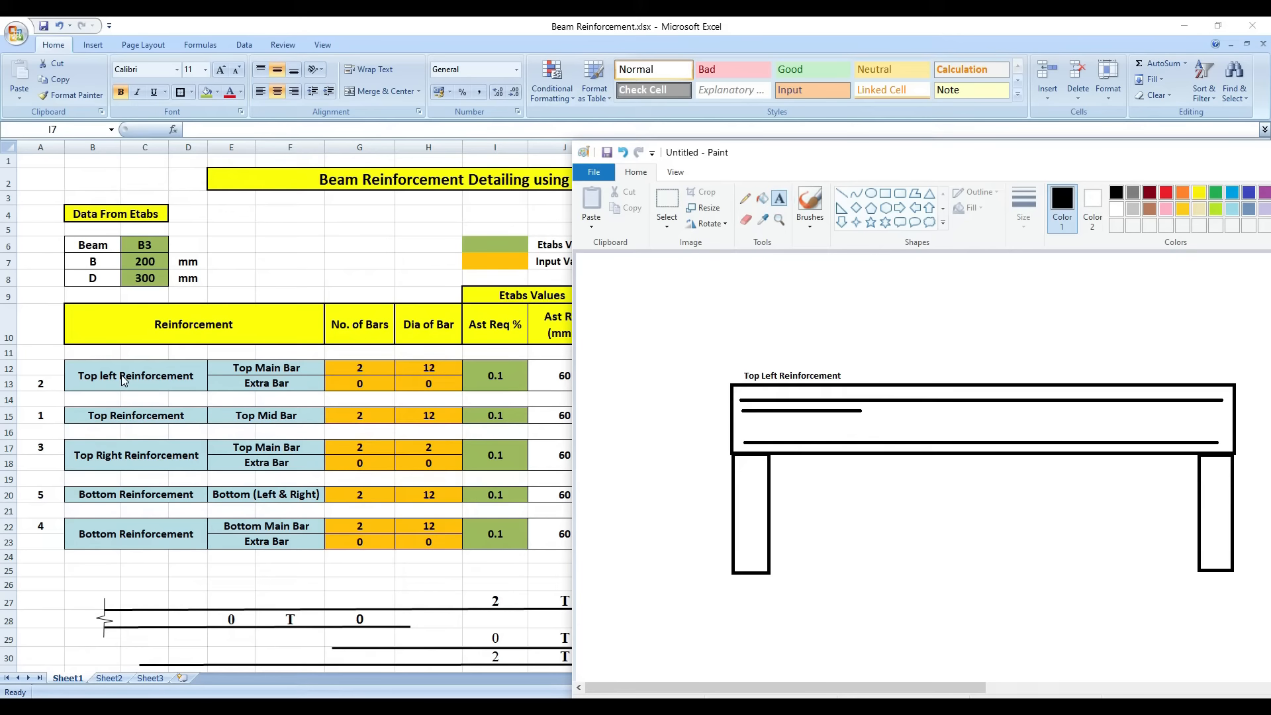
pyautogui.click(768, 419)
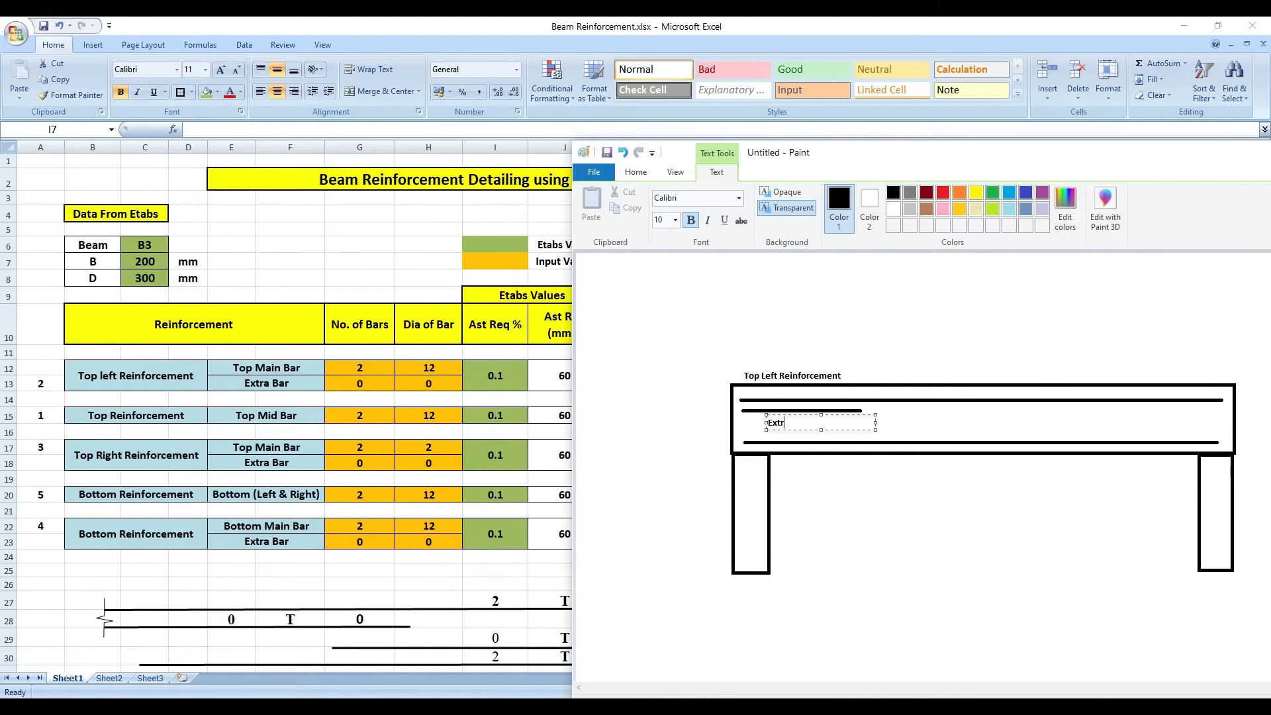
pyautogui.write('Extra bar')
pyautogui.moveTo(834, 414); pyautogui.dragTo(834, 409)
pyautogui.click(871, 342)
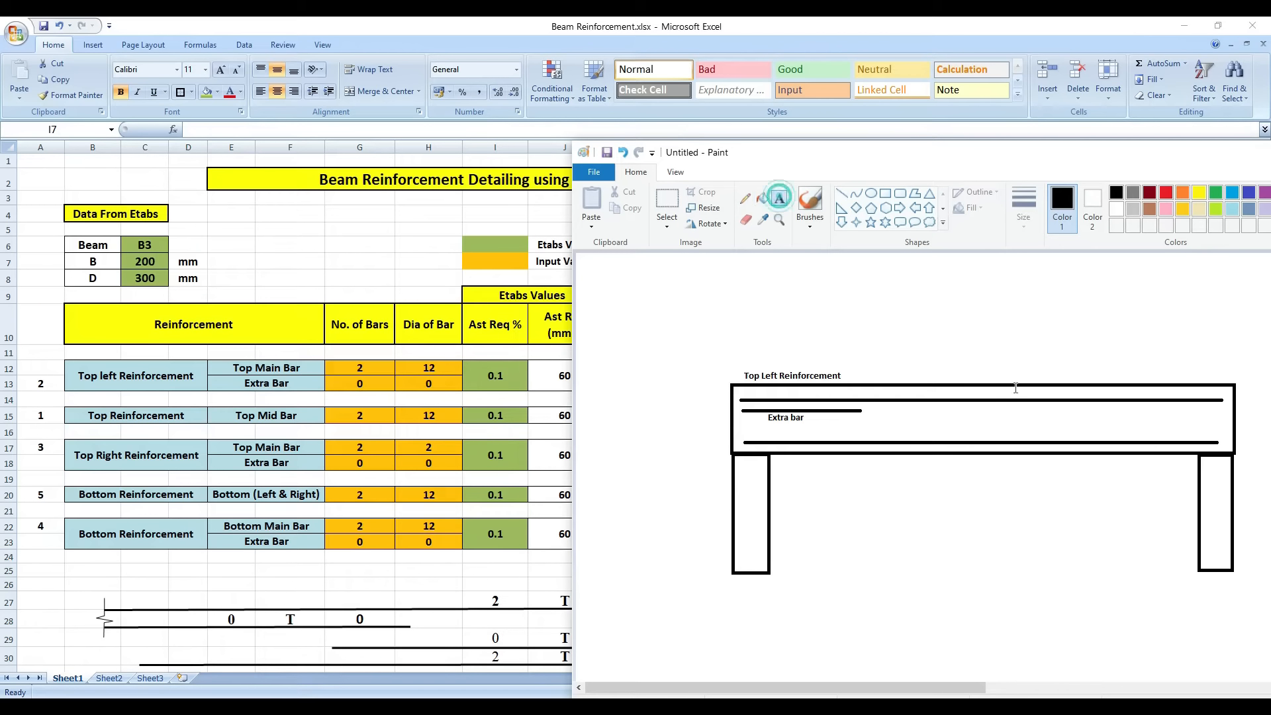
# Add the labels "Top Mid Bar" above the beam's middle and "Top Right Reinforcement" above its right end
pyautogui.click(920, 358)
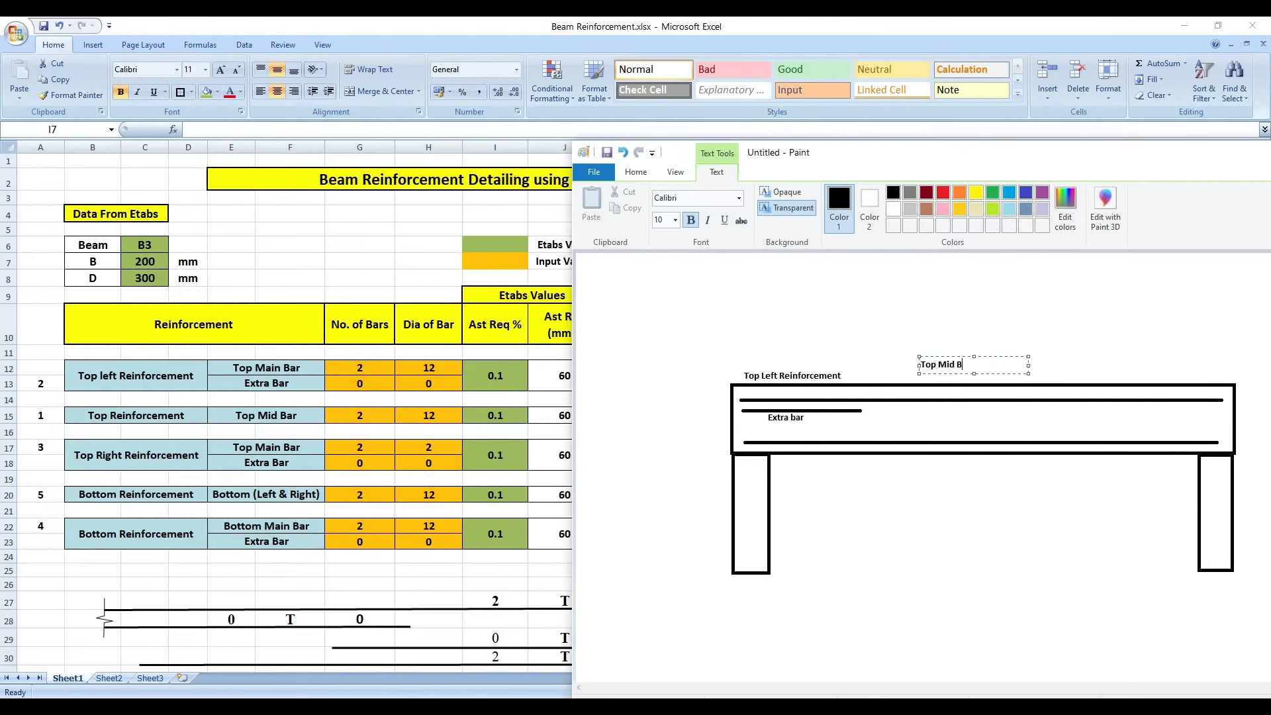
pyautogui.moveTo(1011, 356); pyautogui.dragTo(1029, 365)
pyautogui.click(1049, 326)
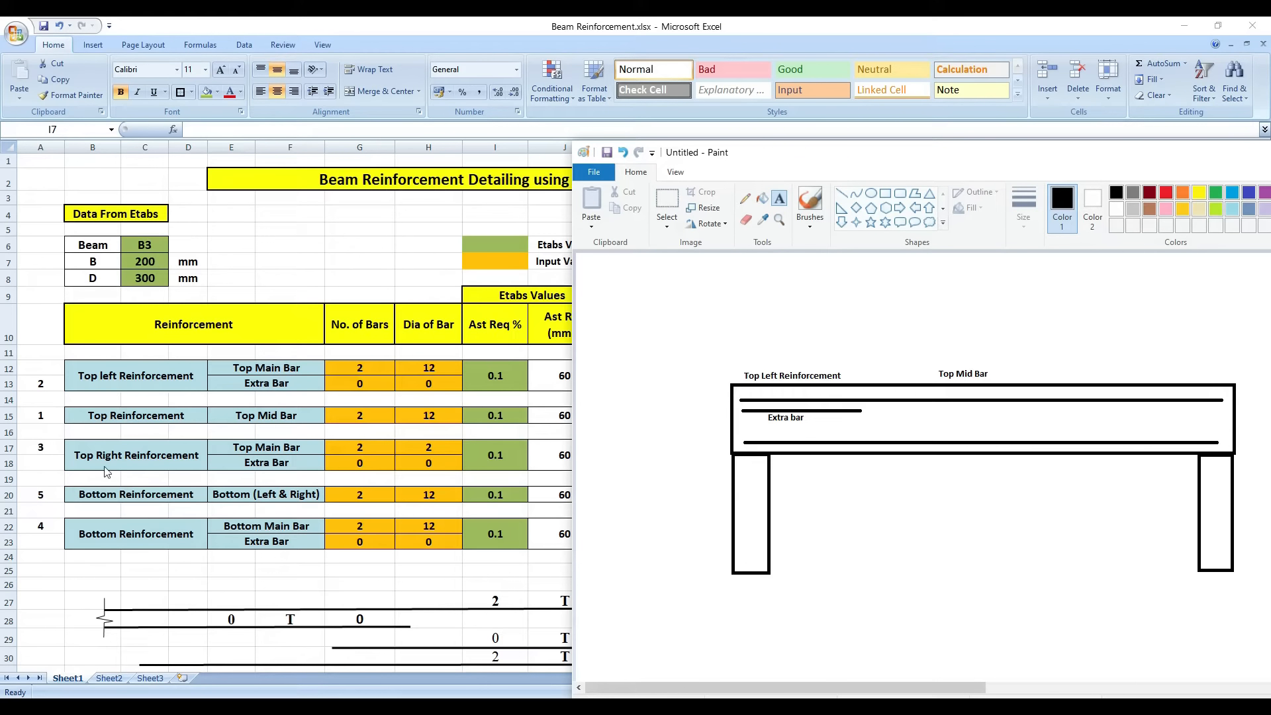
pyautogui.click(779, 198)
pyautogui.click(1151, 358)
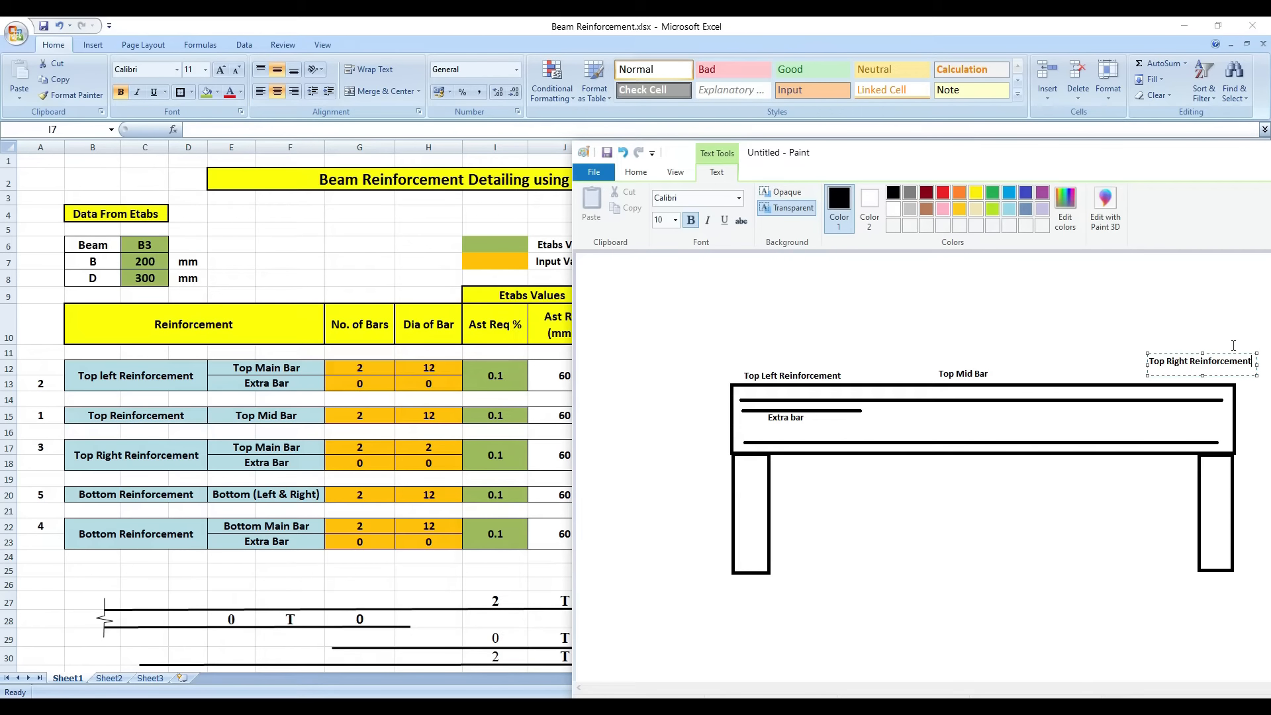
pyautogui.moveTo(1232, 351); pyautogui.dragTo(1219, 366)
pyautogui.click(1208, 326)
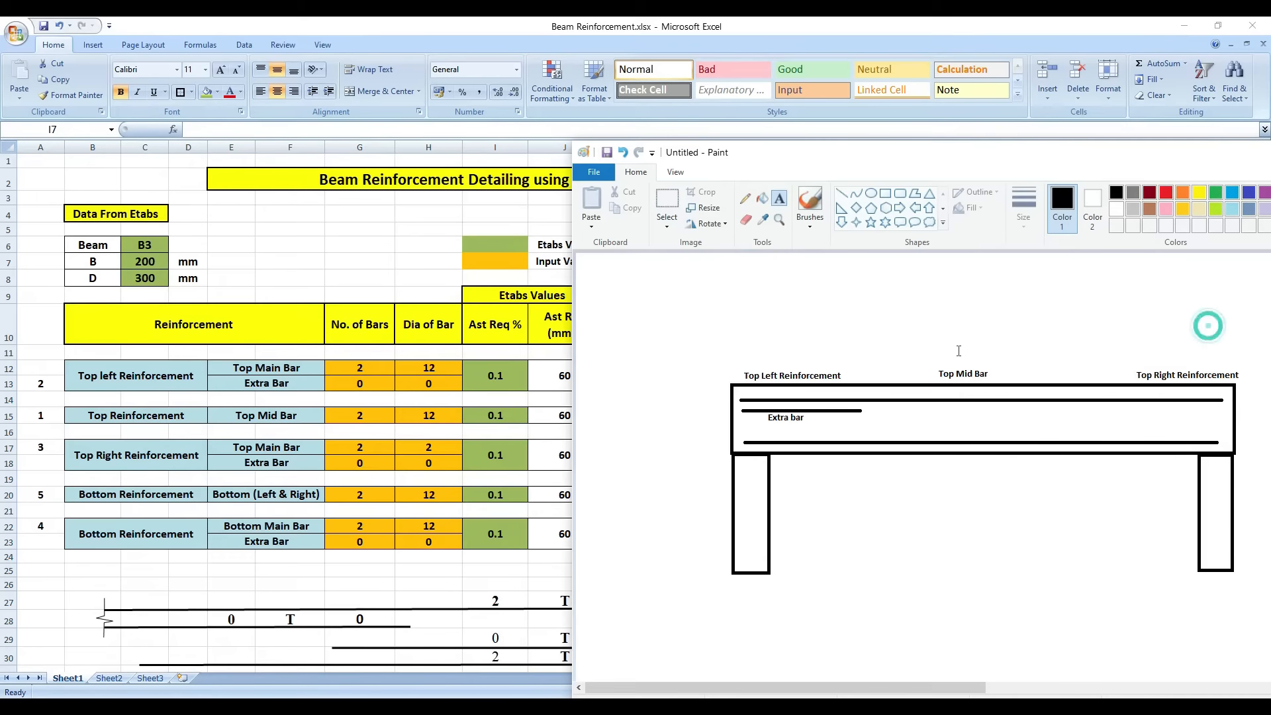
# Draw a short extra bar line beneath the top bar at the beam's right end and label it "Extra Bar"
pyautogui.click(843, 194)
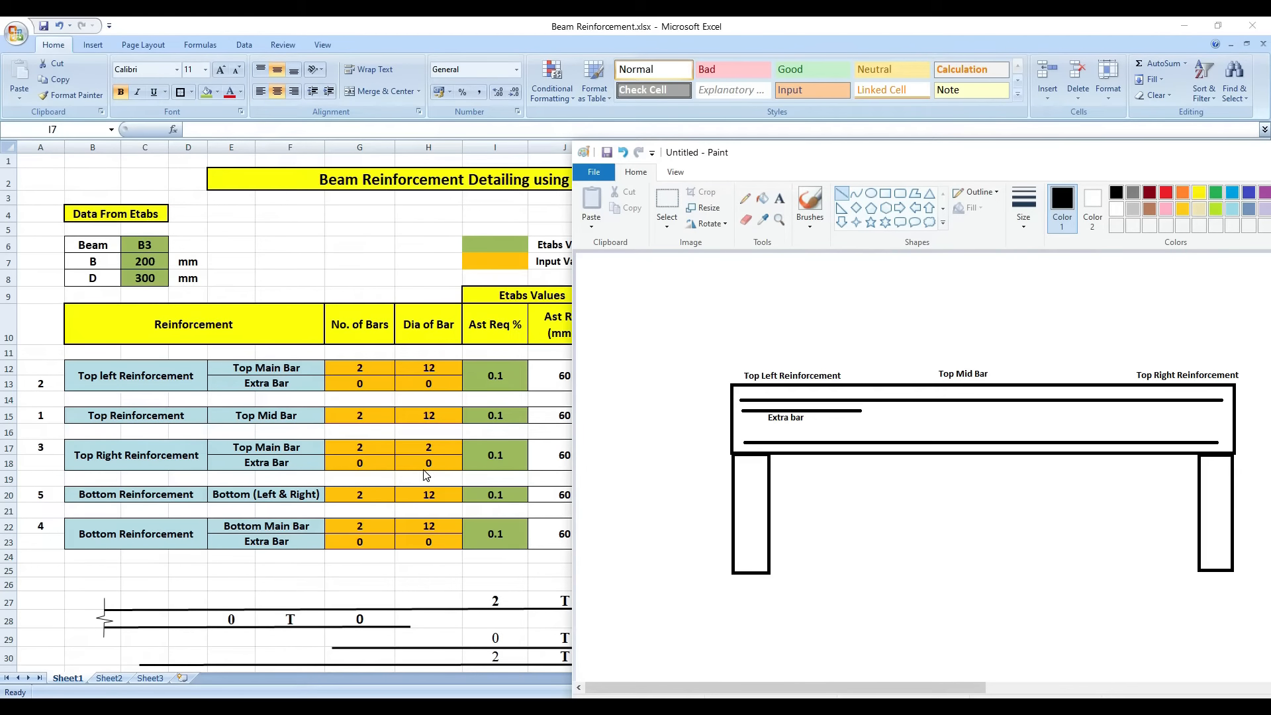
pyautogui.moveTo(1115, 412); pyautogui.dragTo(1215, 411)
pyautogui.click(776, 205)
pyautogui.click(1116, 414)
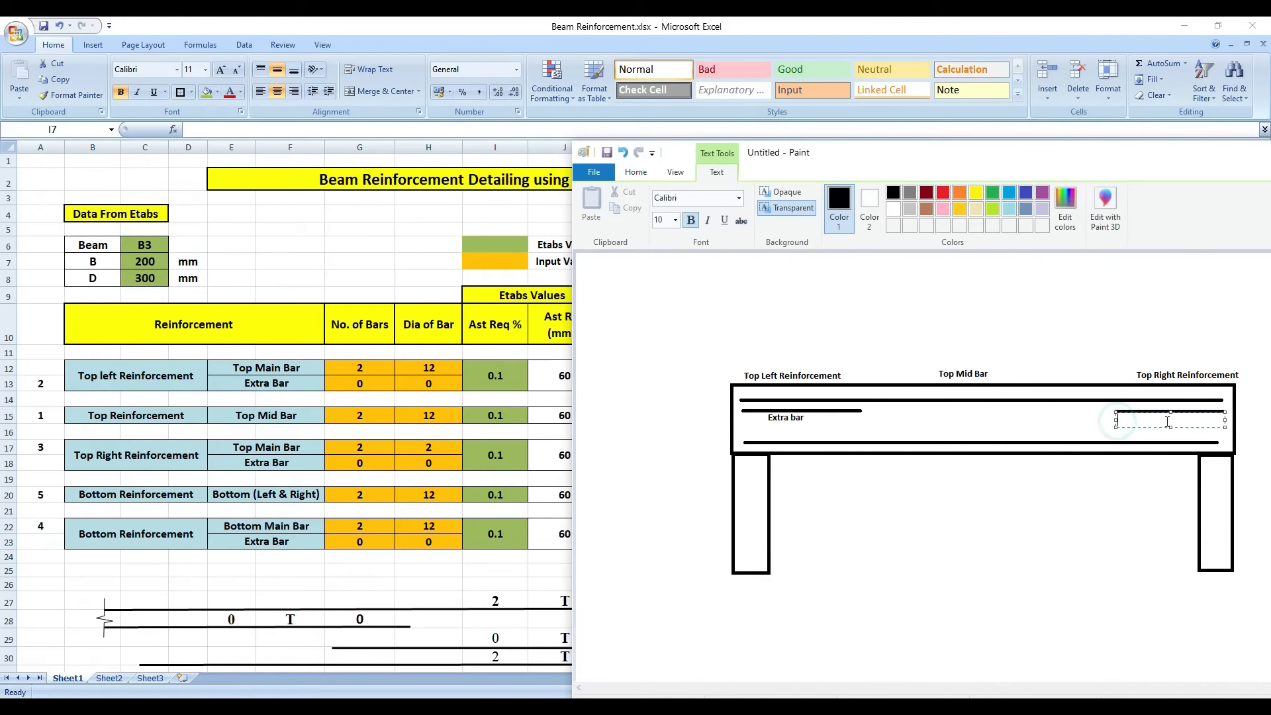
pyautogui.write('Extra Bar')
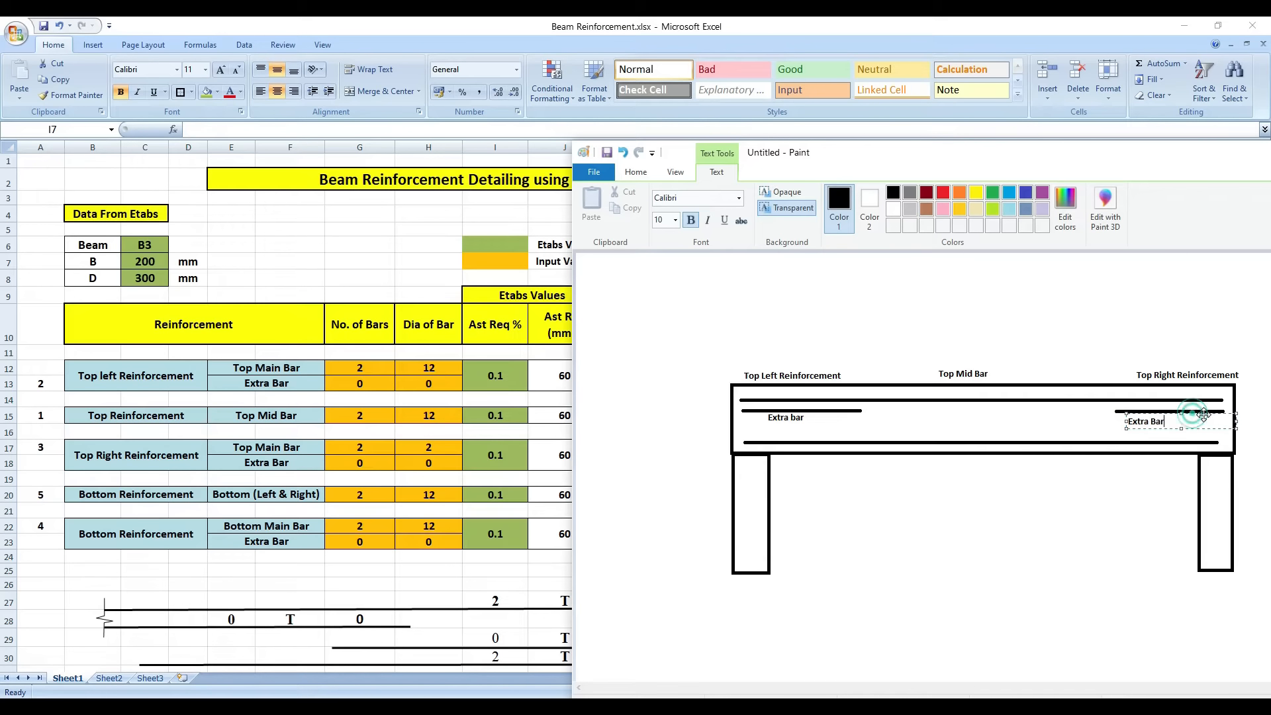
pyautogui.click(1196, 334)
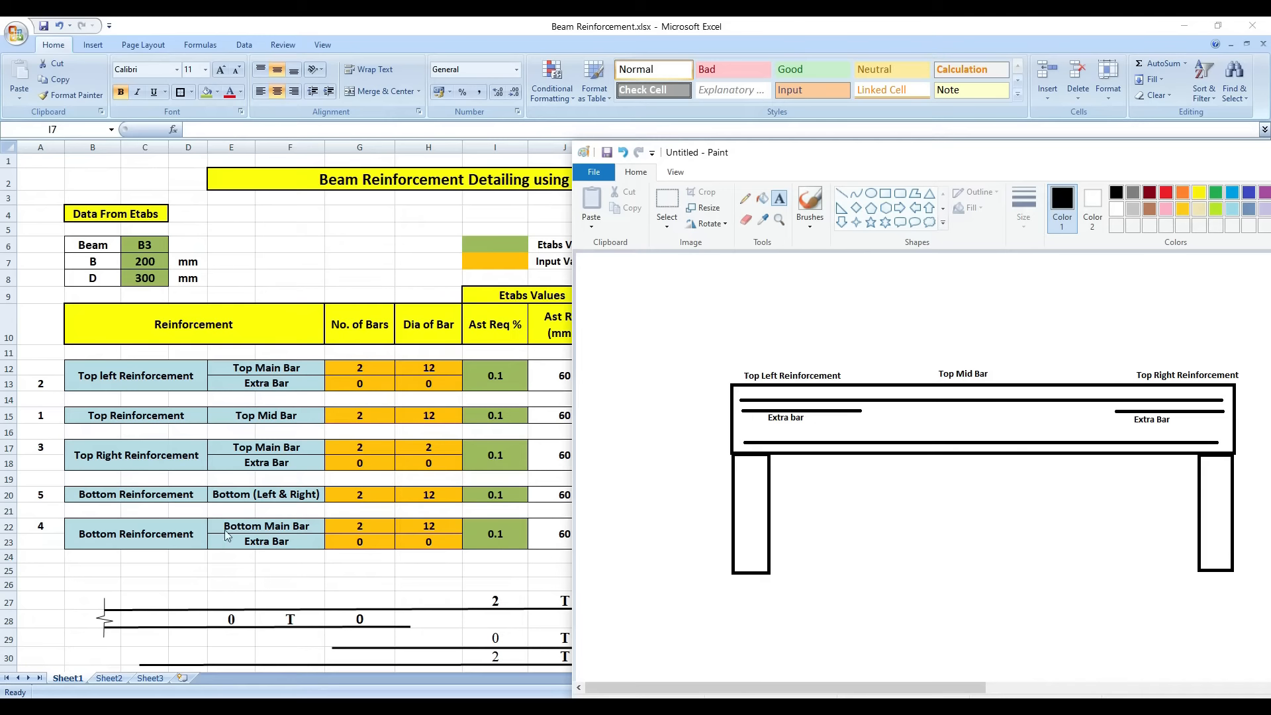
# Add the label "Bottom Main Bar" below the beam's middle and draw a short extra bar line just above the bottom bar at midspan
pyautogui.click(776, 201)
pyautogui.click(954, 456)
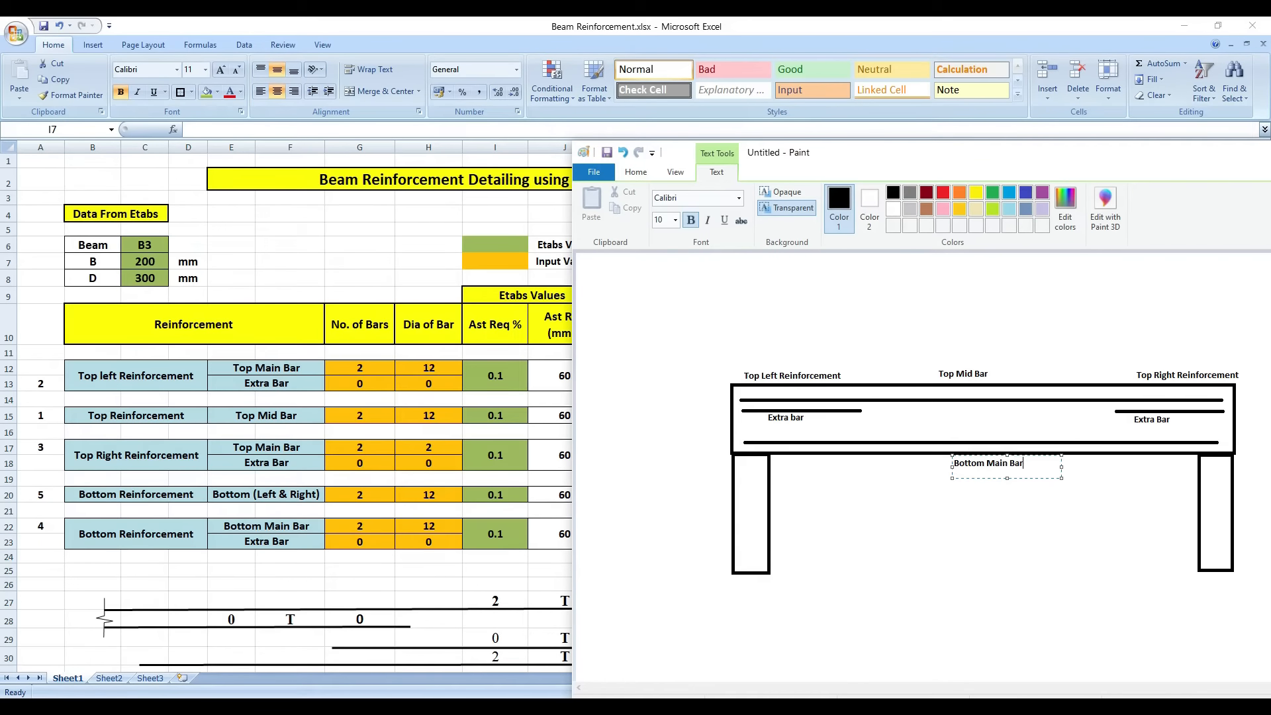
pyautogui.click(1002, 502)
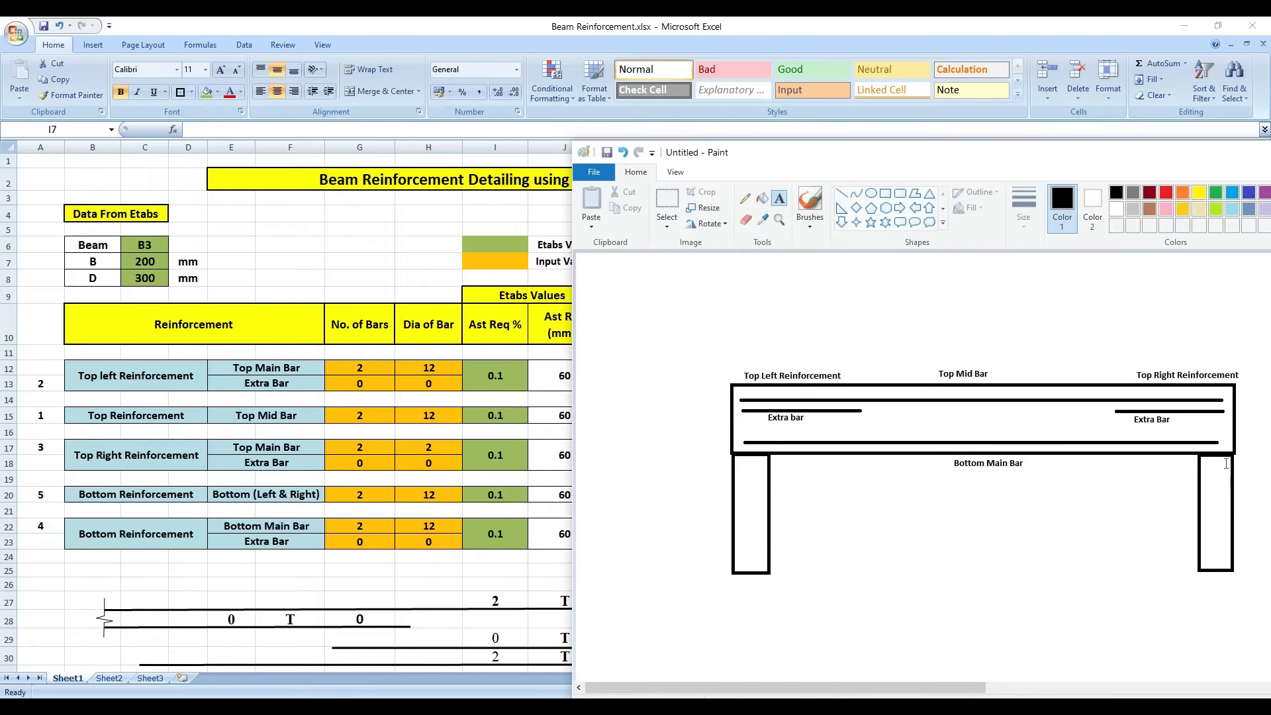
pyautogui.click(841, 194)
pyautogui.moveTo(919, 432); pyautogui.dragTo(1039, 434)
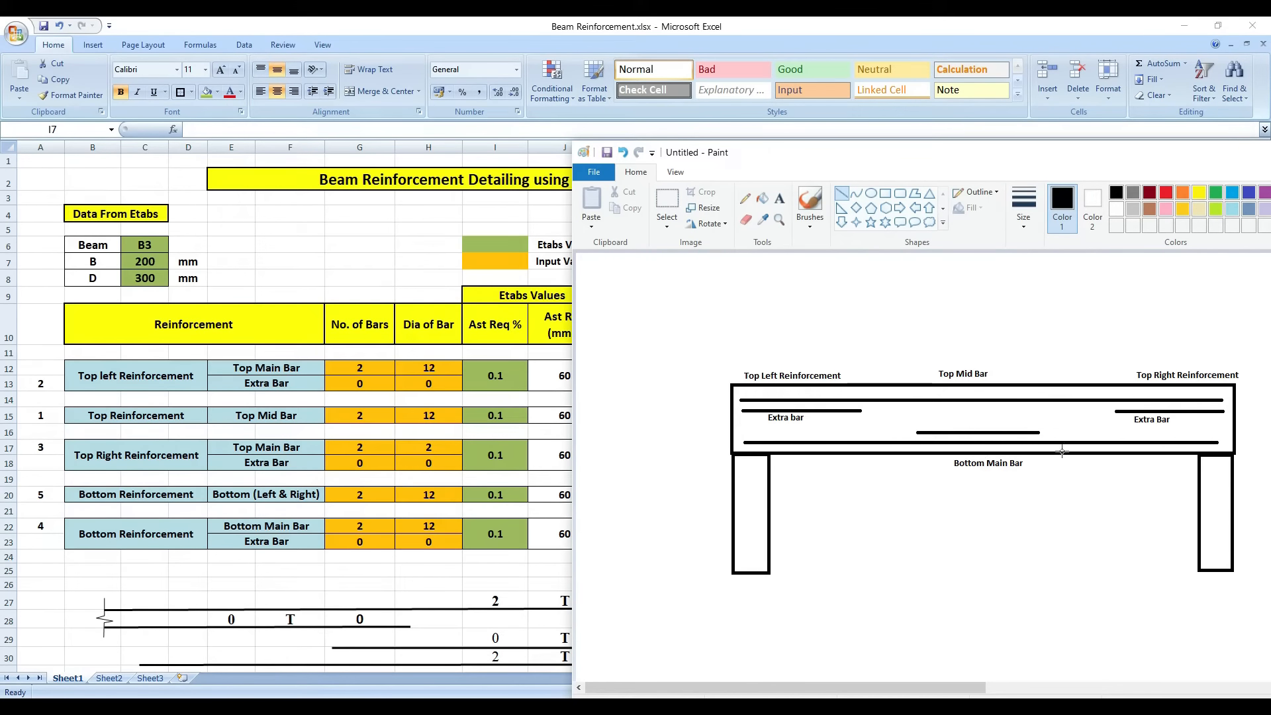
# Draw a red curve about 743 px wide below the beam, sagging at midspan between the two columns
pyautogui.click(843, 136)
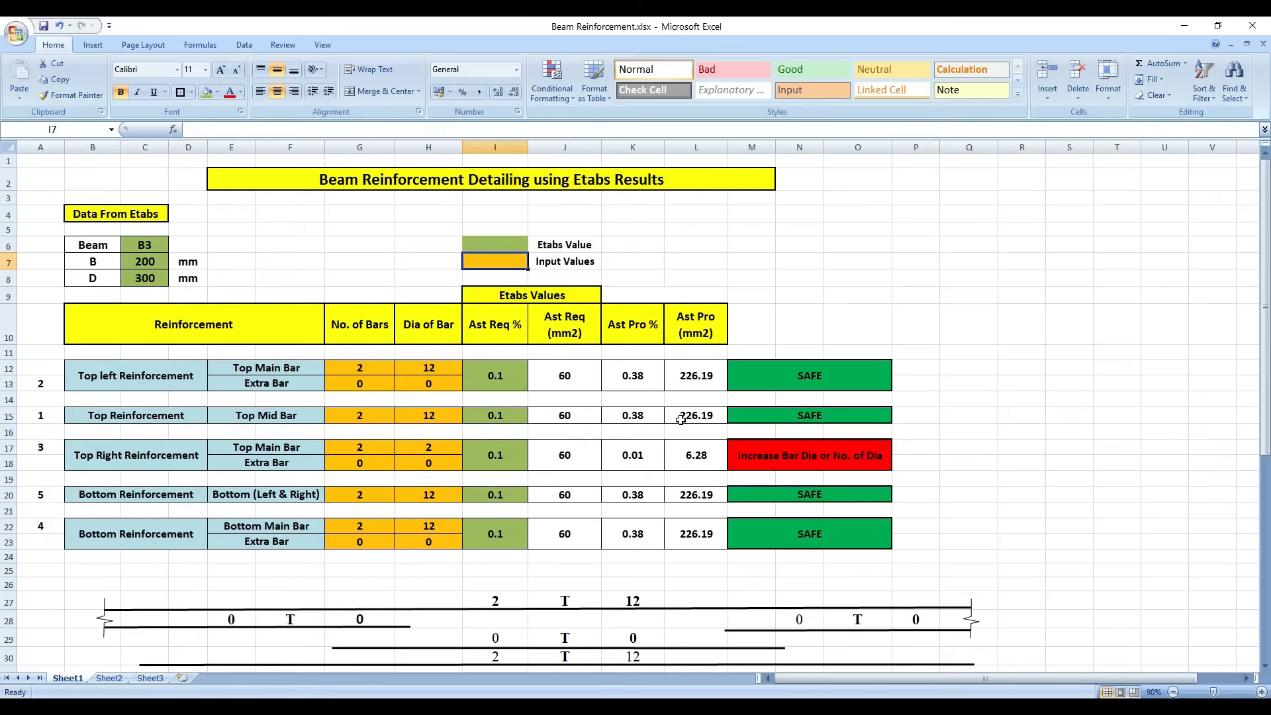
pyautogui.hotkey('alt', 'Tab')
pyautogui.moveTo(907, 36); pyautogui.dragTo(746, 61)
pyautogui.click(702, 94)
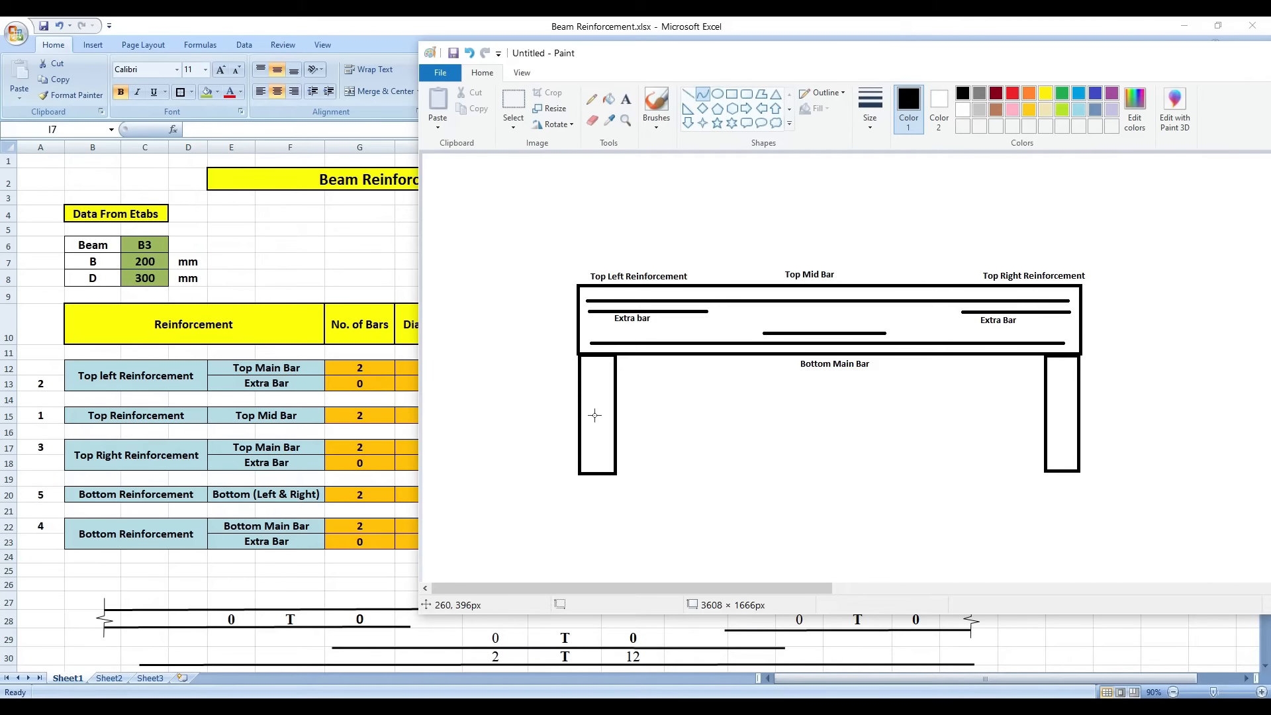
pyautogui.moveTo(585, 411); pyautogui.dragTo(1075, 406)
pyautogui.click(1012, 92)
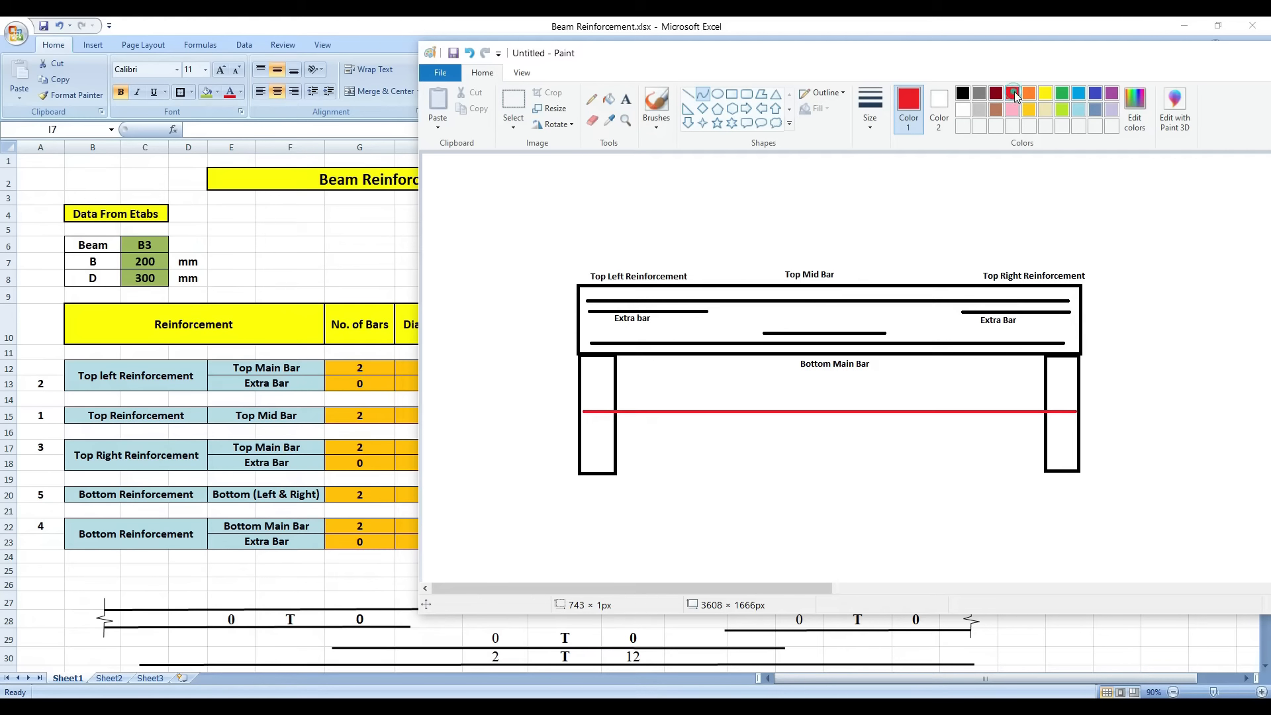
pyautogui.click(827, 412)
pyautogui.moveTo(826, 412); pyautogui.dragTo(812, 505)
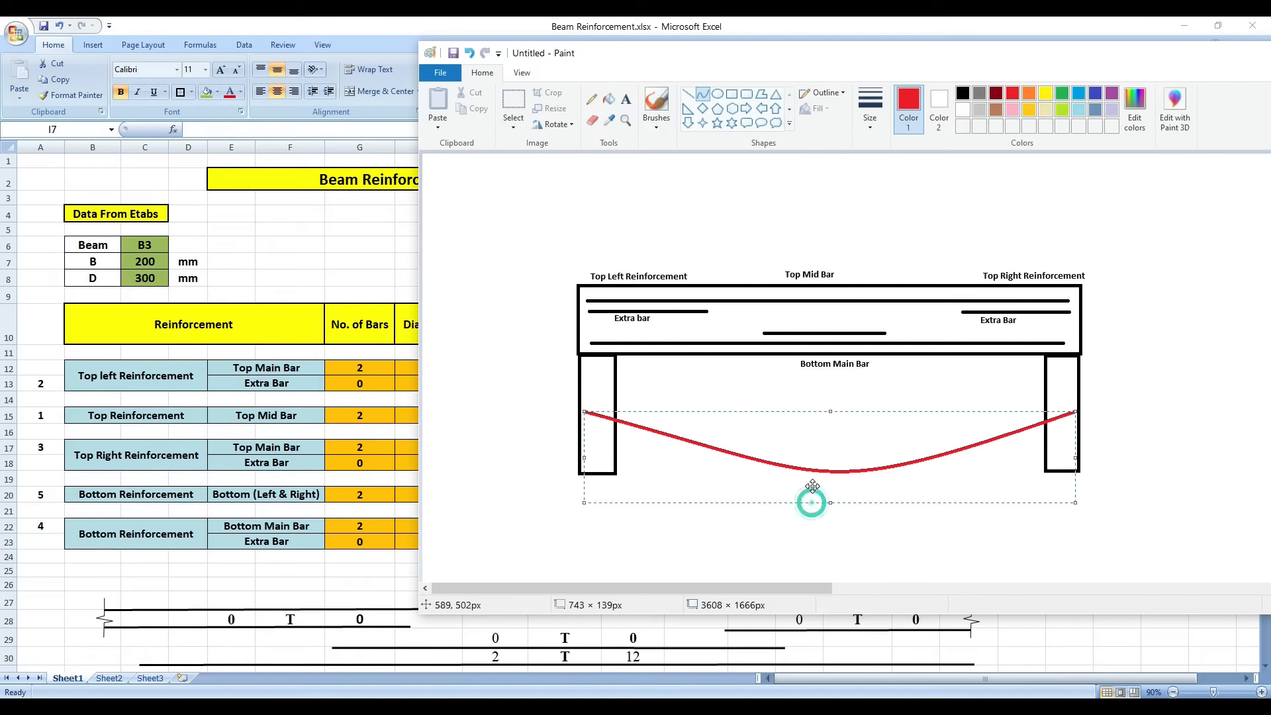
# Add the red label "Tension Zone" just below the lowest point of the curve
pyautogui.click(626, 100)
pyautogui.click(810, 494)
pyautogui.write('Tension Zone')
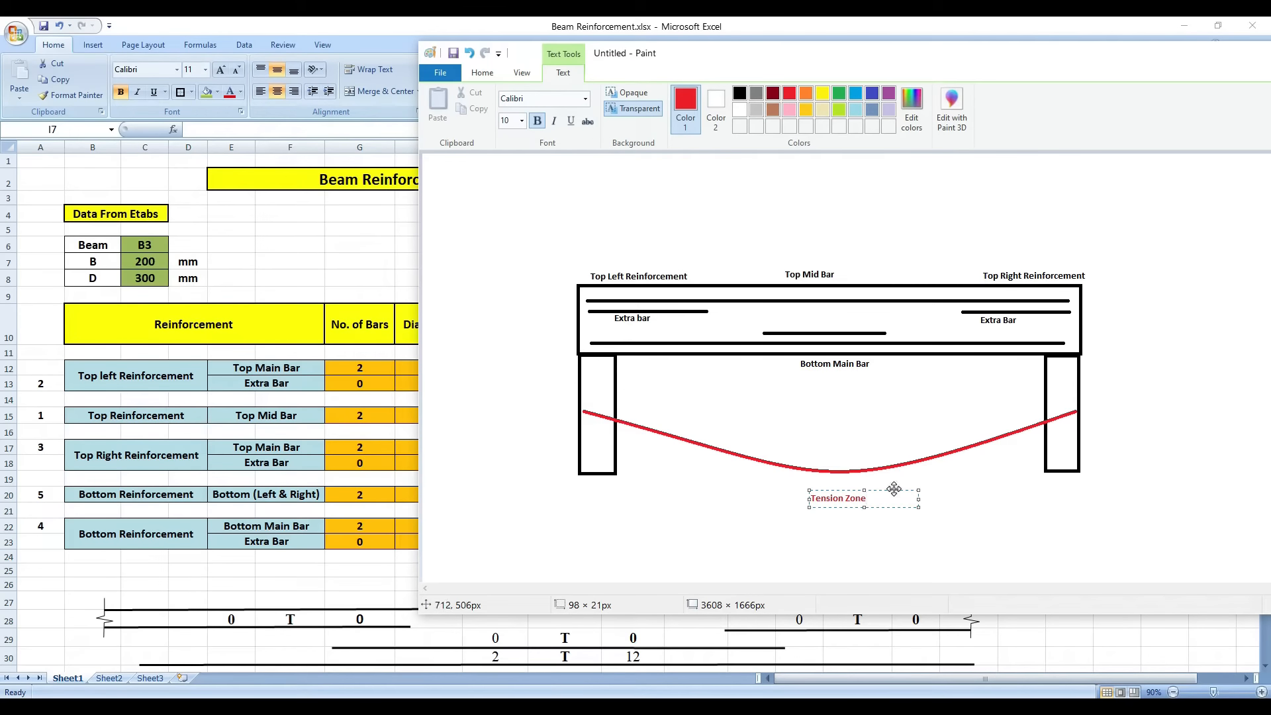
pyautogui.moveTo(895, 489); pyautogui.dragTo(903, 482)
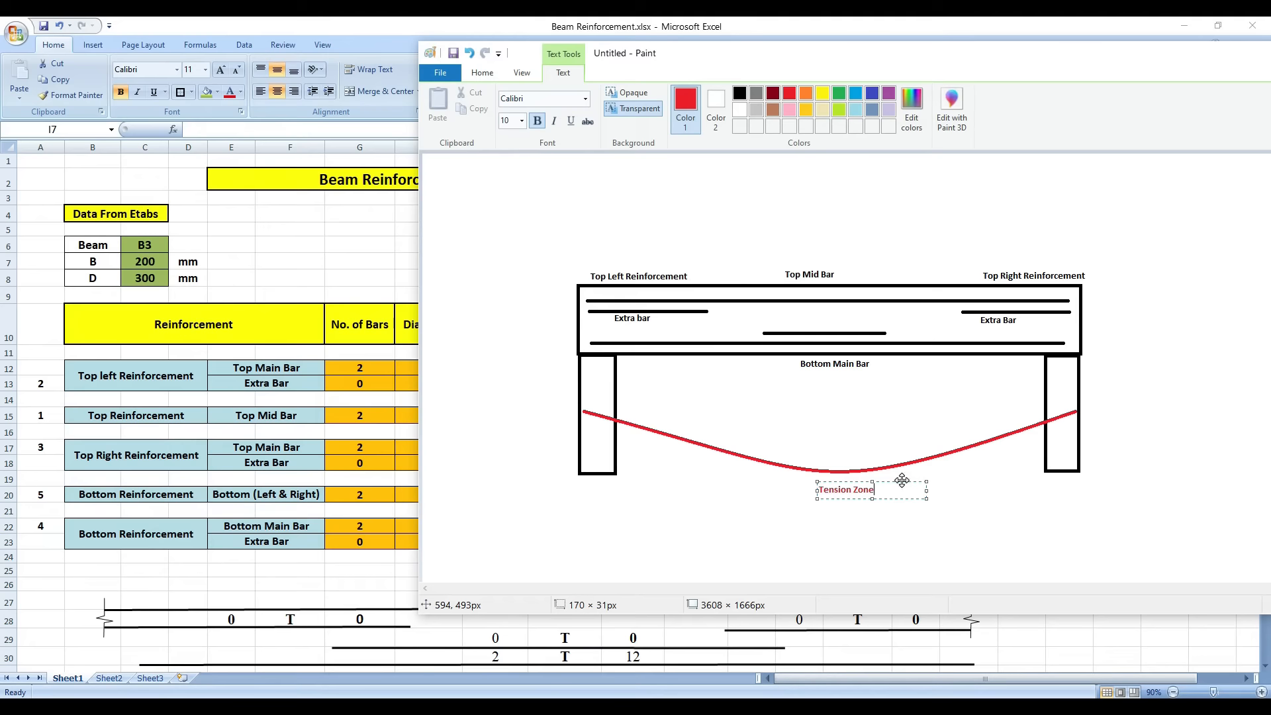
pyautogui.click(952, 476)
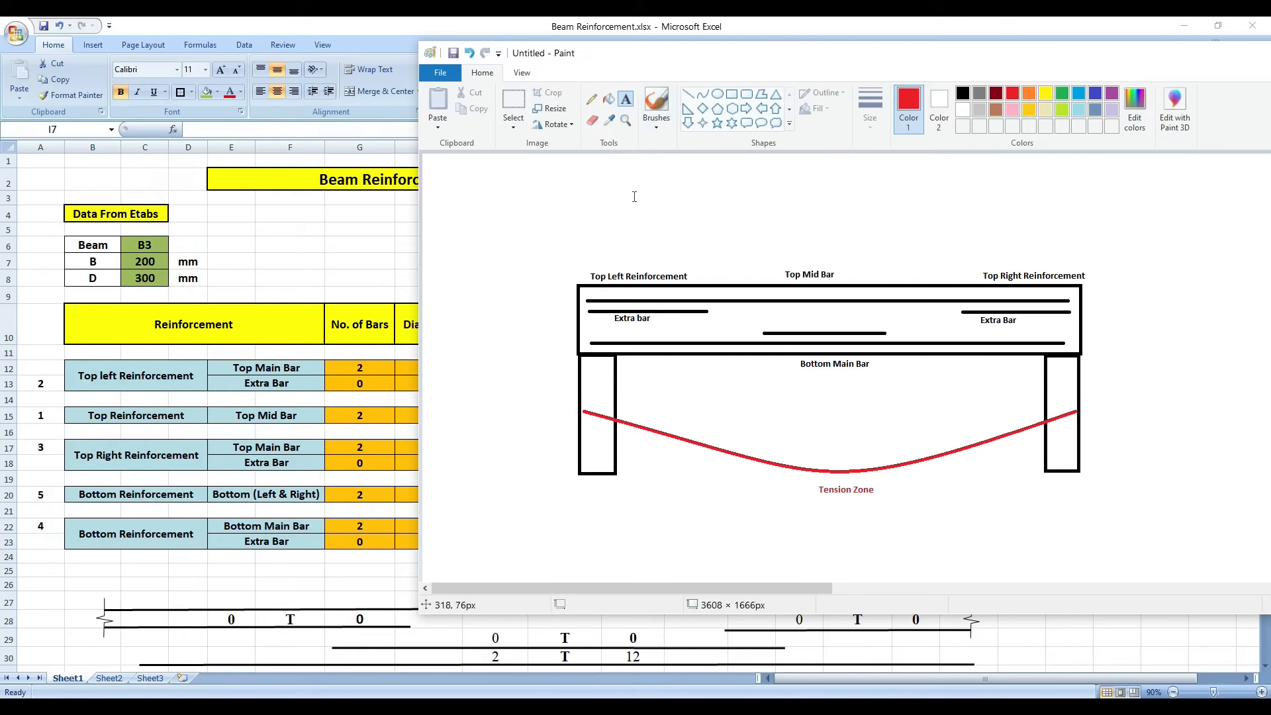
# Add a red "Tension Zone" label just above each end of the curve at the left and right columns
pyautogui.click(631, 97)
pyautogui.moveTo(553, 384); pyautogui.dragTo(651, 415)
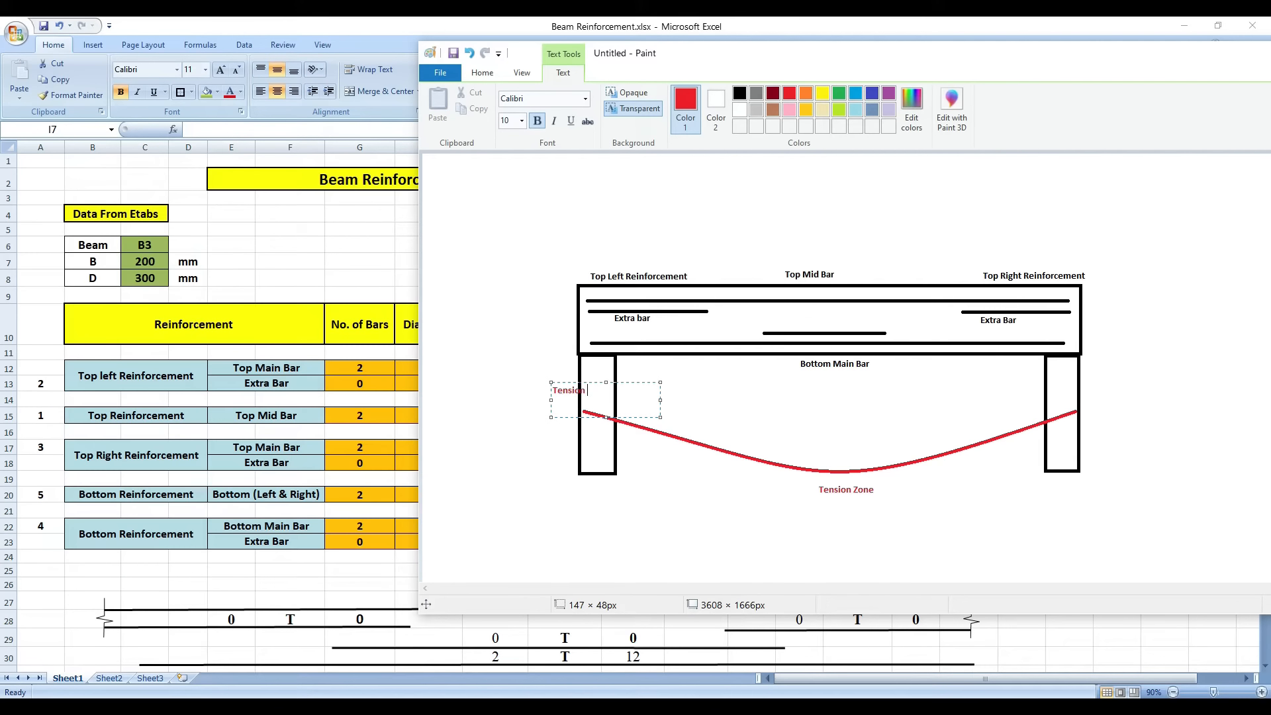
pyautogui.moveTo(643, 382); pyautogui.dragTo(675, 395)
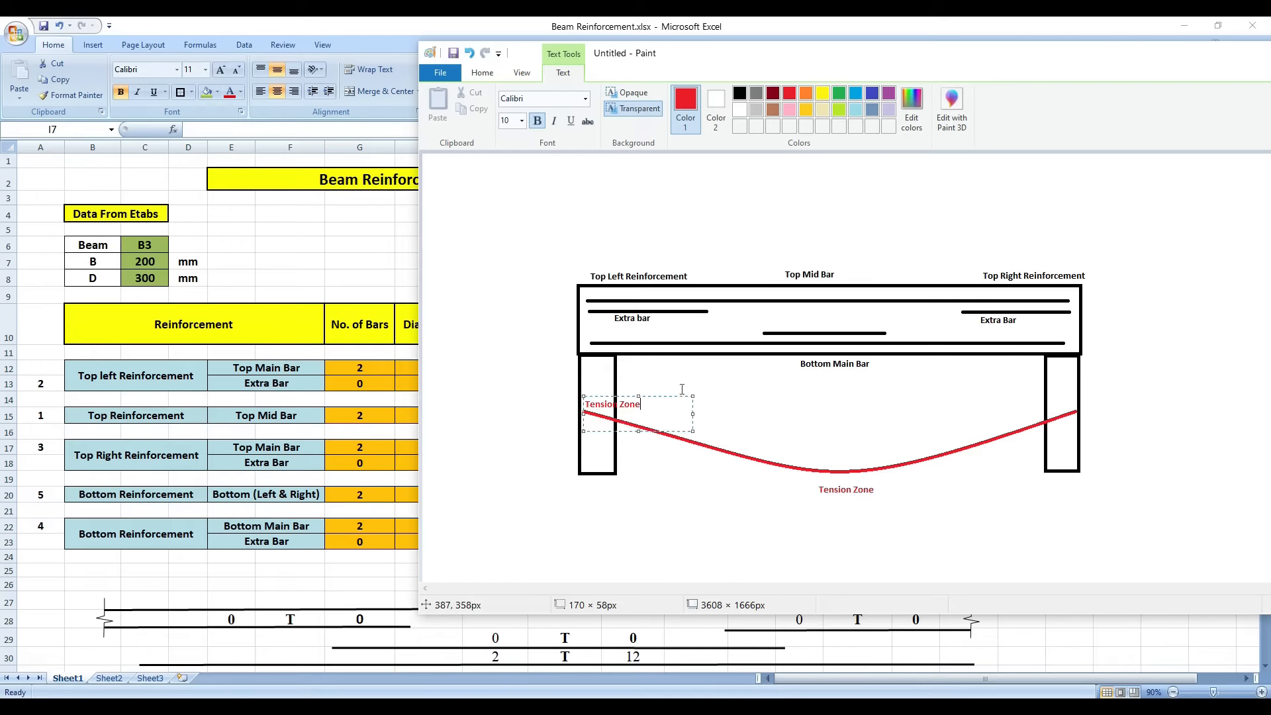
pyautogui.click(704, 372)
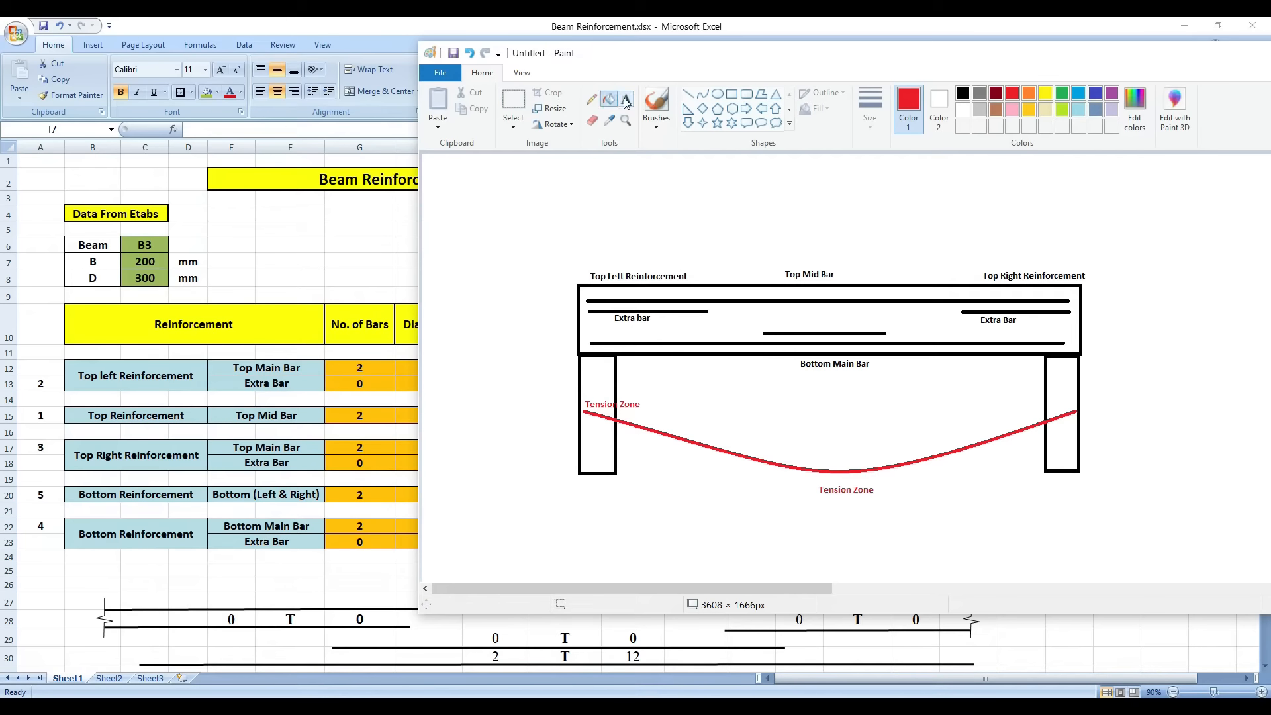
pyautogui.click(1031, 395)
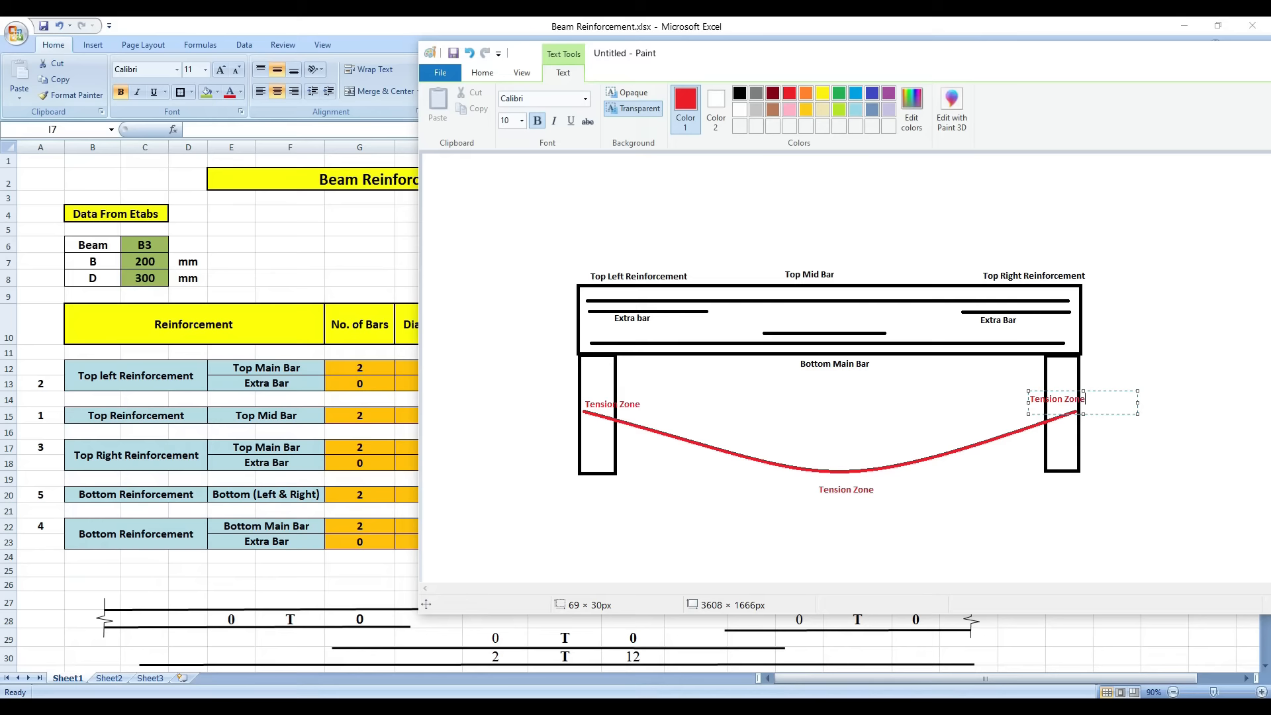
pyautogui.moveTo(1101, 392); pyautogui.dragTo(1106, 396)
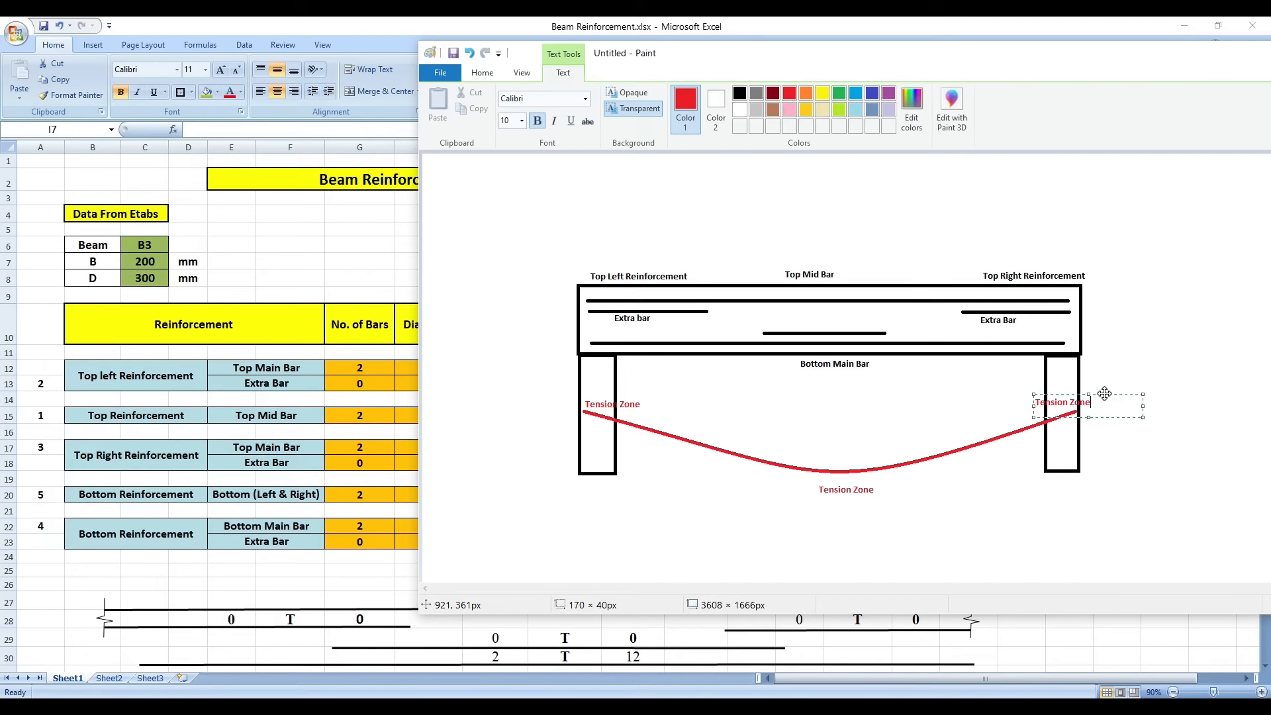
pyautogui.click(1116, 370)
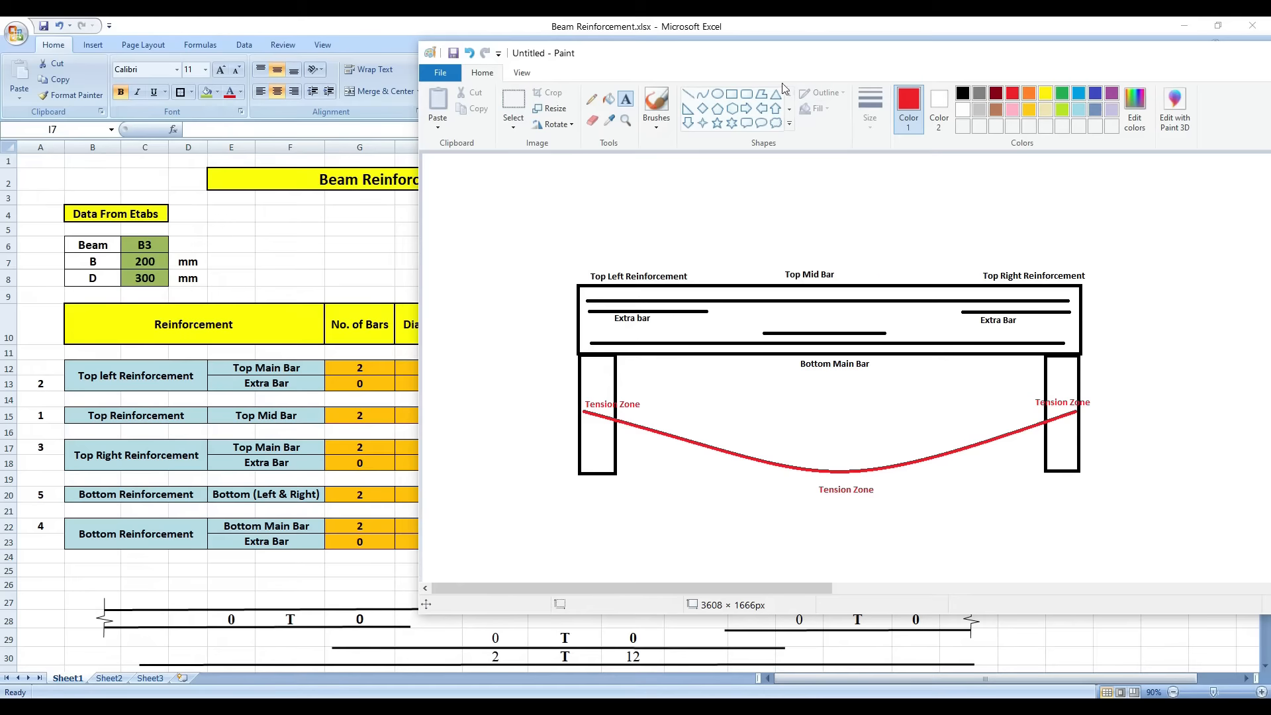
# Examine the number and diameter cells of the top left extra bar in Excel alongside the Paint beam sketch
pyautogui.moveTo(771, 59); pyautogui.dragTo(934, 67)
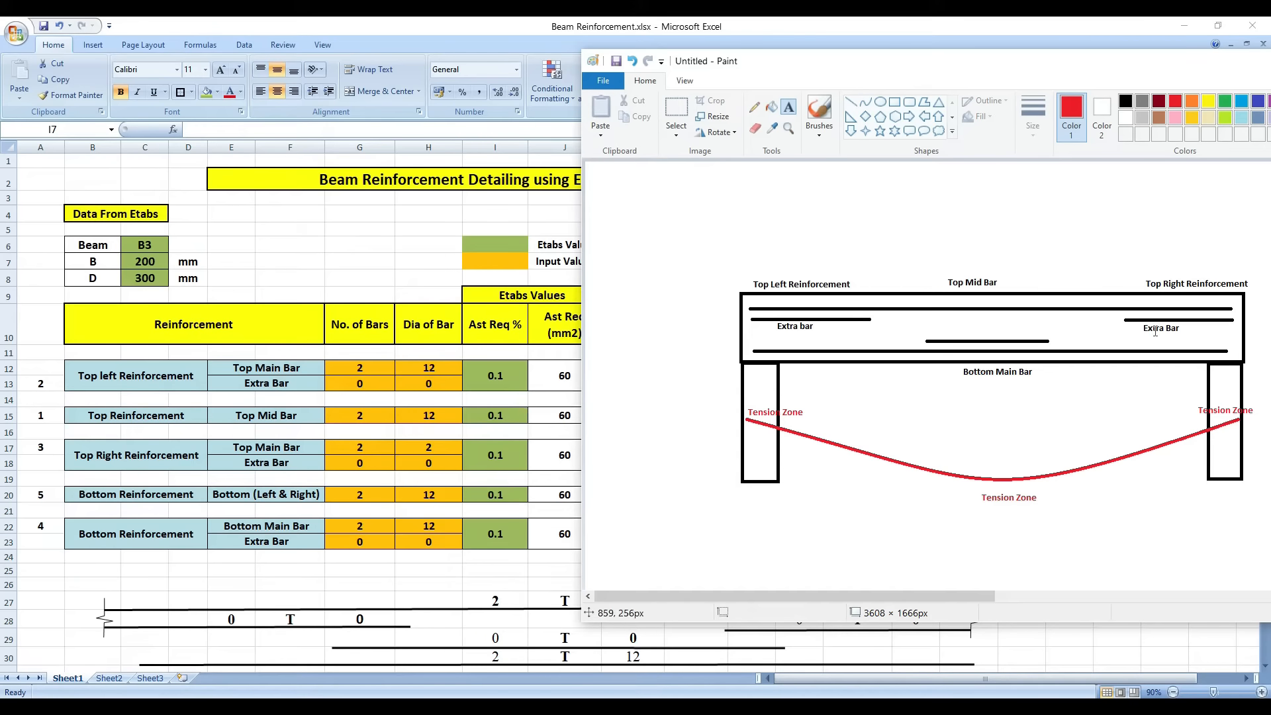
pyautogui.click(373, 388)
pyautogui.click(427, 384)
pyautogui.click(382, 382)
pyautogui.hotkey('alt', 'Tab')
pyautogui.moveTo(898, 63); pyautogui.dragTo(815, 61)
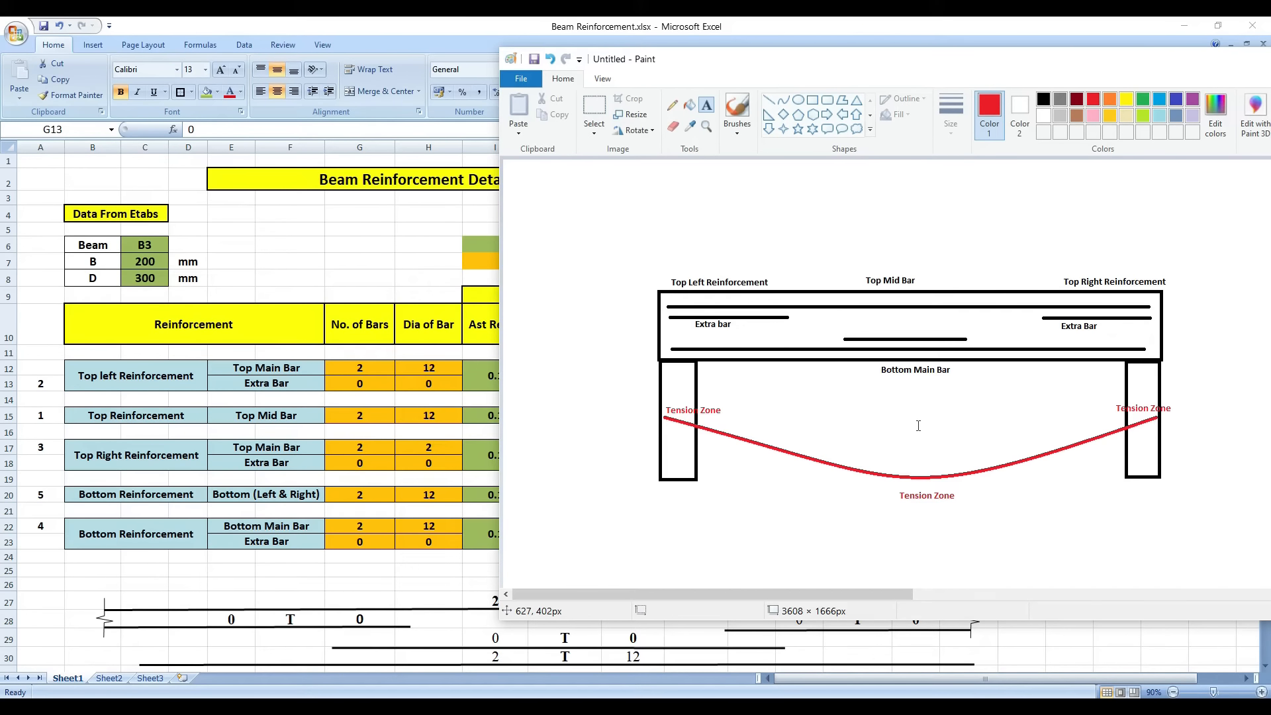
# Put the Paint sketch away to show the full reinforcement table in Excel
pyautogui.moveTo(1183, 66); pyautogui.dragTo(993, 65)
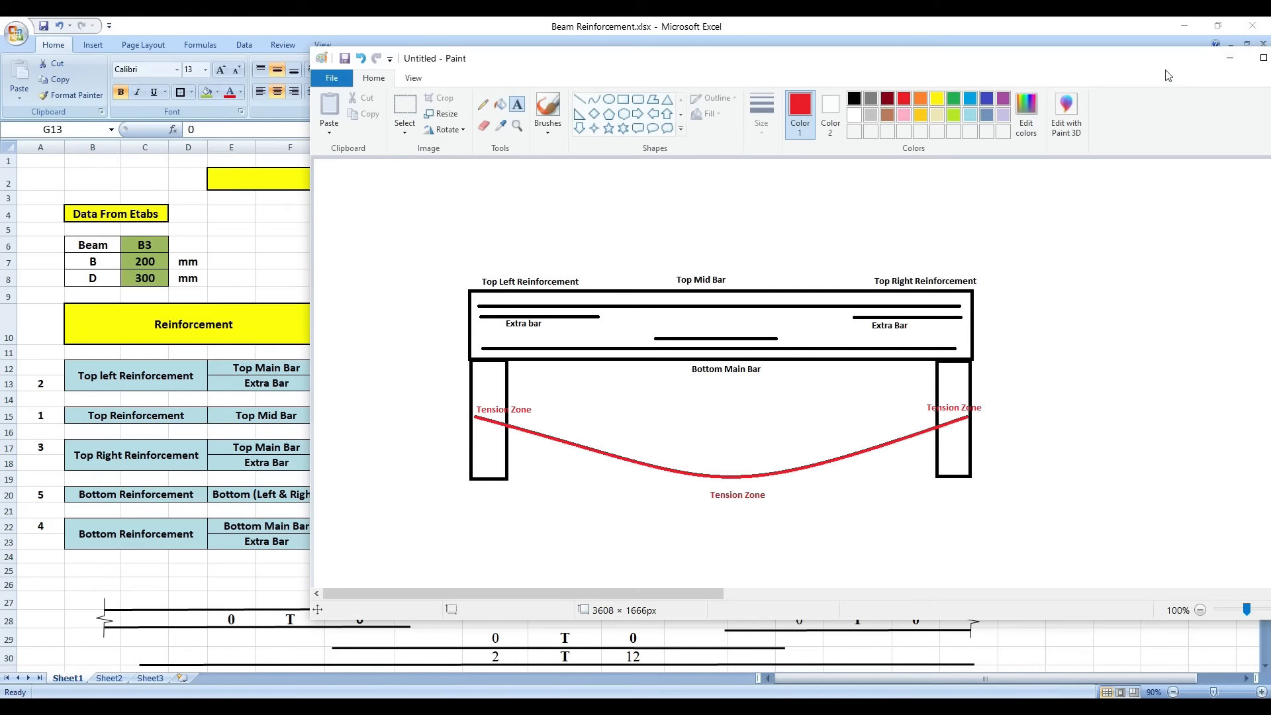
pyautogui.moveTo(1158, 58); pyautogui.dragTo(1006, 65)
pyautogui.click(1084, 65)
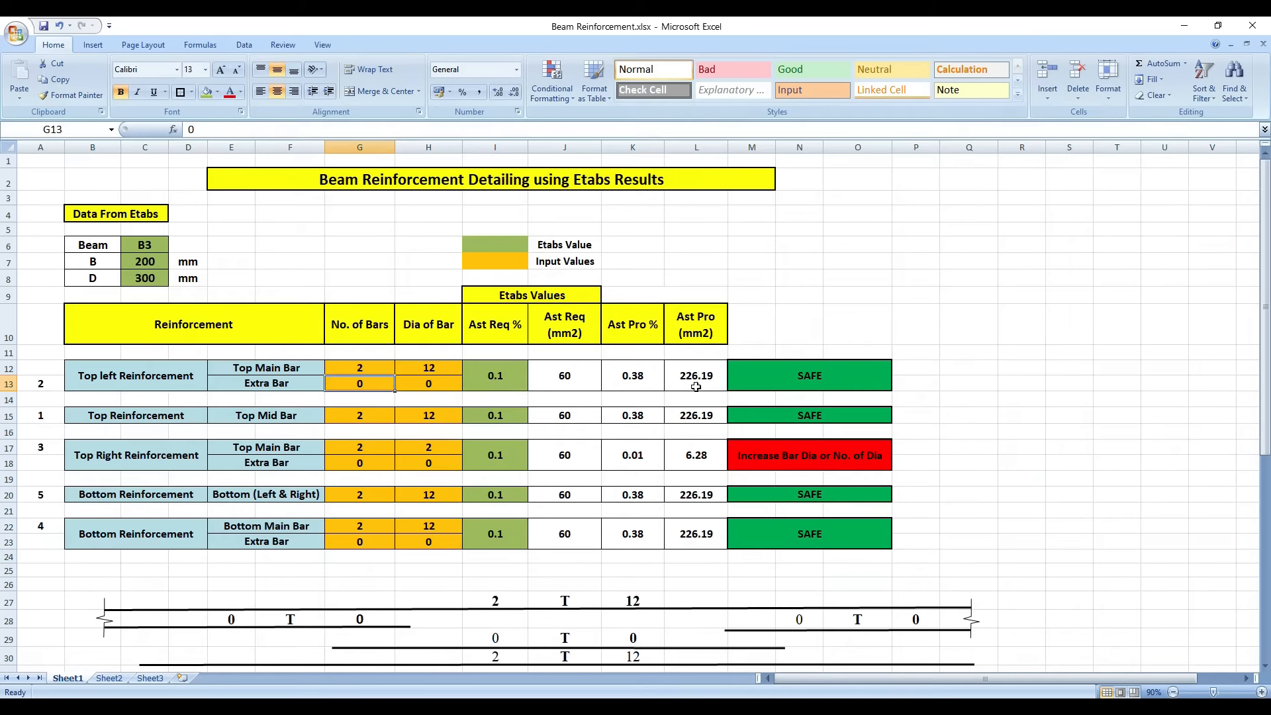
pyautogui.click(850, 313)
# Arrange the Excel sheet as a smaller window beside the ETABS rebar percentage plan, keeping the first beam on grid B in view
pyautogui.hotkey('alt', 'Tab')
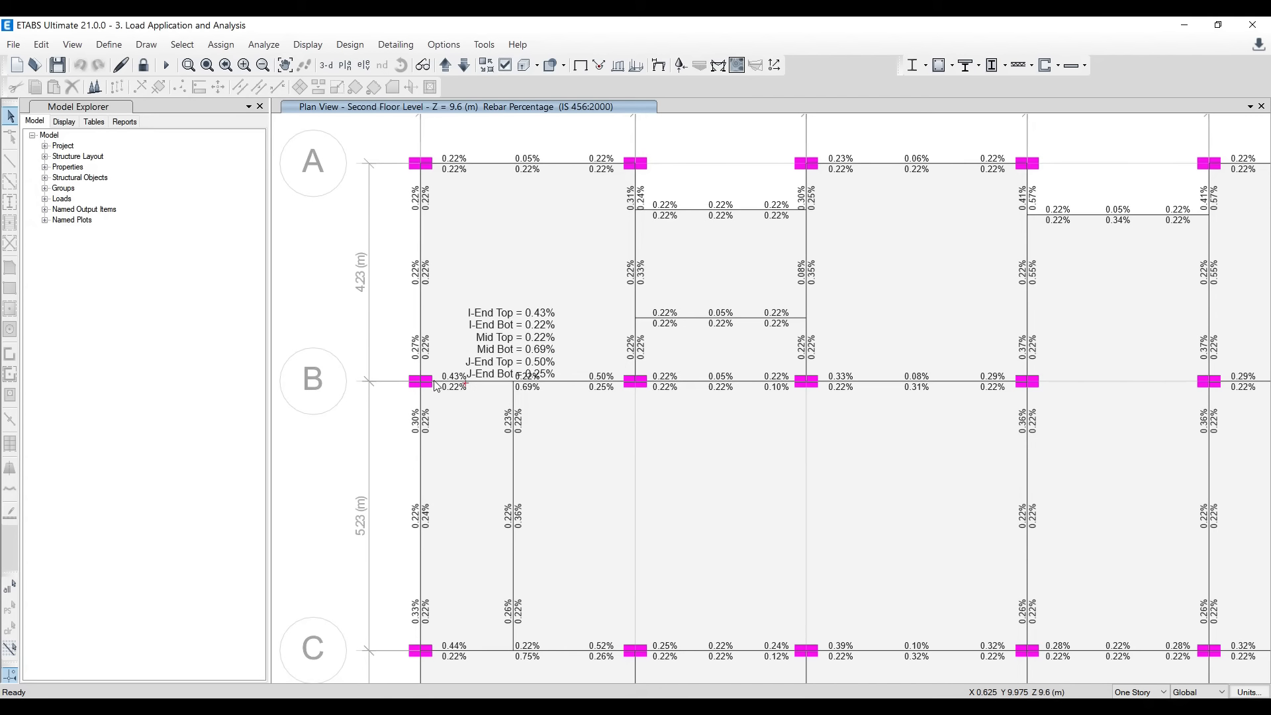
pyautogui.moveTo(477, 377)
pyautogui.moveTo(889, 308); pyautogui.dragTo(1104, 309)
pyautogui.moveTo(945, 324); pyautogui.dragTo(1013, 343)
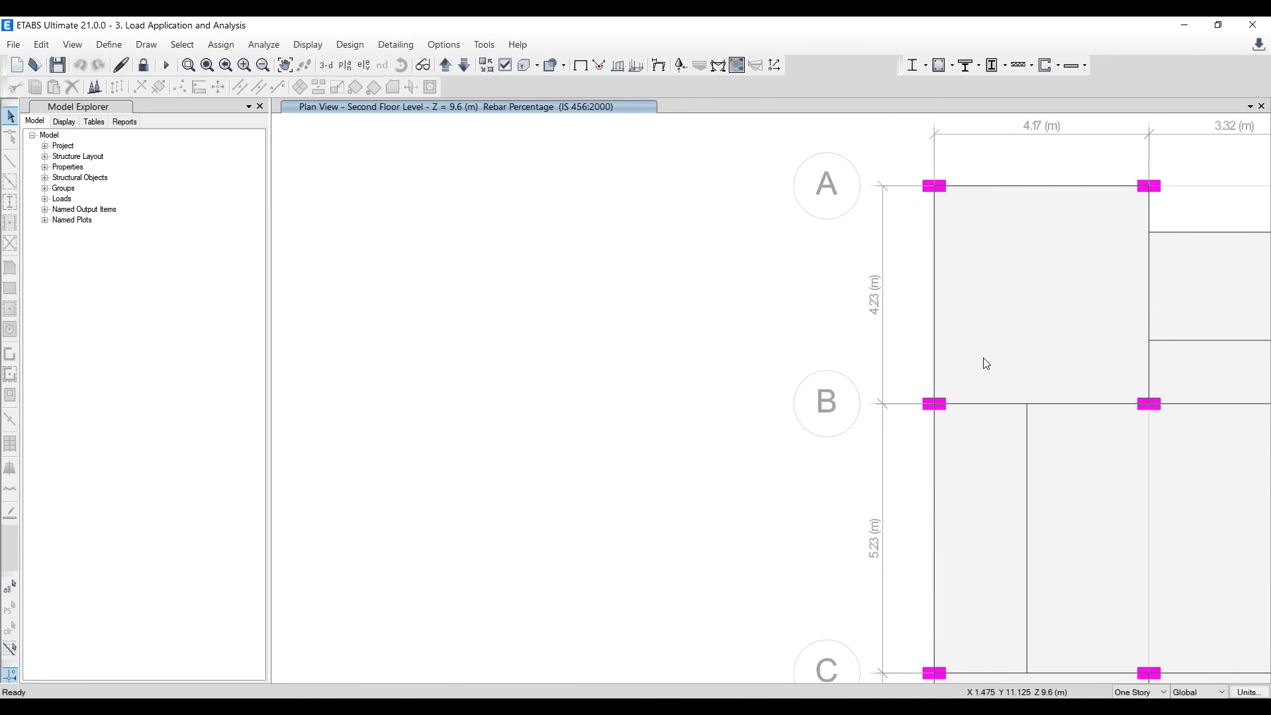
pyautogui.click(469, 706)
pyautogui.click(1216, 28)
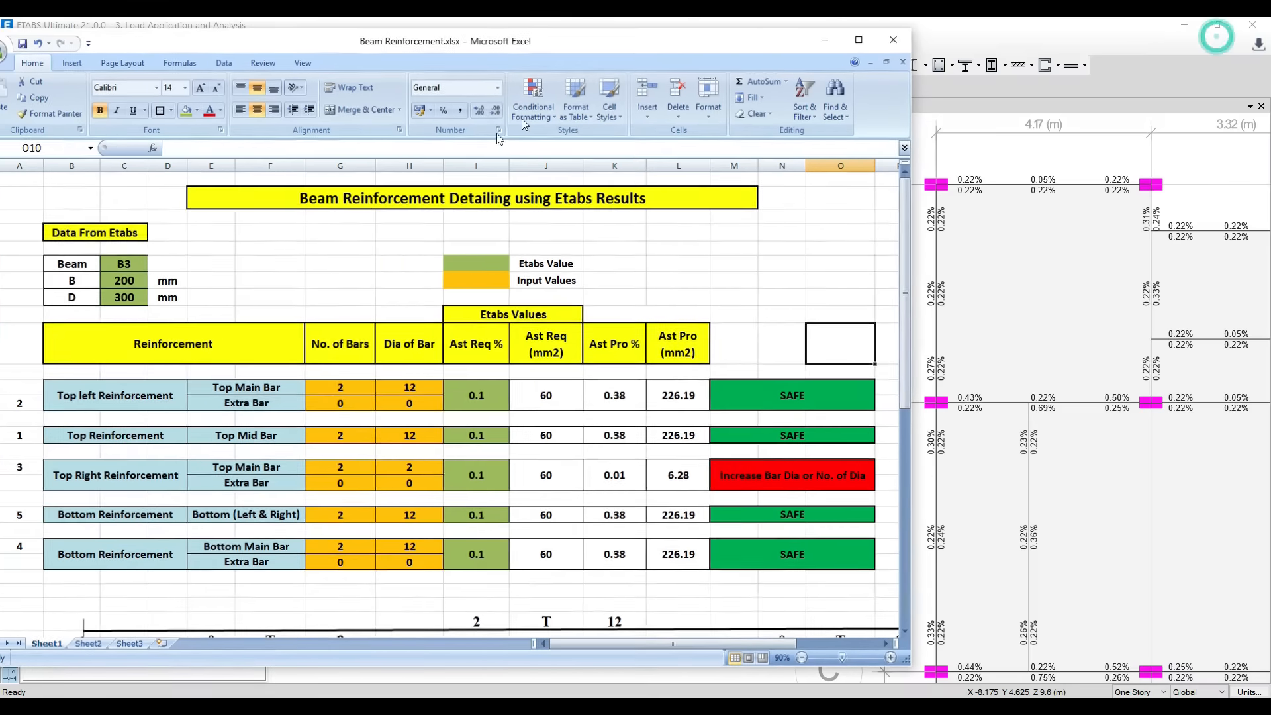
pyautogui.moveTo(583, 53); pyautogui.dragTo(547, 41)
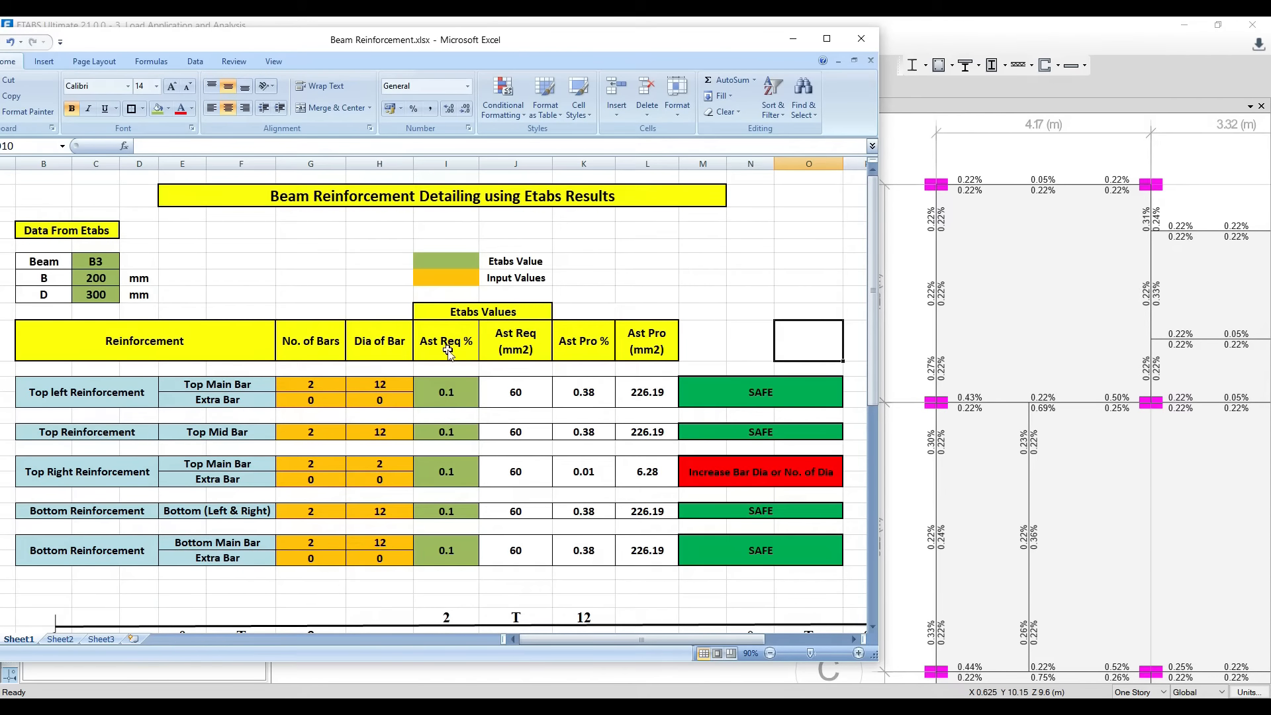
# Check the section name of beam B3 on grid B in its ETABS concrete beam design information, and return to the Excel sheet
pyautogui.click(106, 285)
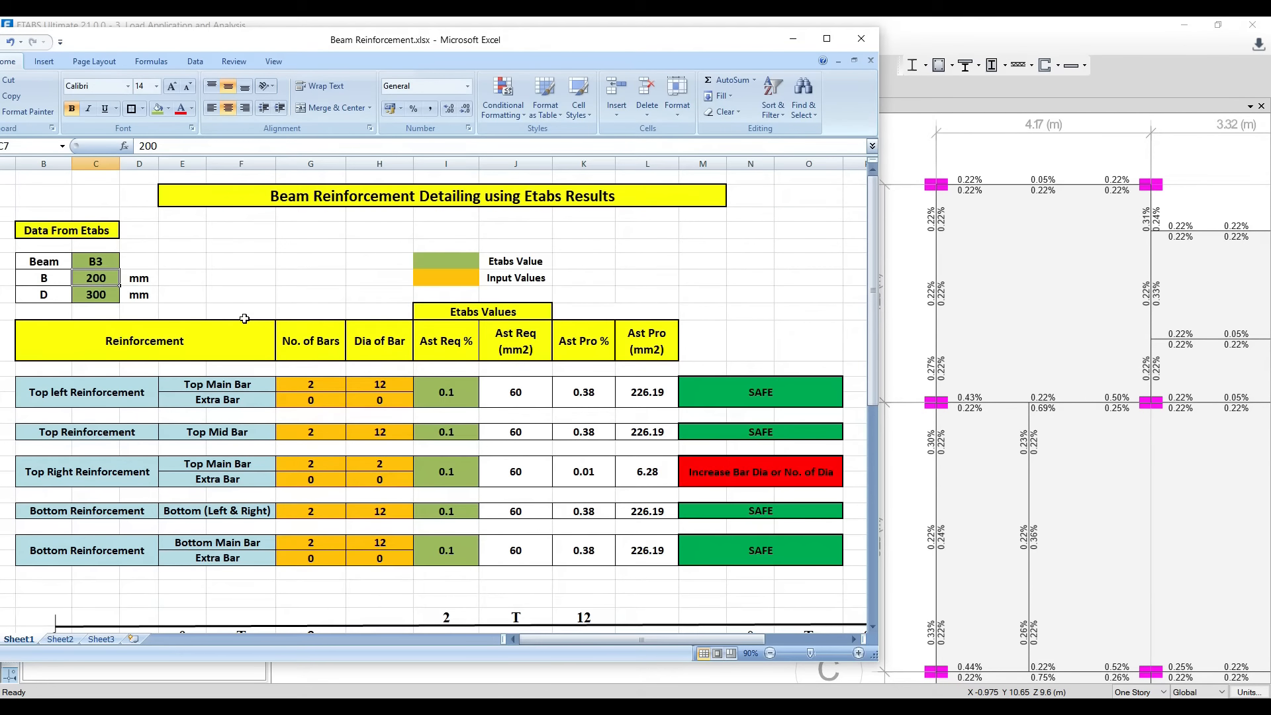
pyautogui.click(996, 405)
pyautogui.rightClick(996, 405)
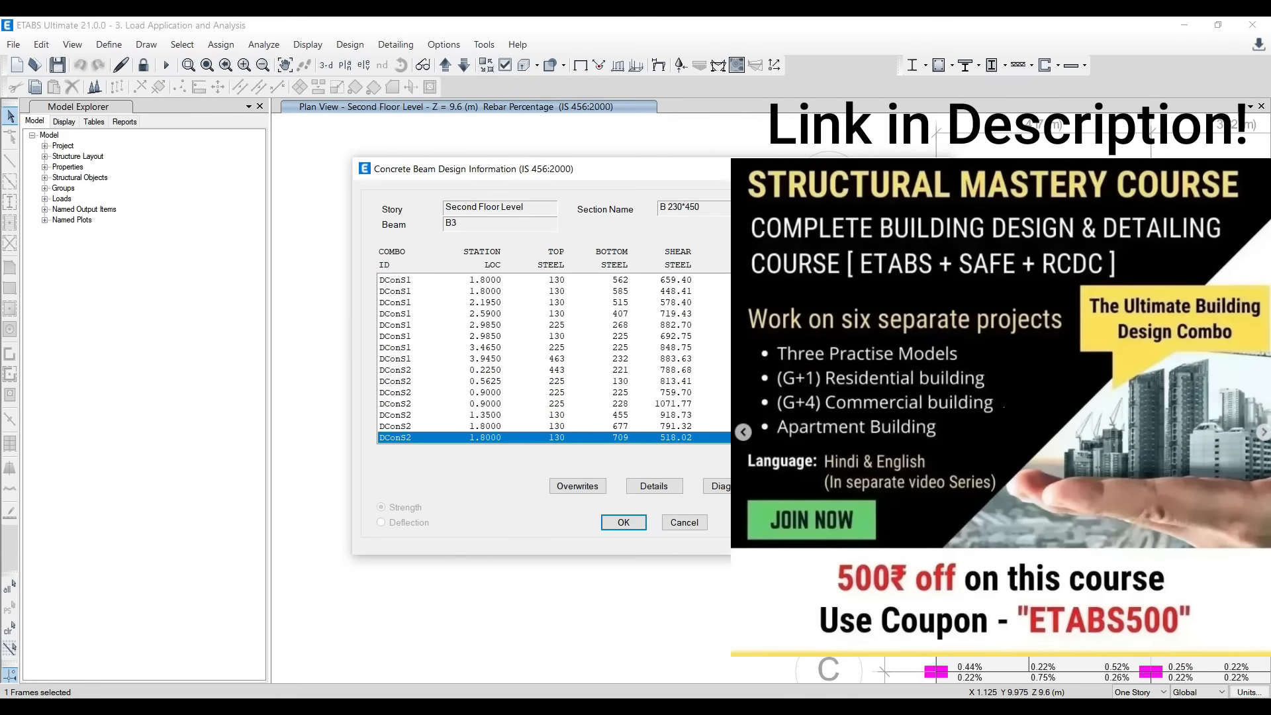
pyautogui.click(936, 169)
pyautogui.click(430, 706)
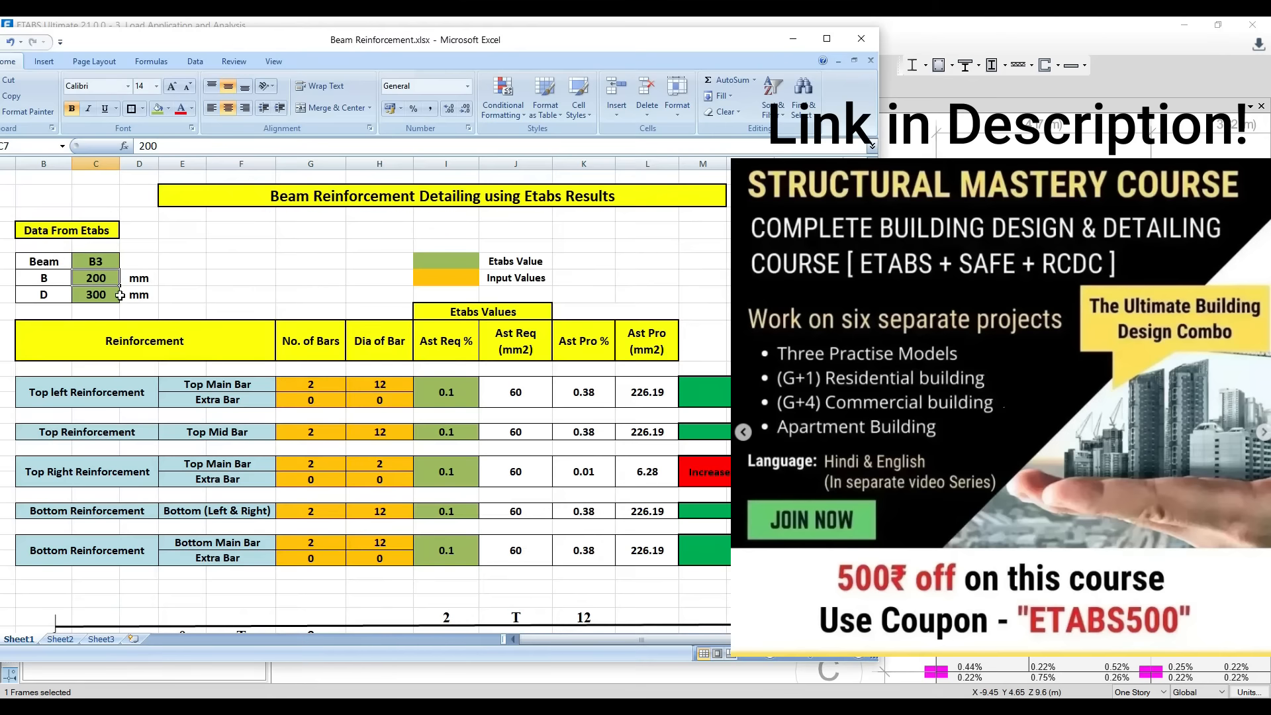
# Set beam B3's width B to 230 mm and depth D to 450 mm in the sheet's ETABS data
pyautogui.write('230')
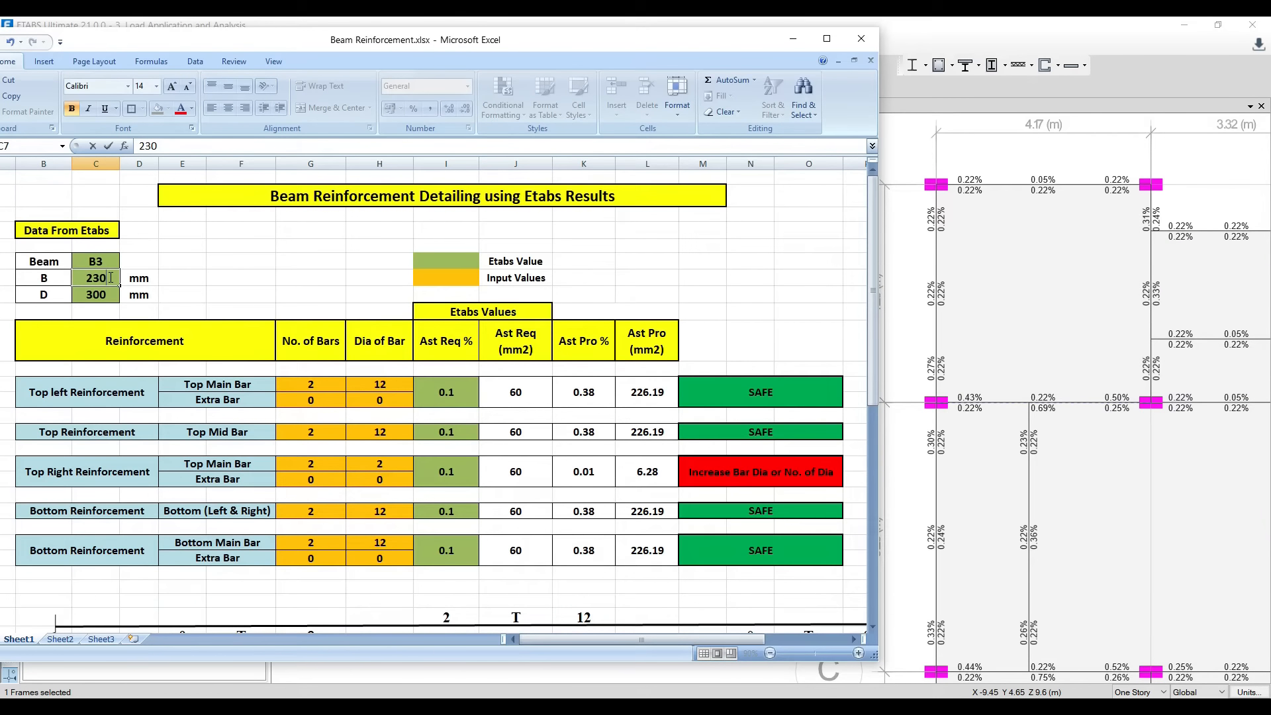
pyautogui.click(104, 293)
pyautogui.write('450')
pyautogui.click(242, 262)
# Enter 0.43 as the Ast Req % of the top left reinforcement, read from the ETABS plan
pyautogui.click(455, 386)
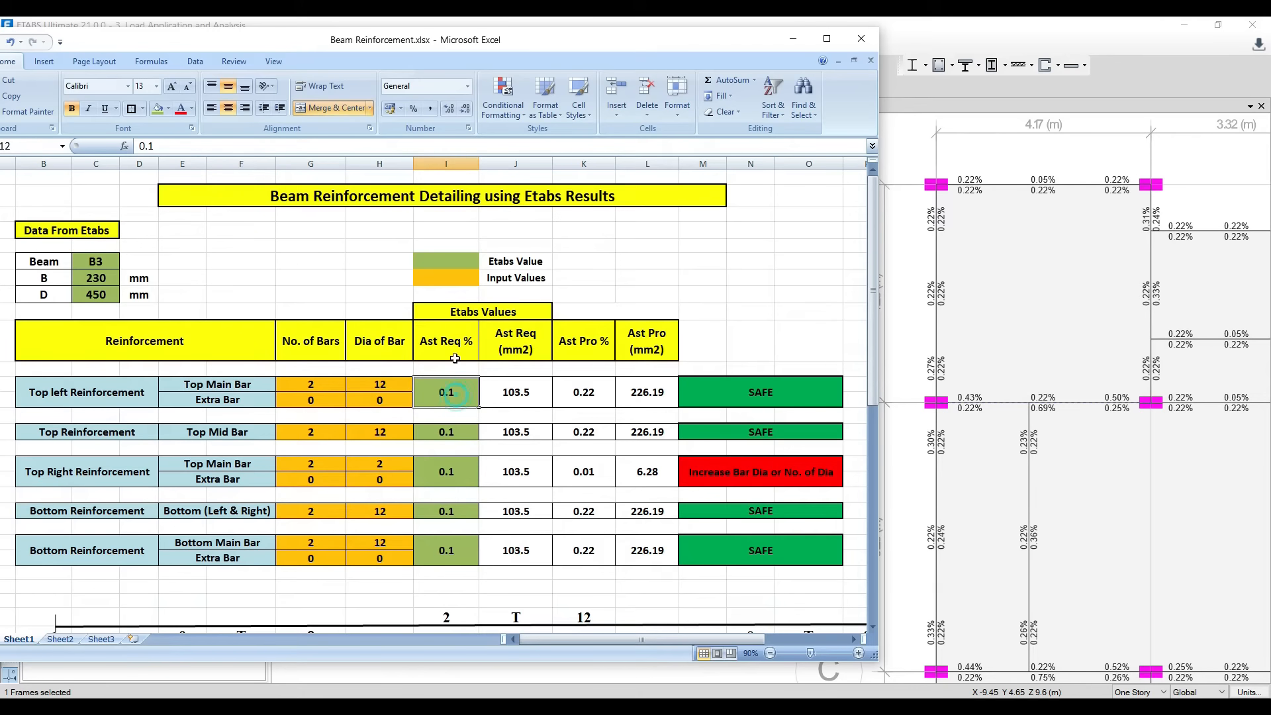
pyautogui.moveTo(967, 404)
pyautogui.write('0')
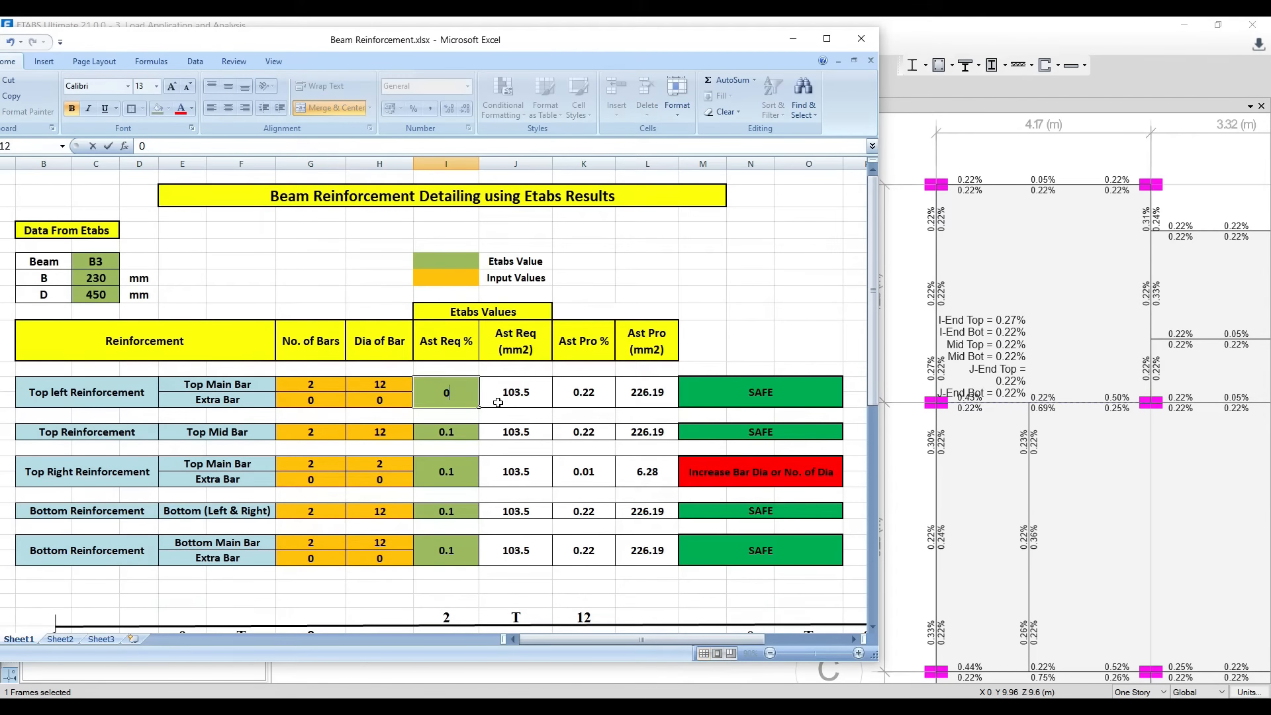
pyautogui.write('.43')
pyautogui.press('Return')
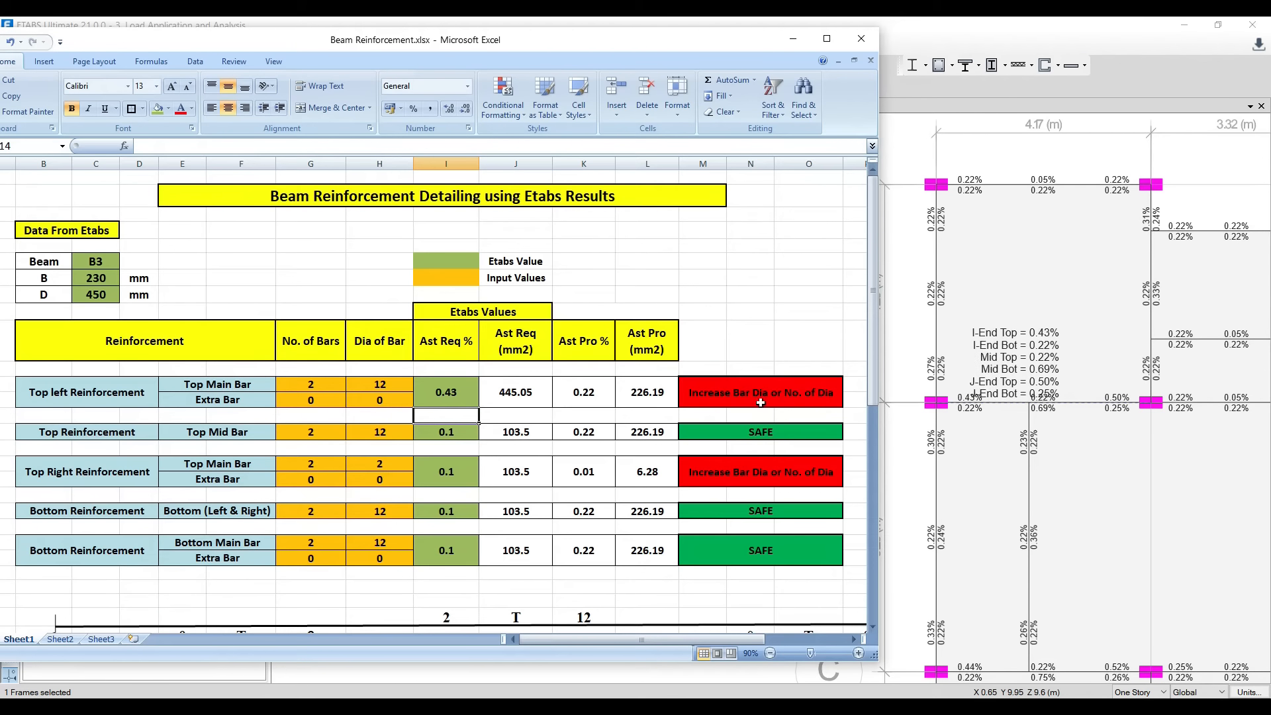
# Enter the ETABS Ast Req % values 0.22 for the top mid bar and 0.50 for the top right reinforcement
pyautogui.click(455, 439)
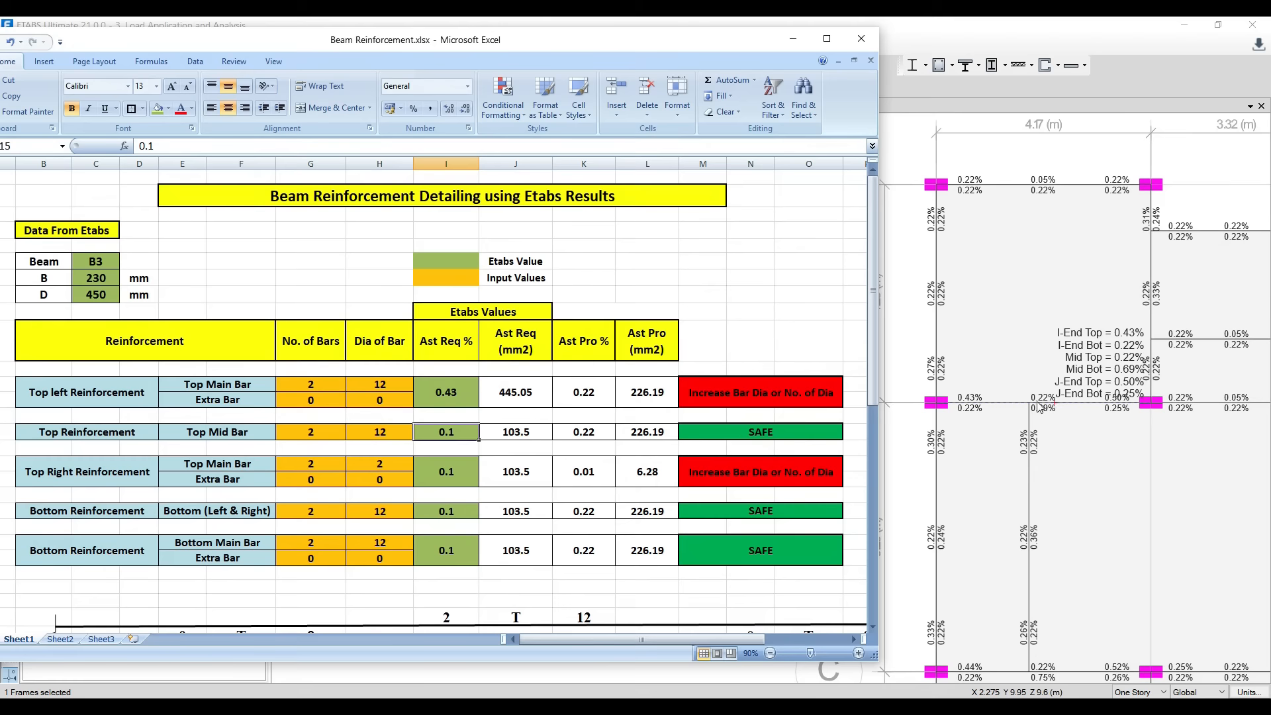
pyautogui.write('0.')
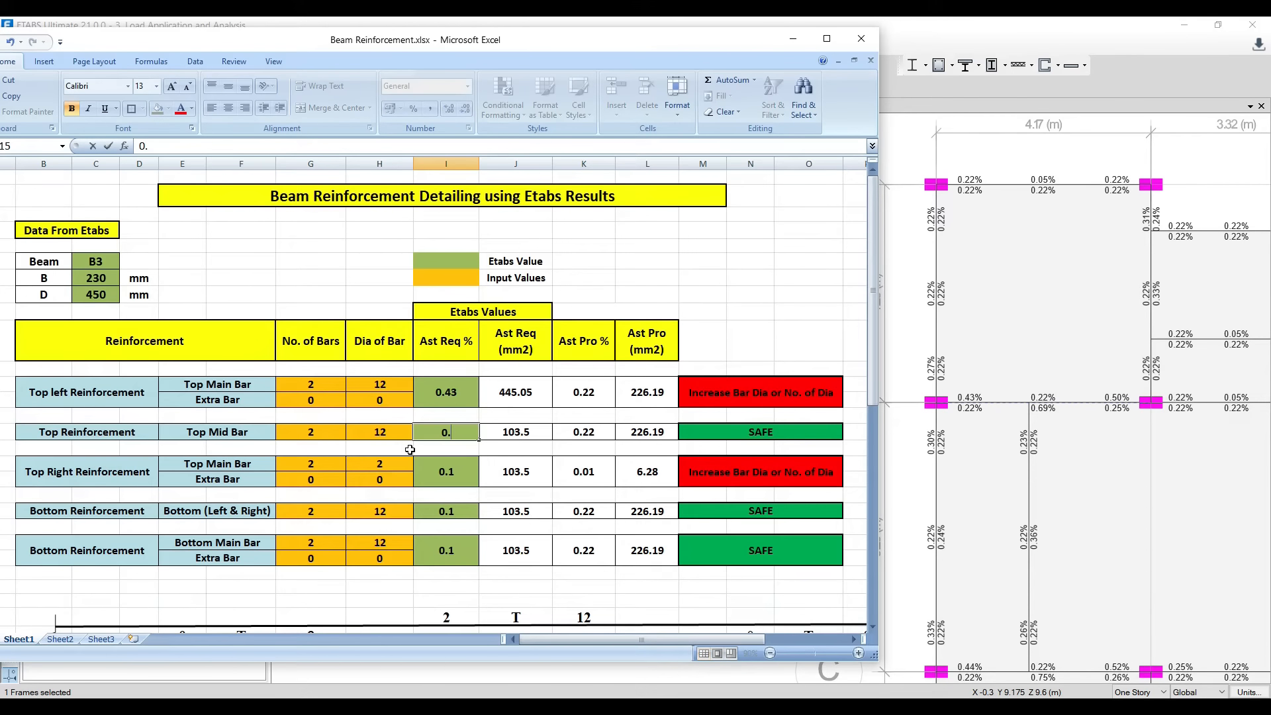
pyautogui.write('22')
pyautogui.press('Return')
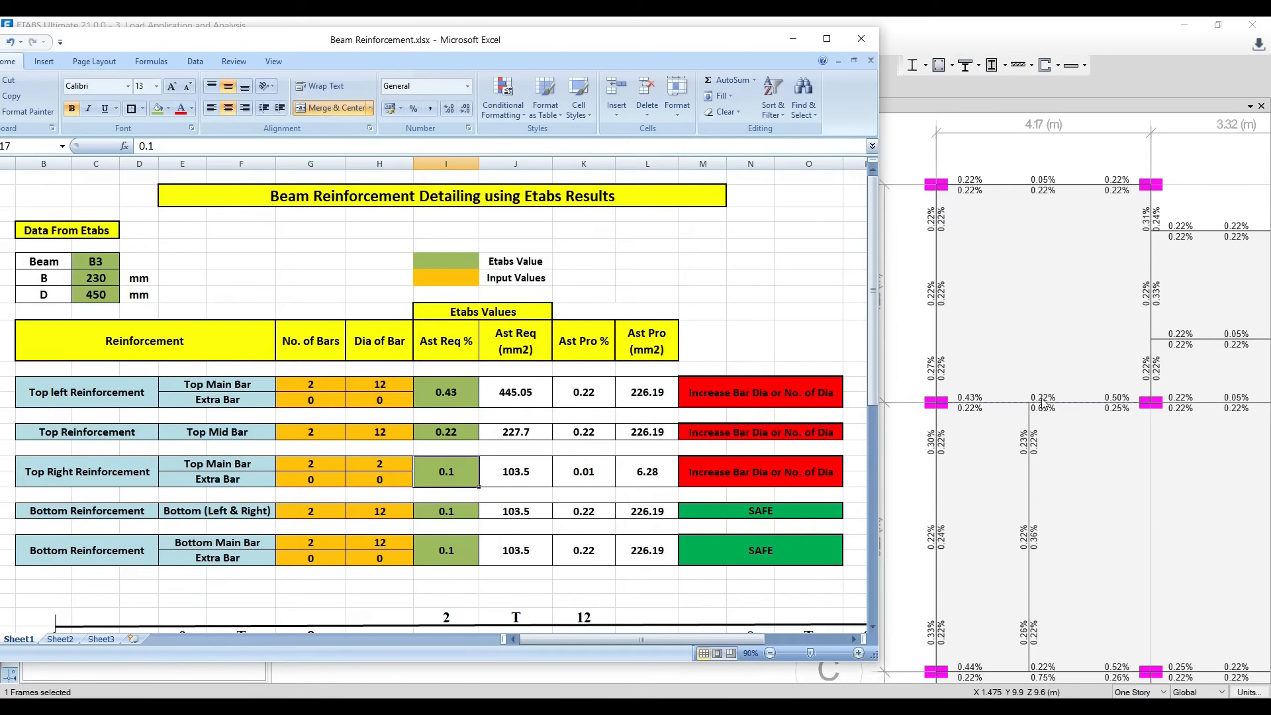
pyautogui.write('0.50')
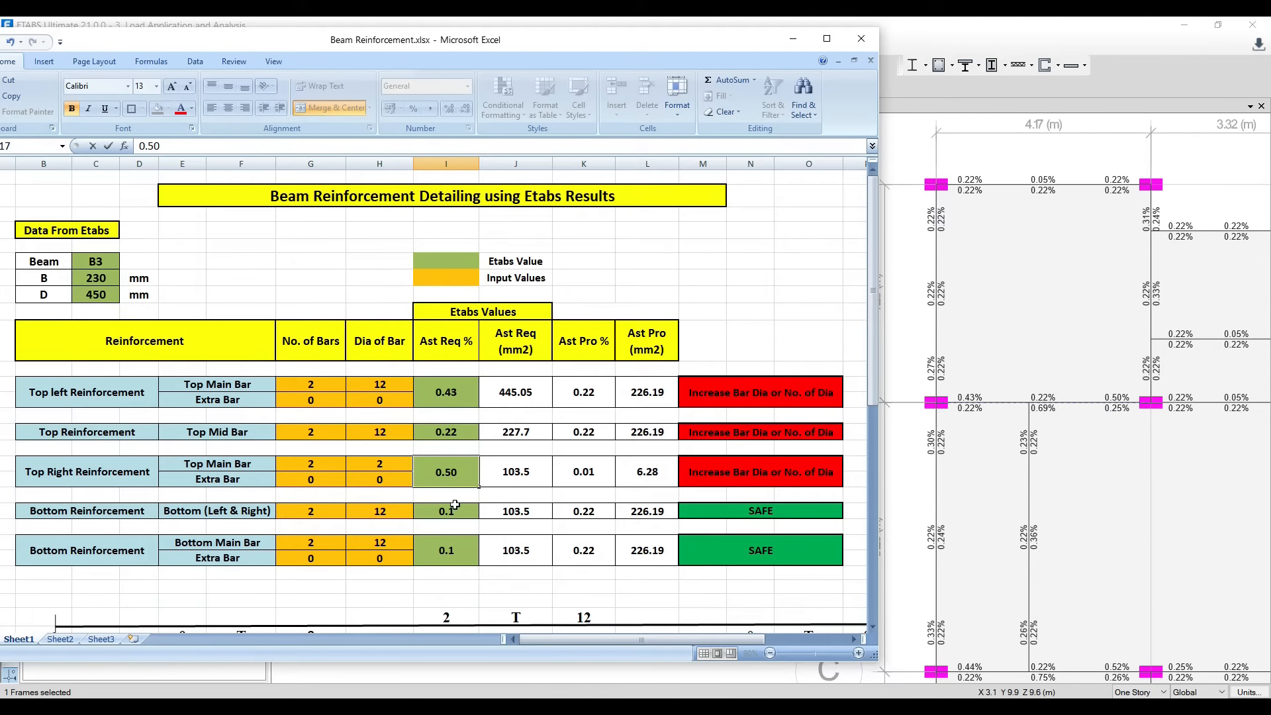
# Enter Ast Req % values of 0.25 for the bottom left and right bars and 0.70 for the bottom main bar
pyautogui.click(456, 505)
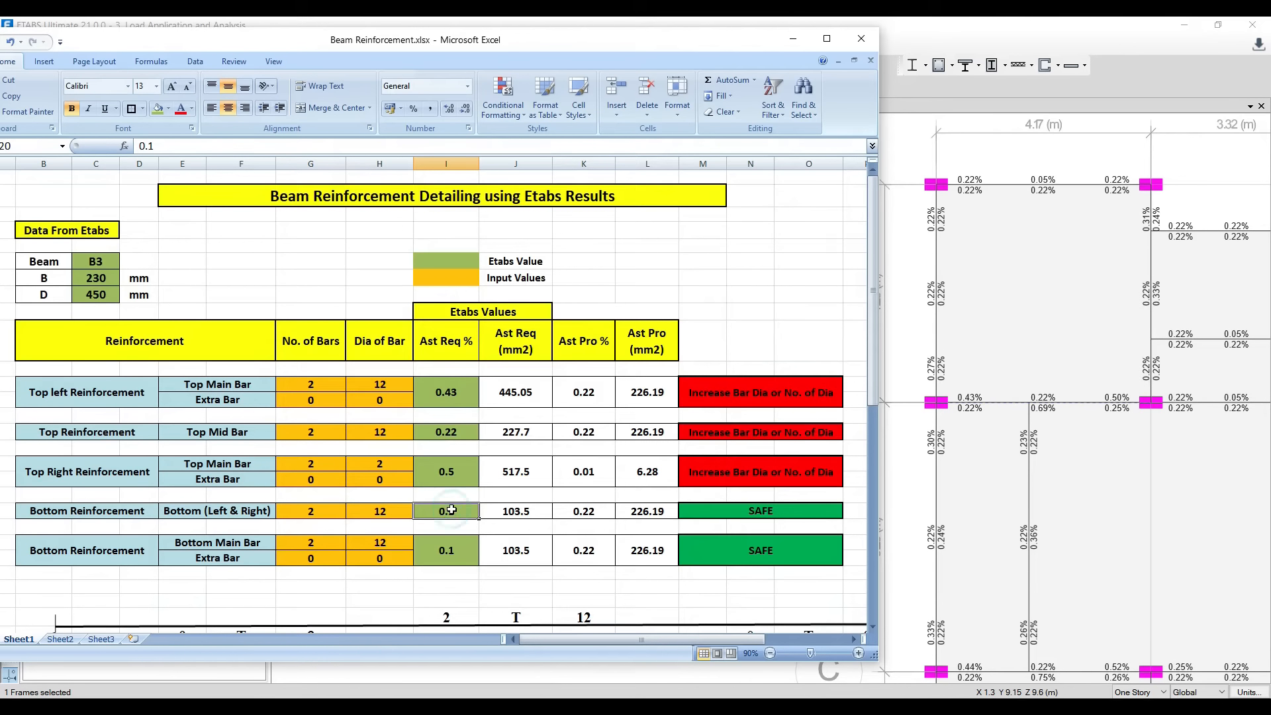
pyautogui.write('0.25')
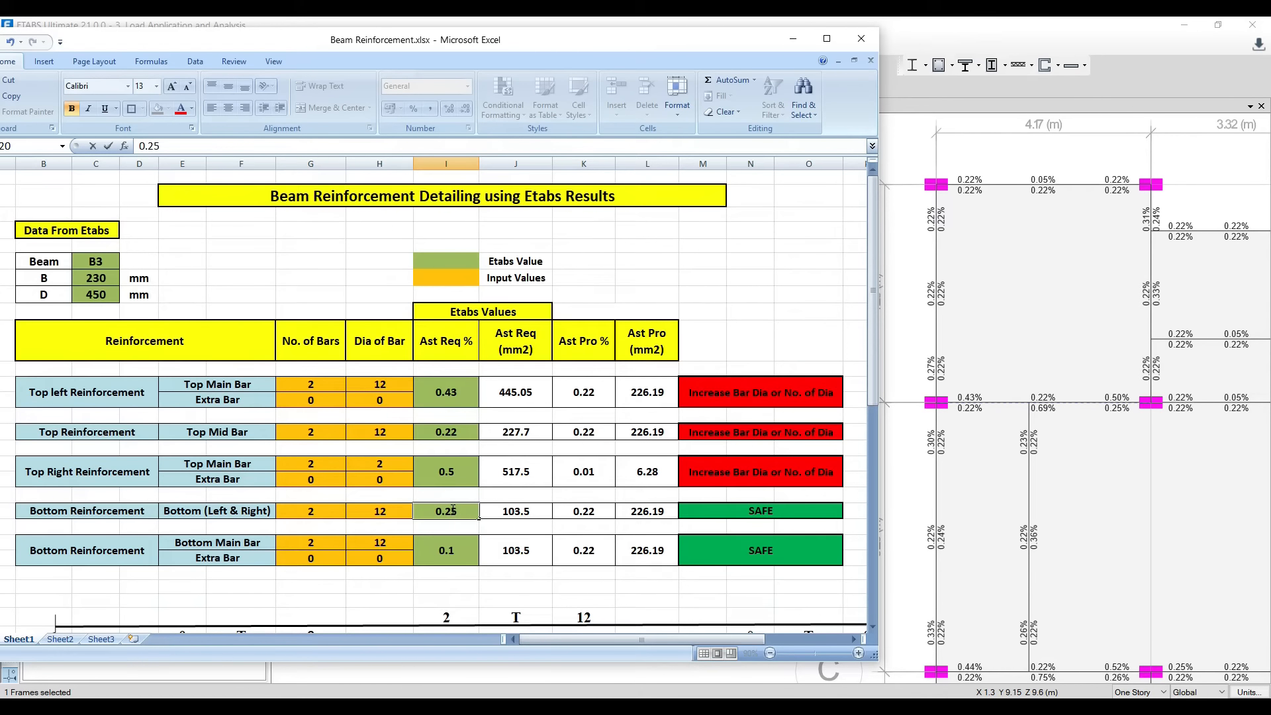
pyautogui.click(452, 549)
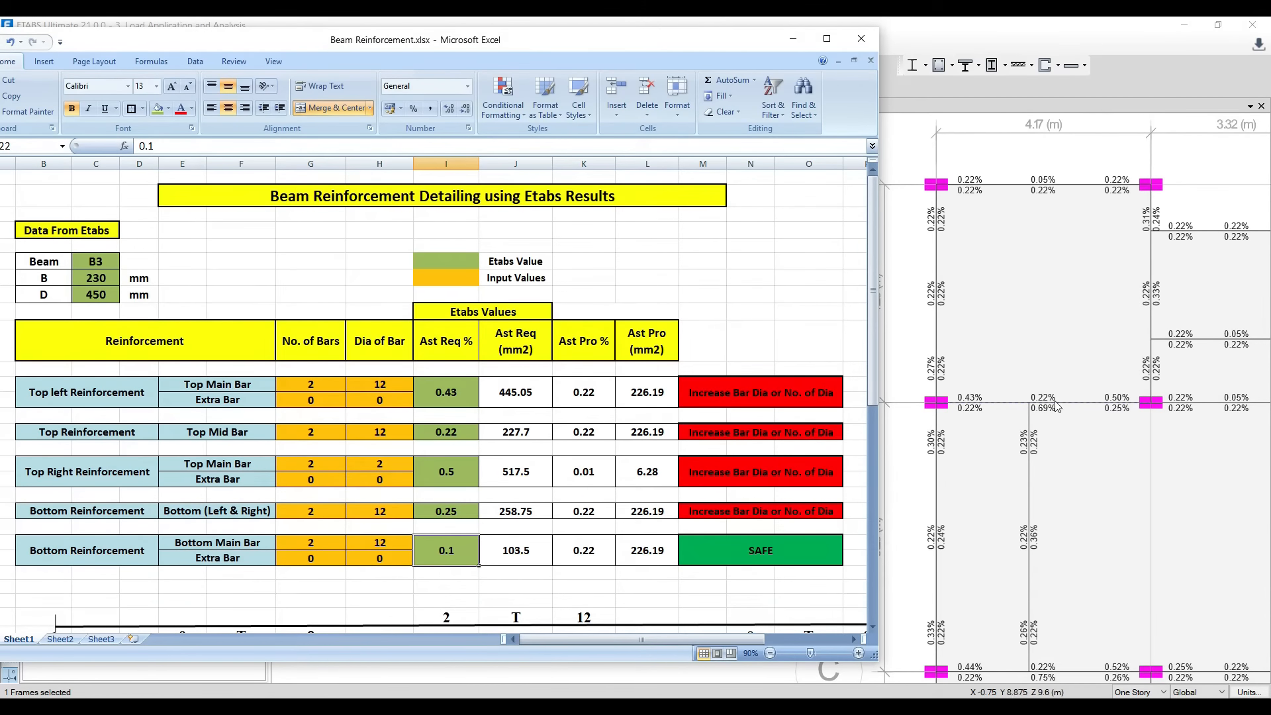
pyautogui.write('0.6')
pyautogui.press('BackSpace')
pyautogui.write('70')
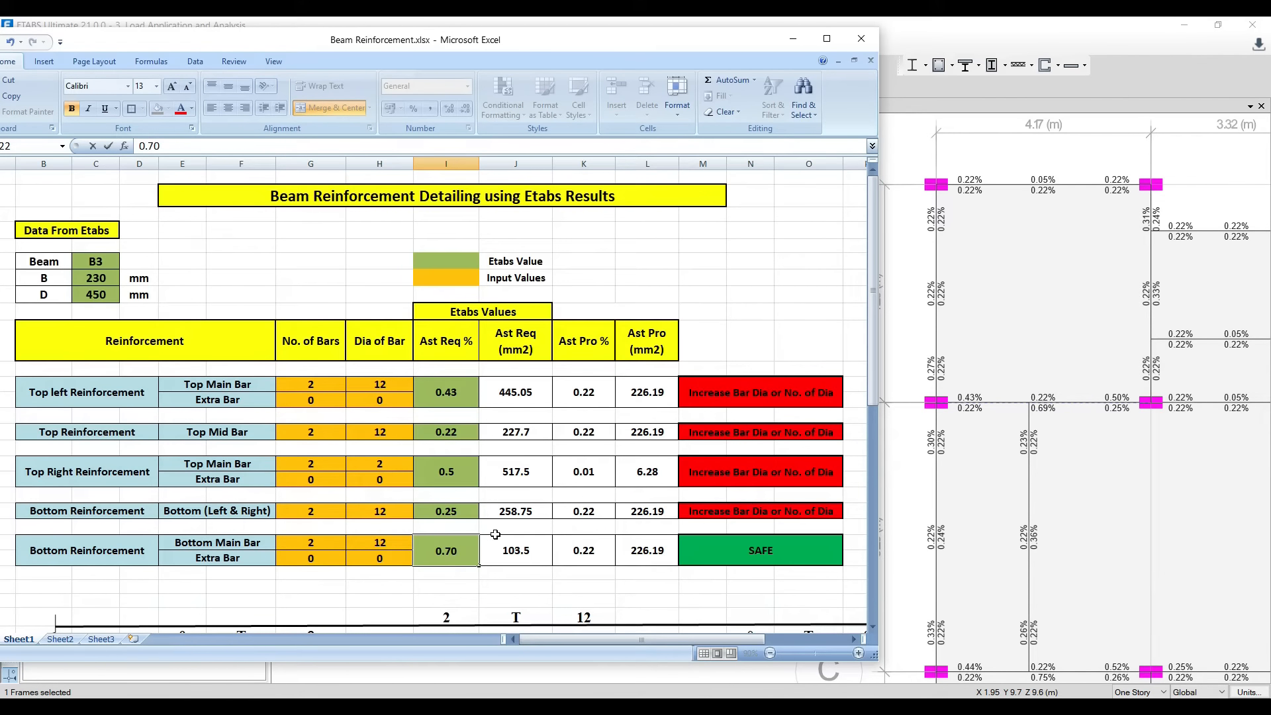
pyautogui.click(460, 513)
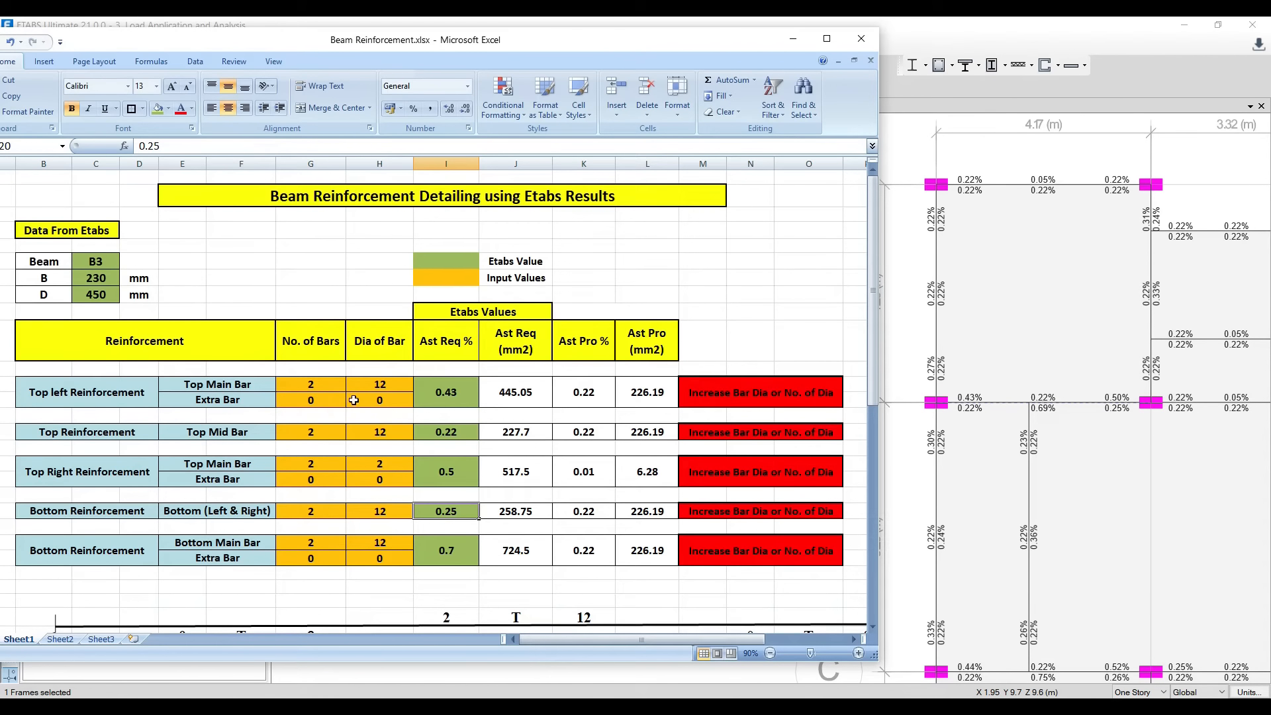
# Shift the Excel window to expose the order numbers in column A, and check the top mid bar in the Paint beam sketch
pyautogui.moveTo(372, 45); pyautogui.dragTo(414, 49)
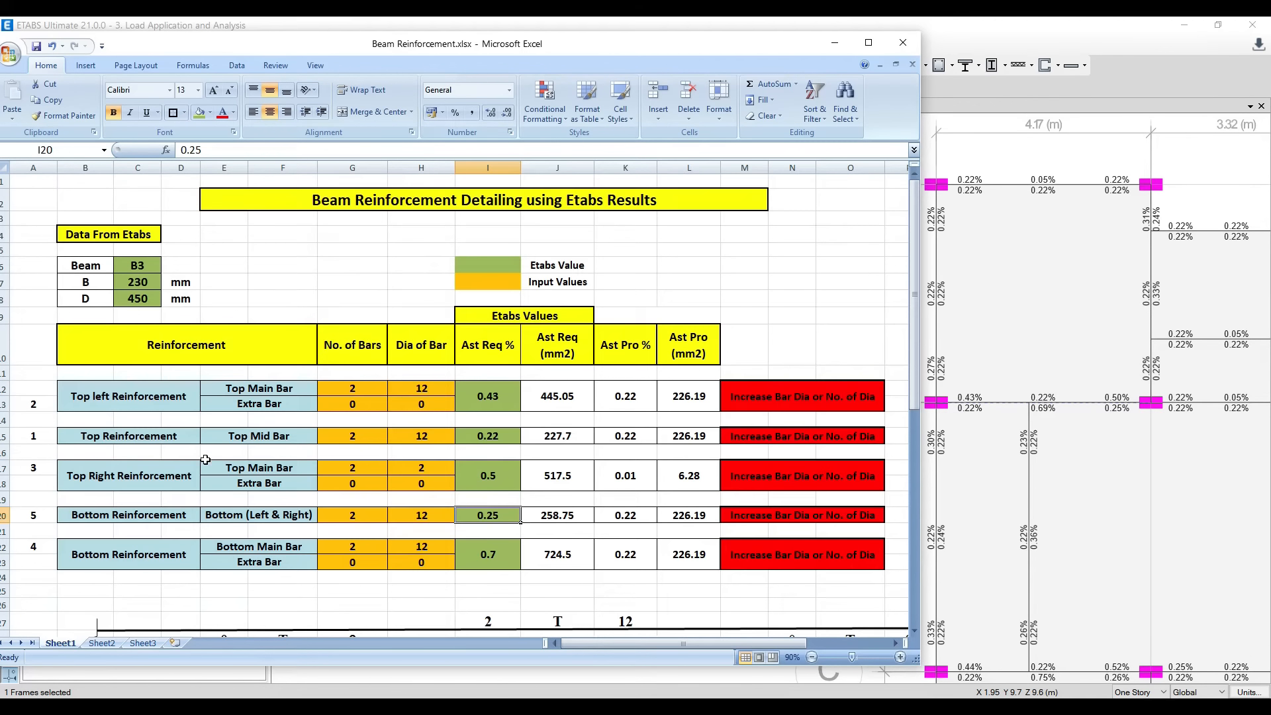
pyautogui.click(28, 438)
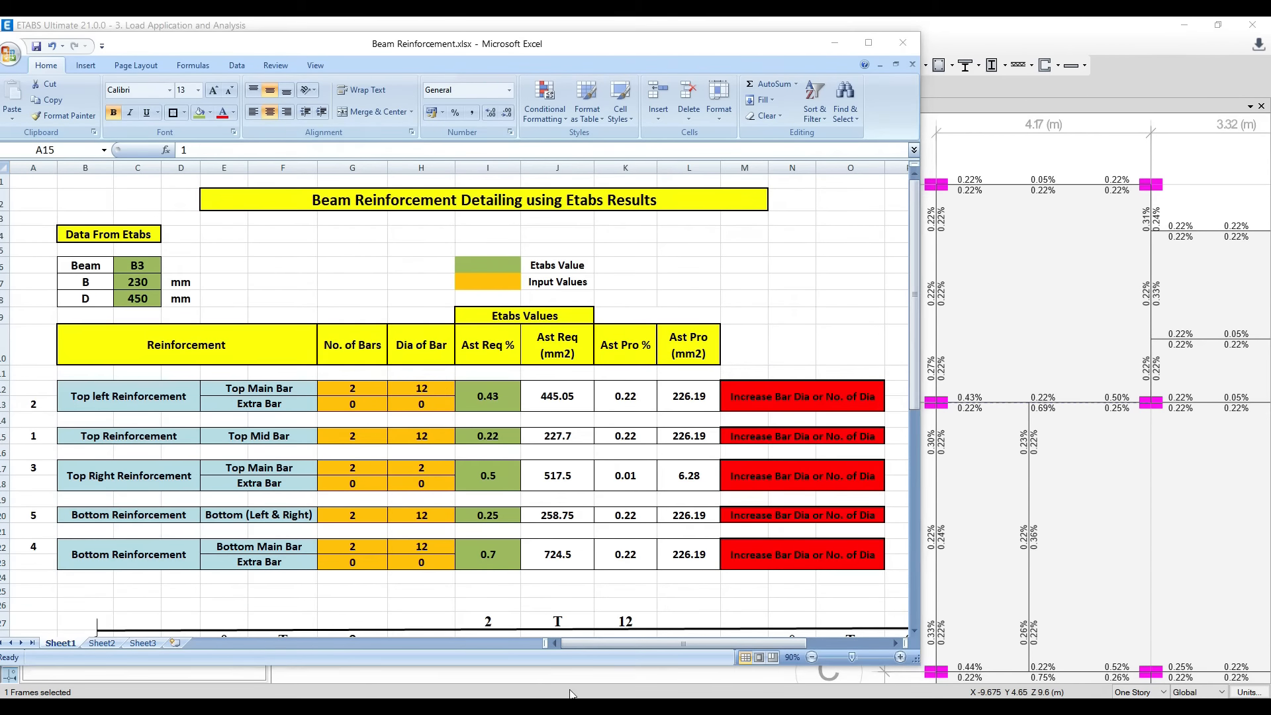
pyautogui.hotkey('alt', 'Tab')
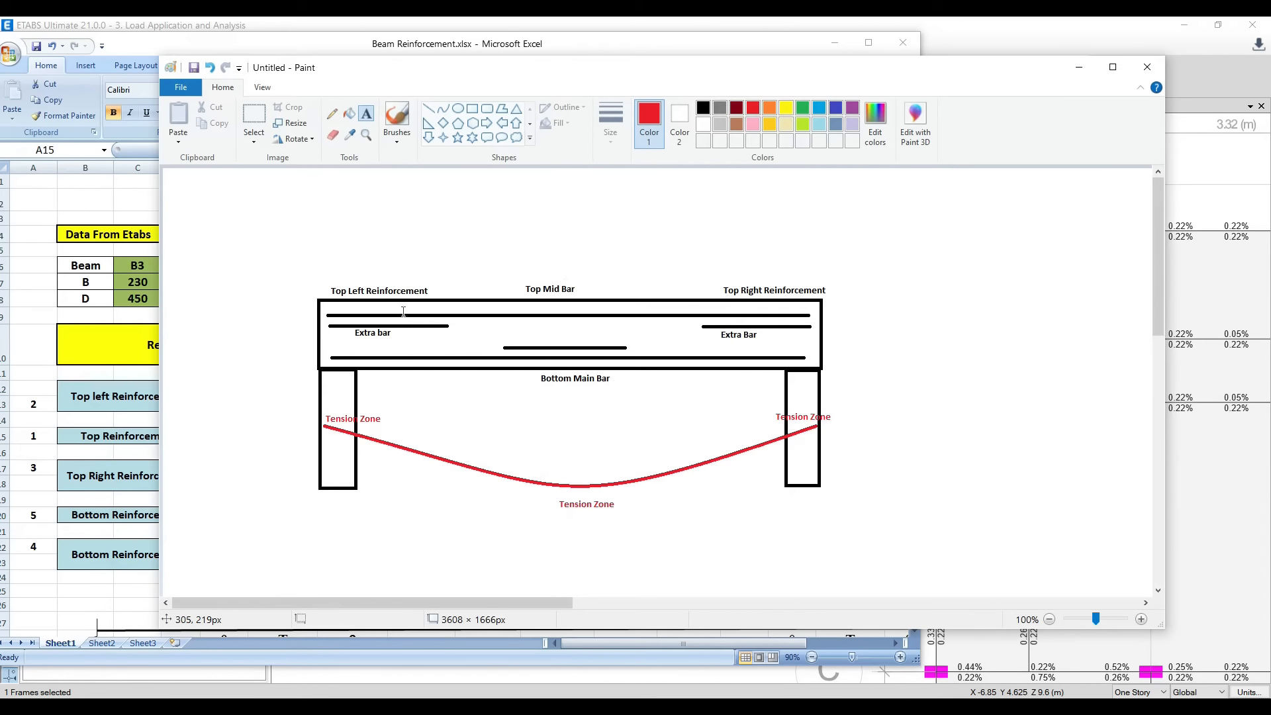
pyautogui.click(1079, 67)
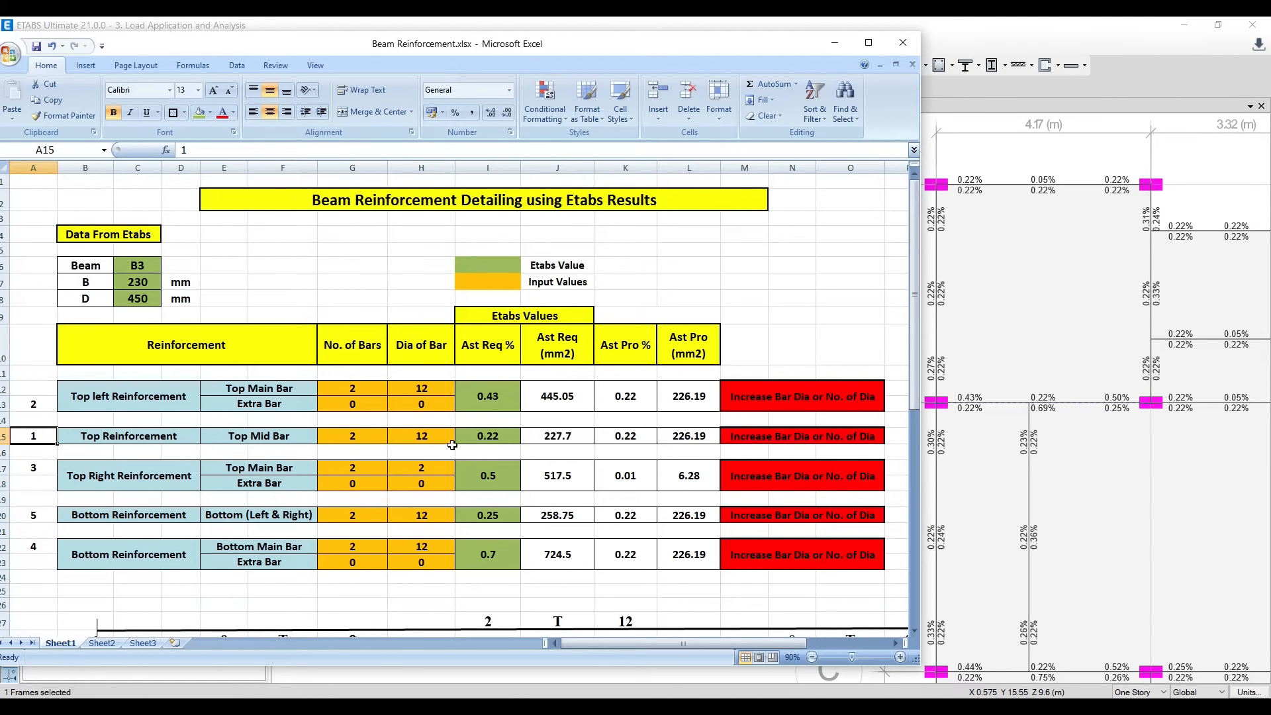
# Compare the required and provided steel percentages of the top mid bar, and set its number of bars to 3
pyautogui.click(502, 442)
pyautogui.click(633, 437)
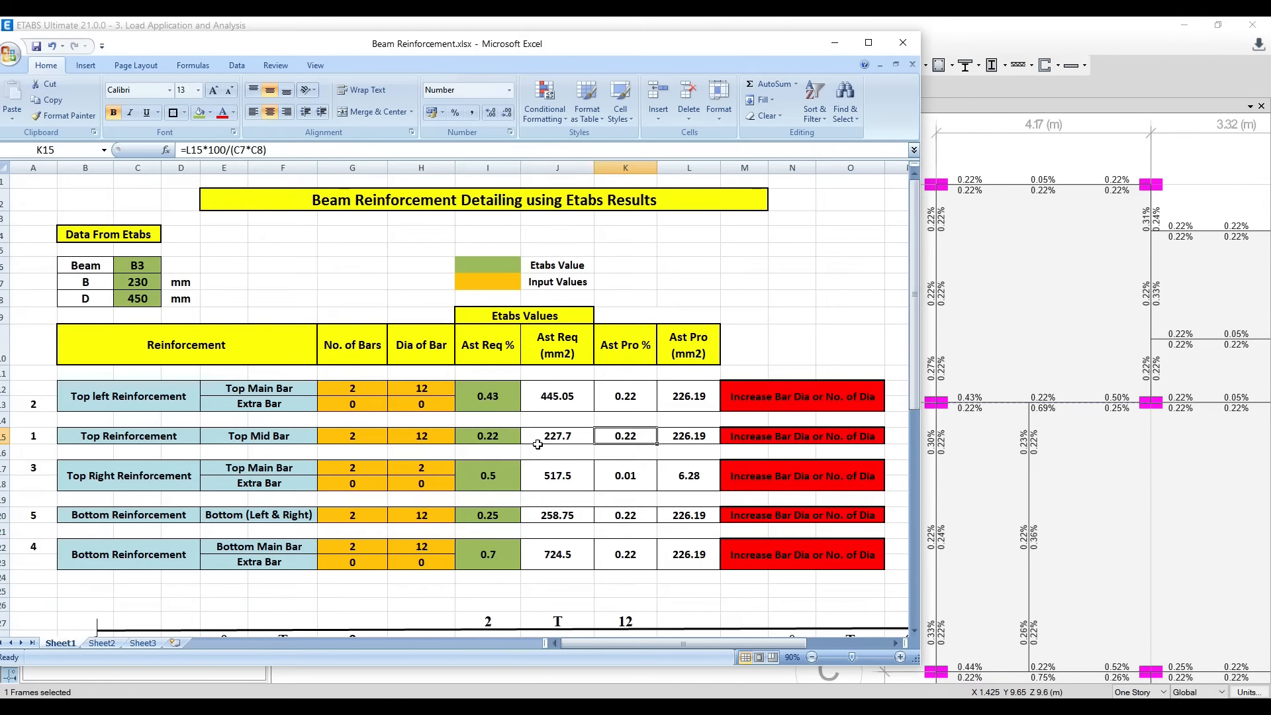
pyautogui.click(506, 438)
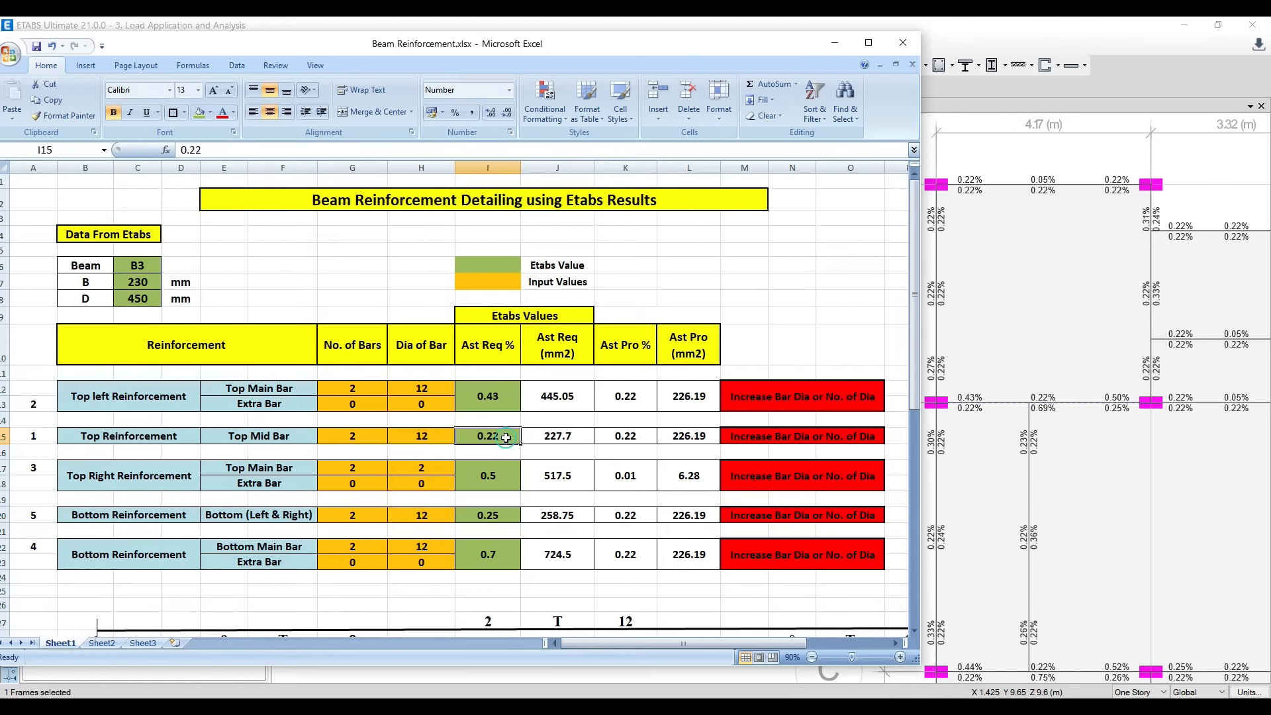
pyautogui.click(413, 437)
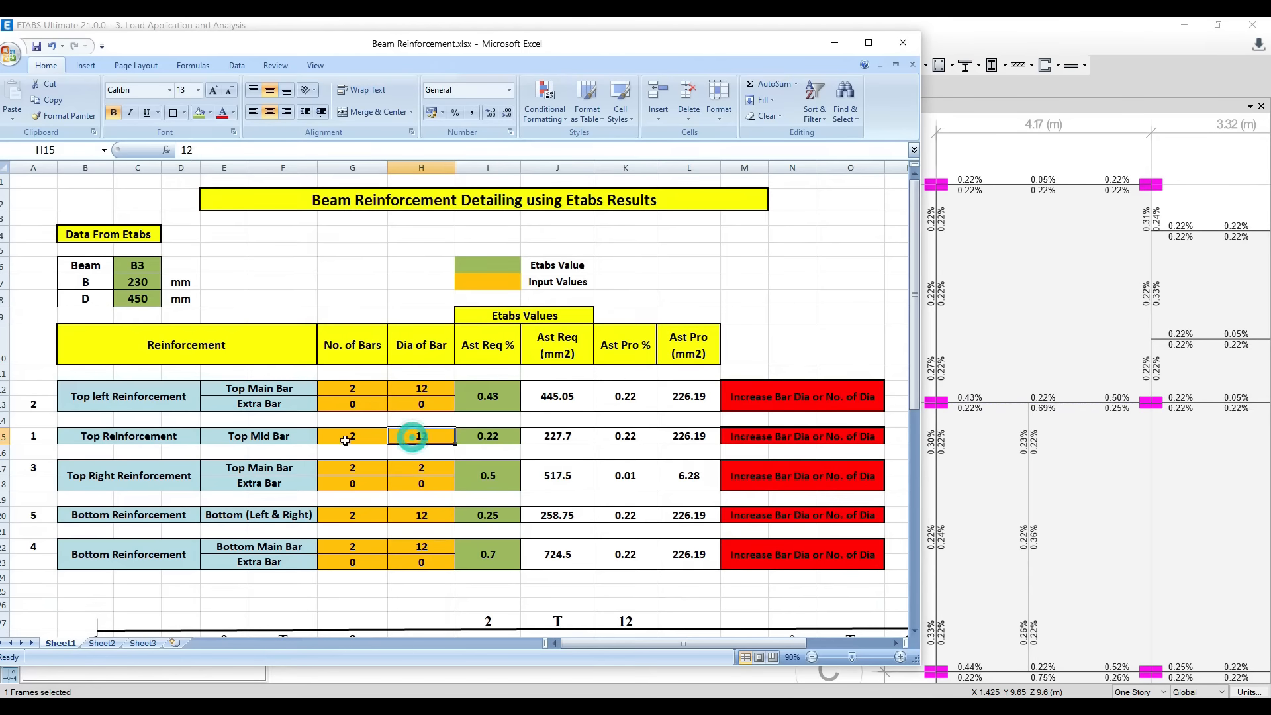
pyautogui.click(345, 440)
pyautogui.click(412, 440)
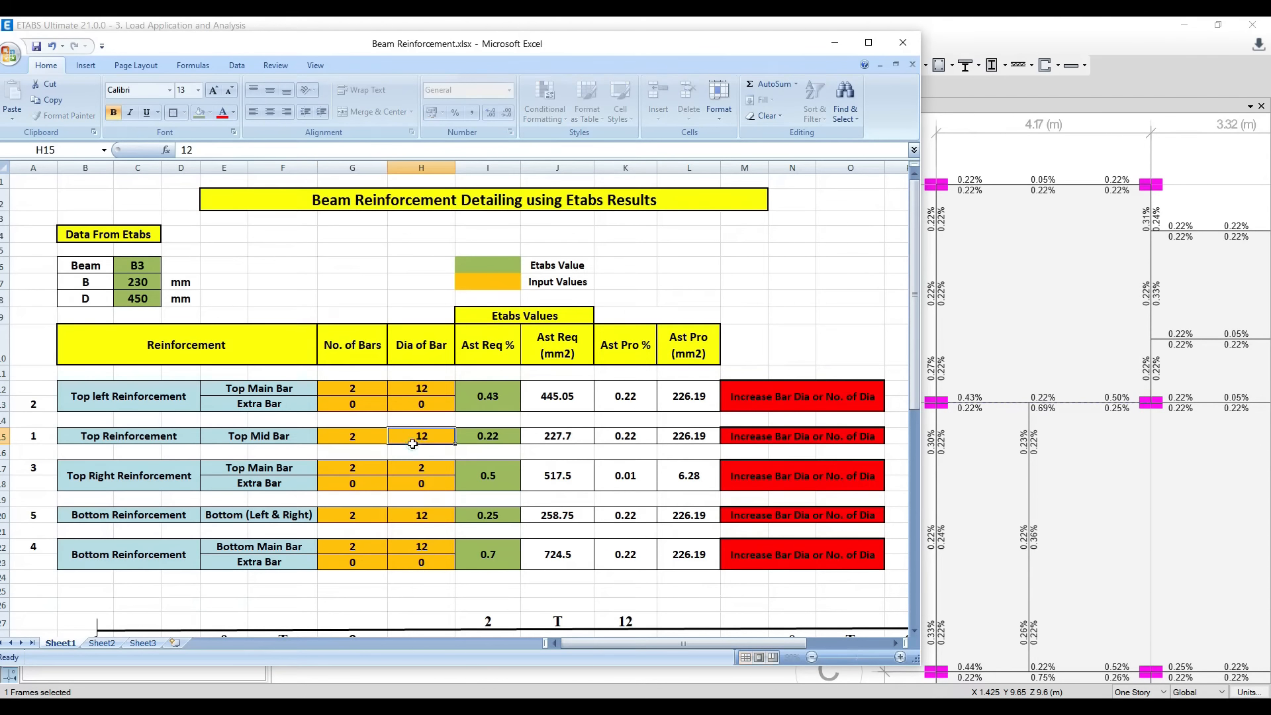
pyautogui.click(623, 435)
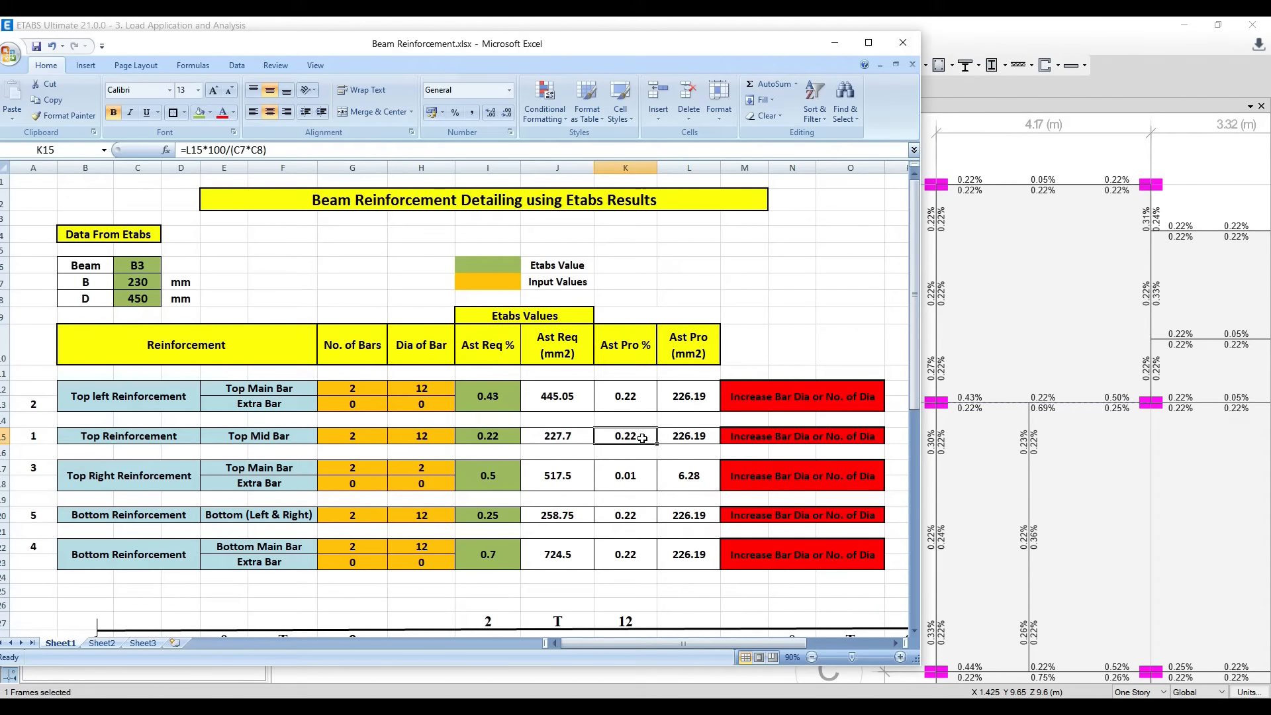
pyautogui.click(373, 443)
pyautogui.write('3')
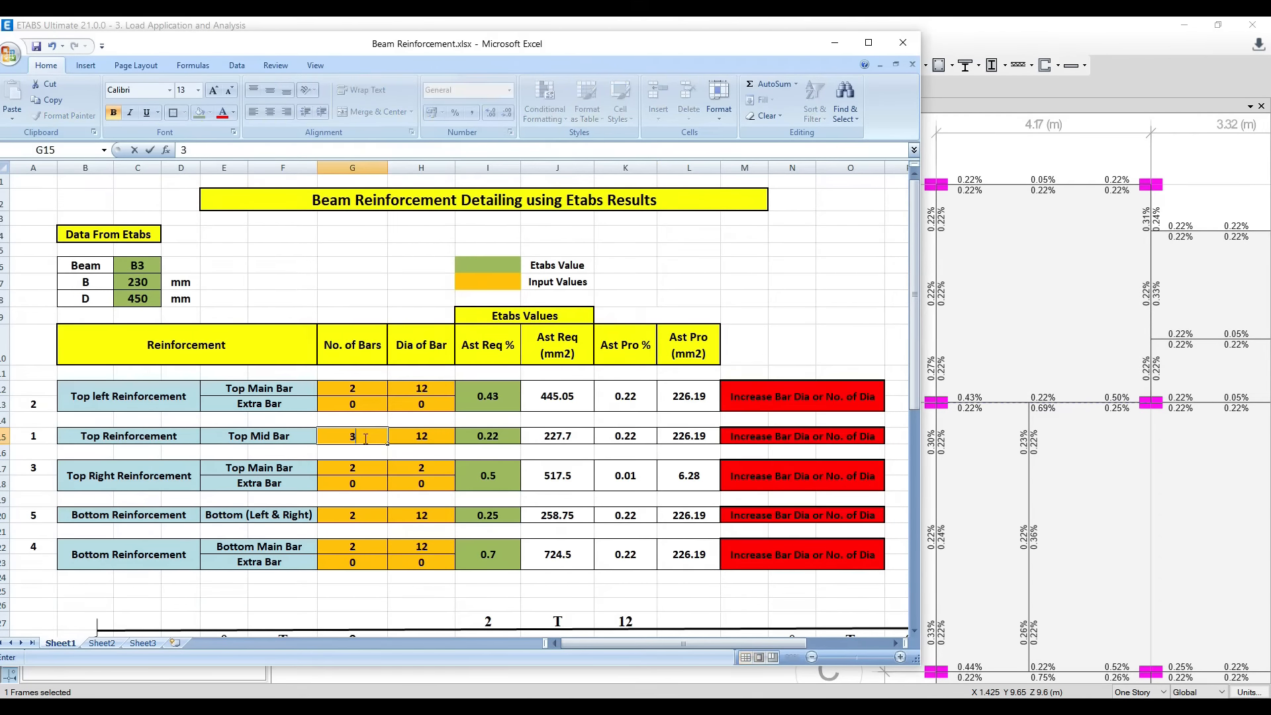
pyautogui.click(437, 435)
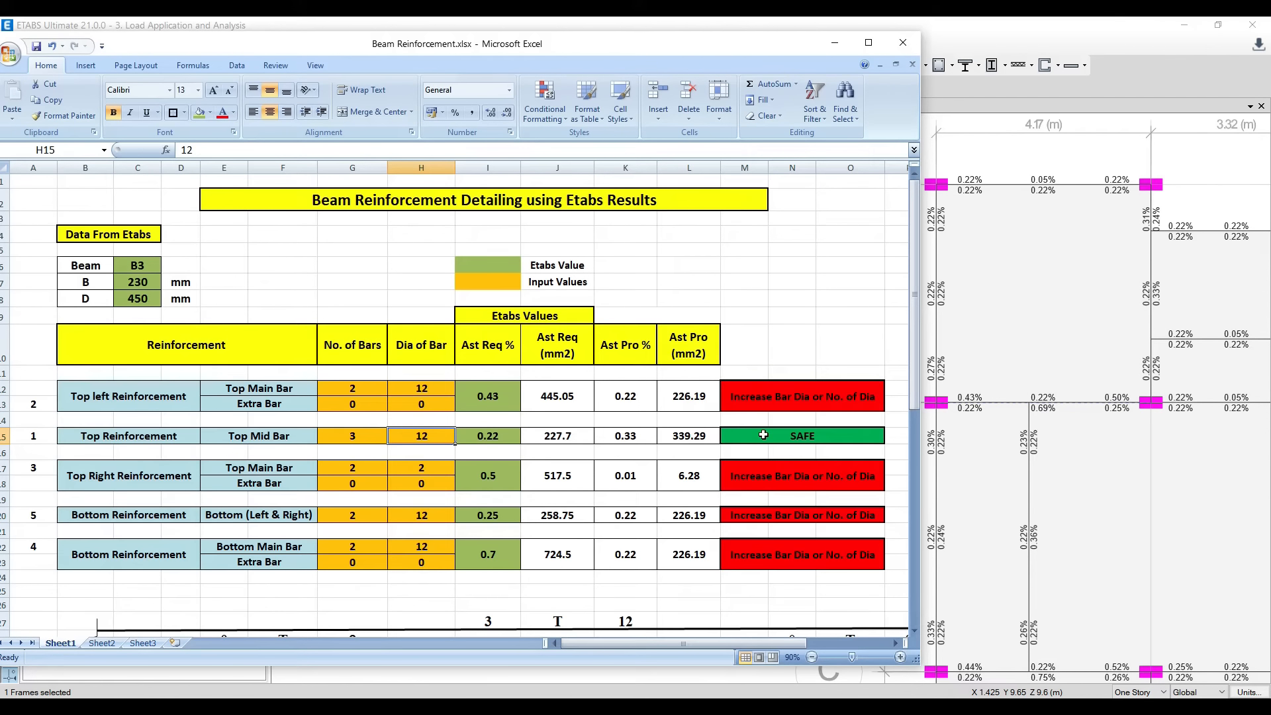
# Set the number of top main bars in the top left reinforcement to 3, checking them against the top mid bar's number and diameter
pyautogui.click(350, 390)
pyautogui.write('3')
pyautogui.click(415, 390)
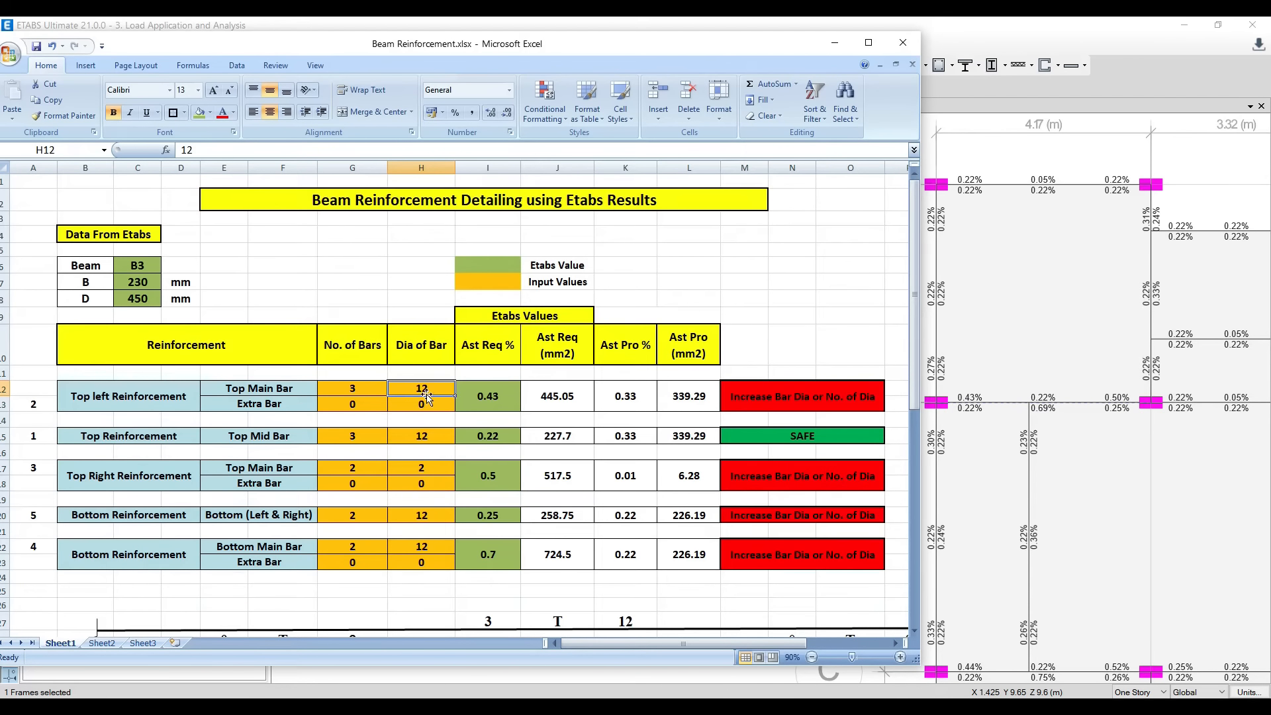
pyautogui.moveTo(354, 435); pyautogui.dragTo(406, 432)
pyautogui.click(415, 389)
pyautogui.click(347, 389)
# Set the top left extra reinforcement to 1 bar of 12 mm diameter
pyautogui.click(362, 410)
pyautogui.click(408, 404)
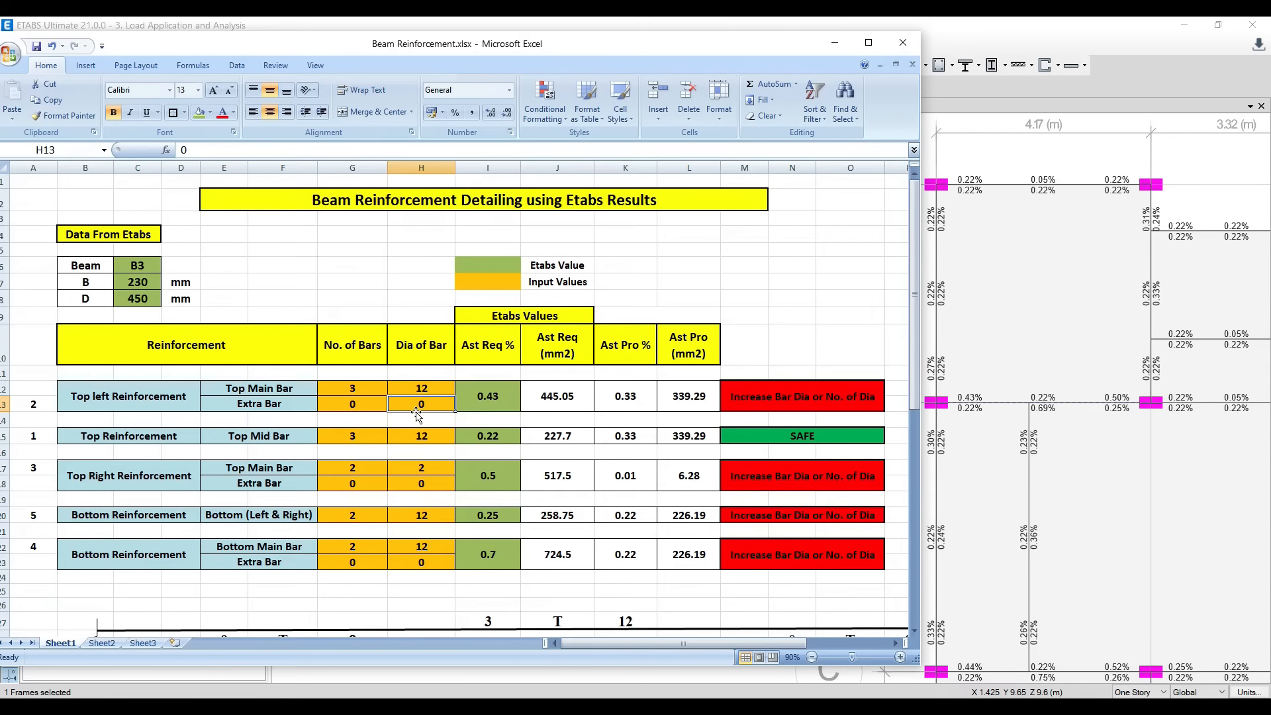
pyautogui.write('12')
pyautogui.click(364, 405)
pyautogui.write('1')
pyautogui.click(431, 403)
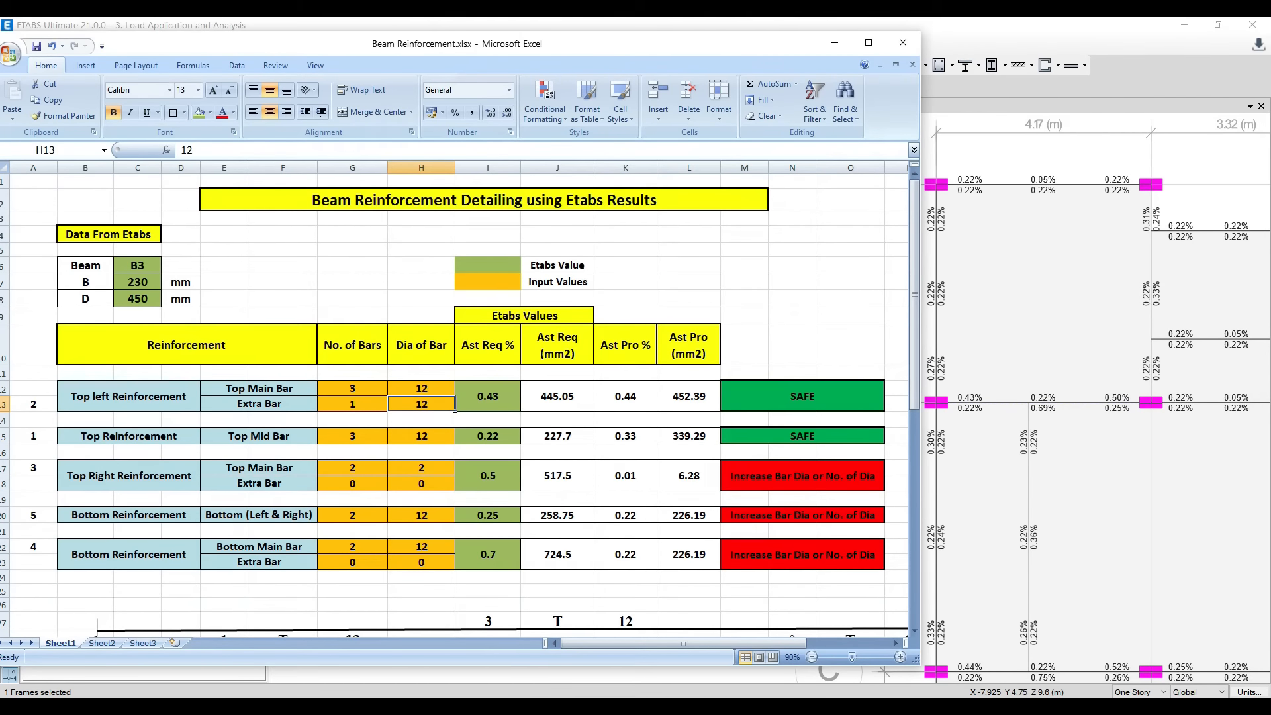
# Switch to the Paint sketch and draw a red beam cross-section beside the beam elevation, with a smaller rectangle inside it as the stirrup
pyautogui.click(437, 709)
pyautogui.click(472, 108)
pyautogui.moveTo(902, 314); pyautogui.dragTo(974, 404)
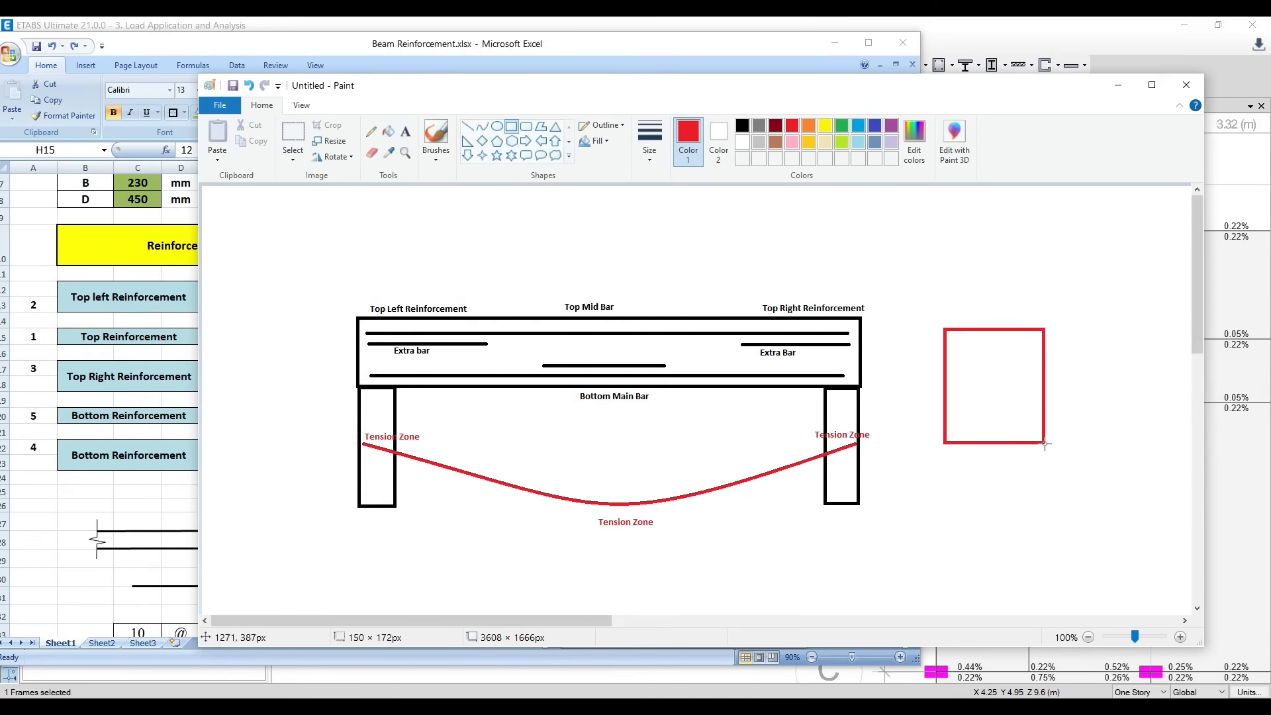
pyautogui.moveTo(1051, 451)
pyautogui.mouseDown()
pyautogui.moveTo(1063, 469)
pyautogui.moveTo(1050, 466)
pyautogui.mouseUp()
pyautogui.click(1092, 415)
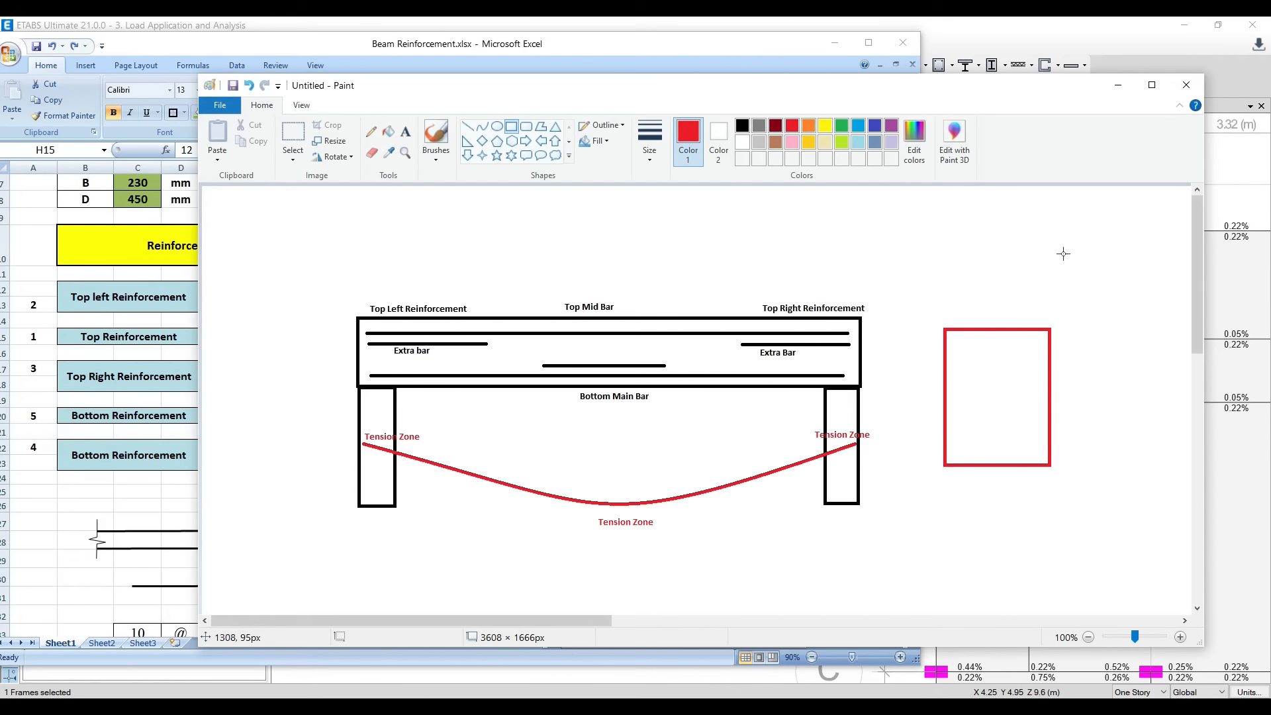
pyautogui.click(510, 126)
pyautogui.moveTo(956, 342); pyautogui.dragTo(1041, 455)
pyautogui.click(1109, 387)
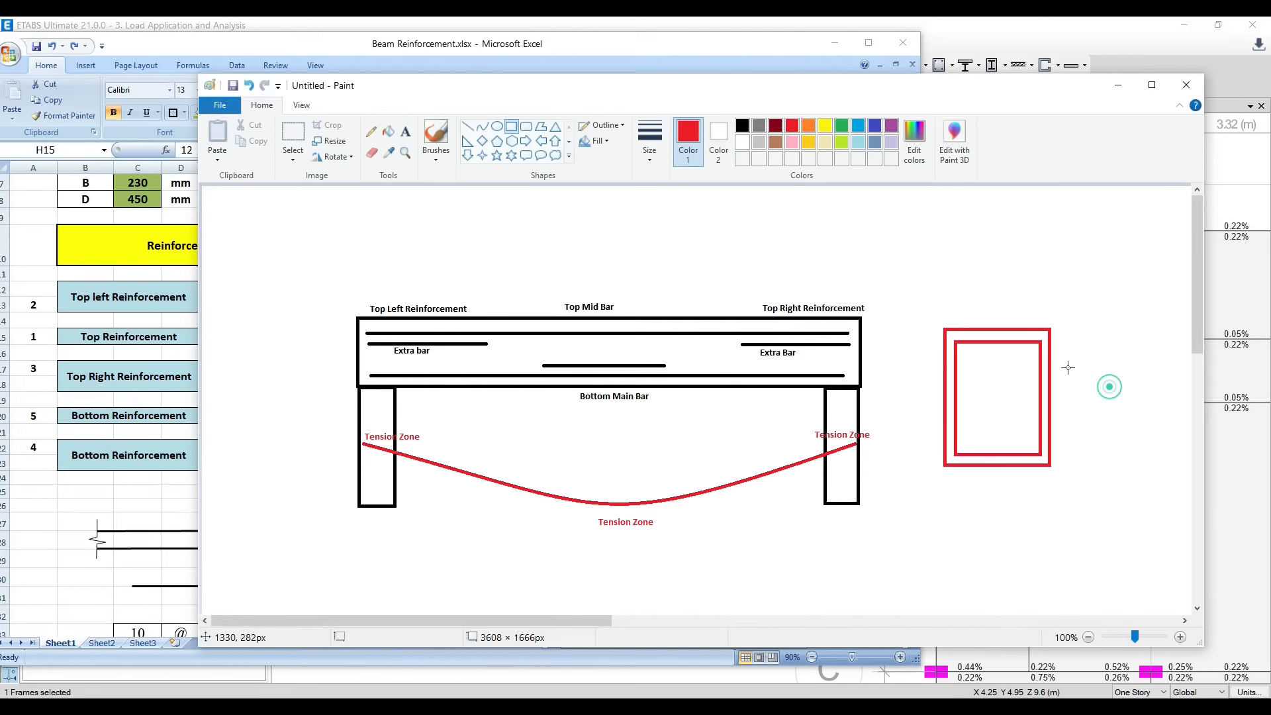
# Draw three small black circles as the top bars along the upper edge of the inner rectangle in the cross-section
pyautogui.click(742, 127)
pyautogui.moveTo(959, 345); pyautogui.dragTo(971, 359)
pyautogui.hotkey('ctrl', 'z')
pyautogui.click(498, 127)
pyautogui.moveTo(958, 344); pyautogui.dragTo(1037, 361)
pyautogui.click(988, 384)
pyautogui.hotkey('ctrl', 'z')
pyautogui.click(1123, 326)
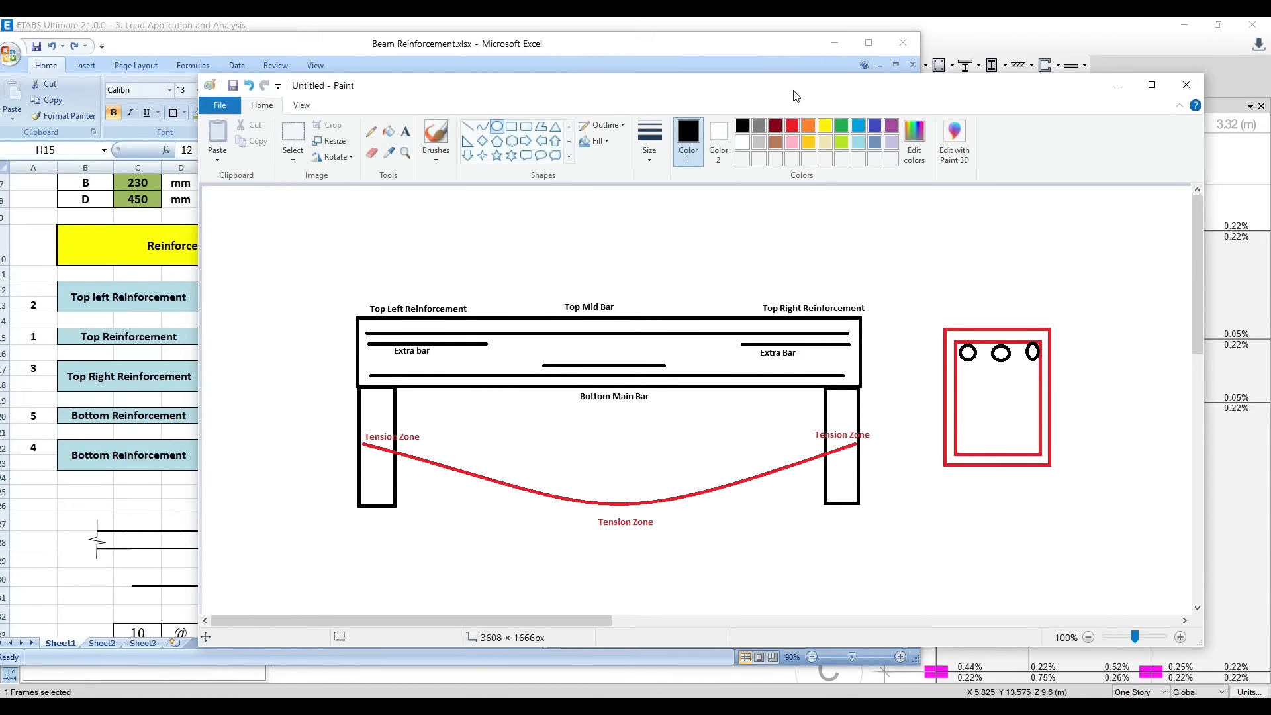
# Return from the Paint sketch to the Excel sheet and set the top mid bar to 2 bars of 16 mm diameter
pyautogui.moveTo(794, 92); pyautogui.dragTo(1093, 117)
pyautogui.moveTo(903, 125)
pyautogui.mouseDown()
pyautogui.moveTo(723, 105)
pyautogui.moveTo(563, 123)
pyautogui.mouseUp()
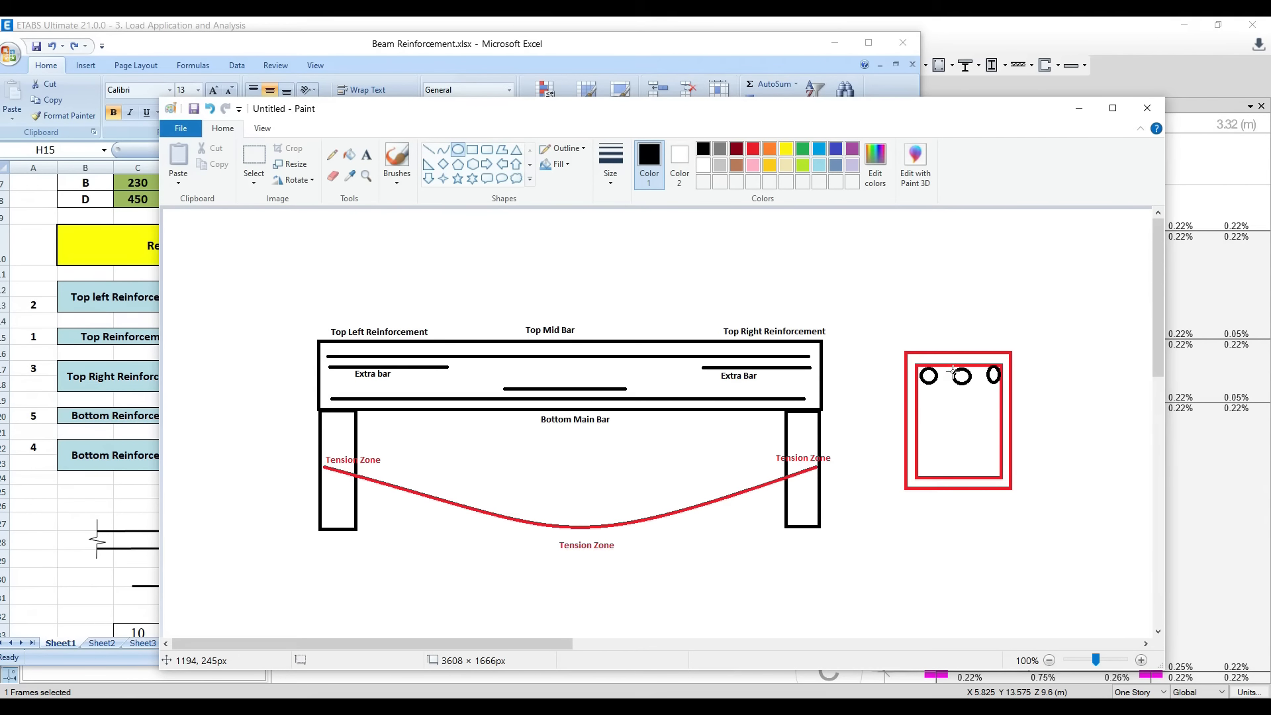
pyautogui.click(1079, 108)
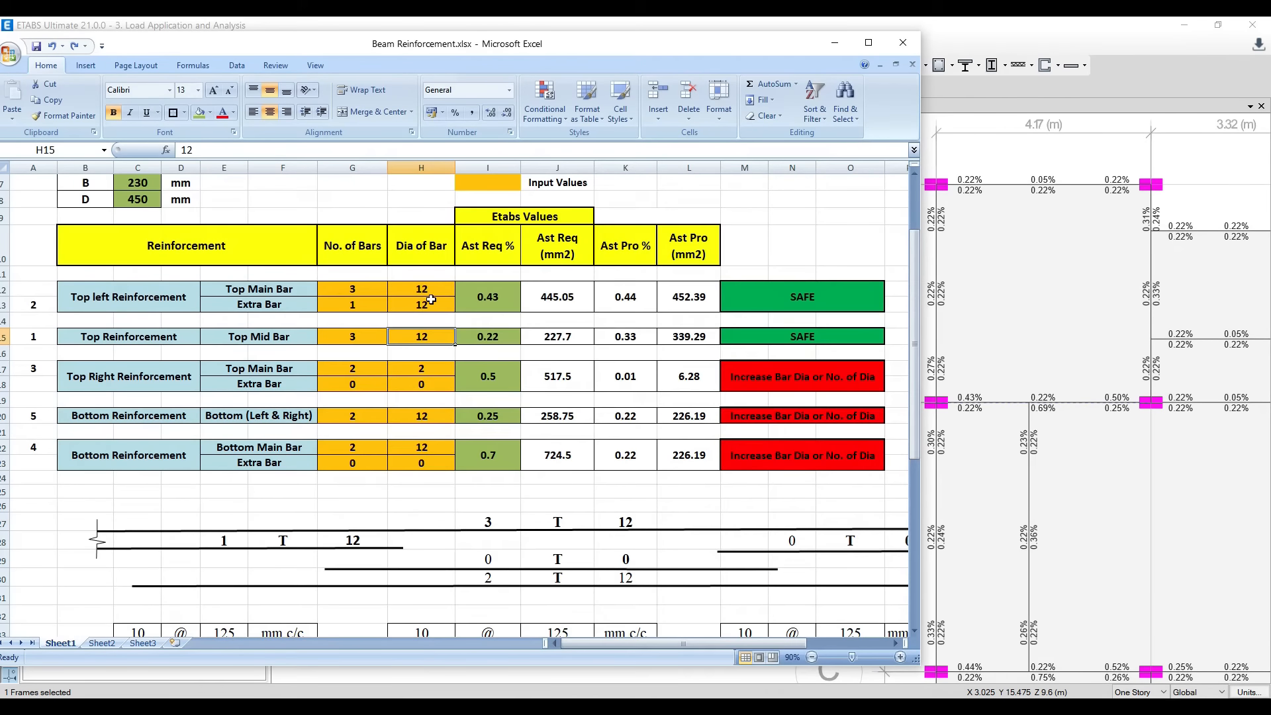
pyautogui.click(360, 341)
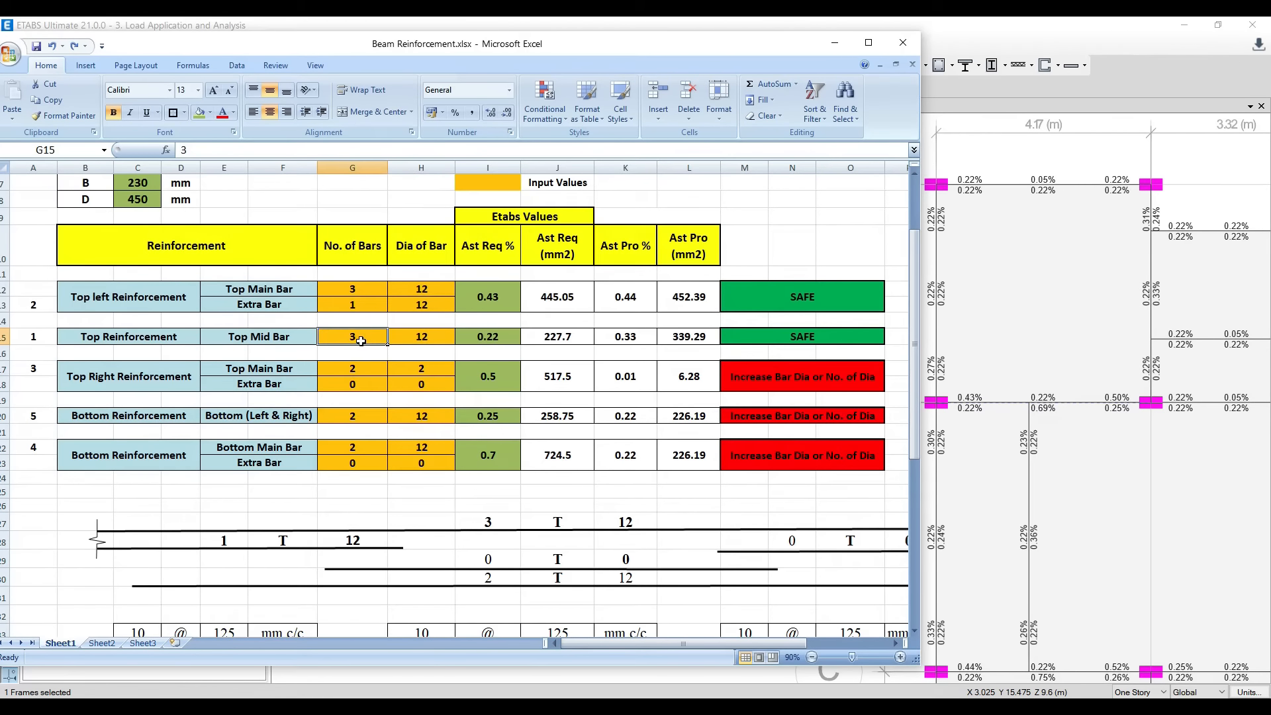
pyautogui.write('2')
pyautogui.click(408, 337)
pyautogui.write('1')
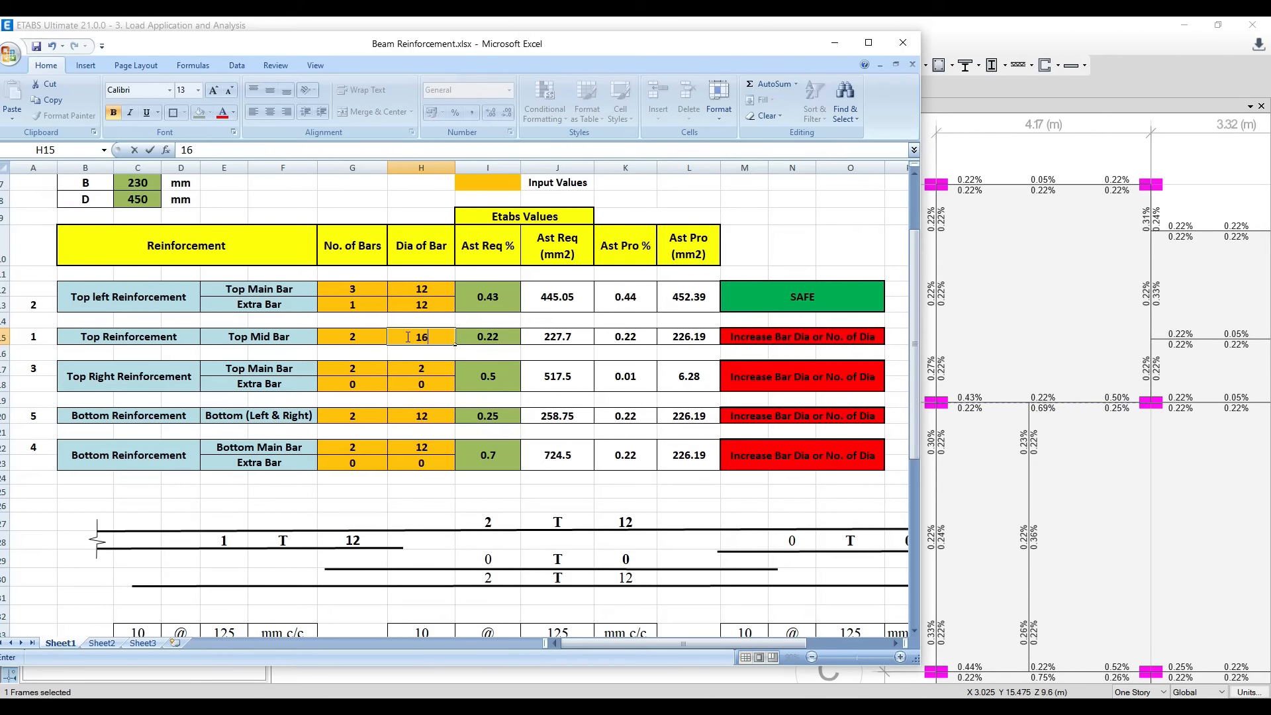
pyautogui.click(368, 333)
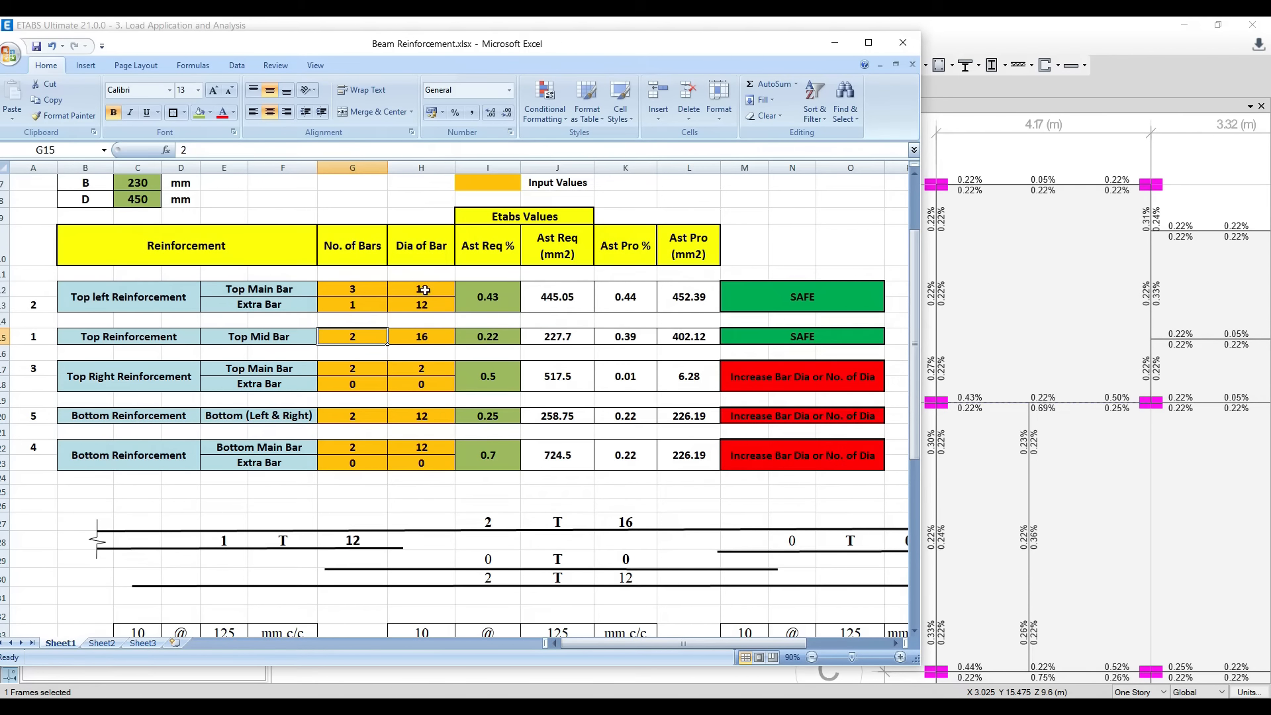
# Set the top main bars in the top left reinforcement to 2 bars of 16 mm diameter
pyautogui.click(369, 288)
pyautogui.write('2')
pyautogui.click(416, 288)
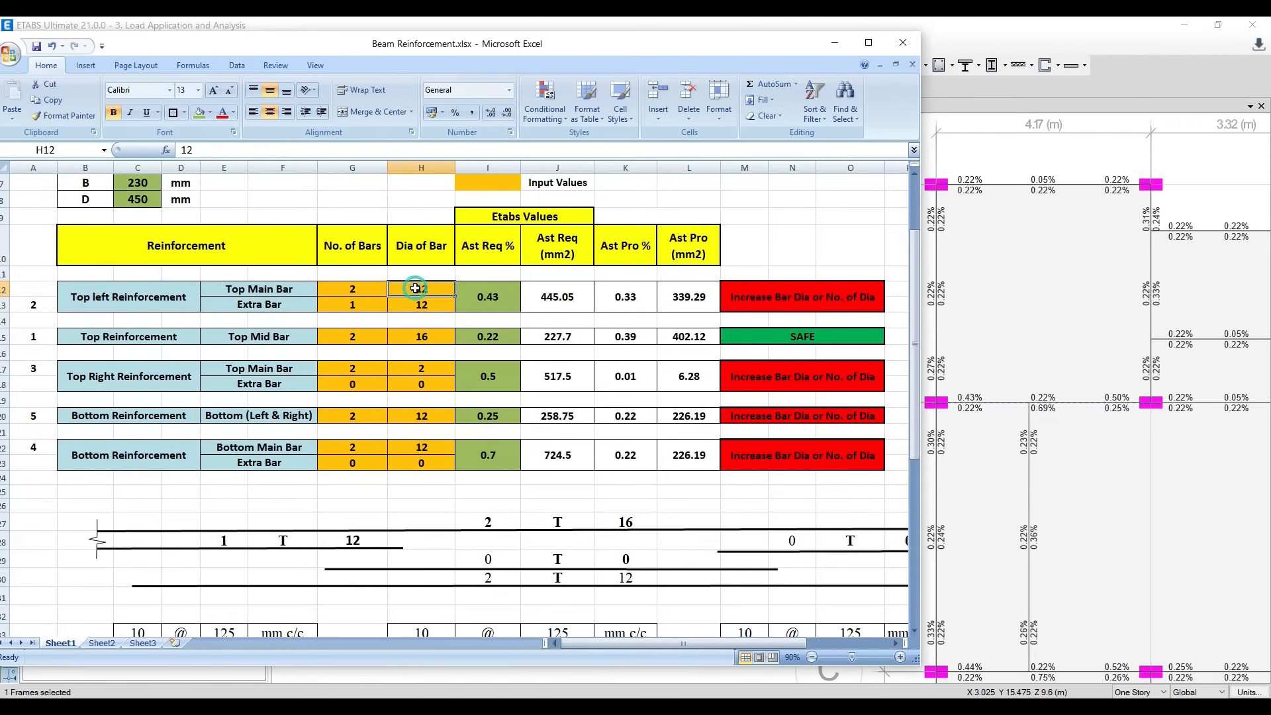
pyautogui.write('16')
pyautogui.press('Return')
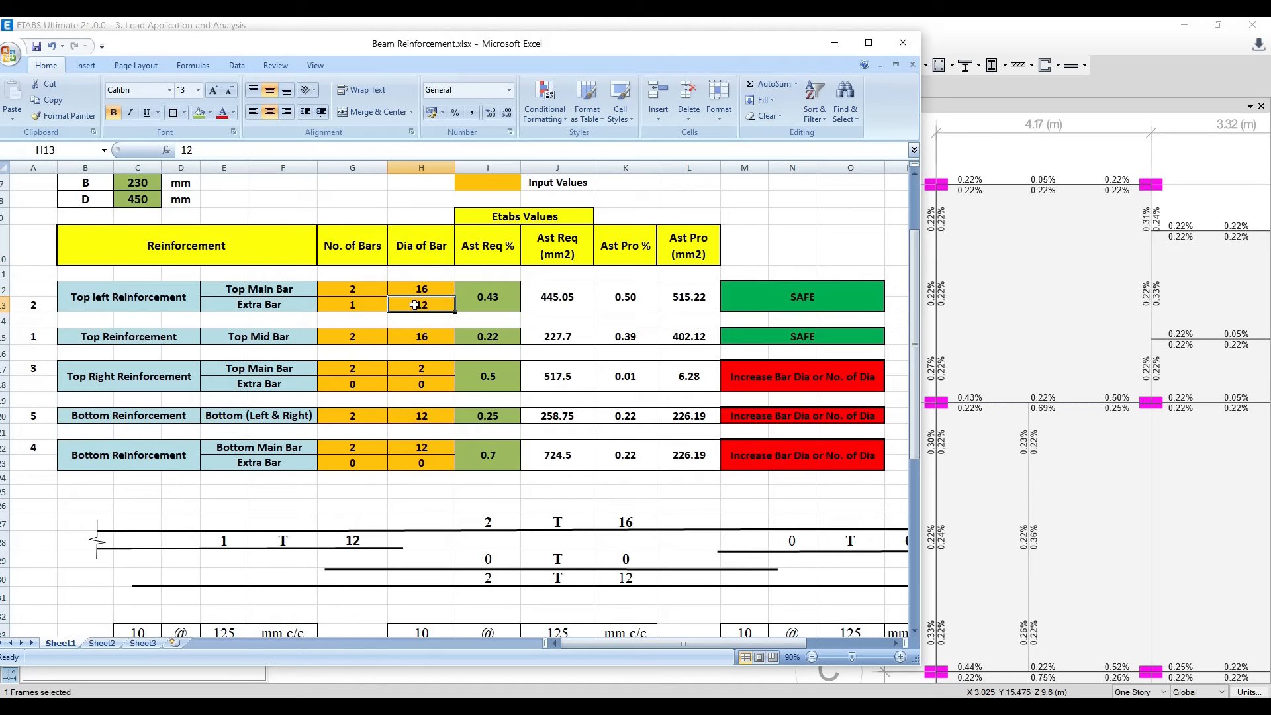
# Compare the number and diameter of the top left main bars and top mid bar with the bars in the Paint sketch
pyautogui.click(346, 289)
pyautogui.click(433, 292)
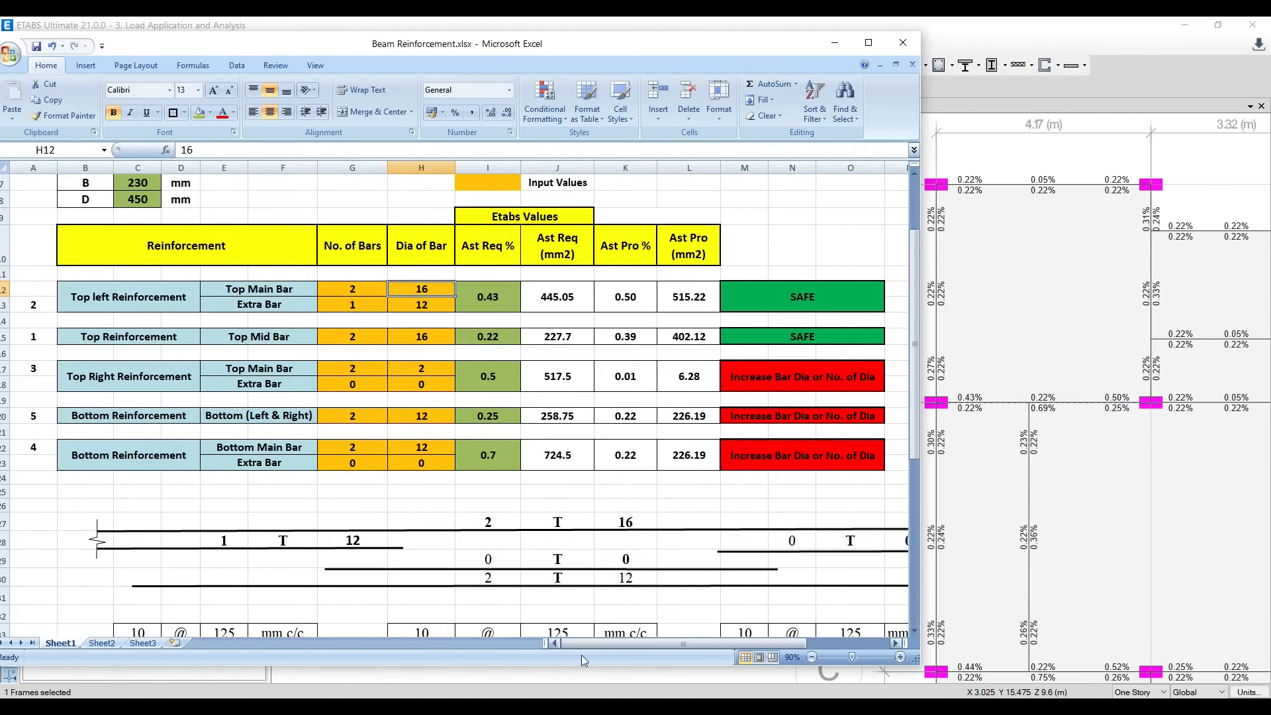
pyautogui.hotkey('alt', 'Tab')
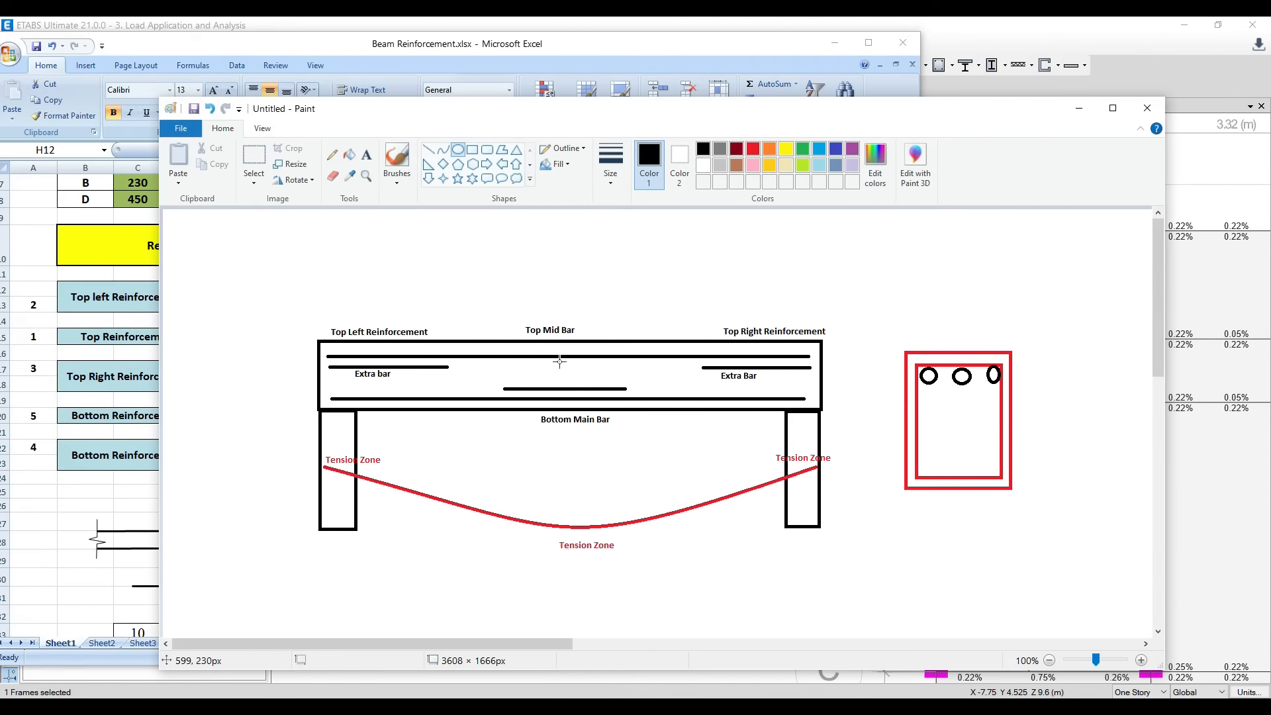
pyautogui.click(1079, 108)
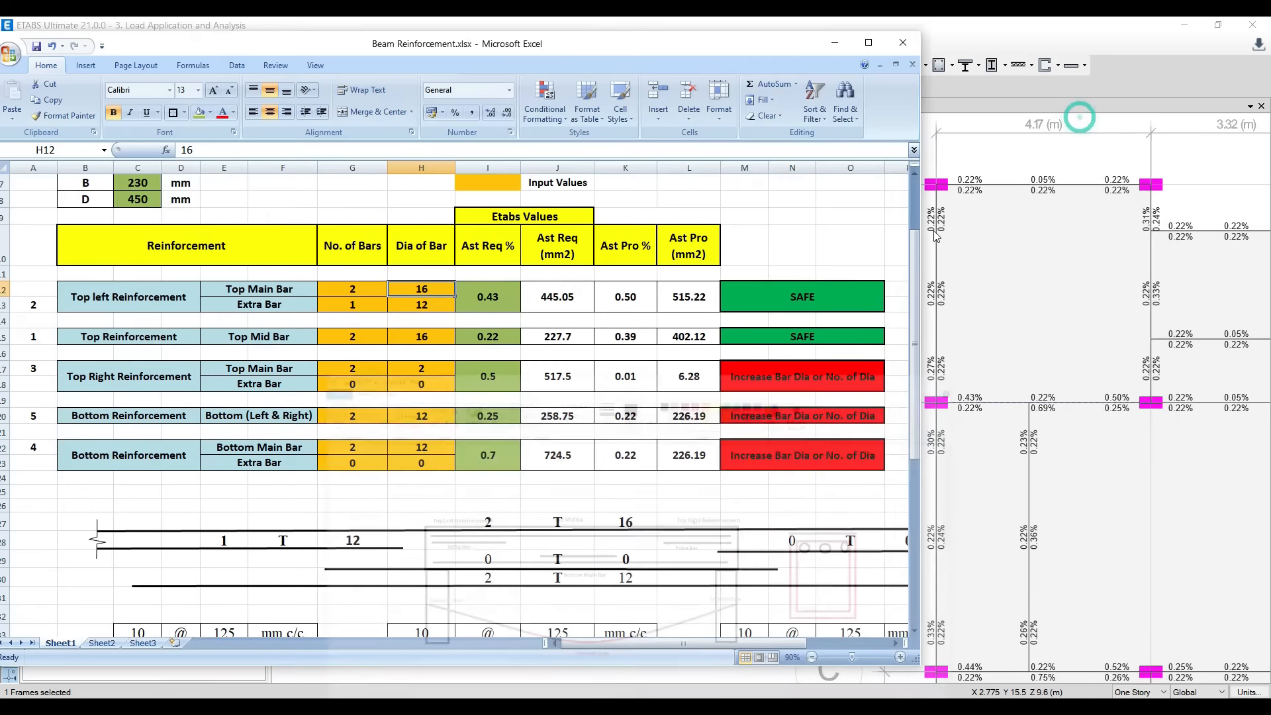
pyautogui.click(439, 337)
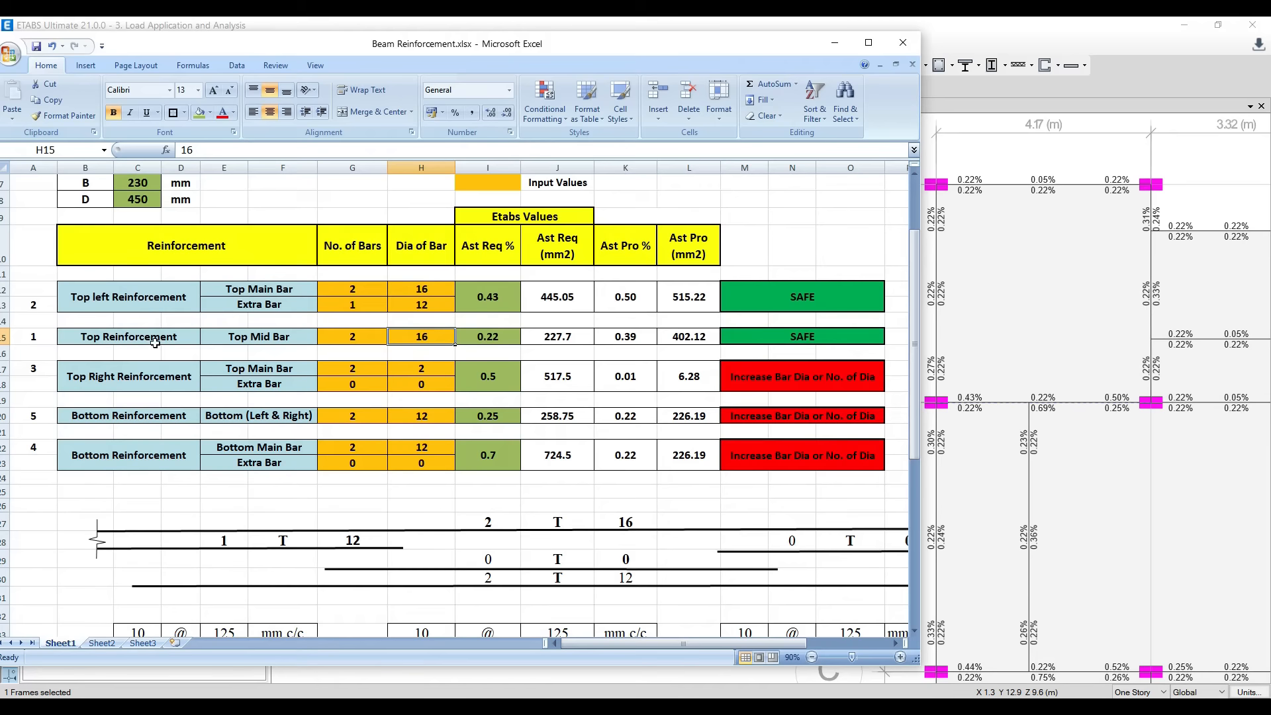
pyautogui.click(9, 336)
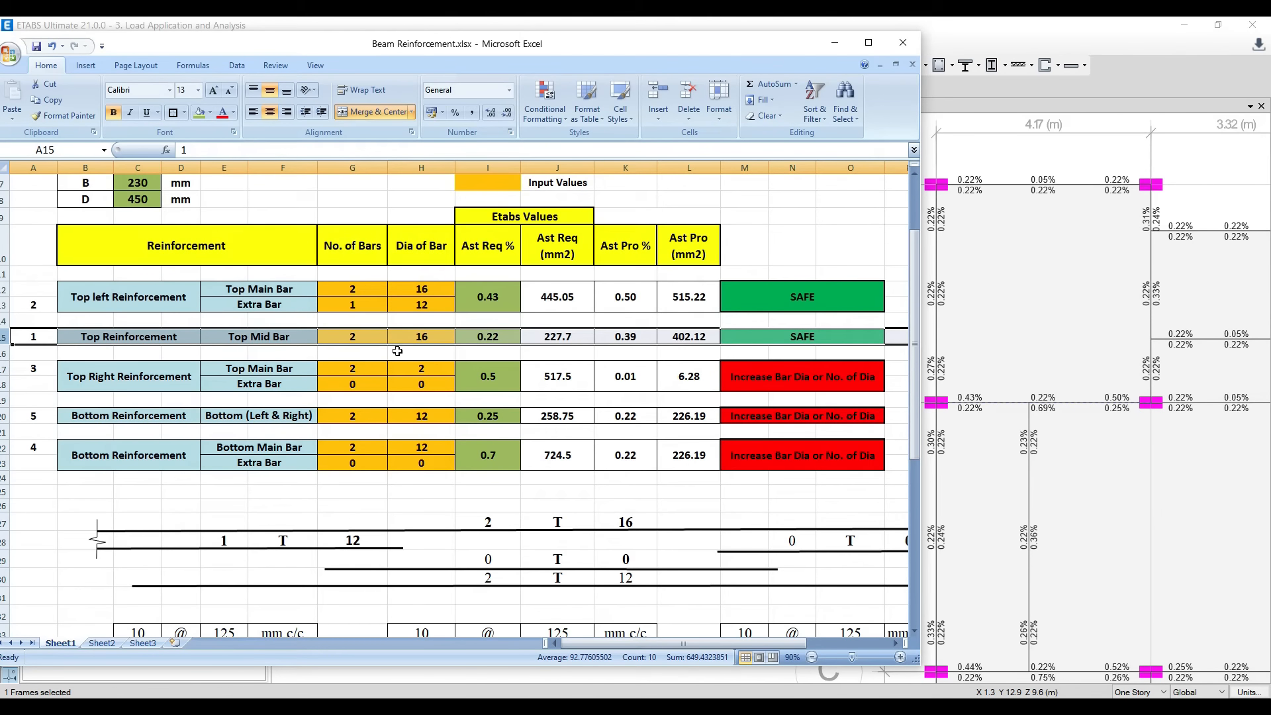
pyautogui.click(434, 298)
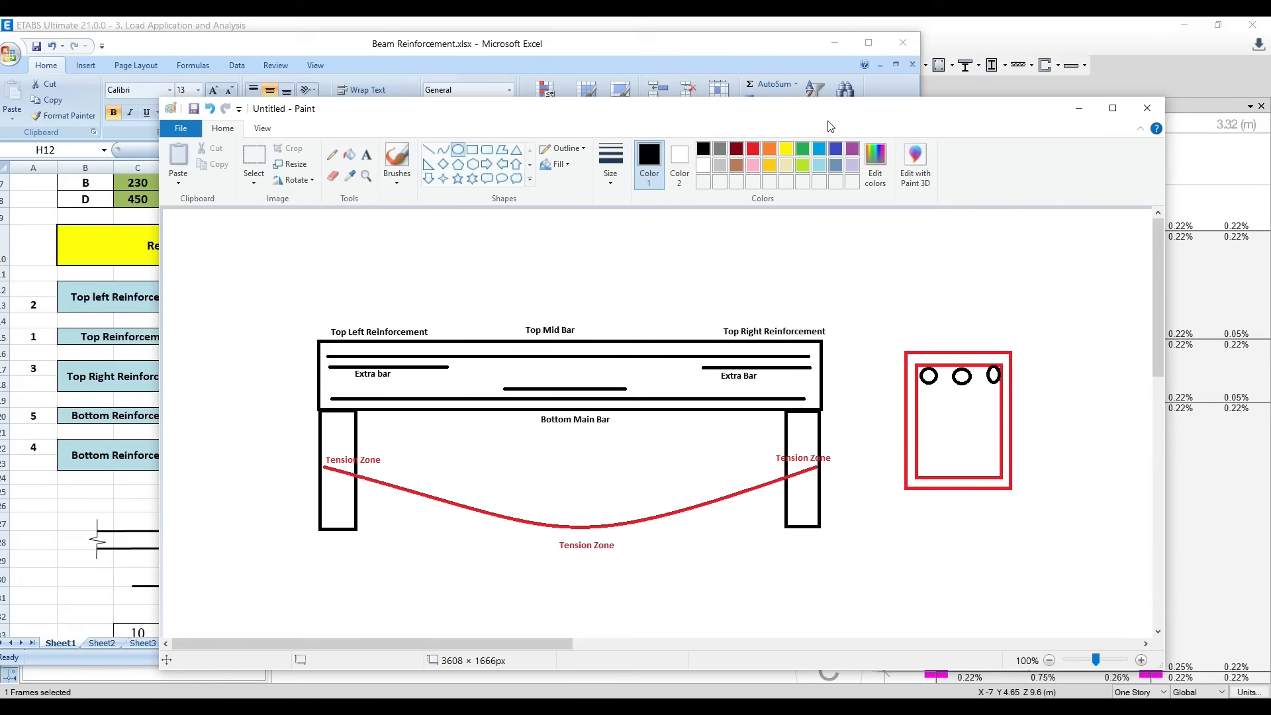
pyautogui.moveTo(829, 120)
pyautogui.mouseDown()
pyautogui.moveTo(719, 292)
pyautogui.moveTo(703, 272)
pyautogui.moveTo(706, 233)
pyautogui.mouseUp()
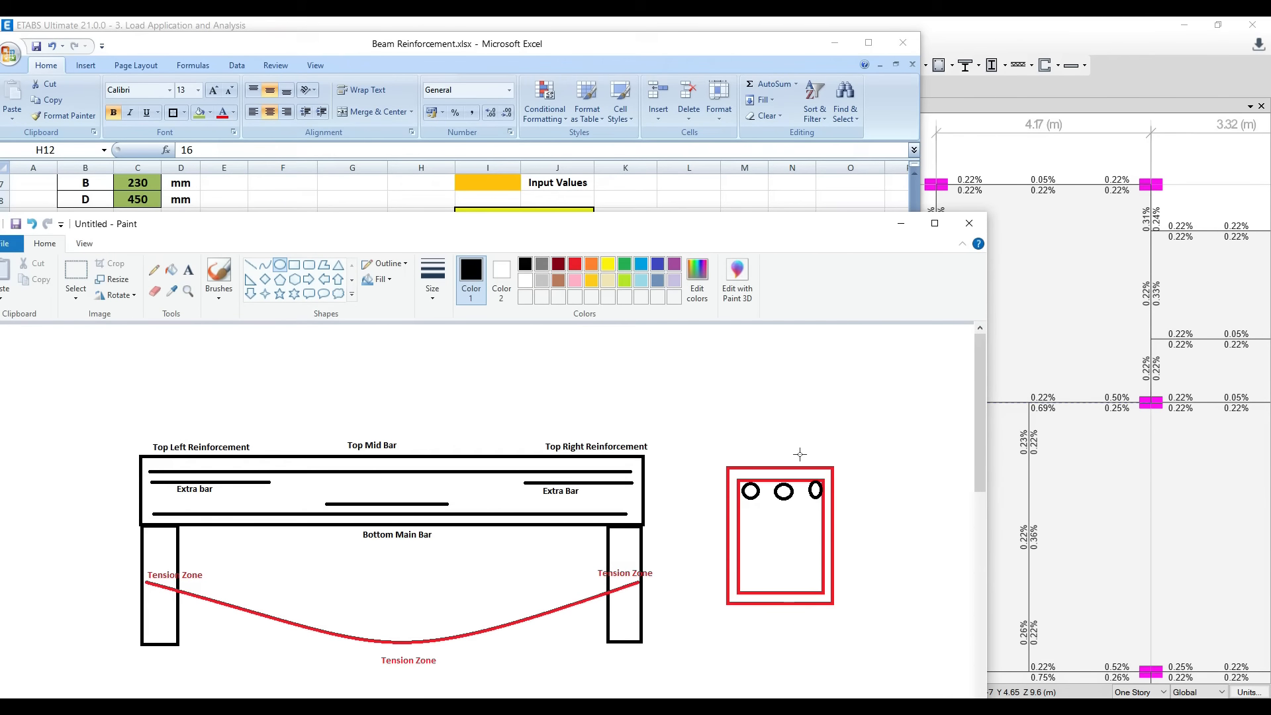
pyautogui.click(901, 223)
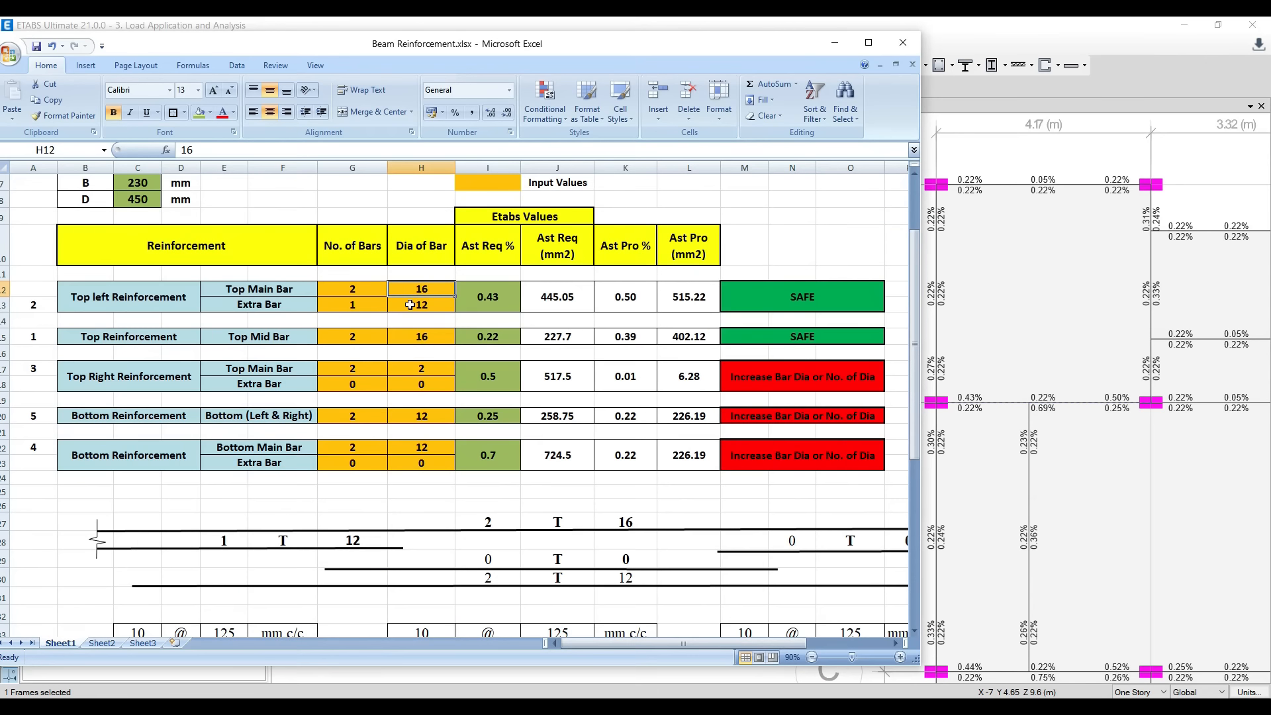
# In the Paint sketch, fill the middle top bar of the beam cross-section with red, and return to the Excel sheet
pyautogui.click(530, 707)
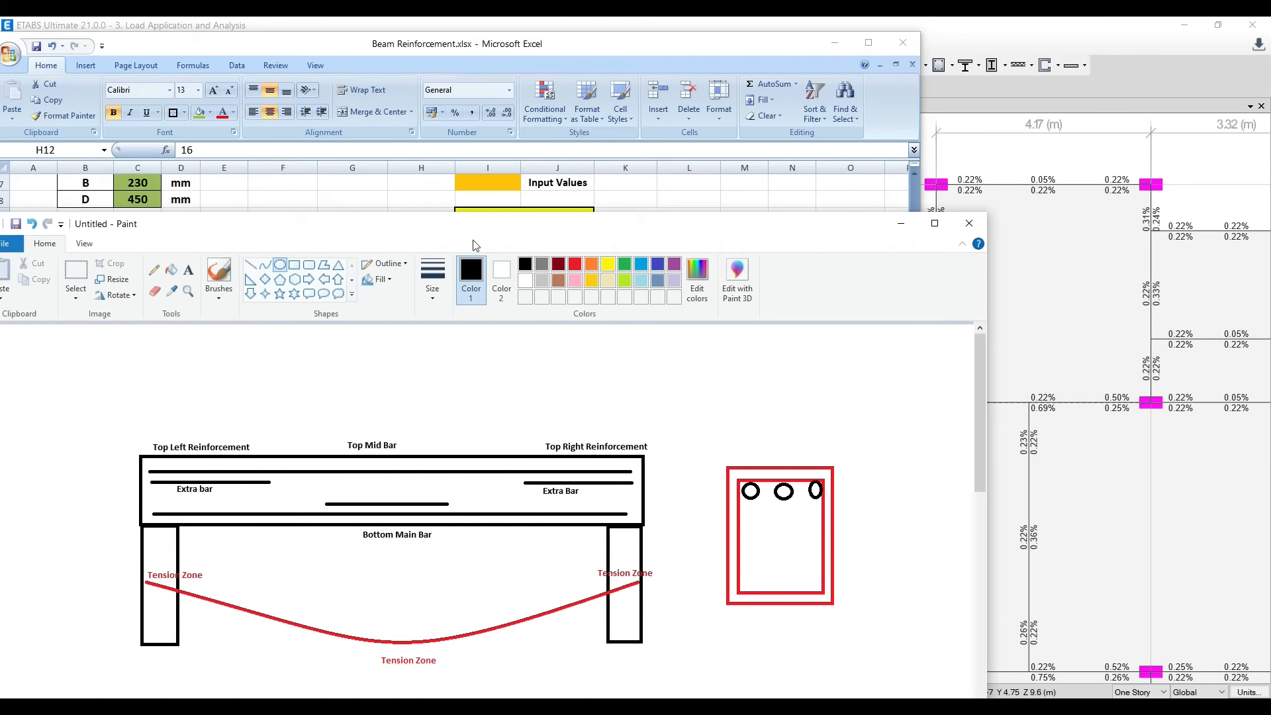
pyautogui.click(171, 269)
pyautogui.click(575, 264)
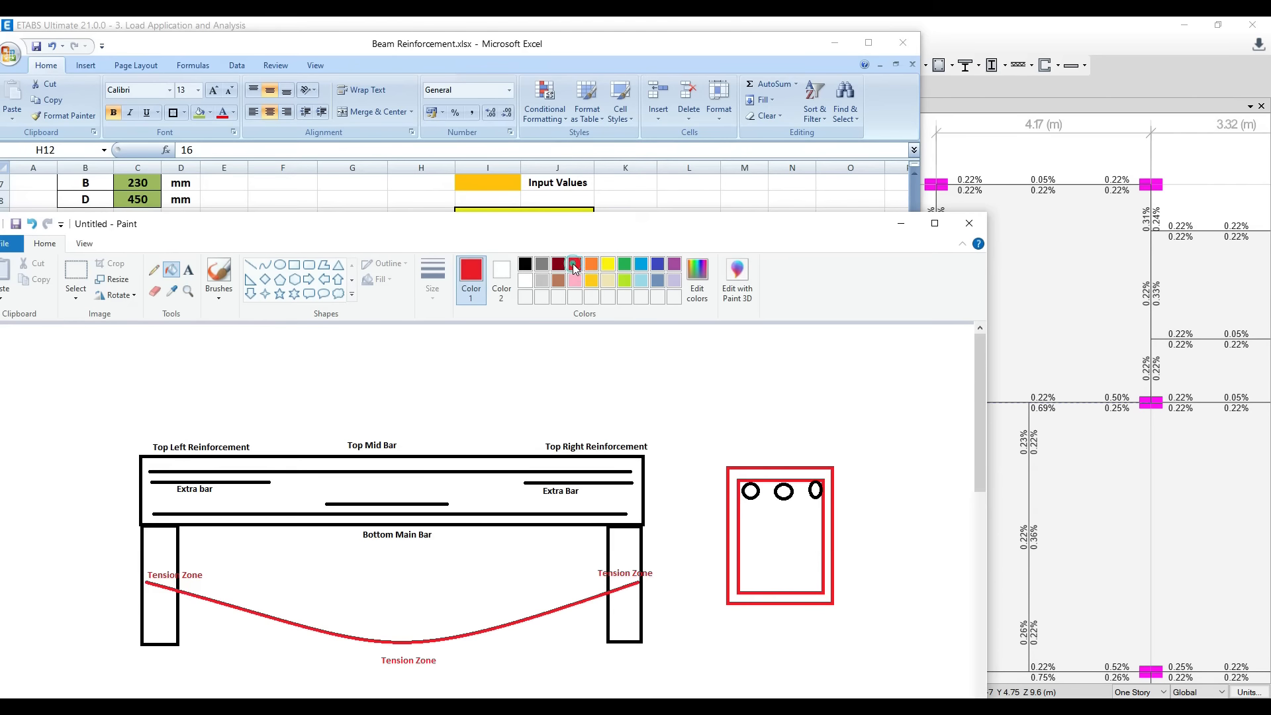
pyautogui.click(786, 492)
pyautogui.click(901, 223)
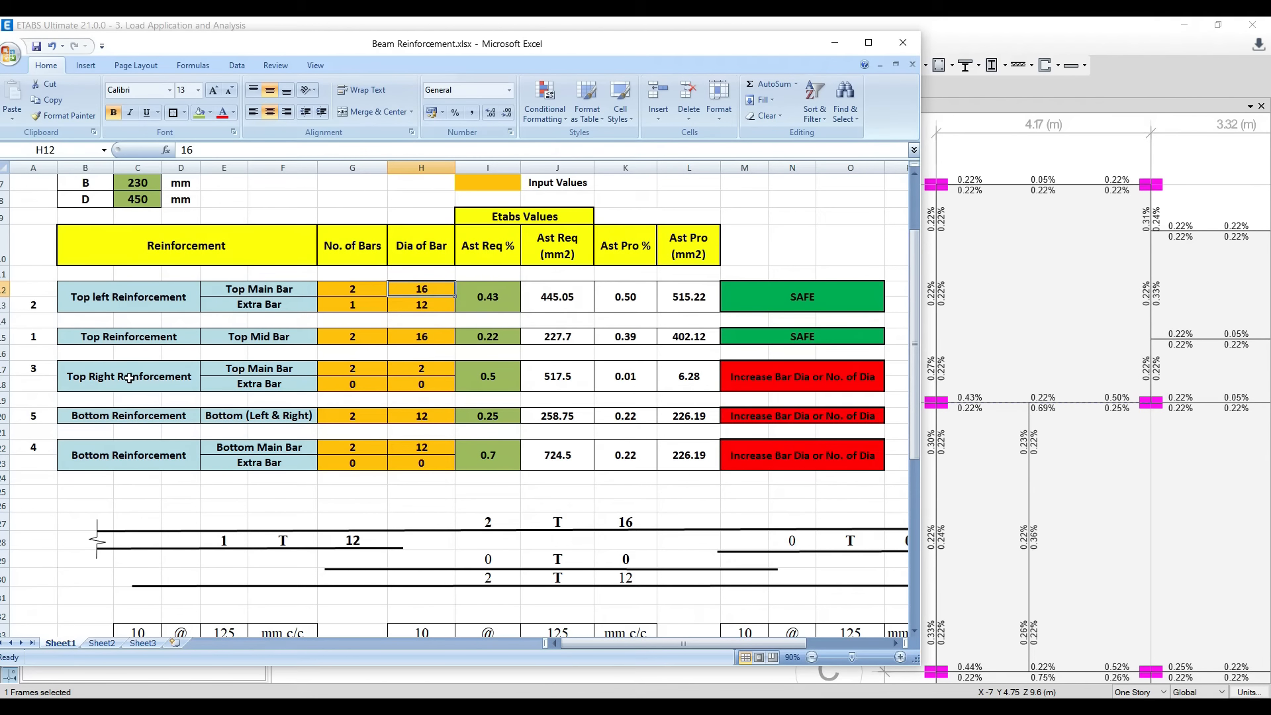
# Set the diameter of the top main bars in the top right reinforcement to 16 mm
pyautogui.click(416, 369)
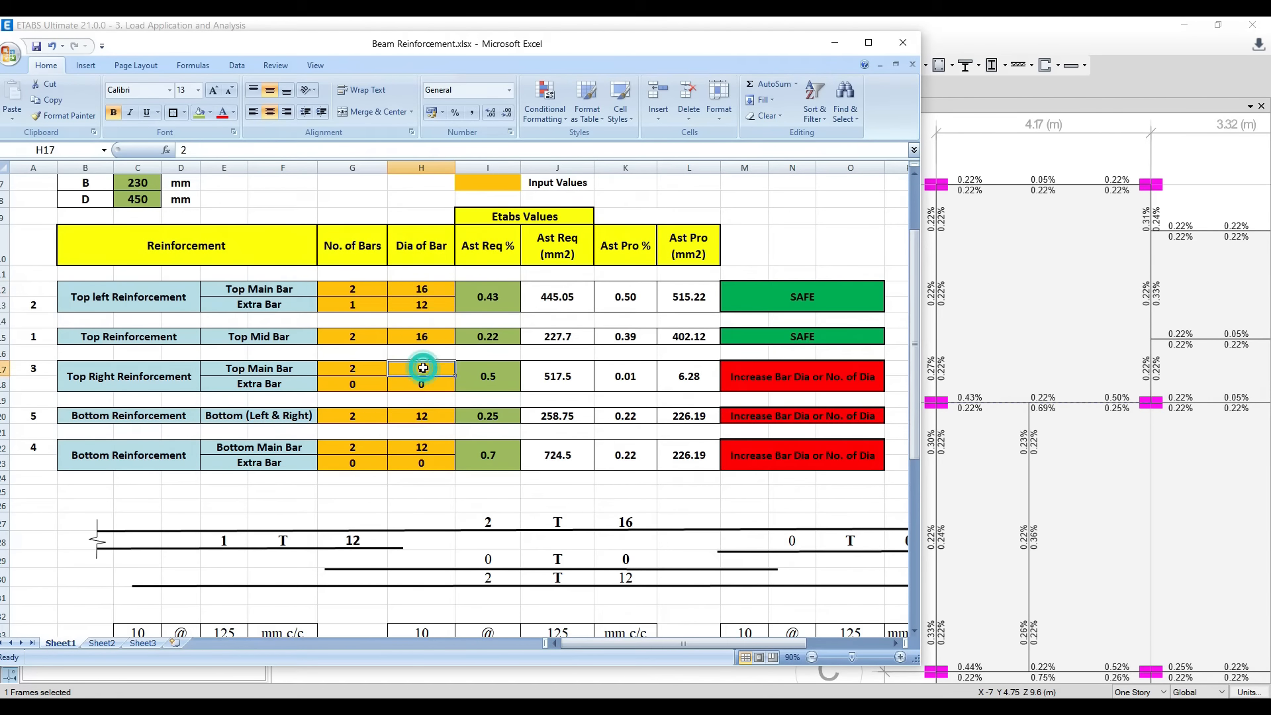
pyautogui.write('16')
pyautogui.press('Return')
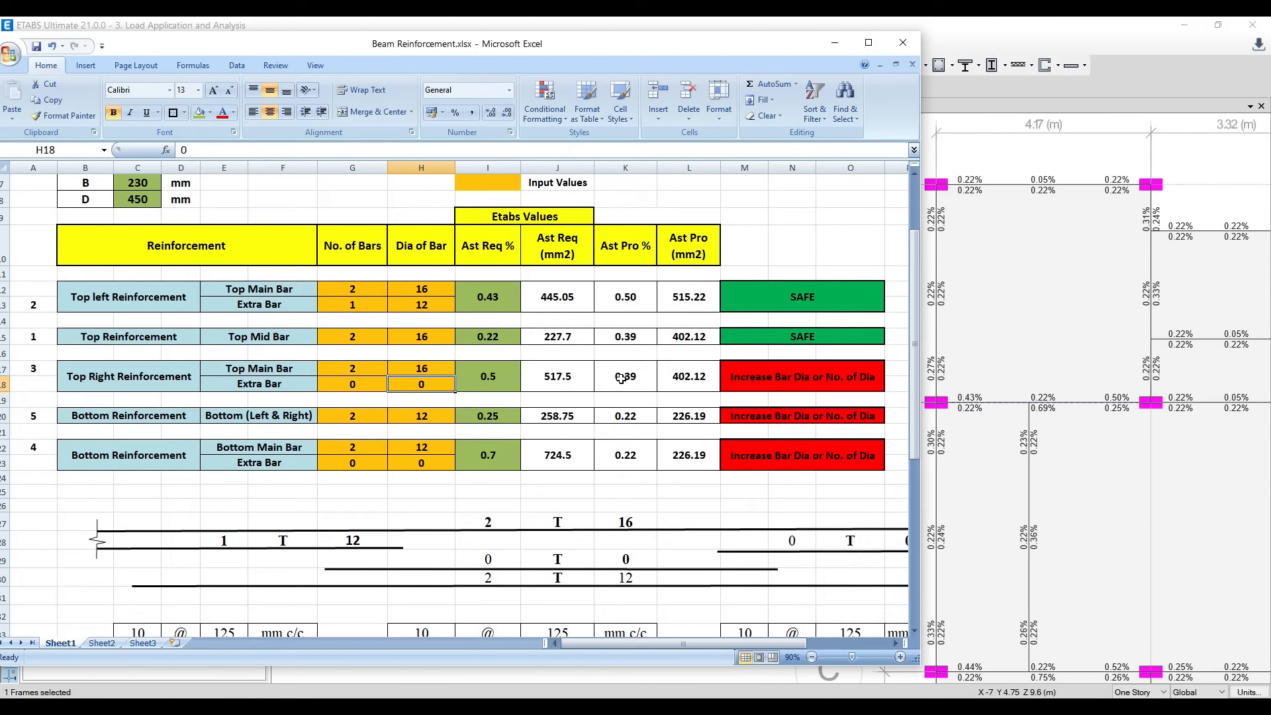
# Set the top right extra reinforcement to 1 bar, trying a 12 mm diameter before changing it to 16 mm
pyautogui.click(368, 385)
pyautogui.write('1')
pyautogui.click(404, 383)
pyautogui.write('13')
pyautogui.write('2')
pyautogui.click(412, 369)
pyautogui.click(425, 387)
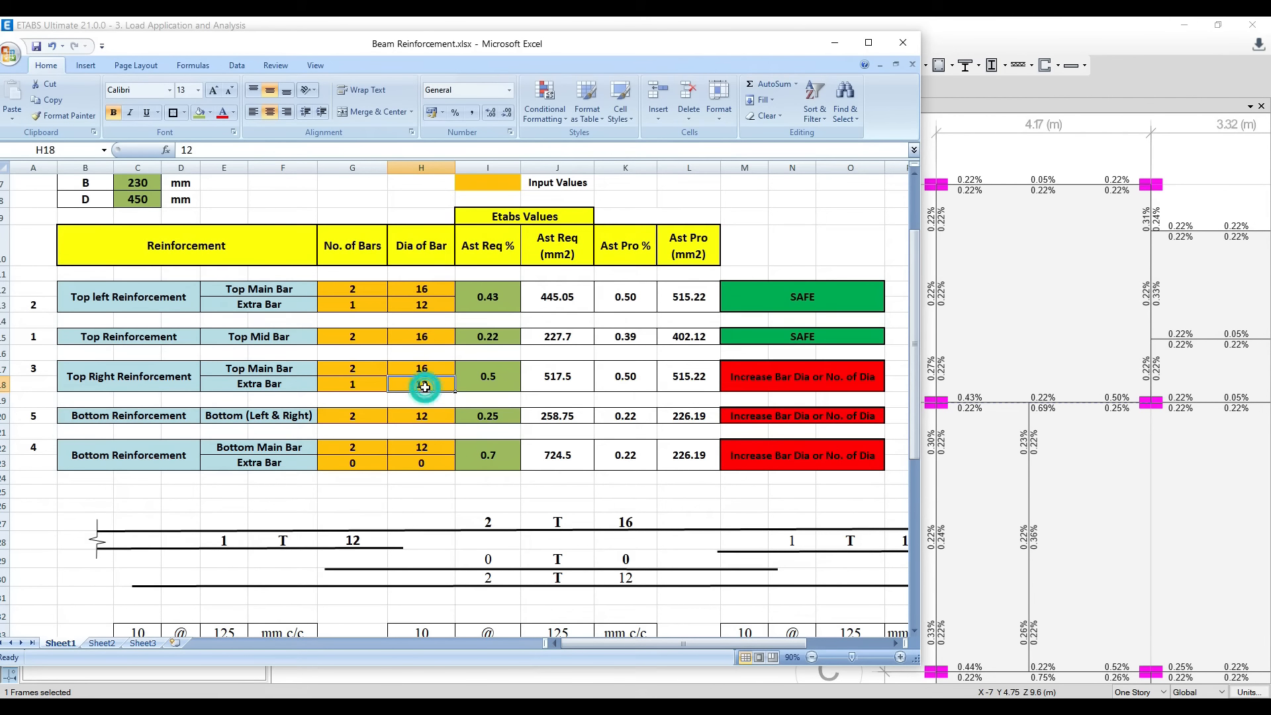
pyautogui.write('16')
pyautogui.click(443, 371)
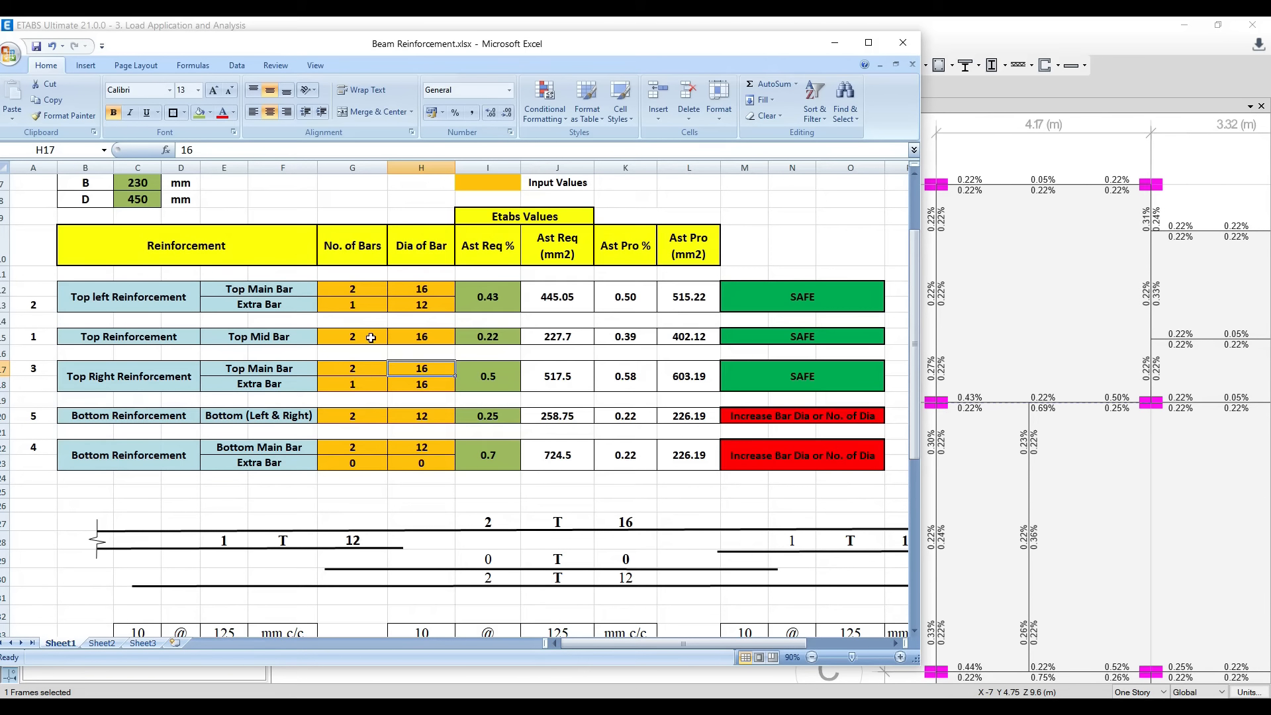
# Check the top mid bar diameter, the extra bars in the Paint sketch, and the bar labels in the beam detail below the table
pyautogui.click(419, 340)
pyautogui.click(484, 706)
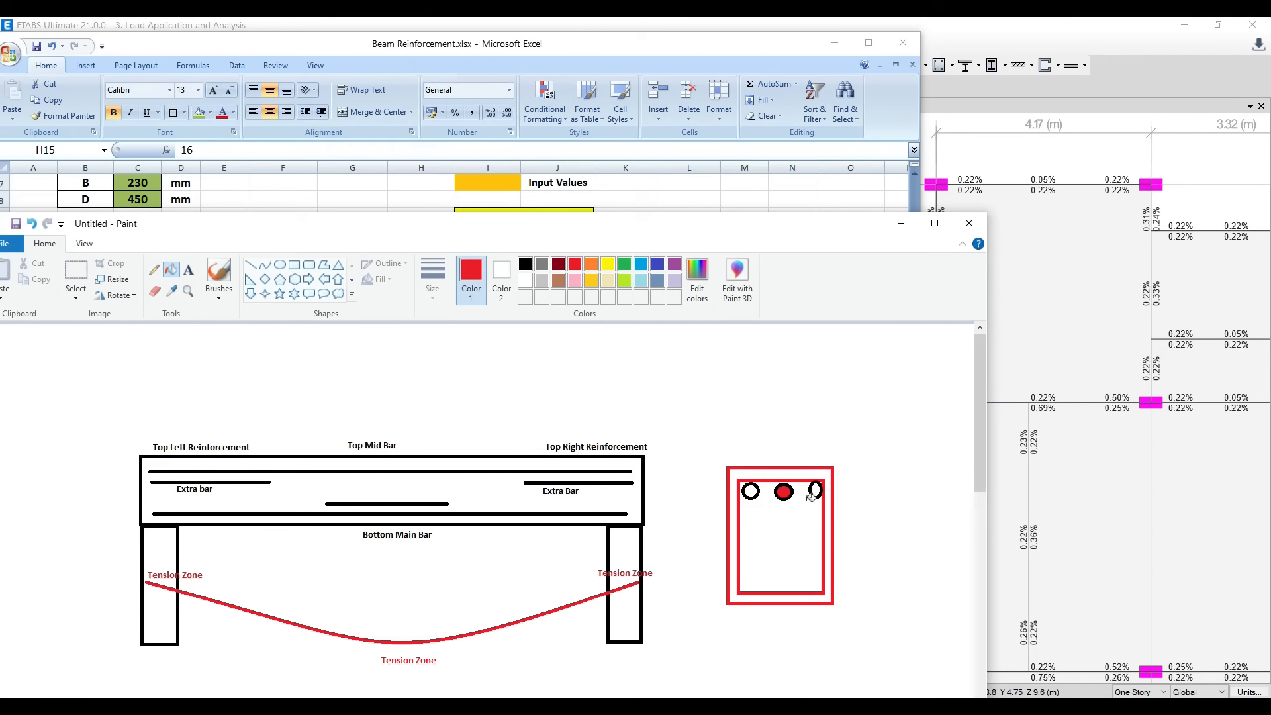
pyautogui.click(899, 229)
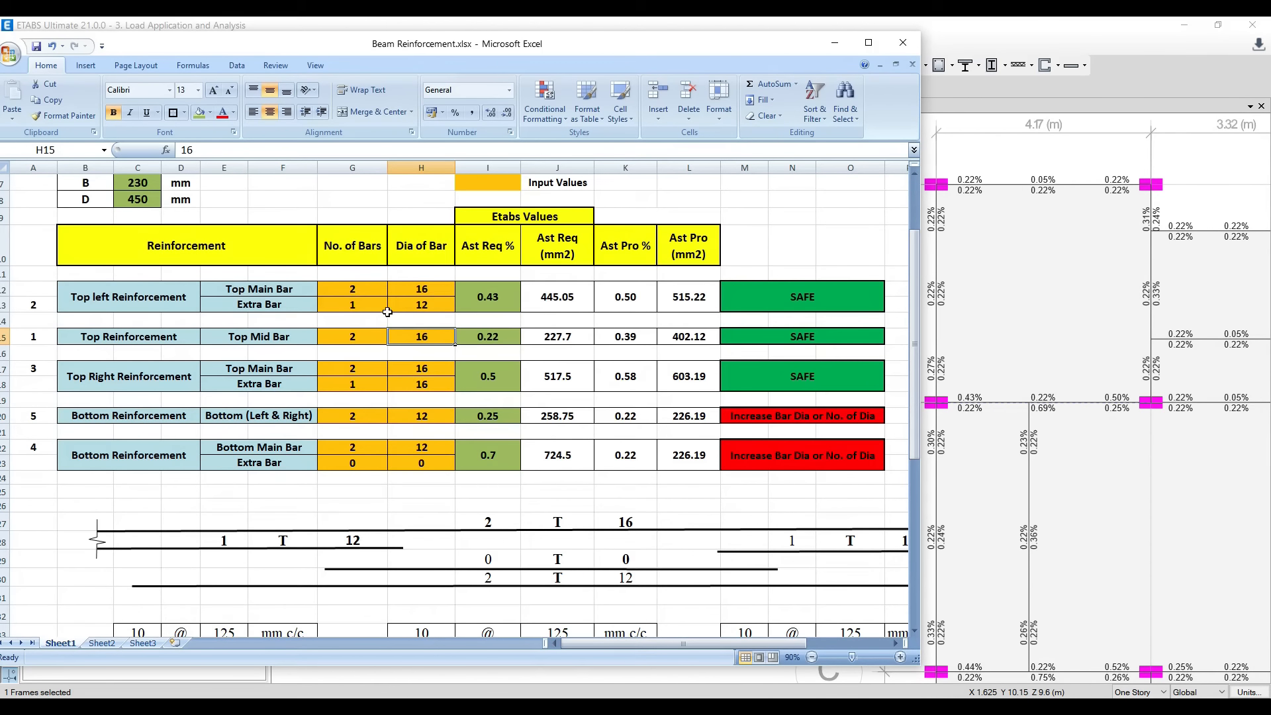
pyautogui.click(616, 706)
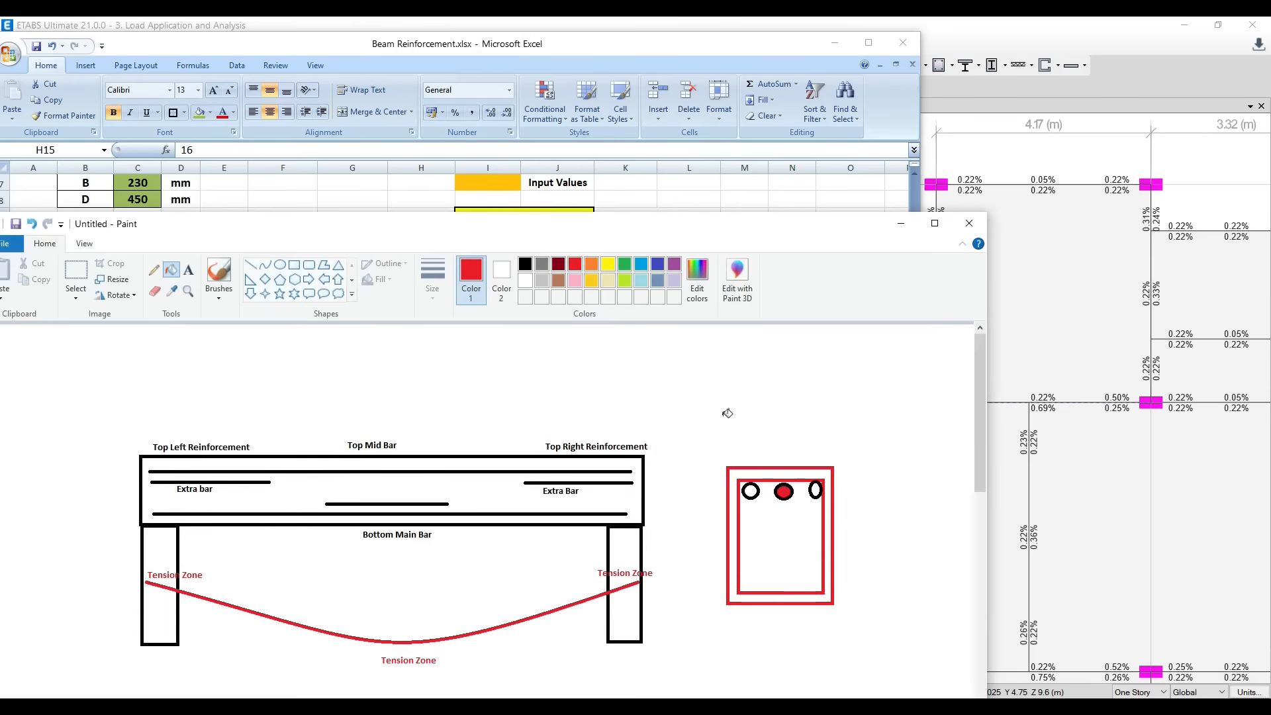
pyautogui.moveTo(462, 230)
pyautogui.mouseDown()
pyautogui.moveTo(1150, 249)
pyautogui.moveTo(1143, 213)
pyautogui.mouseUp()
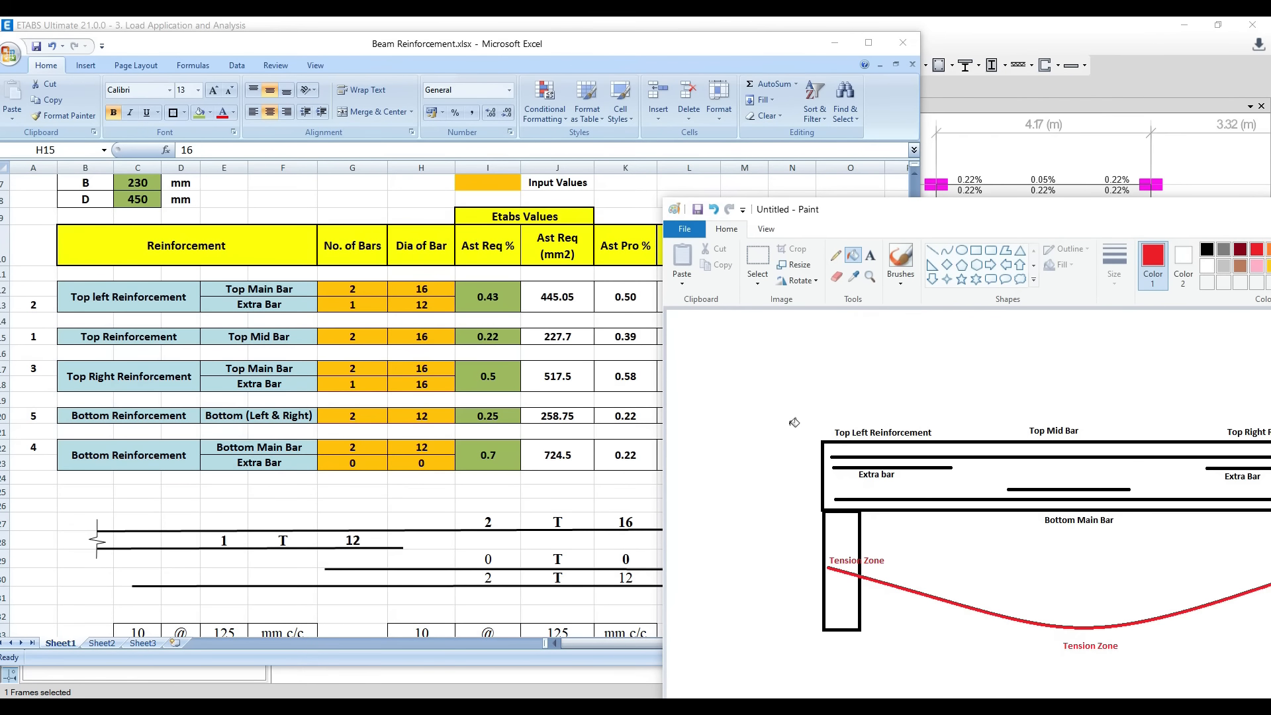
pyautogui.moveTo(952, 220); pyautogui.dragTo(854, 187)
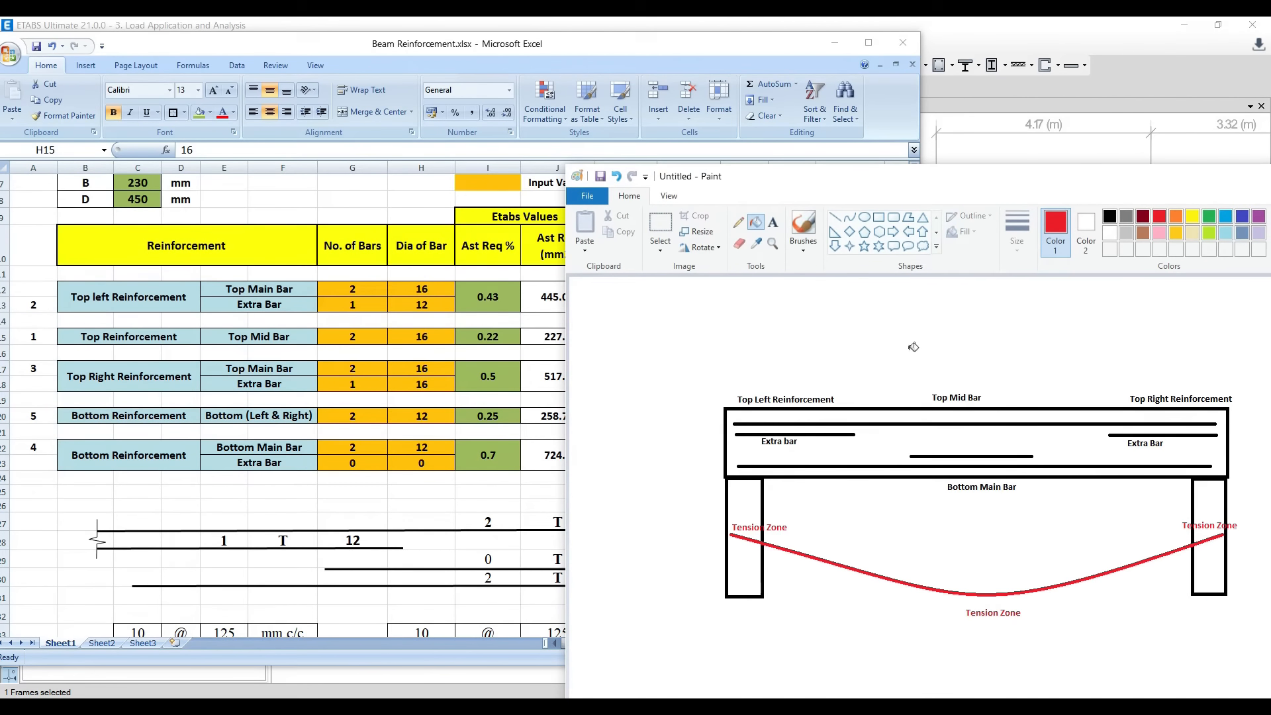
pyautogui.moveTo(1223, 181); pyautogui.dragTo(867, 198)
pyautogui.click(1131, 201)
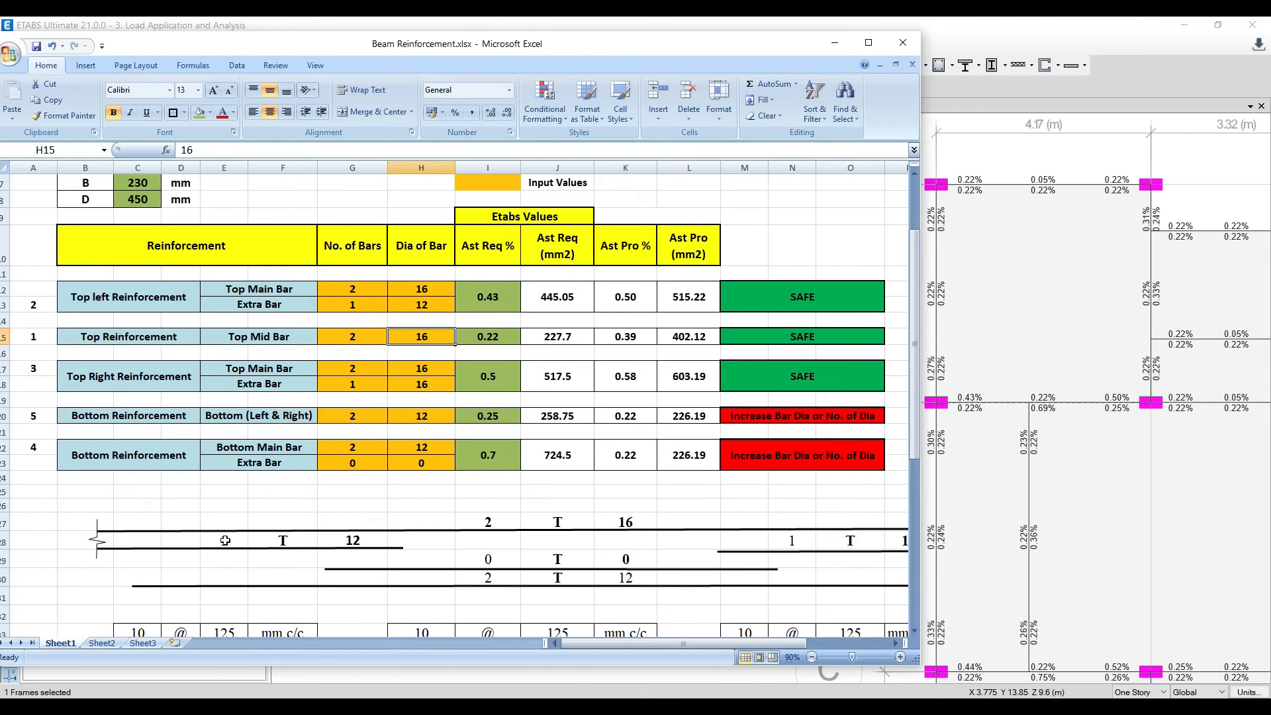
pyautogui.moveTo(589, 643); pyautogui.dragTo(610, 642)
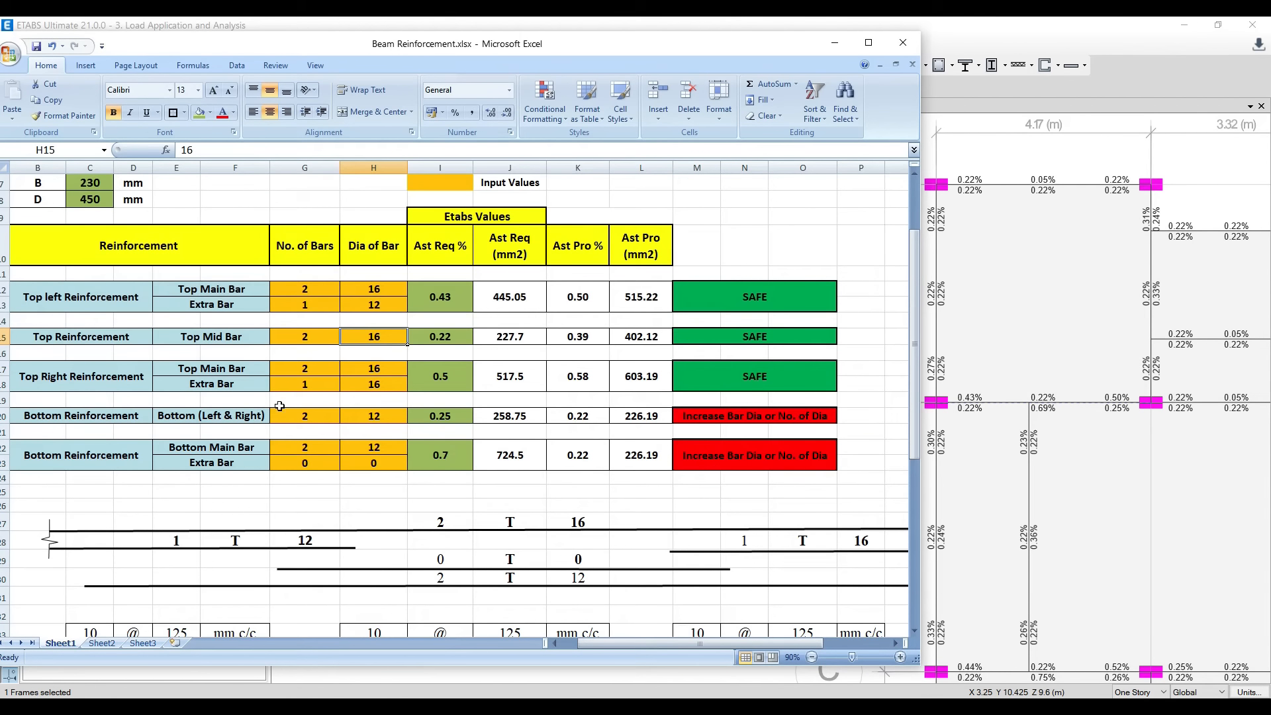
pyautogui.moveTo(662, 642); pyautogui.dragTo(643, 643)
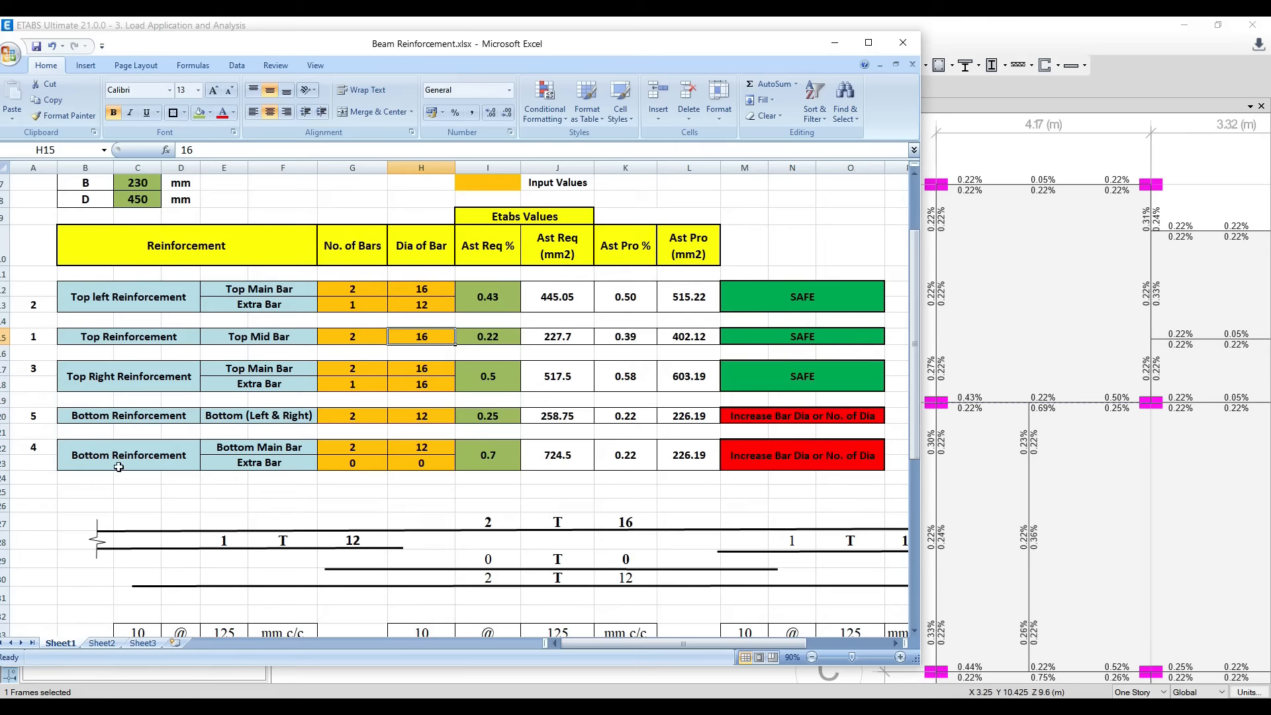
# Set the diameter of the bottom main bars in the mid-span bottom reinforcement to 16 mm
pyautogui.click(431, 445)
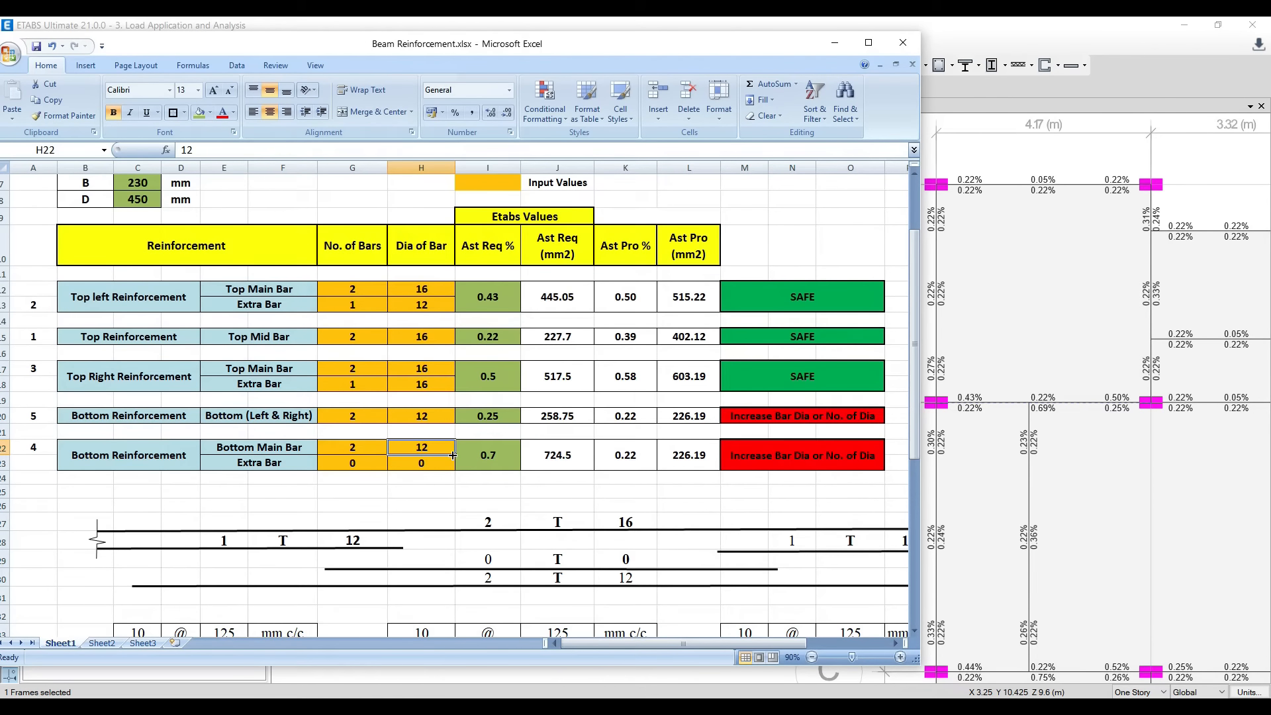
pyautogui.write('16')
pyautogui.click(343, 448)
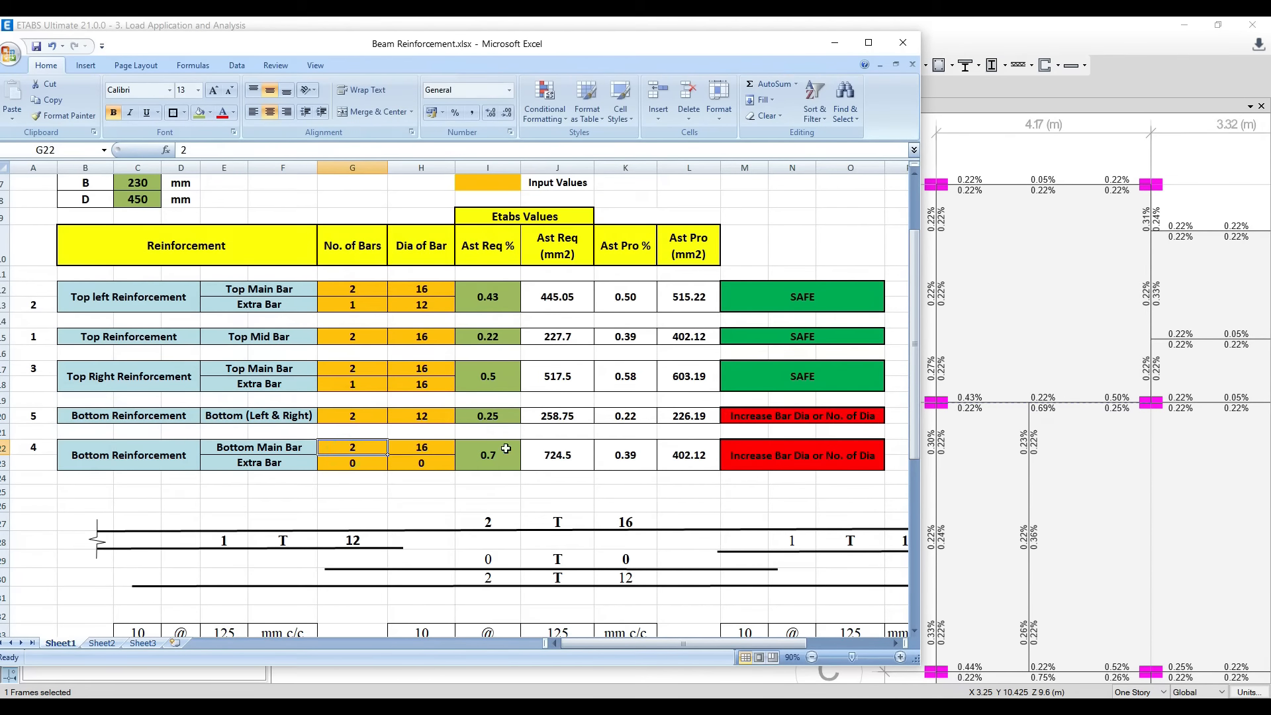
# Set the extra reinforcement below the bottom main bars to 2 bars of 16 mm diameter
pyautogui.click(357, 465)
pyautogui.write('2')
pyautogui.click(432, 463)
pyautogui.write('16')
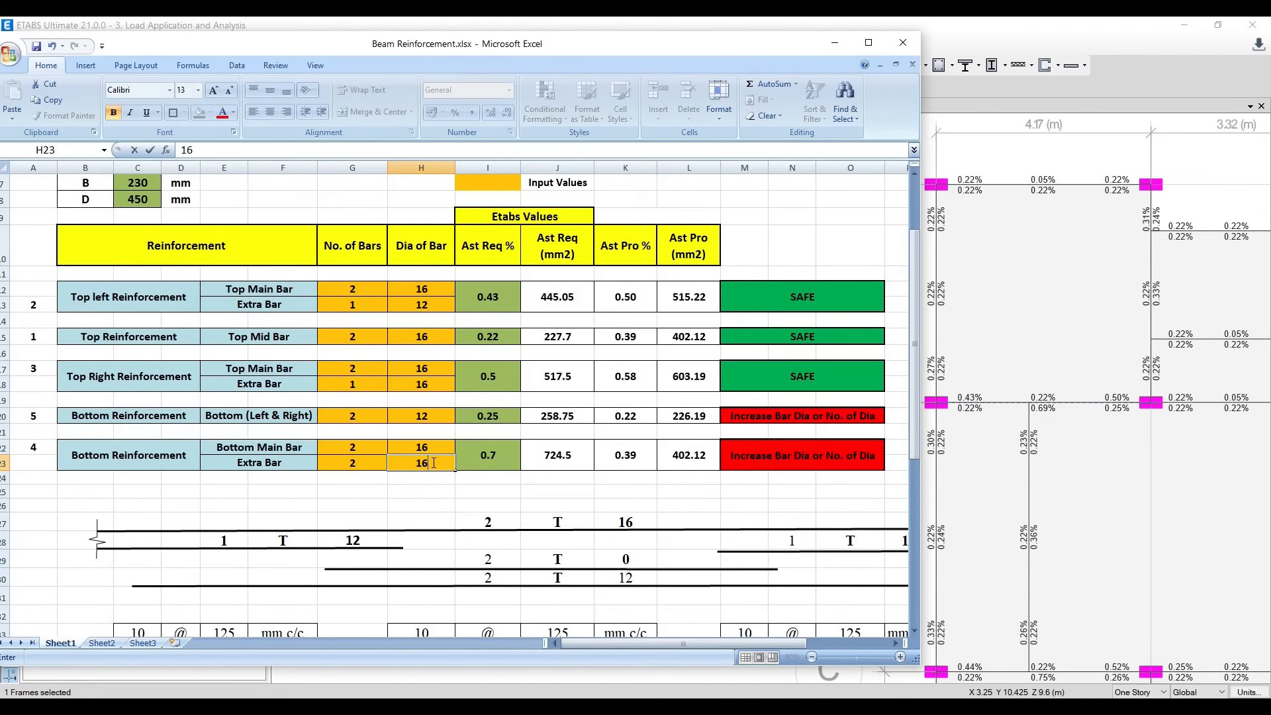
pyautogui.click(429, 446)
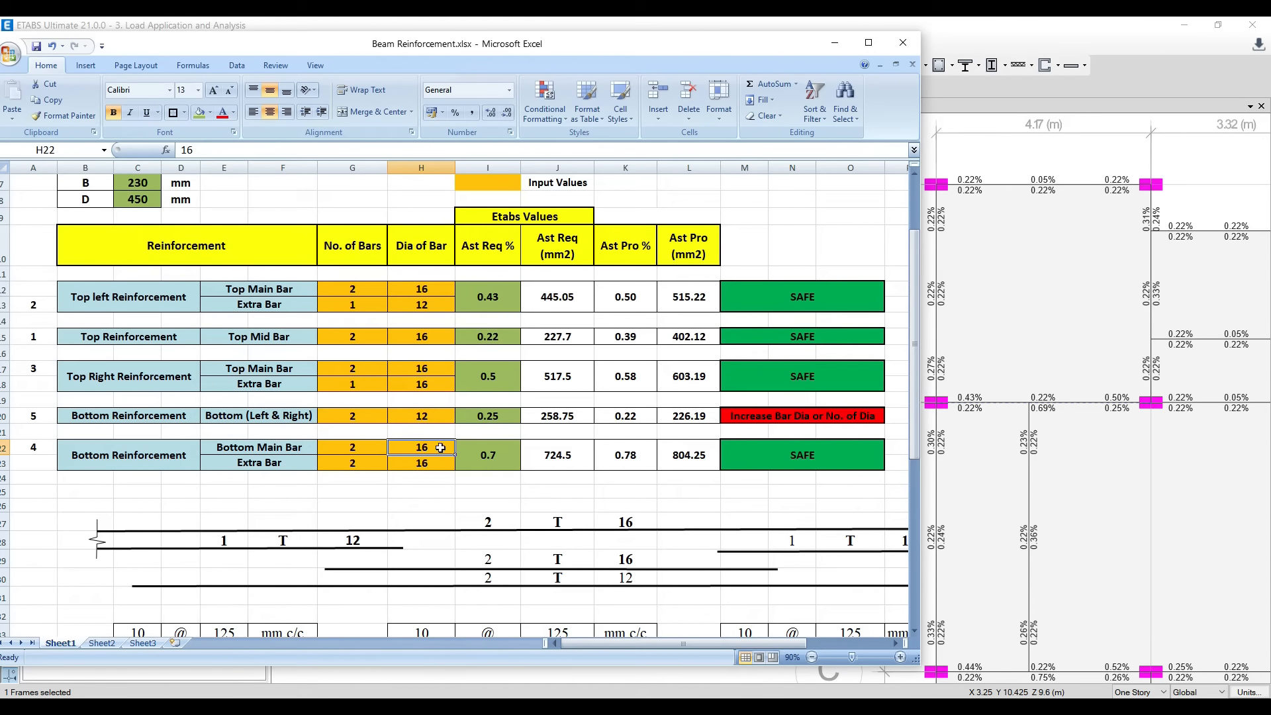
# Link the diameter label of the lowest bar in the beam detail to the Bottom Main Bar diameter in H22
pyautogui.click(632, 578)
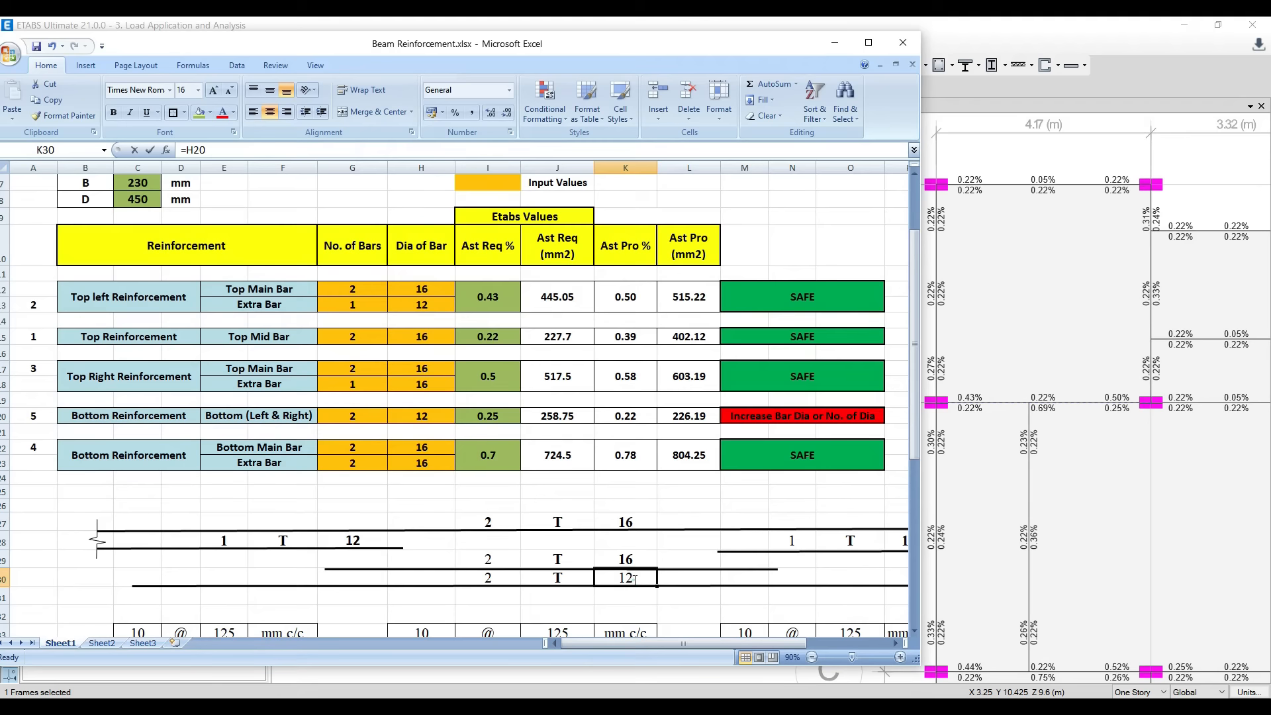
pyautogui.doubleClick(634, 579)
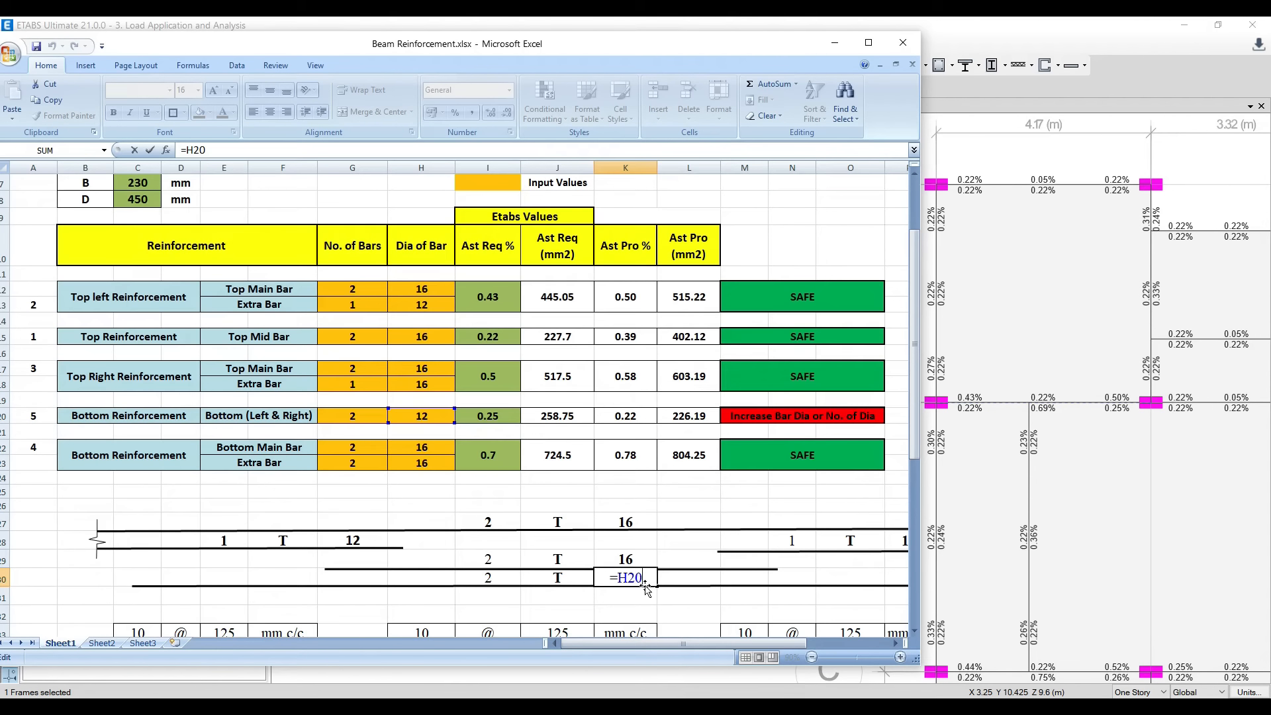
pyautogui.press('BackSpace')
pyautogui.press('BackSpace')
pyautogui.press('BackSpace')
pyautogui.click(424, 447)
pyautogui.press('Return')
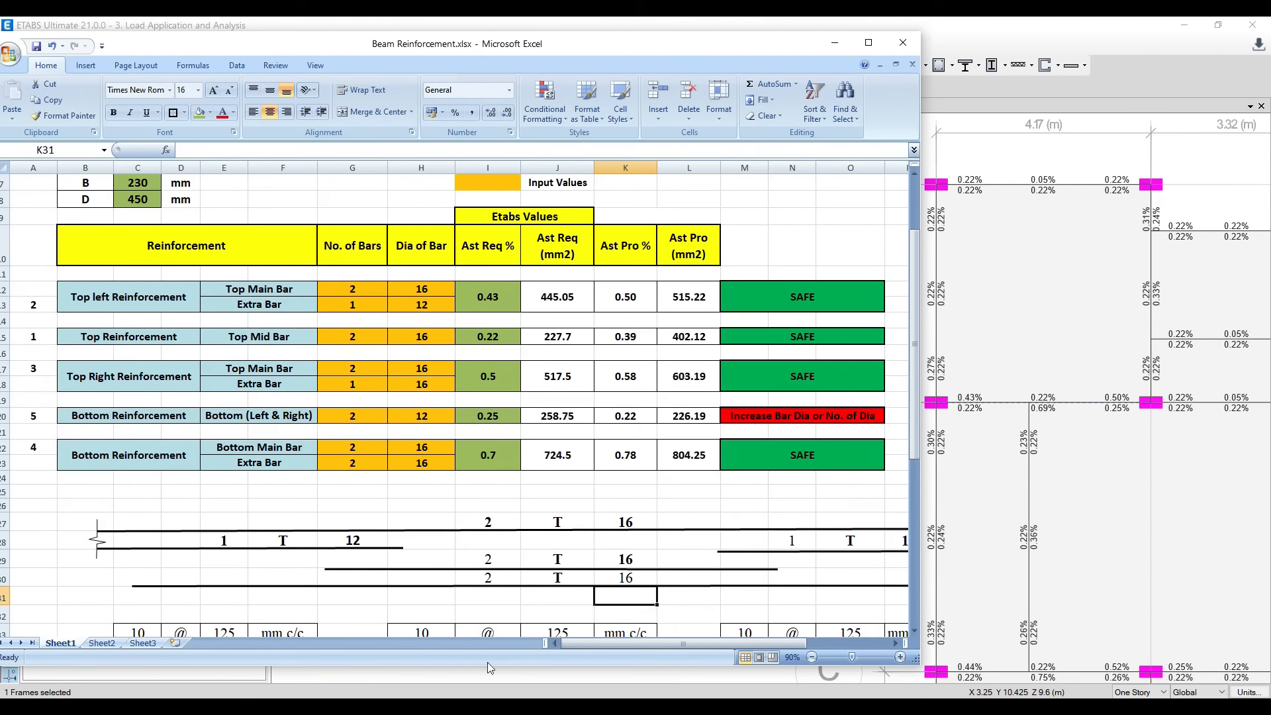
# Check the bottom bars in the Paint sketch and set the Bottom (Left & Right) bar diameter to 16 mm
pyautogui.click(491, 706)
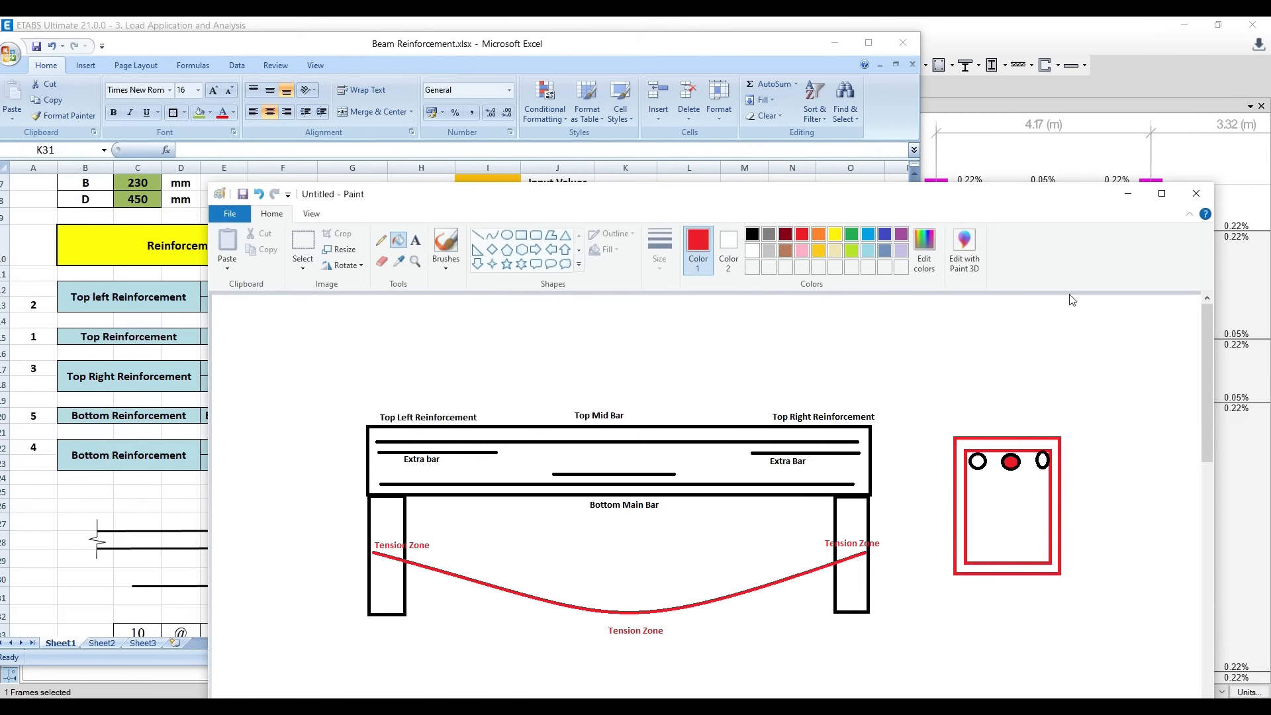
pyautogui.click(1128, 193)
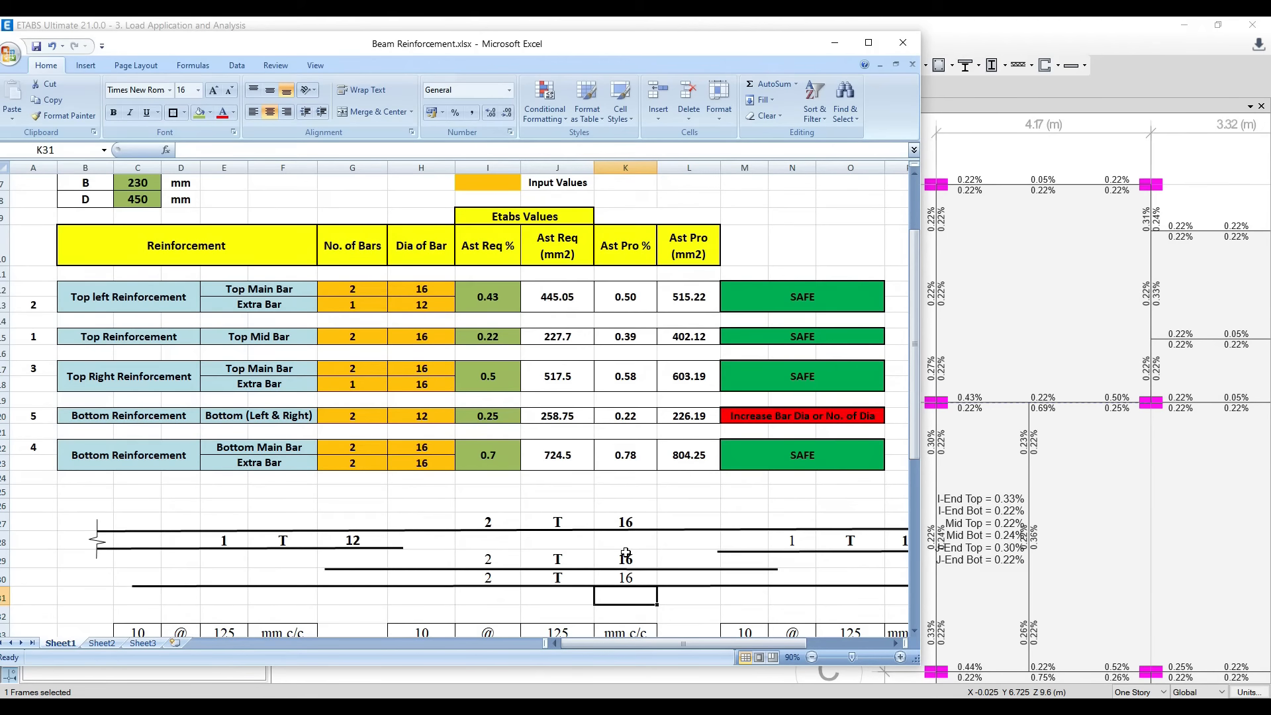
pyautogui.click(414, 416)
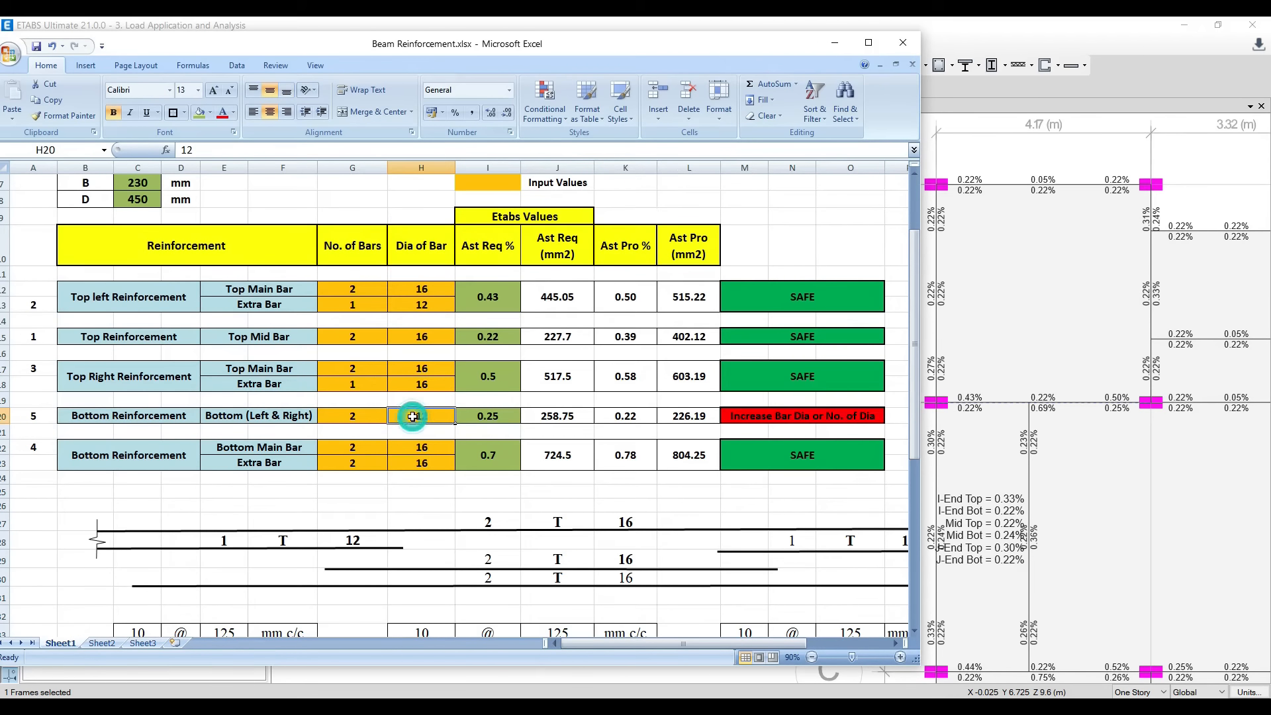
pyautogui.write('16')
pyautogui.click(361, 416)
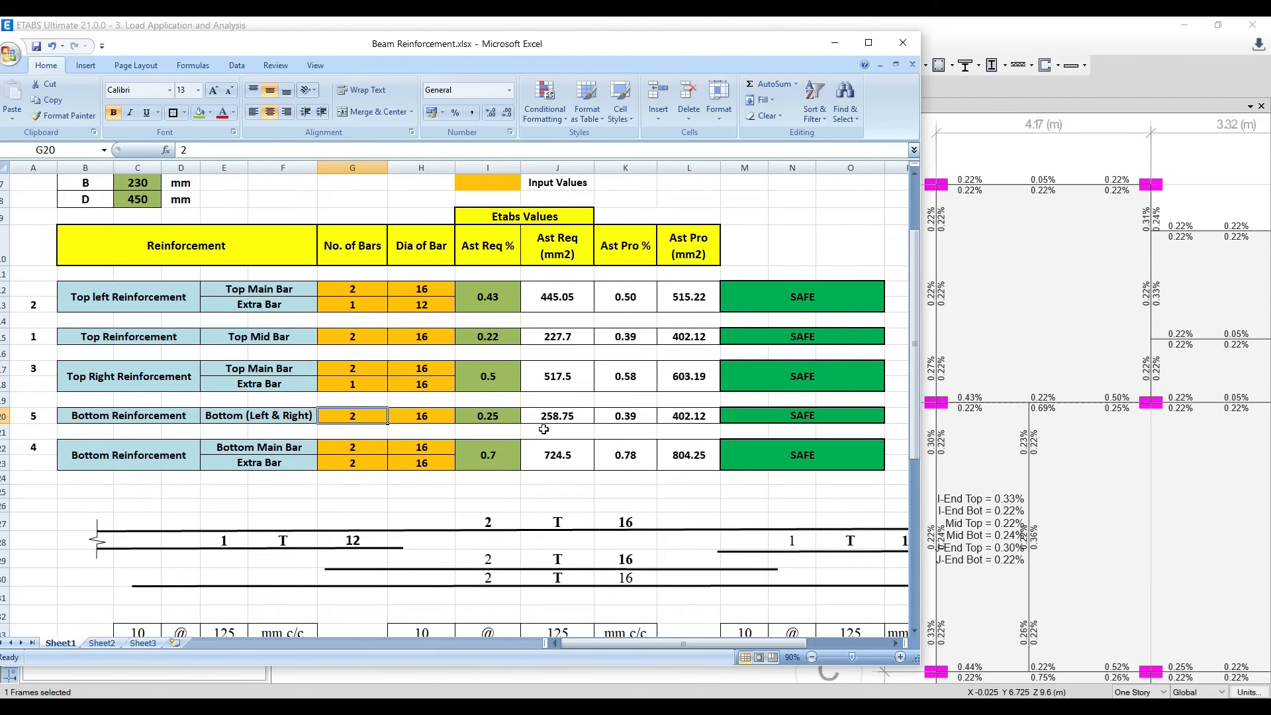
# Compare the required and provided steel of the Bottom (Left & Right) bars, referring to the bottom main bar in the Paint sketch
pyautogui.click(516, 418)
pyautogui.click(641, 418)
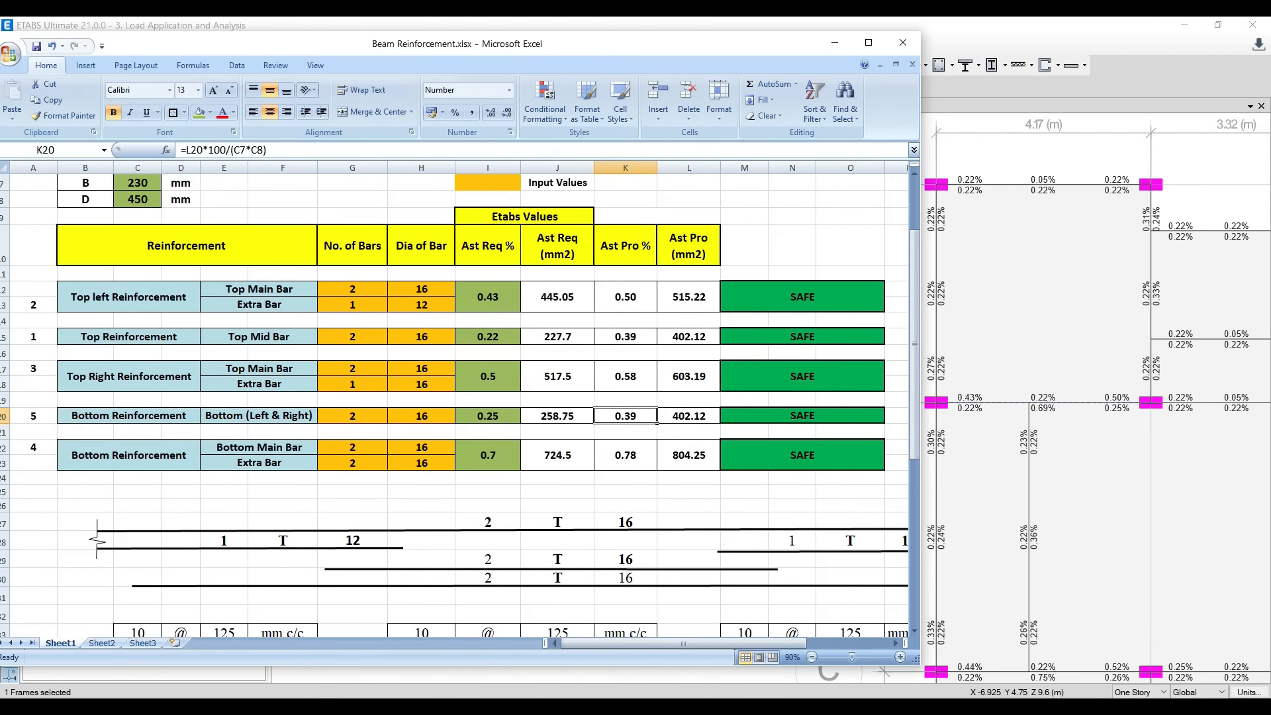
pyautogui.hotkey('alt', 'Tab')
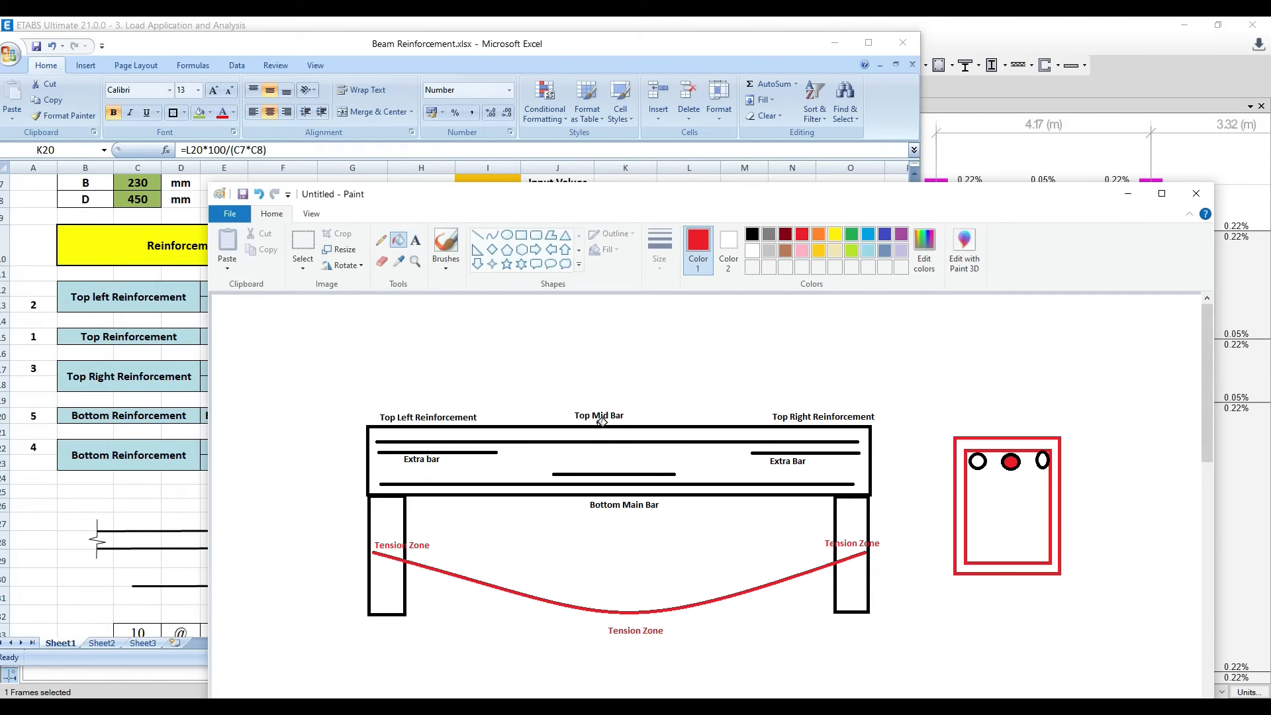
pyautogui.click(1128, 193)
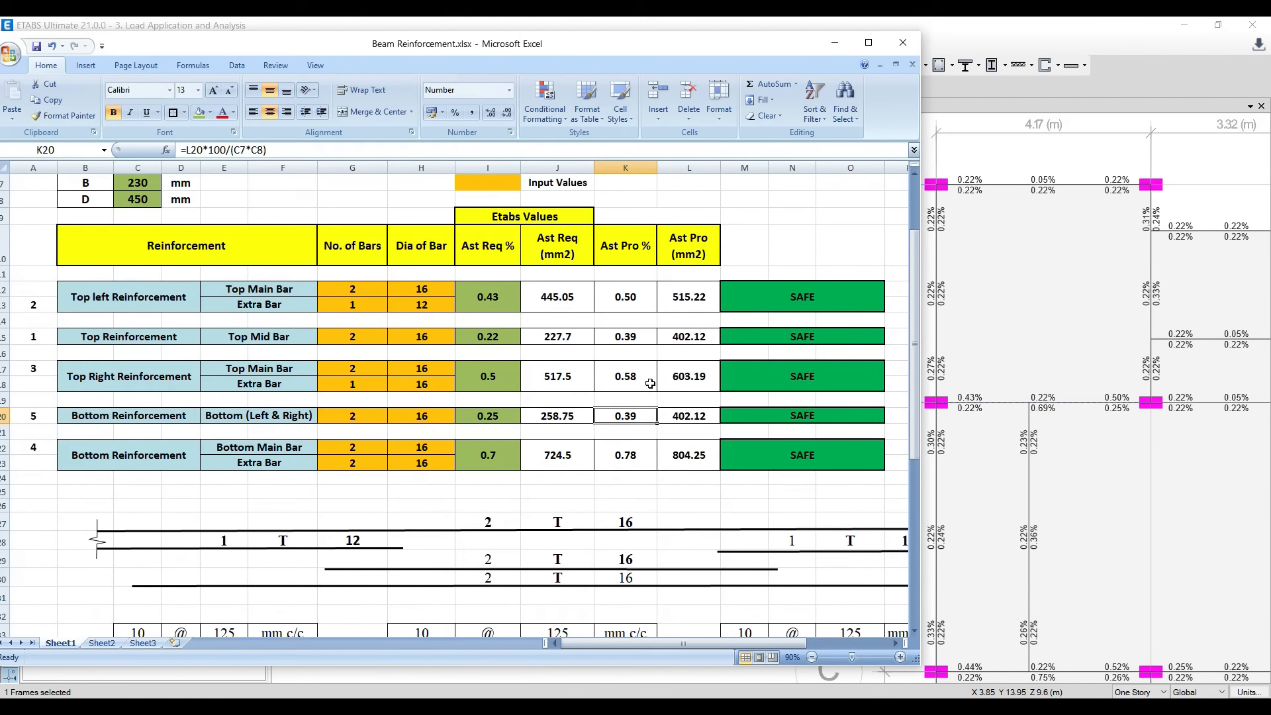
pyautogui.click(697, 384)
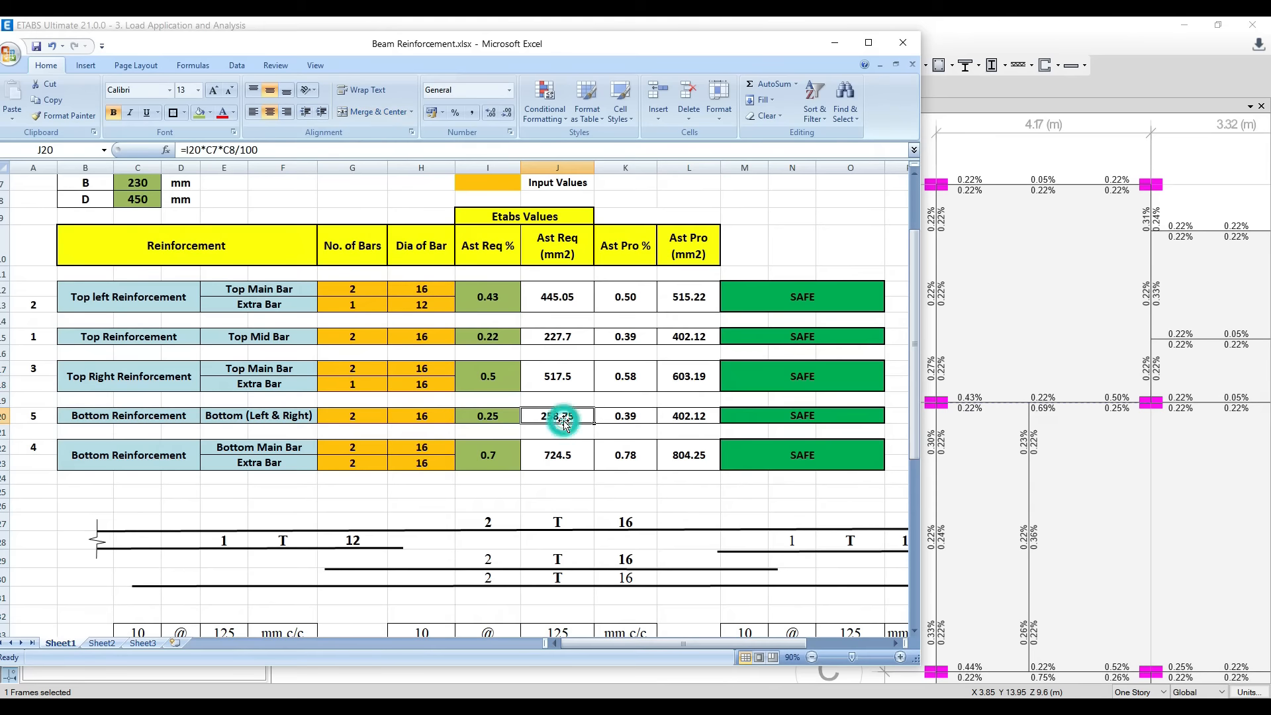
pyautogui.click(691, 416)
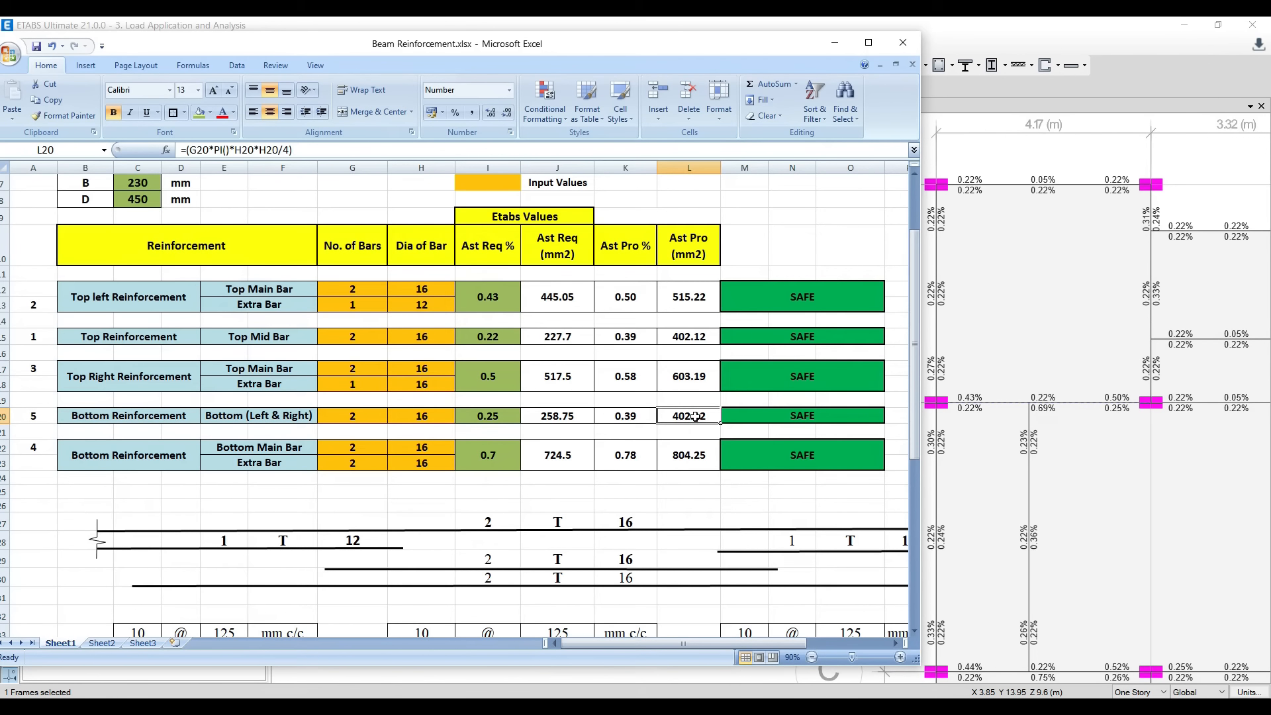
pyautogui.click(559, 417)
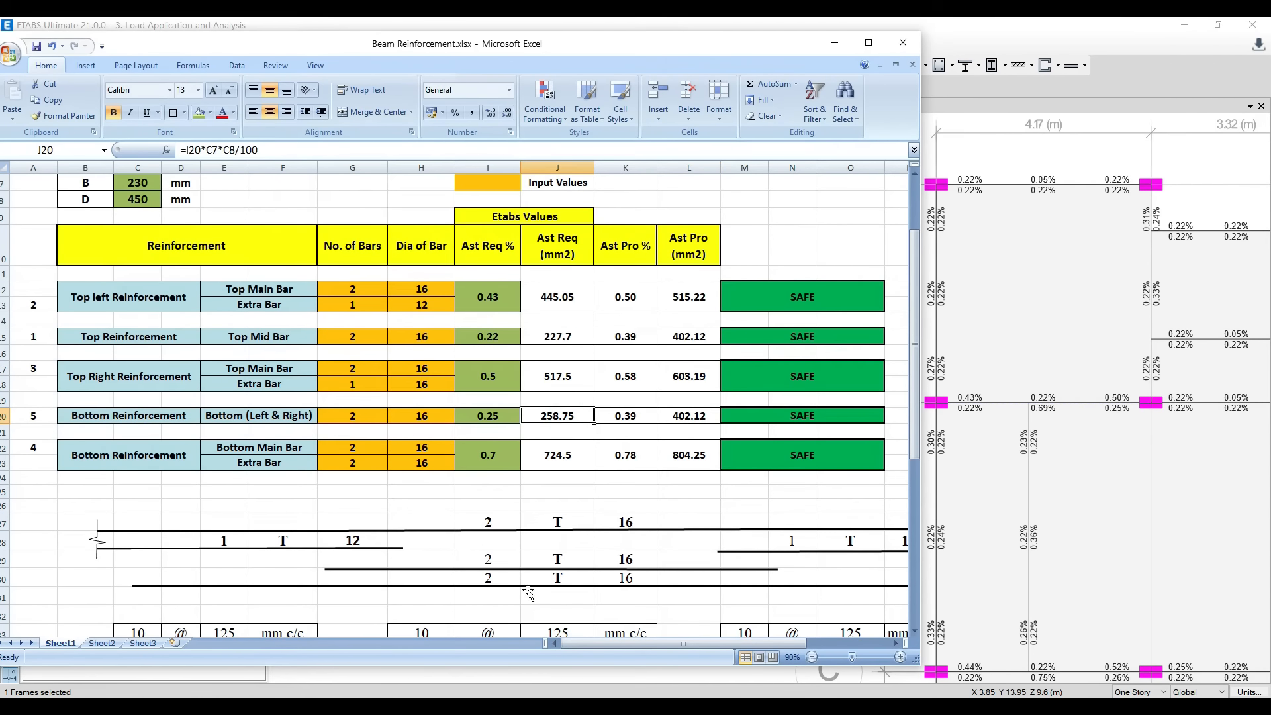
pyautogui.click(498, 707)
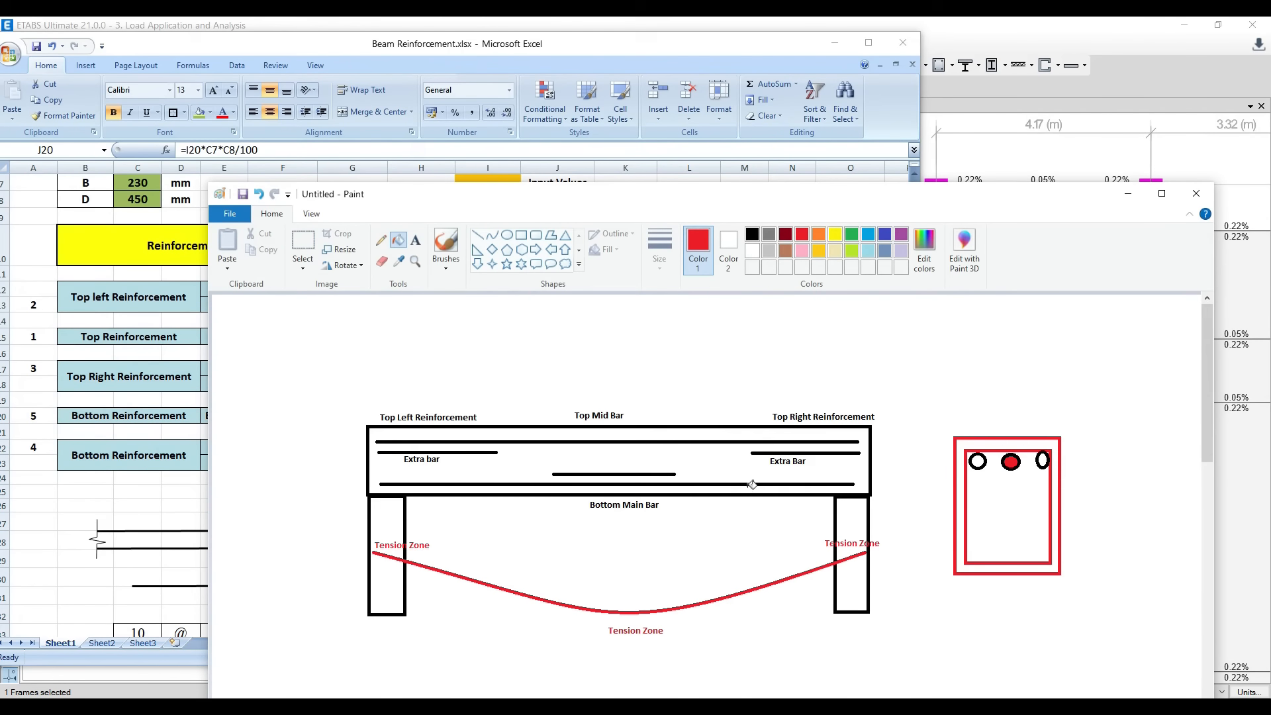
pyautogui.click(1128, 193)
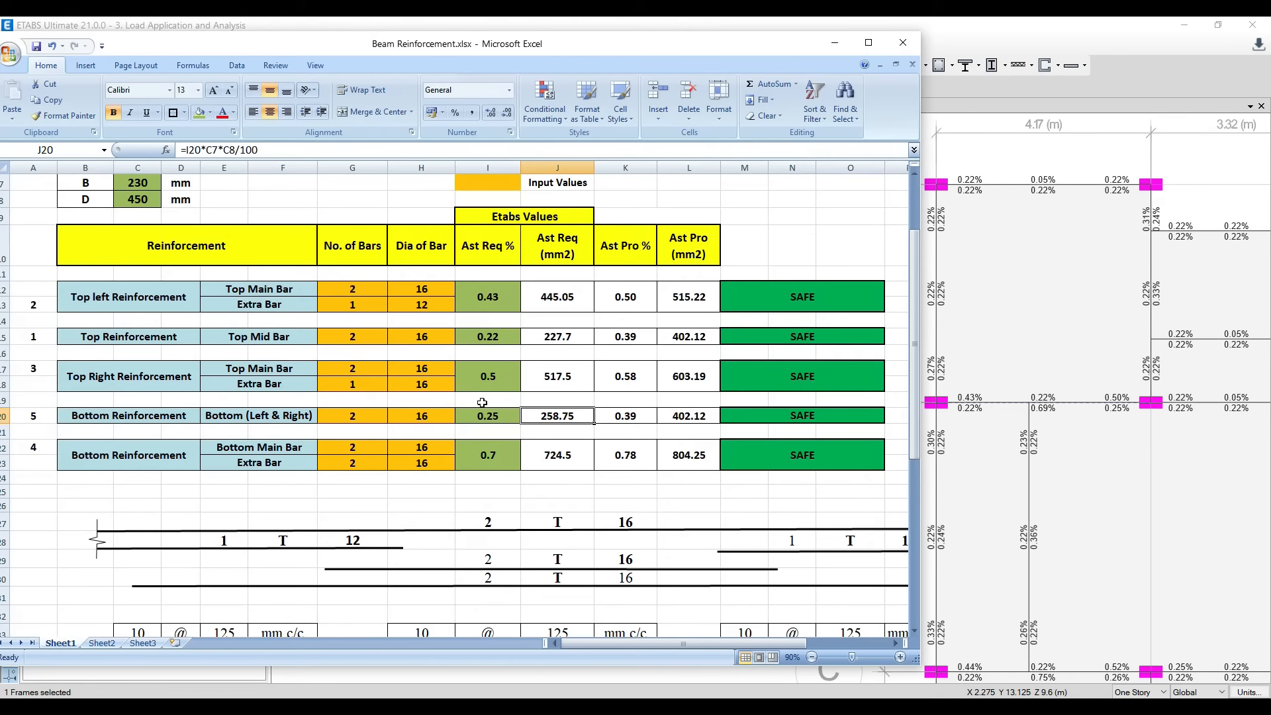
# Compare each Ast Req % value in the table with the beam's rebar percentages in the ETABS plan, then check the Paint sketch
pyautogui.click(488, 297)
pyautogui.moveTo(961, 399)
pyautogui.click(504, 334)
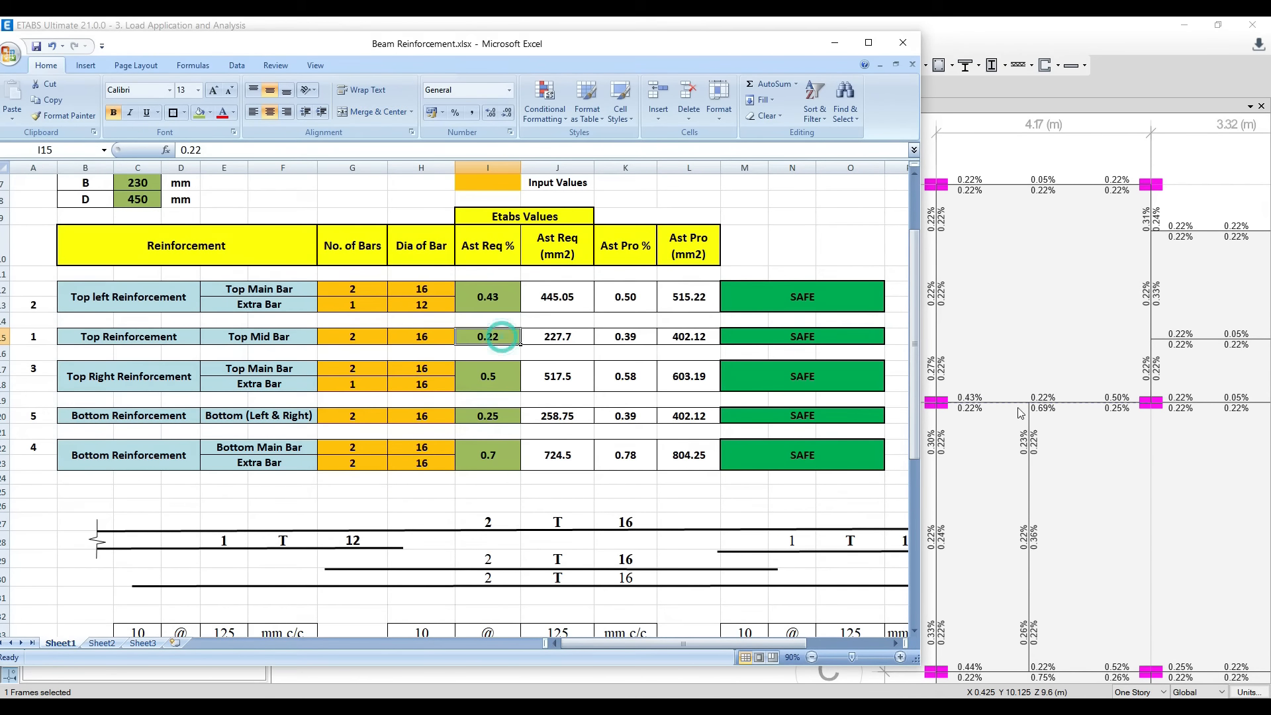
pyautogui.click(494, 376)
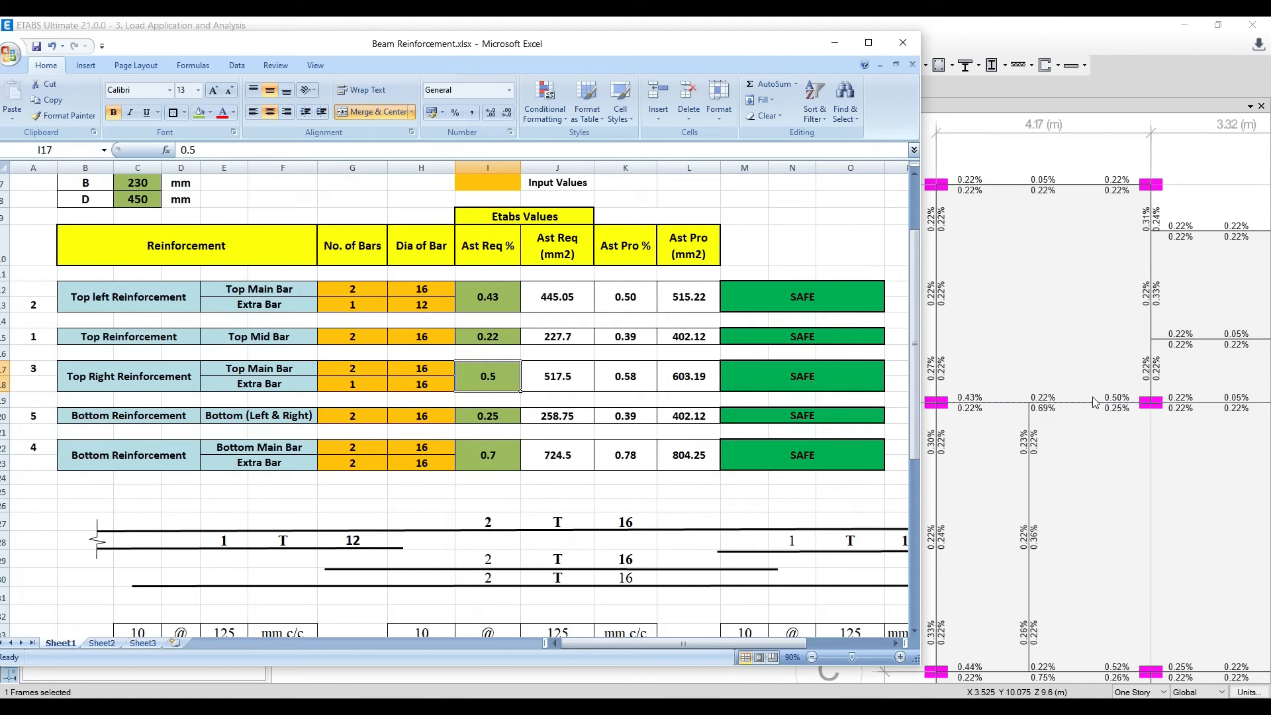
pyautogui.click(514, 423)
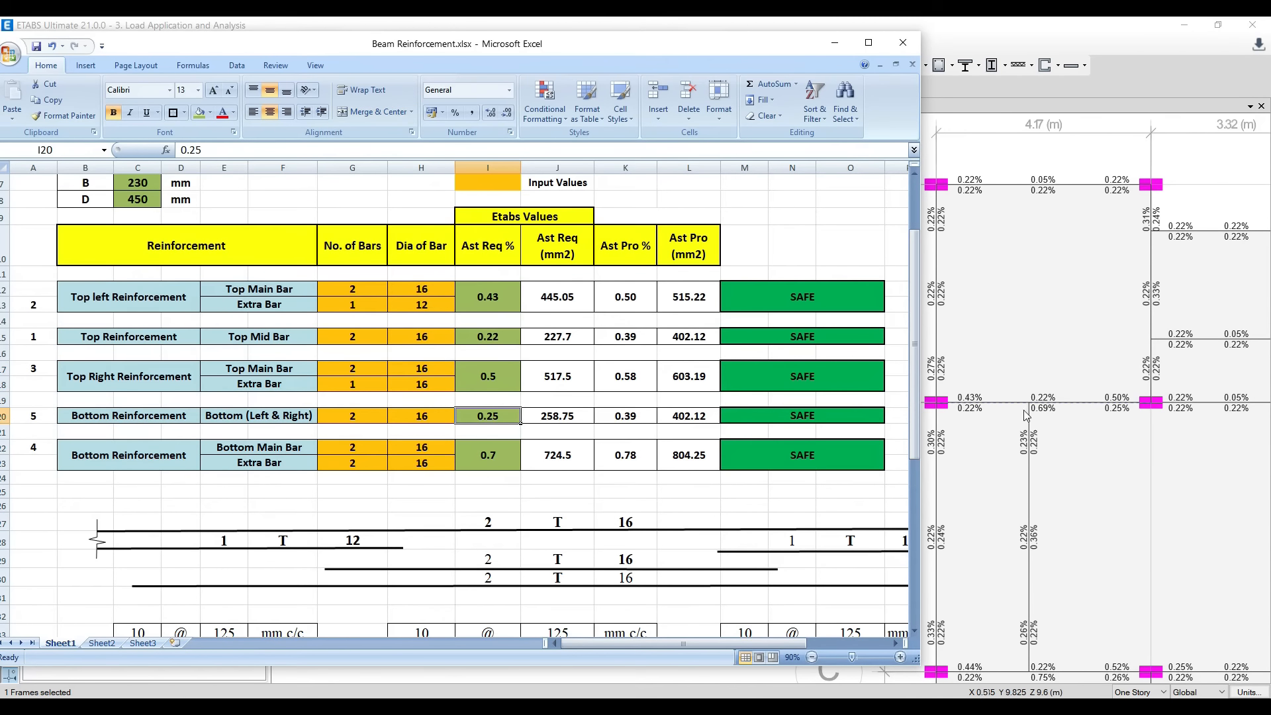
pyautogui.click(520, 456)
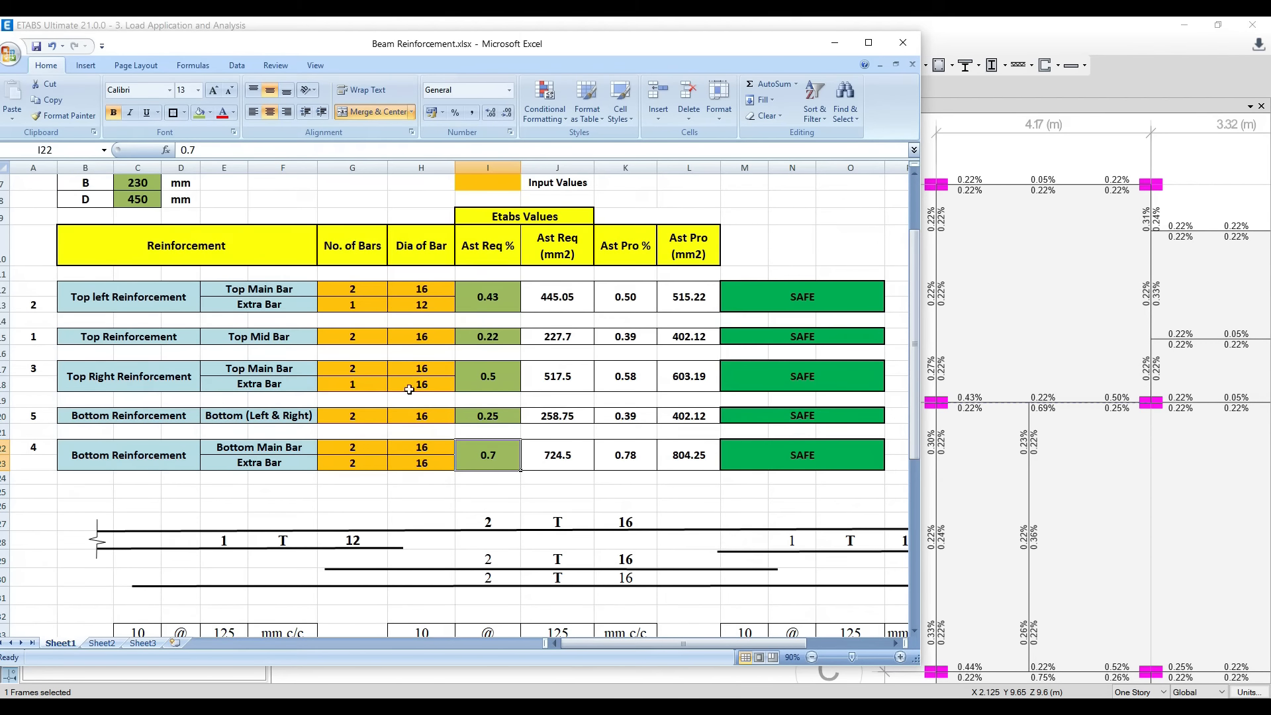
pyautogui.click(10, 337)
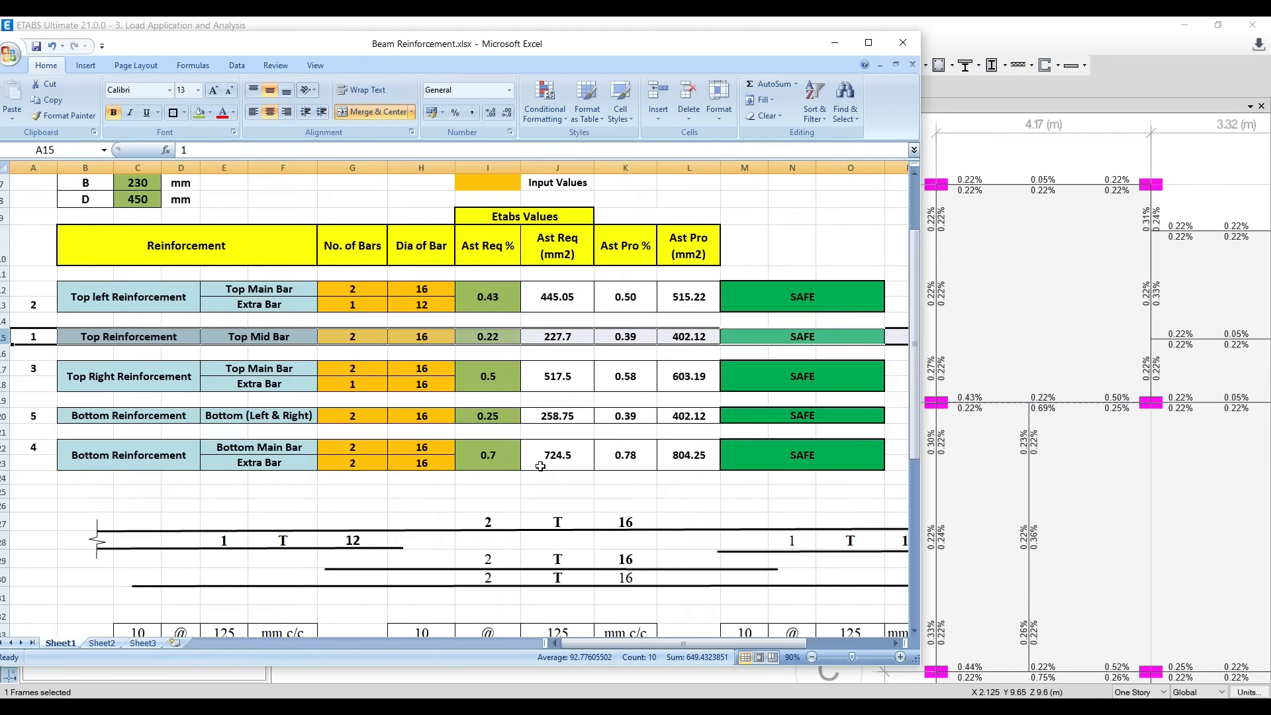
pyautogui.click(546, 706)
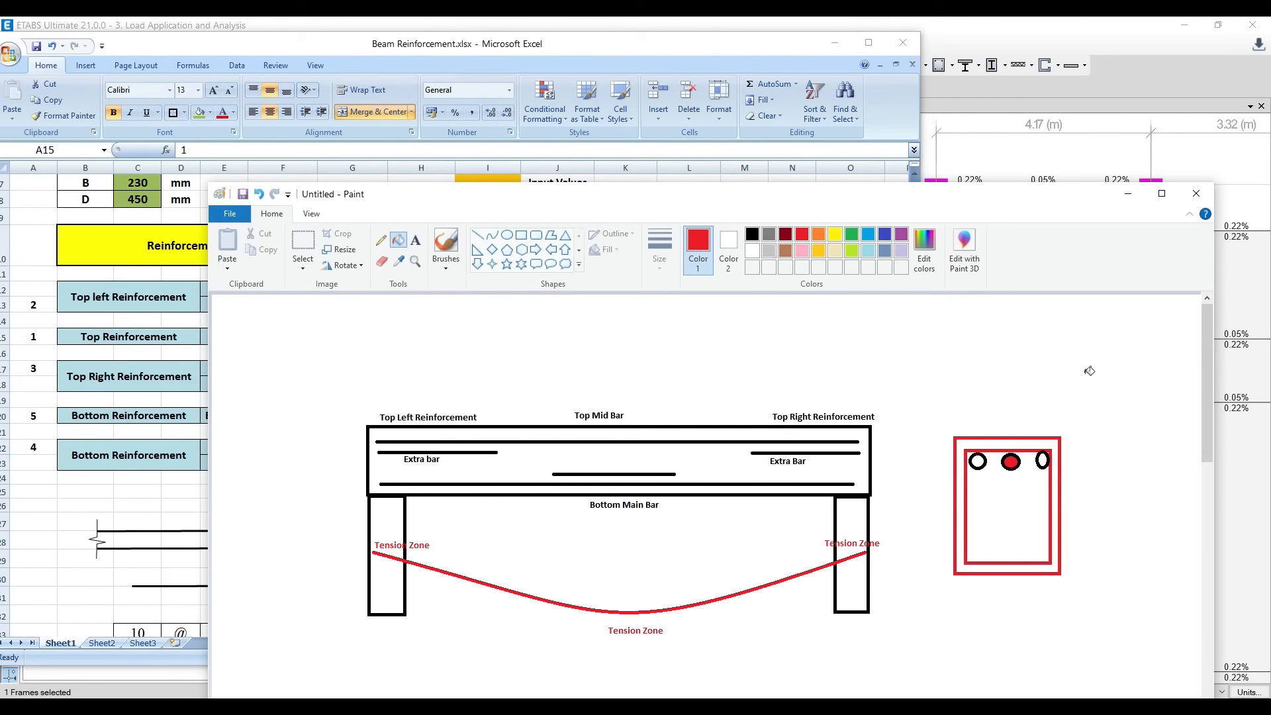
pyautogui.click(1128, 194)
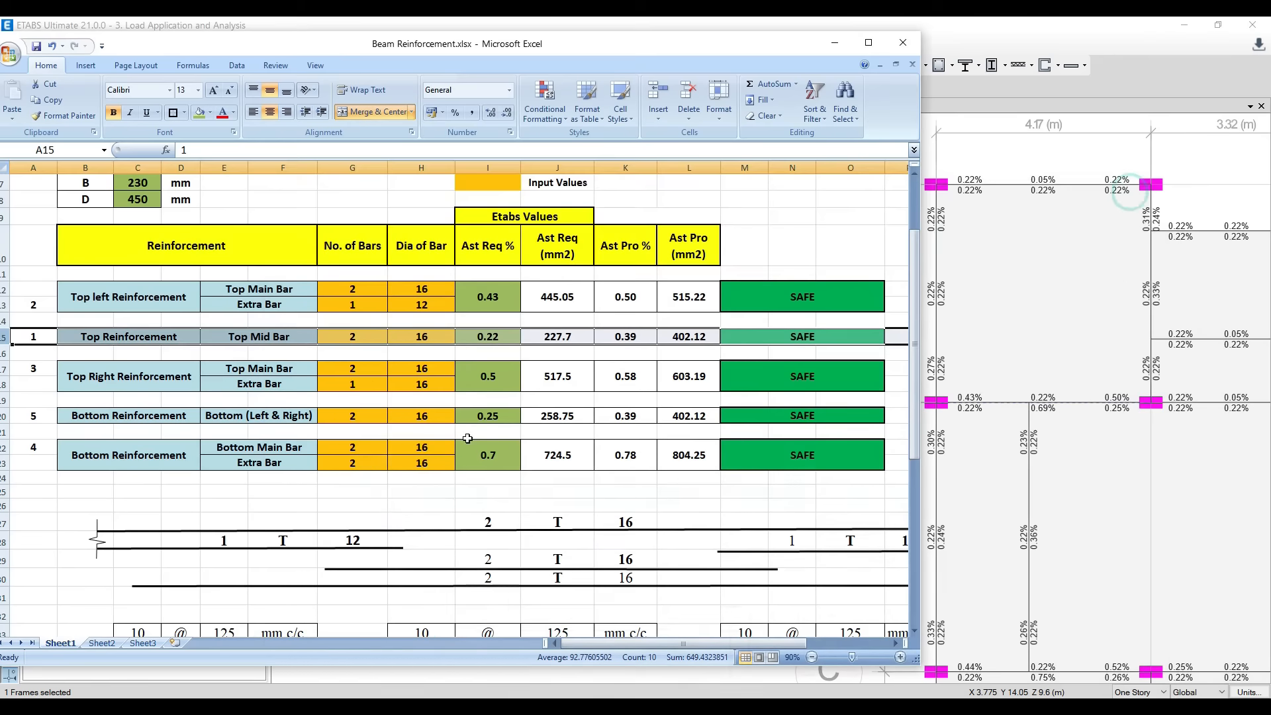
# Review the number and diameter of the top left, mid and right bars against the bar labels in the beam detail
pyautogui.click(396, 289)
pyautogui.moveTo(962, 411)
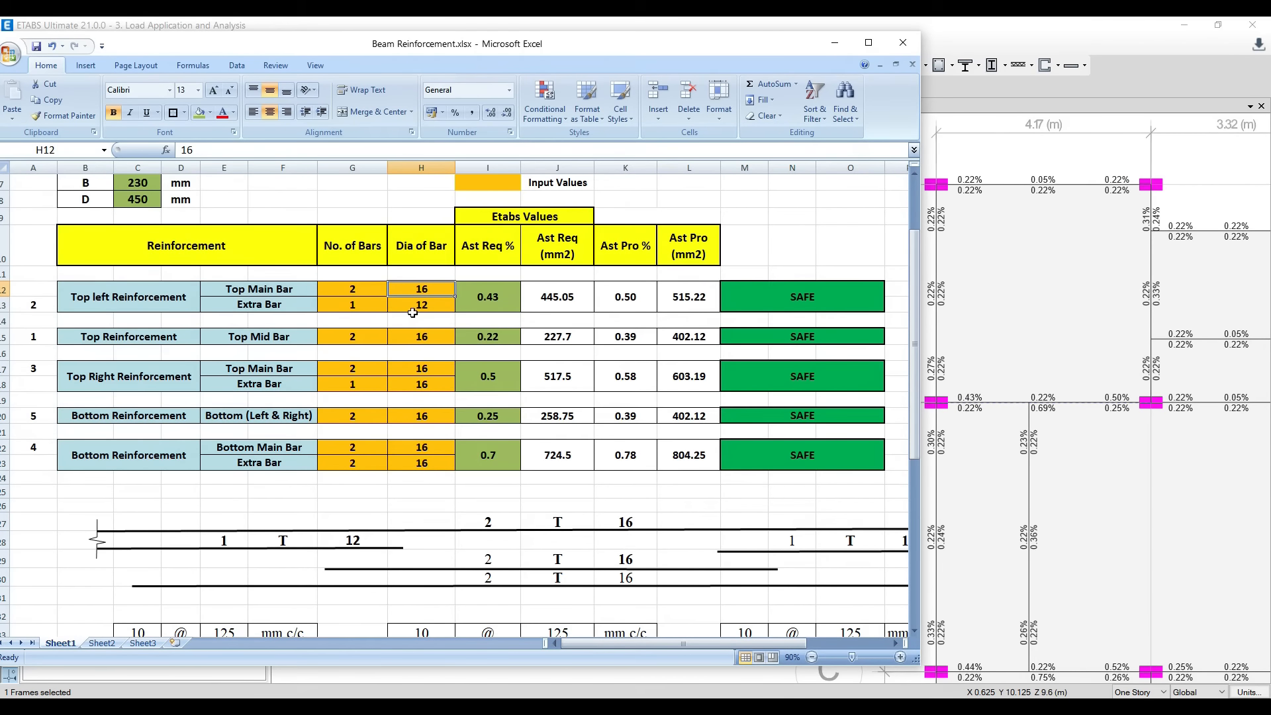
pyautogui.click(351, 290)
pyautogui.click(421, 288)
pyautogui.moveTo(343, 286); pyautogui.dragTo(437, 292)
pyautogui.moveTo(343, 336); pyautogui.dragTo(443, 339)
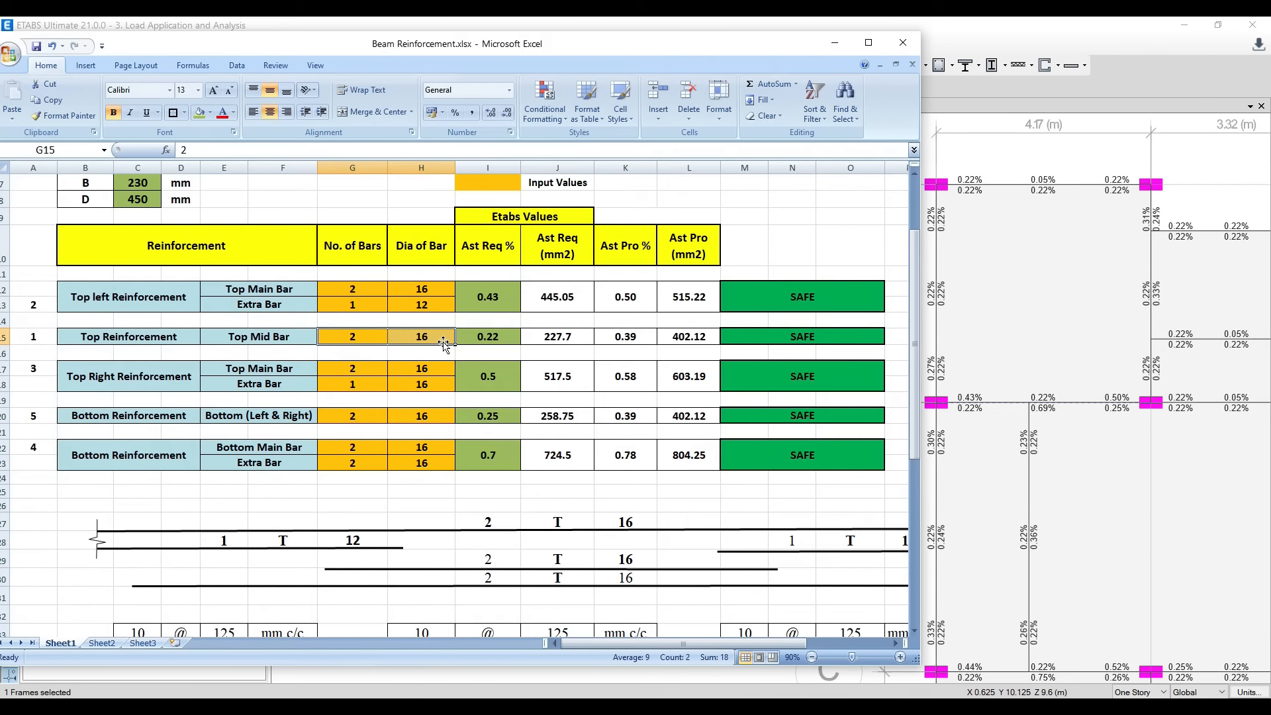
pyautogui.moveTo(352, 370); pyautogui.dragTo(414, 375)
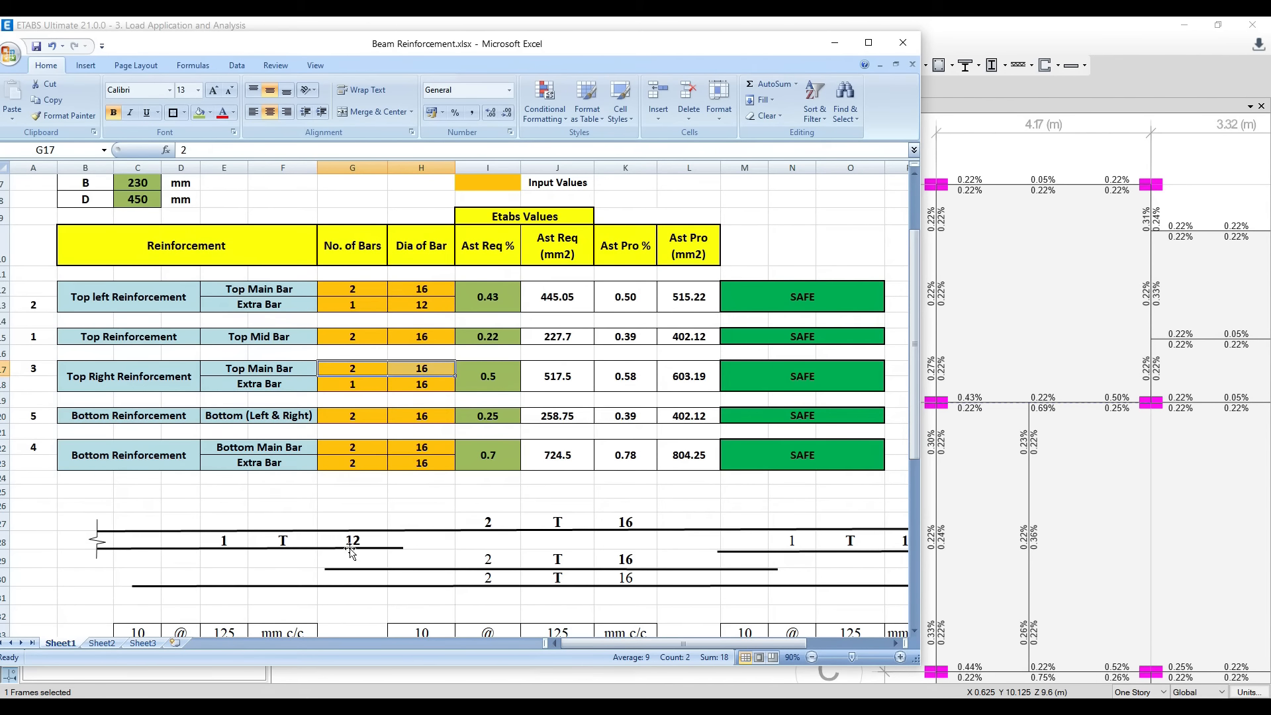
pyautogui.click(362, 398)
pyautogui.moveTo(731, 646); pyautogui.dragTo(745, 648)
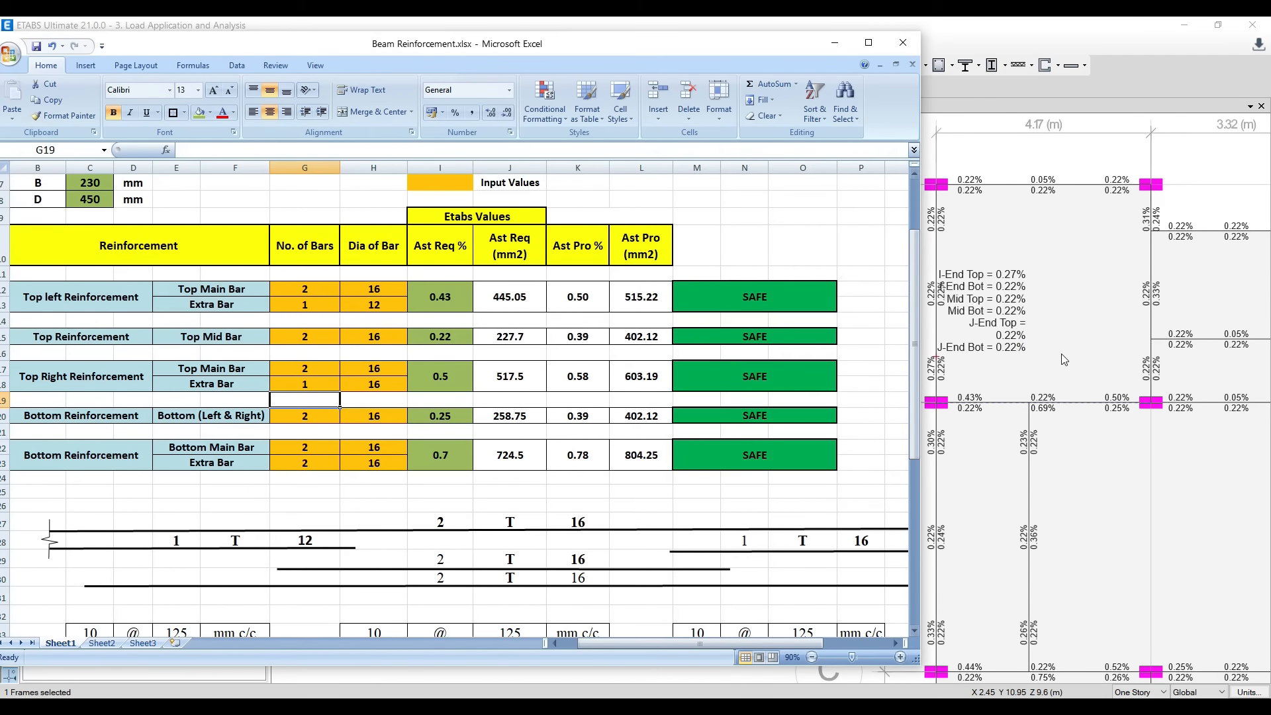
# Switch to ETABS to examine the rebar percentages across the second floor plan, then recheck the Bottom (Left & Right) bars in Excel
pyautogui.scroll(-2, 1041, 355)
pyautogui.moveTo(1022, 352); pyautogui.dragTo(856, 329)
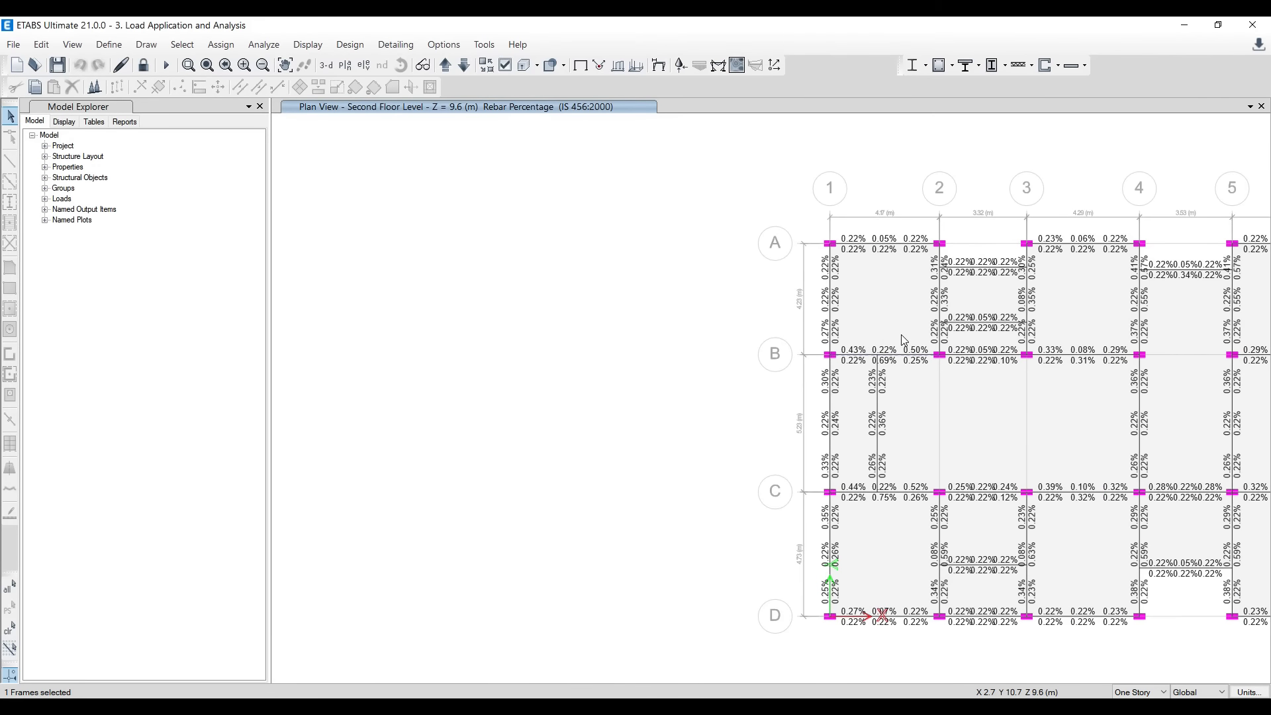
pyautogui.moveTo(937, 357); pyautogui.dragTo(819, 360)
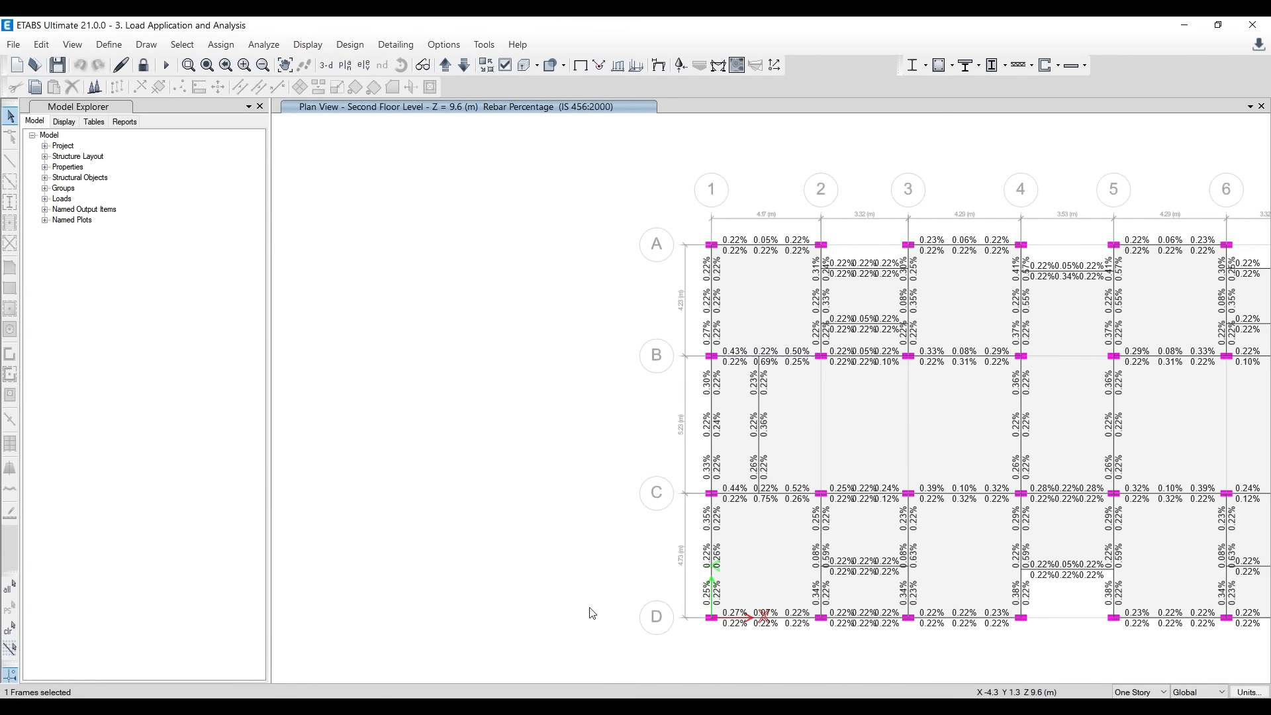
pyautogui.hotkey('alt', 'Tab')
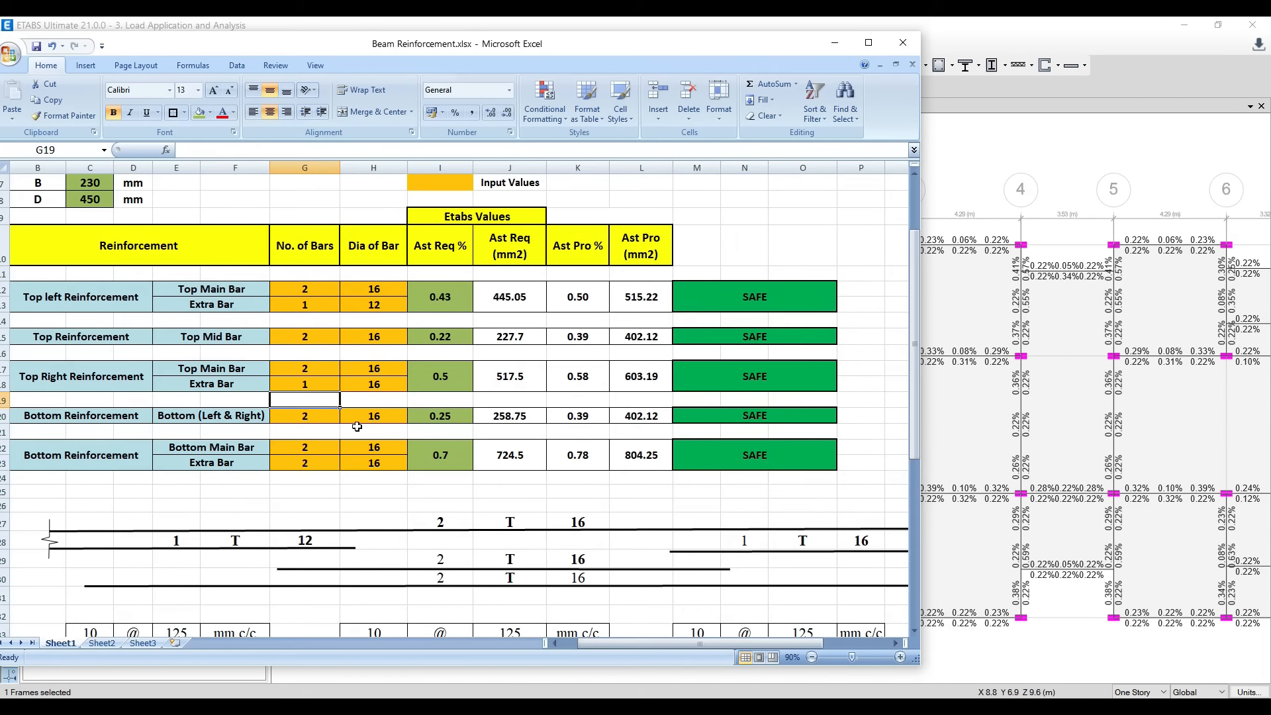
pyautogui.click(381, 417)
pyautogui.click(305, 416)
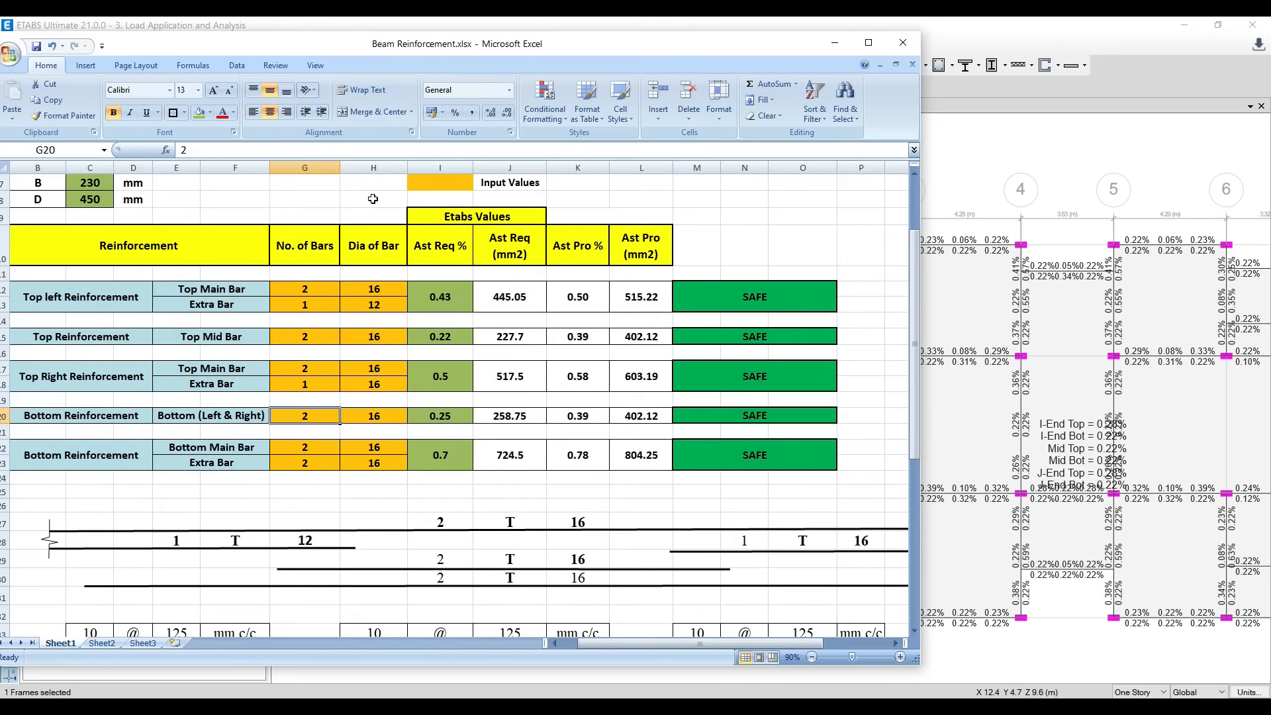
# Review the bottom main and extra bar inputs, then maximize the workbook window to examine the whole beam detail
pyautogui.moveTo(381, 47); pyautogui.dragTo(485, 55)
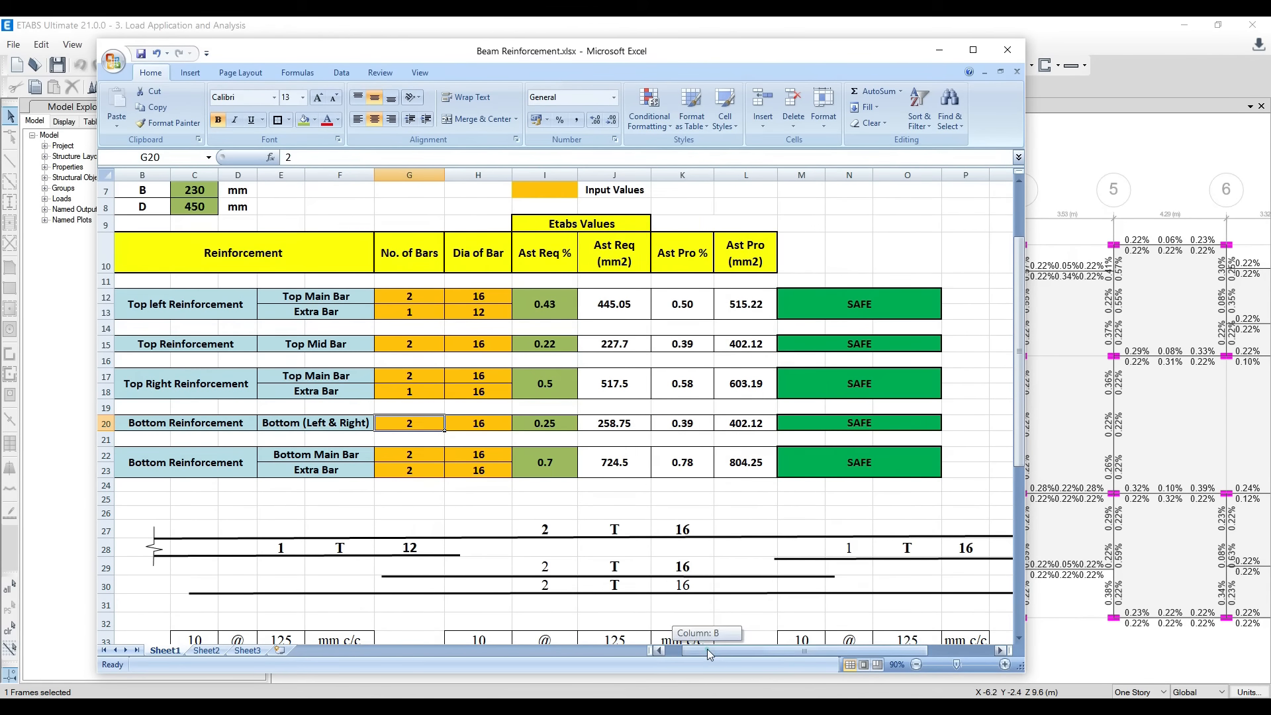
pyautogui.click(660, 650)
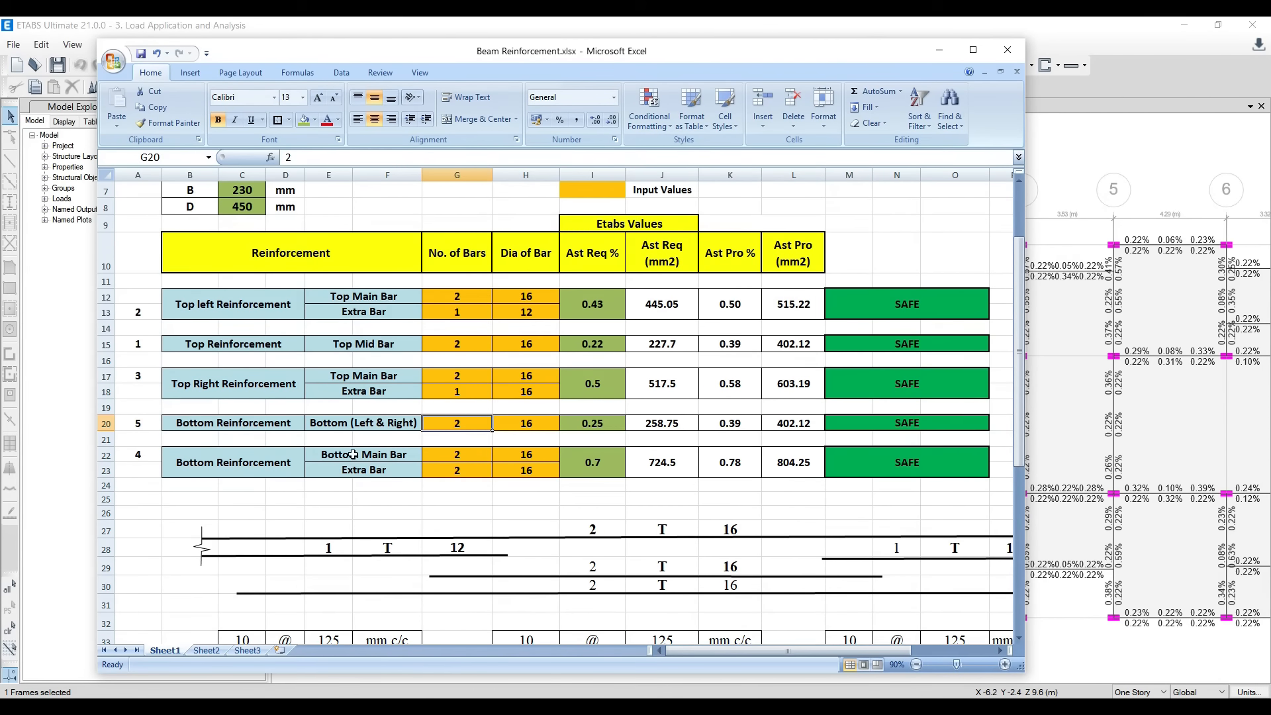
pyautogui.click(520, 457)
pyautogui.click(474, 459)
pyautogui.click(536, 466)
pyautogui.click(537, 455)
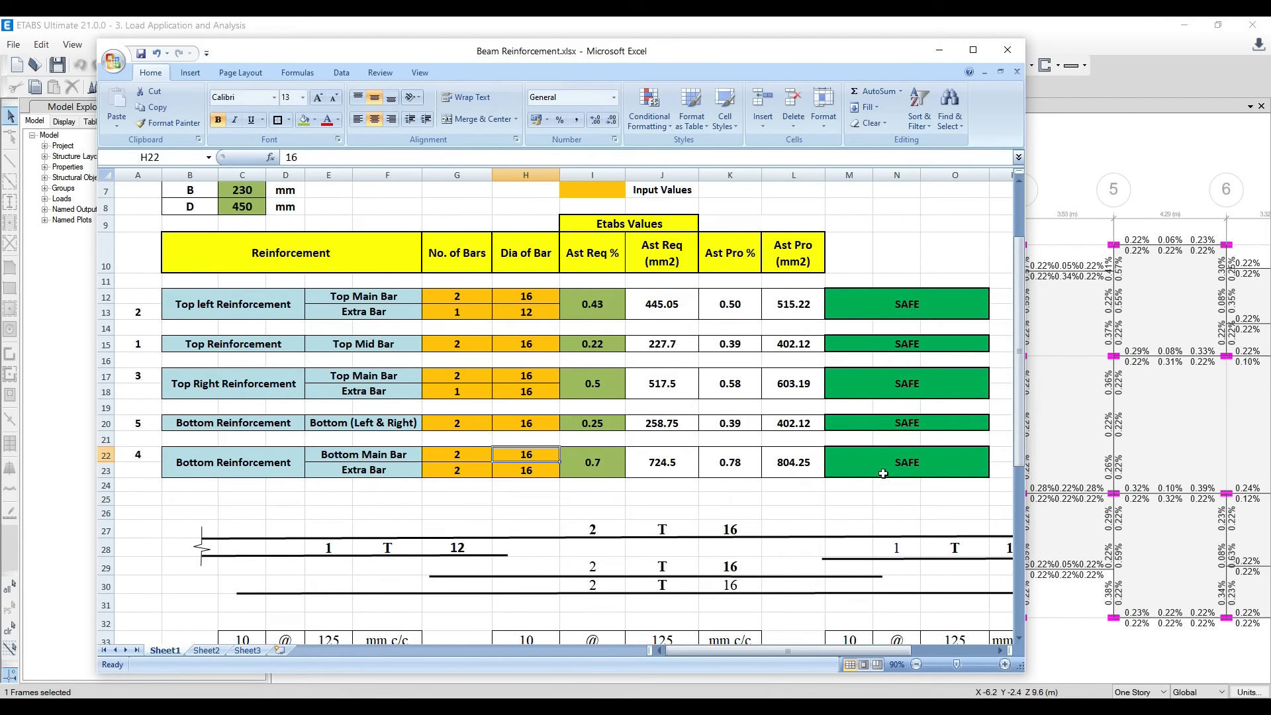
pyautogui.doubleClick(869, 55)
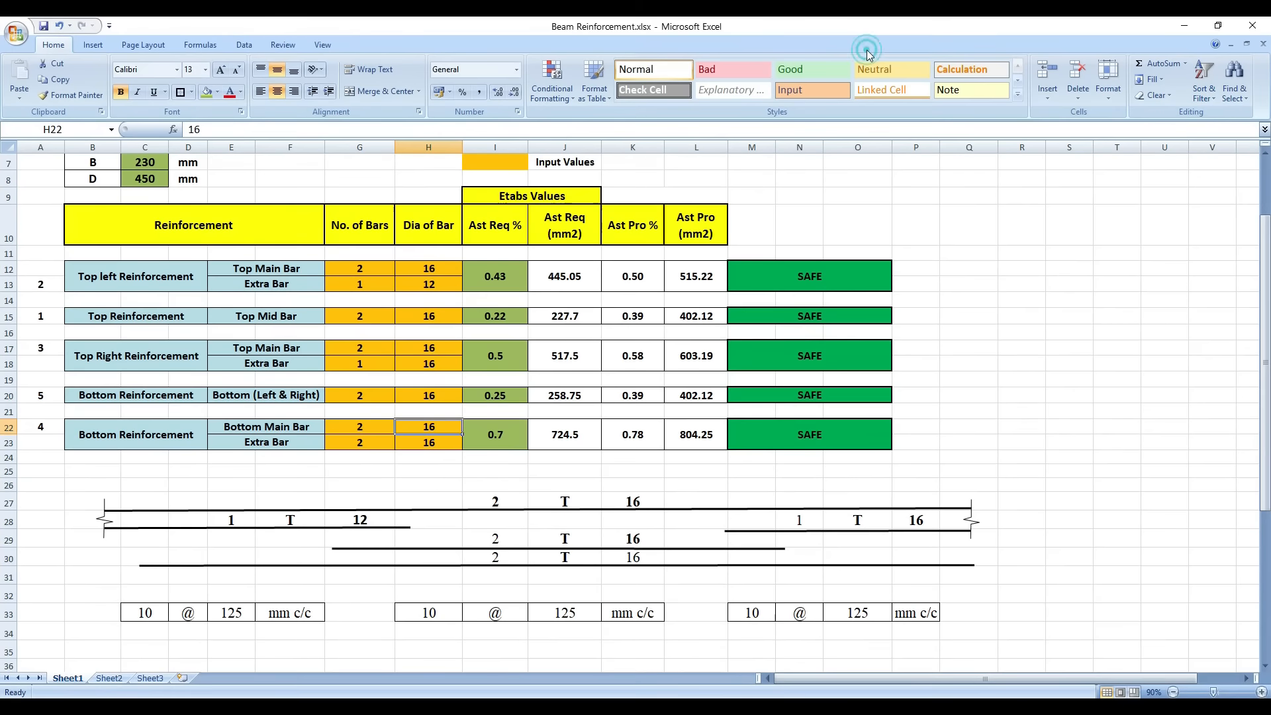
pyautogui.scroll(-1, 473, 506)
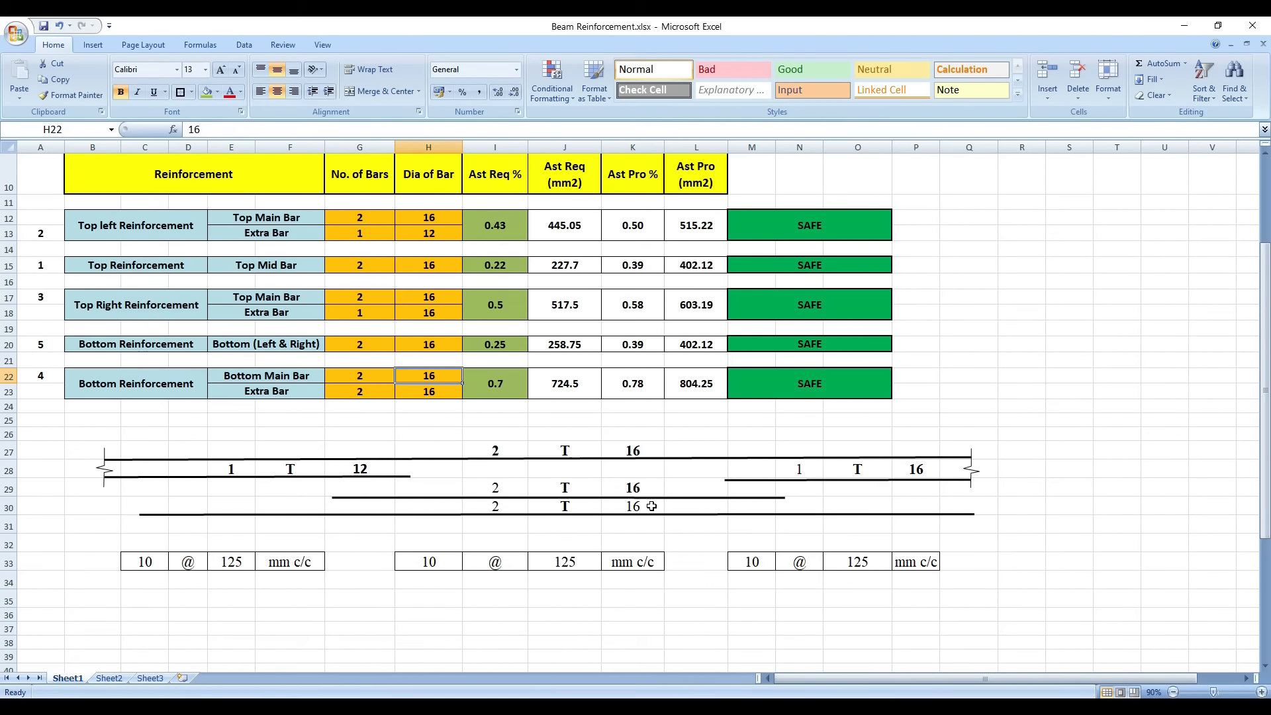
# Enter 400 mm2/m as the Asv/S value in the Shear Reinforcement Calculation and review the tie bar inputs
pyautogui.scroll(-5, 651, 506)
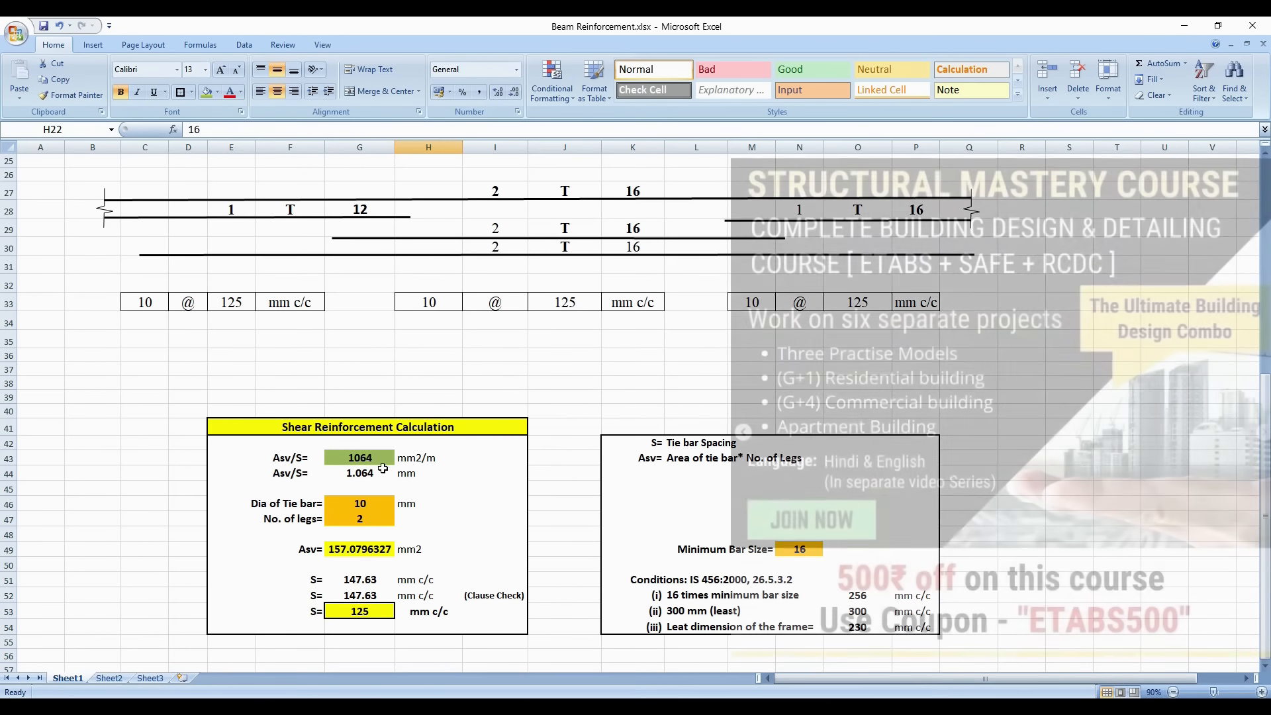
pyautogui.click(381, 464)
pyautogui.write('400')
pyautogui.click(371, 518)
pyautogui.click(374, 504)
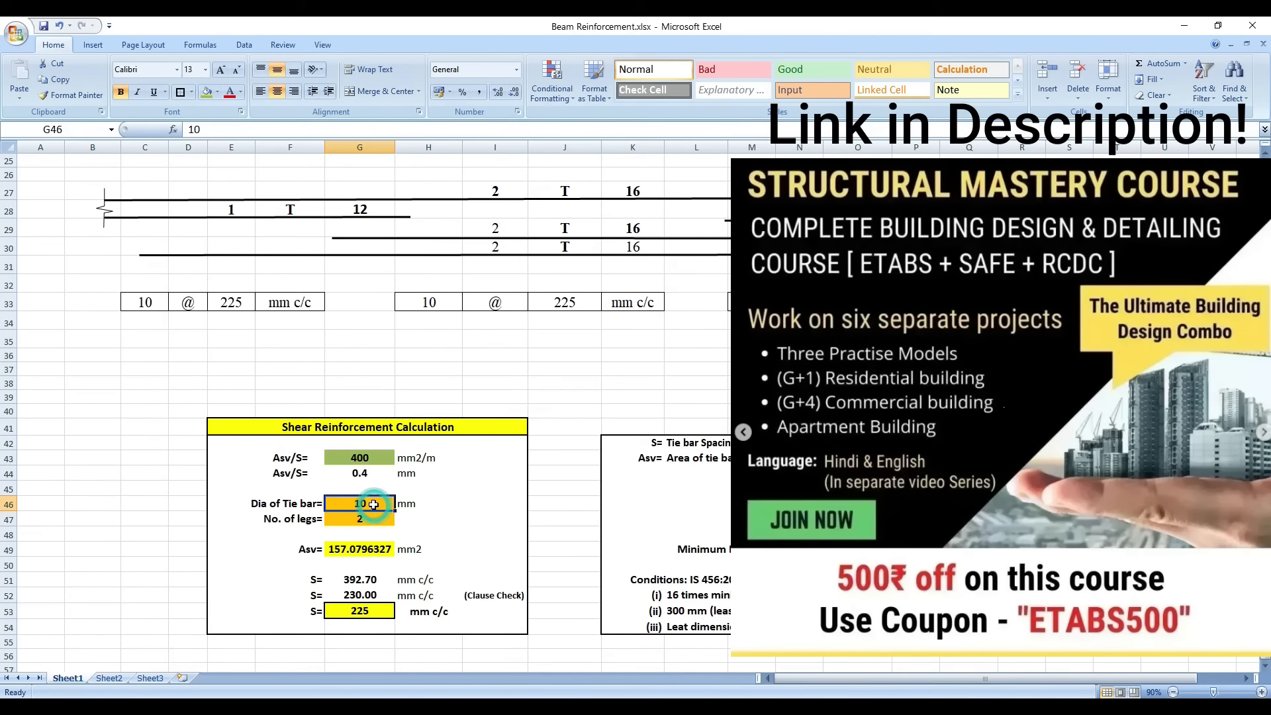
pyautogui.scroll(-2, 374, 504)
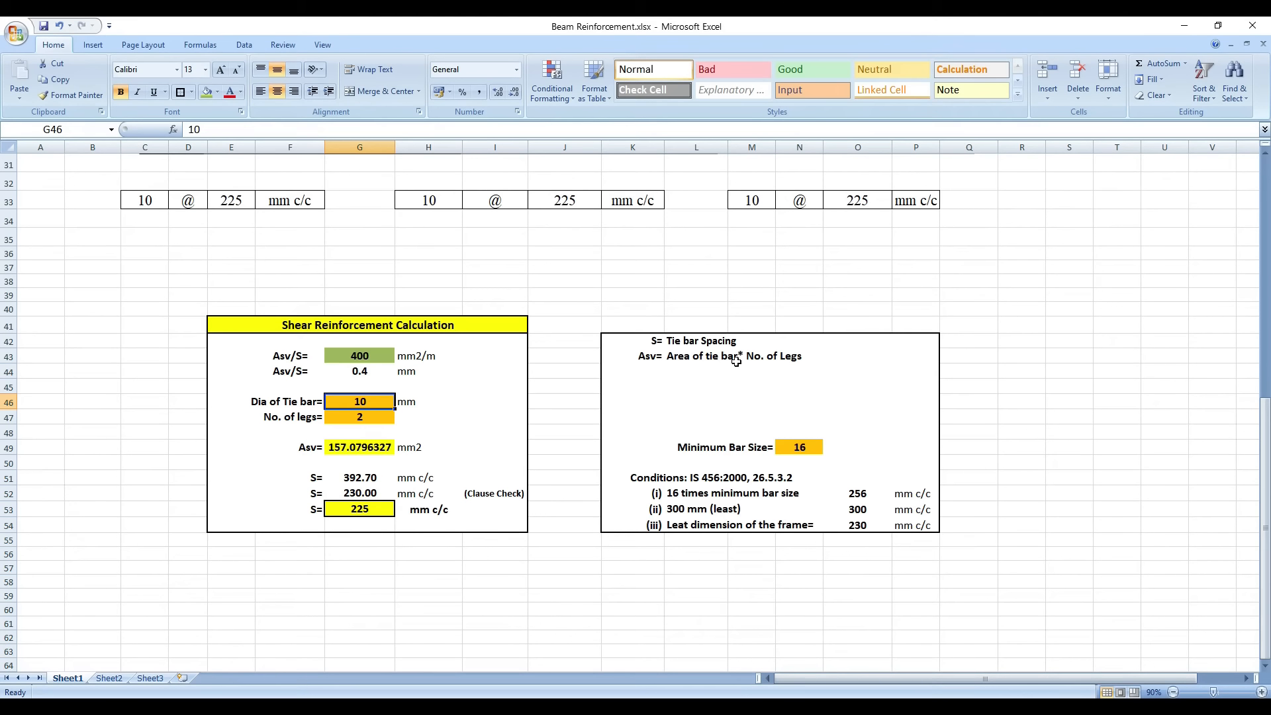
# Compare the number of tie bar legs with the beam cross-section in the Paint sketch, then return to Excel
pyautogui.click(373, 421)
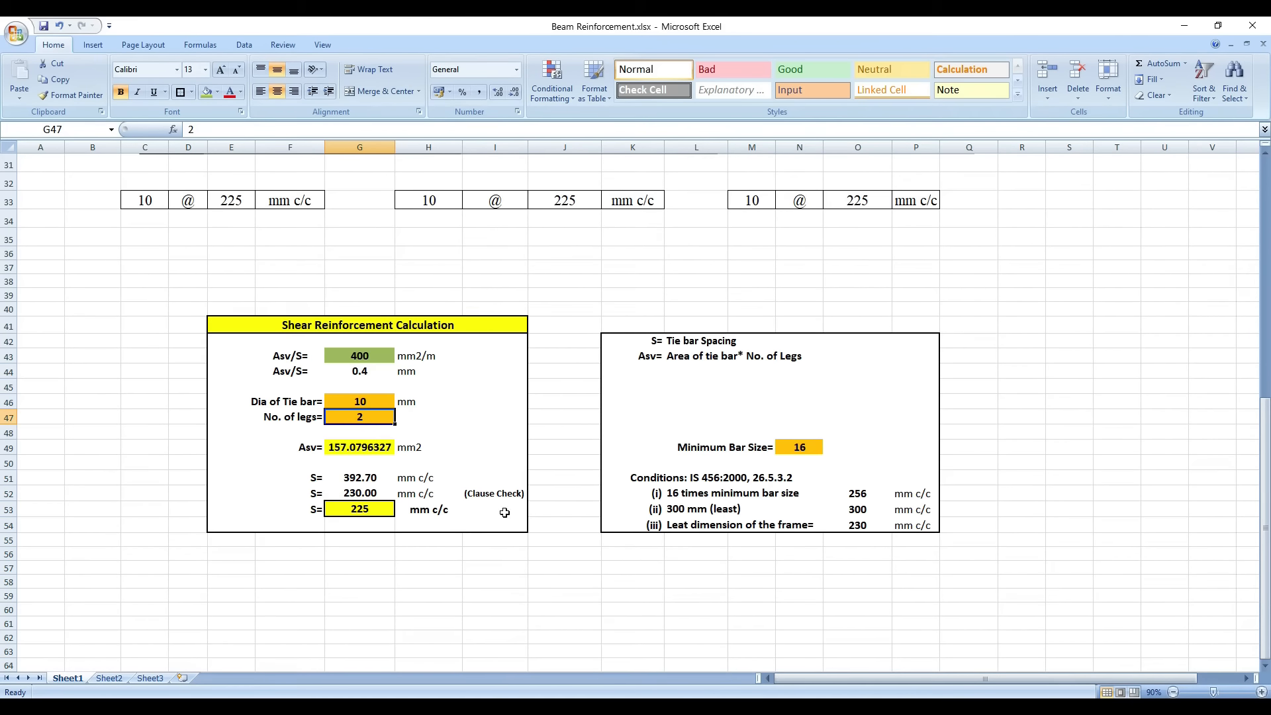
pyautogui.hotkey('alt', 'Tab')
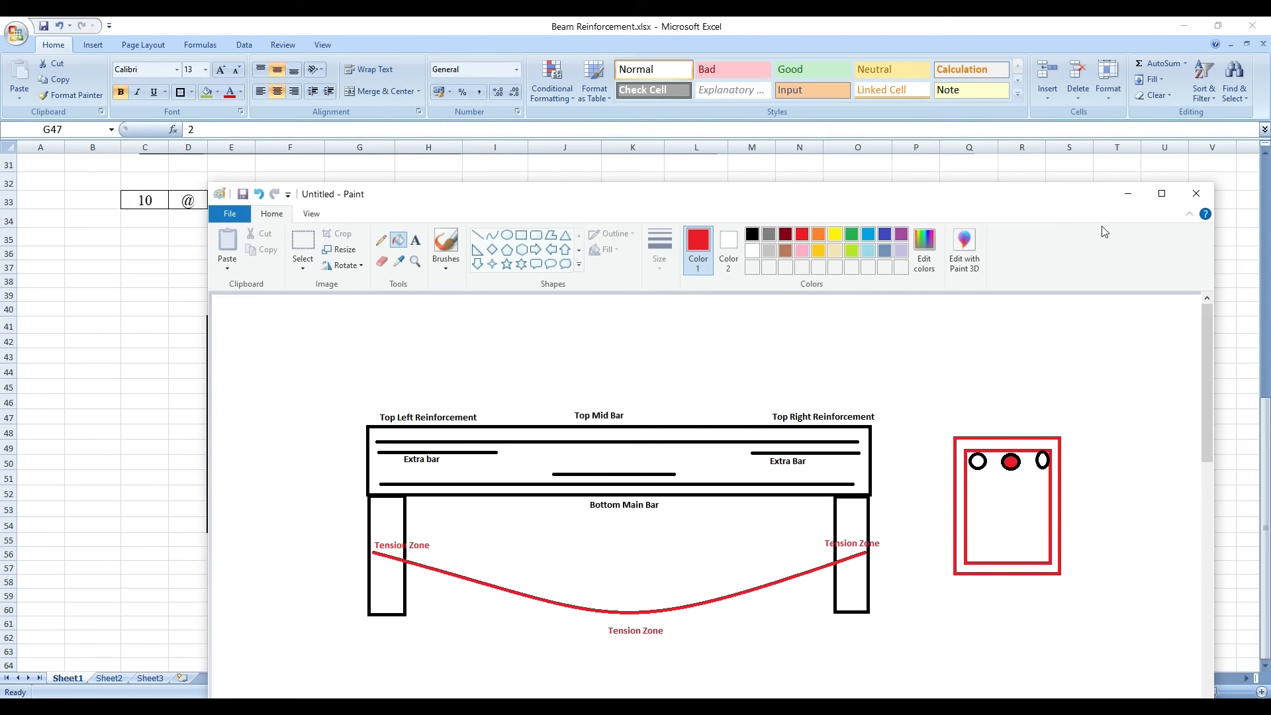
pyautogui.click(1127, 194)
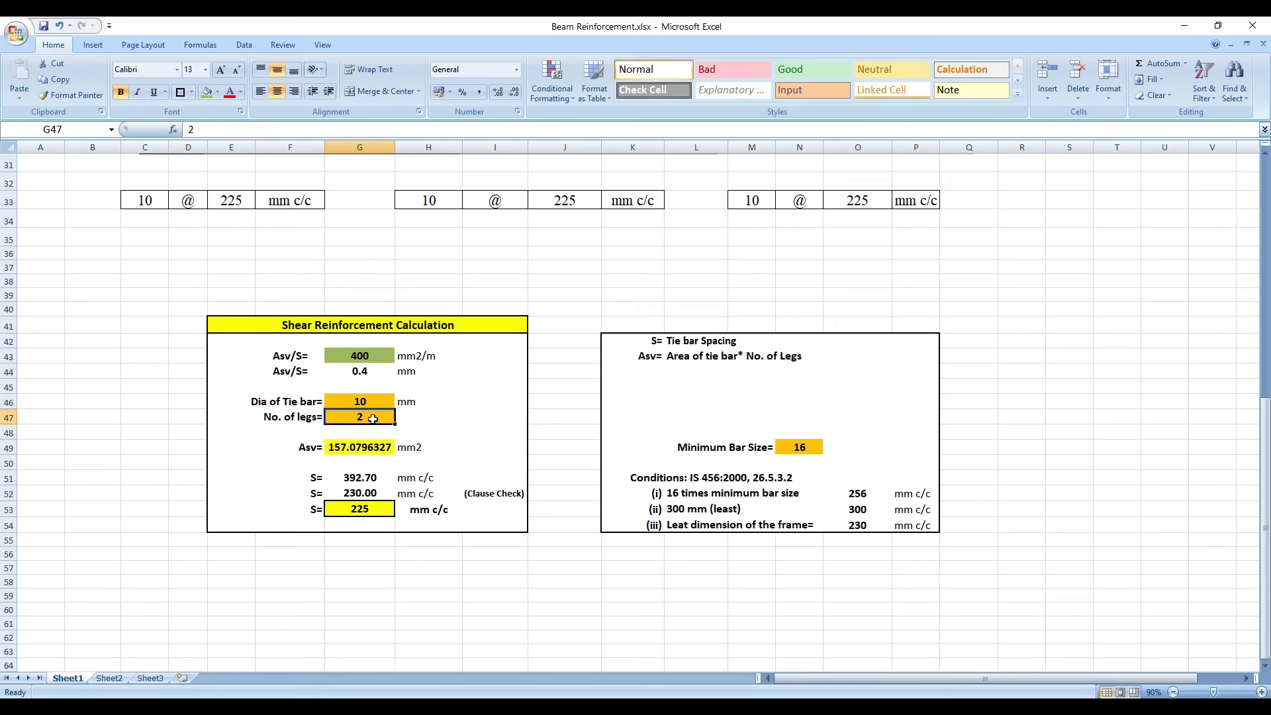
# Set the tie bar diameter to 8 mm and check the rounded spacing S
pyautogui.click(375, 400)
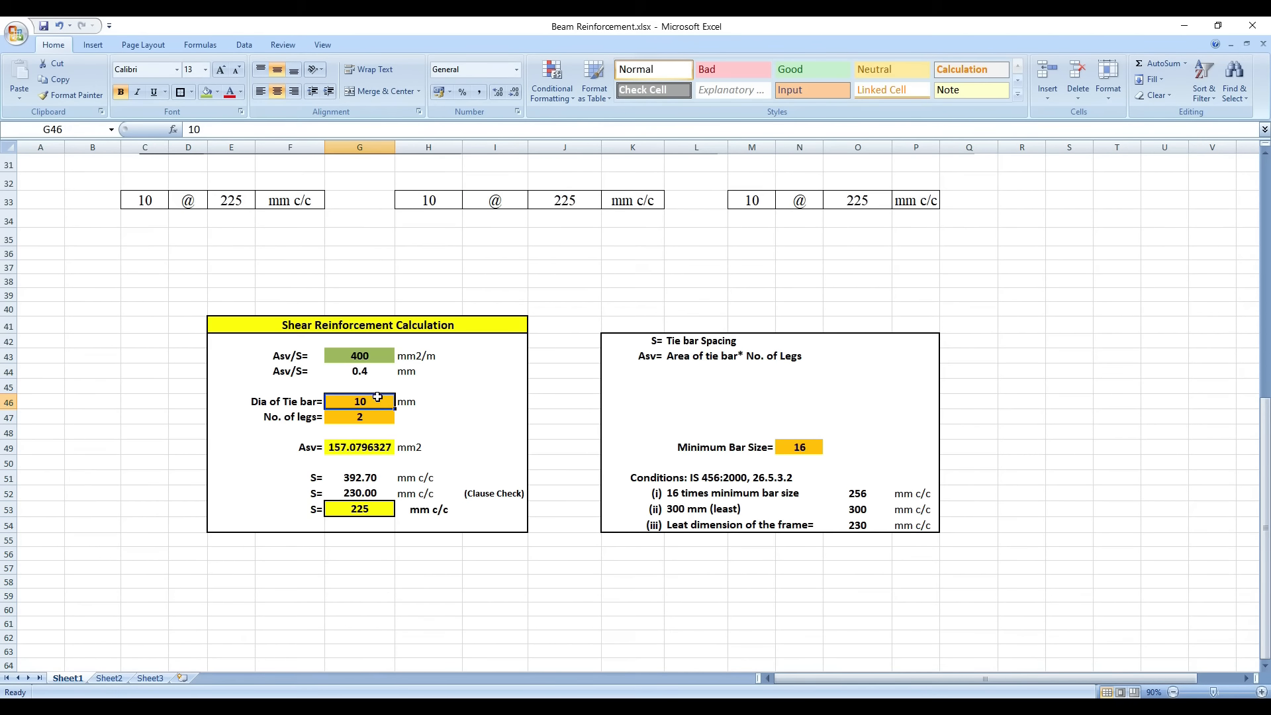
pyautogui.write('8')
pyautogui.press('Return')
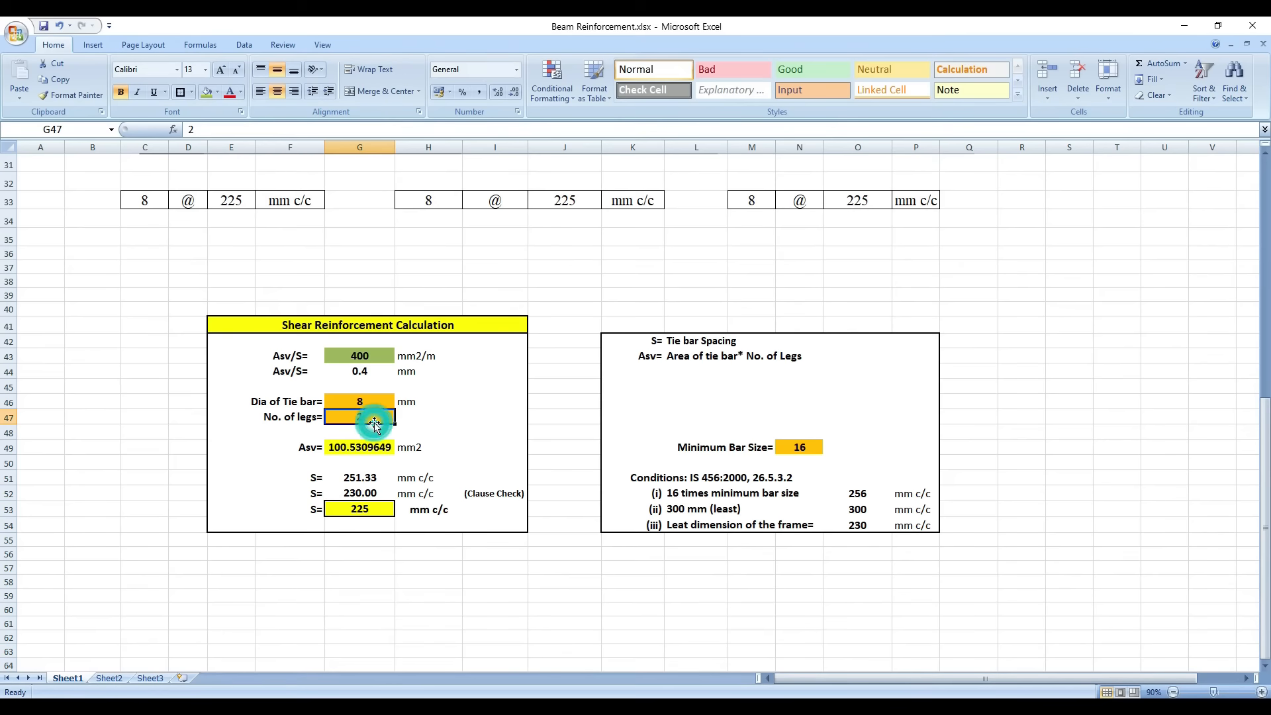
pyautogui.click(362, 517)
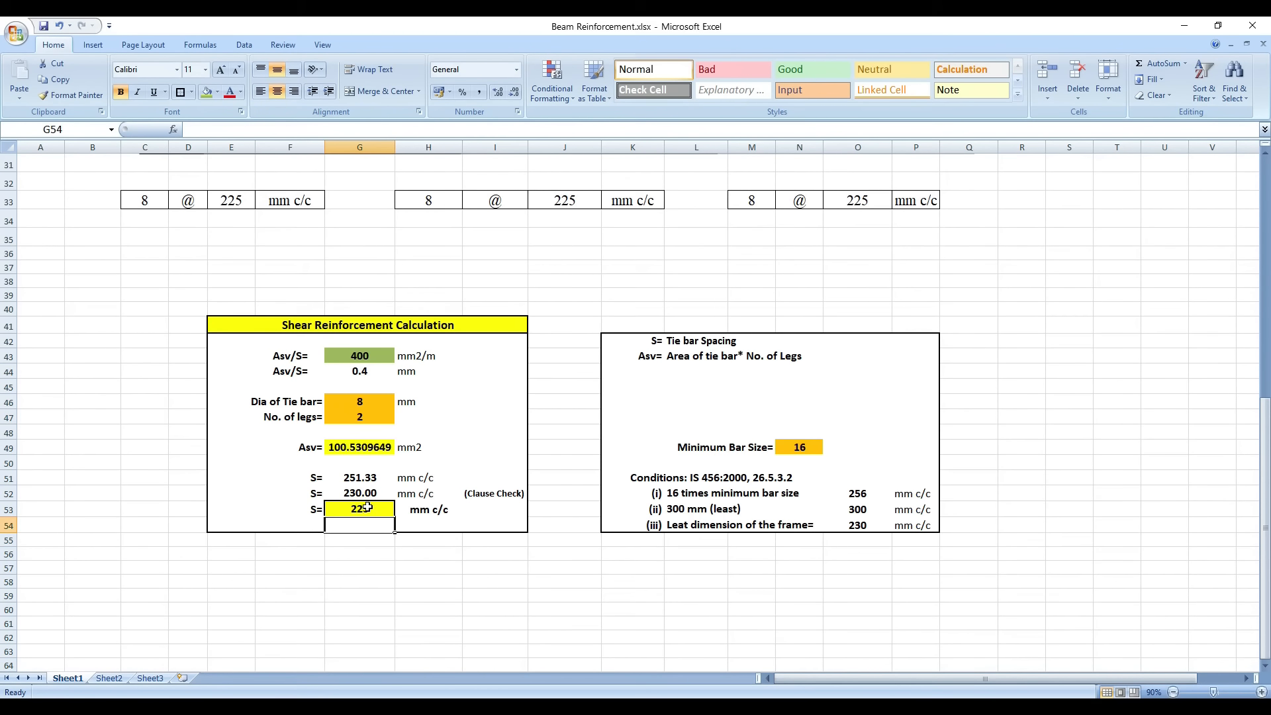
# Switch to ETABS, display Shear Reinforcing as the concrete design output, and examine the grid B beam between grids 1 and 2
pyautogui.click(382, 356)
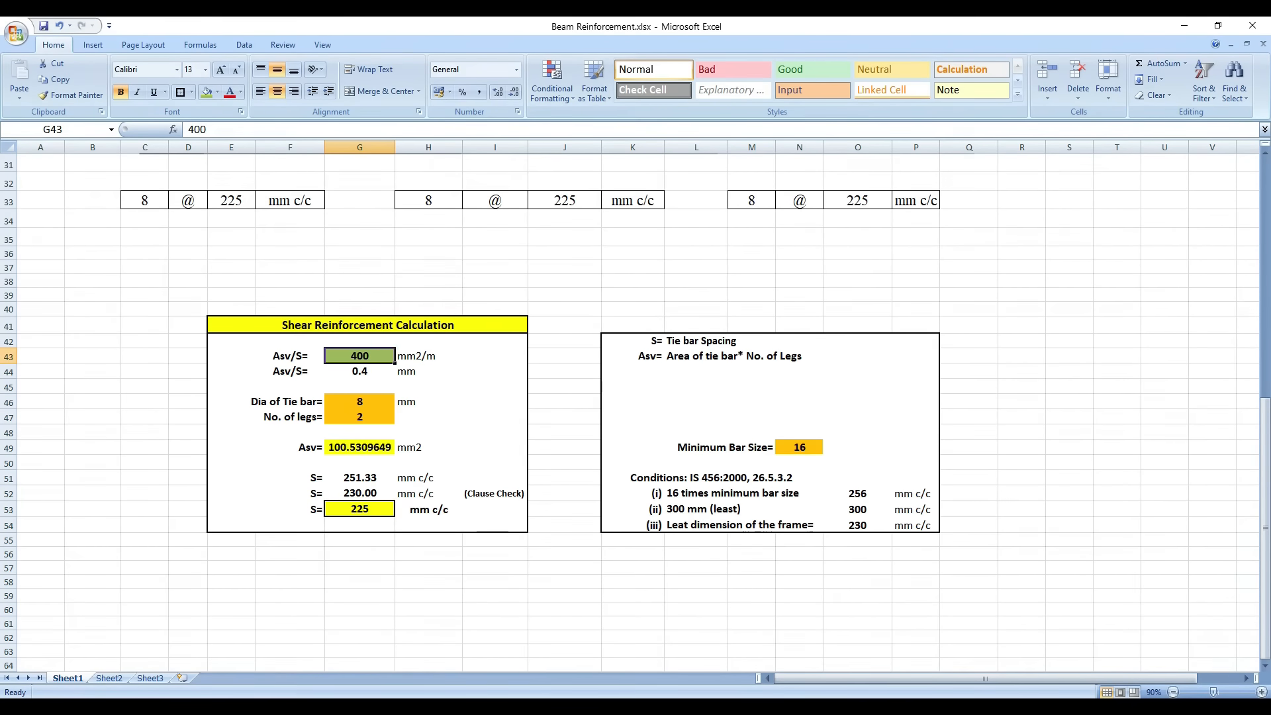
pyautogui.click(583, 707)
pyautogui.click(951, 67)
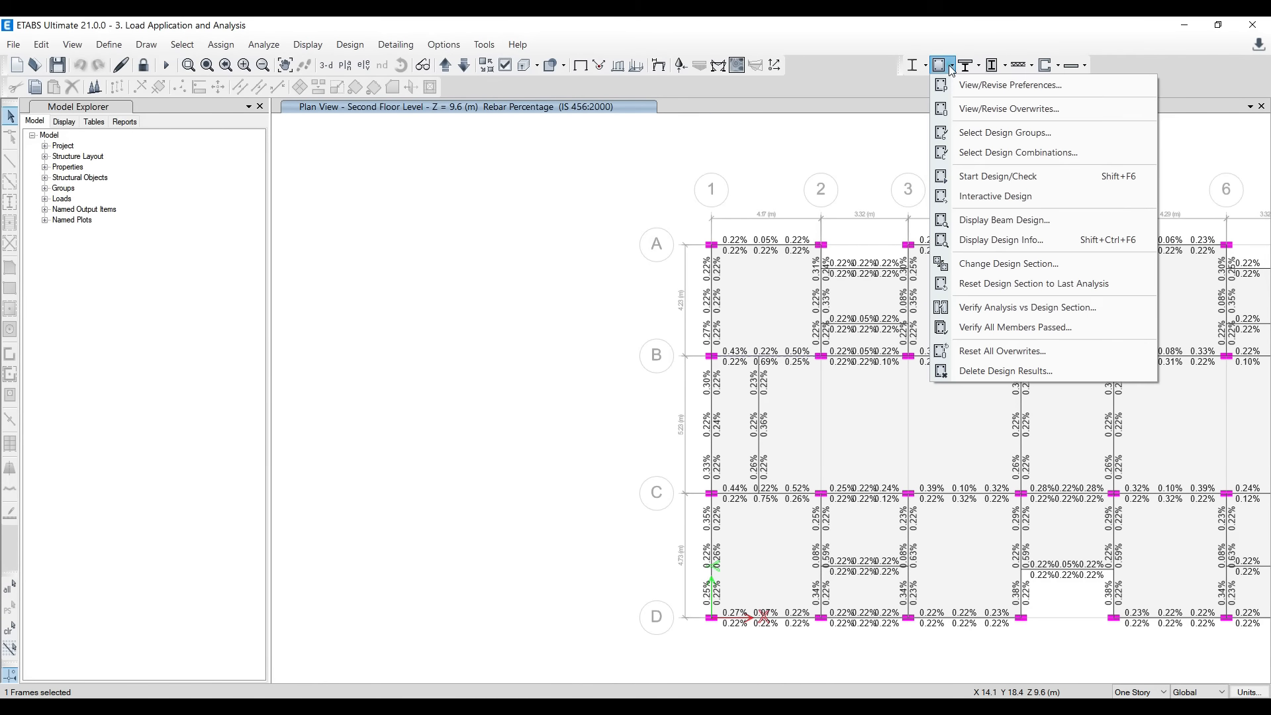
pyautogui.click(1023, 242)
pyautogui.click(701, 335)
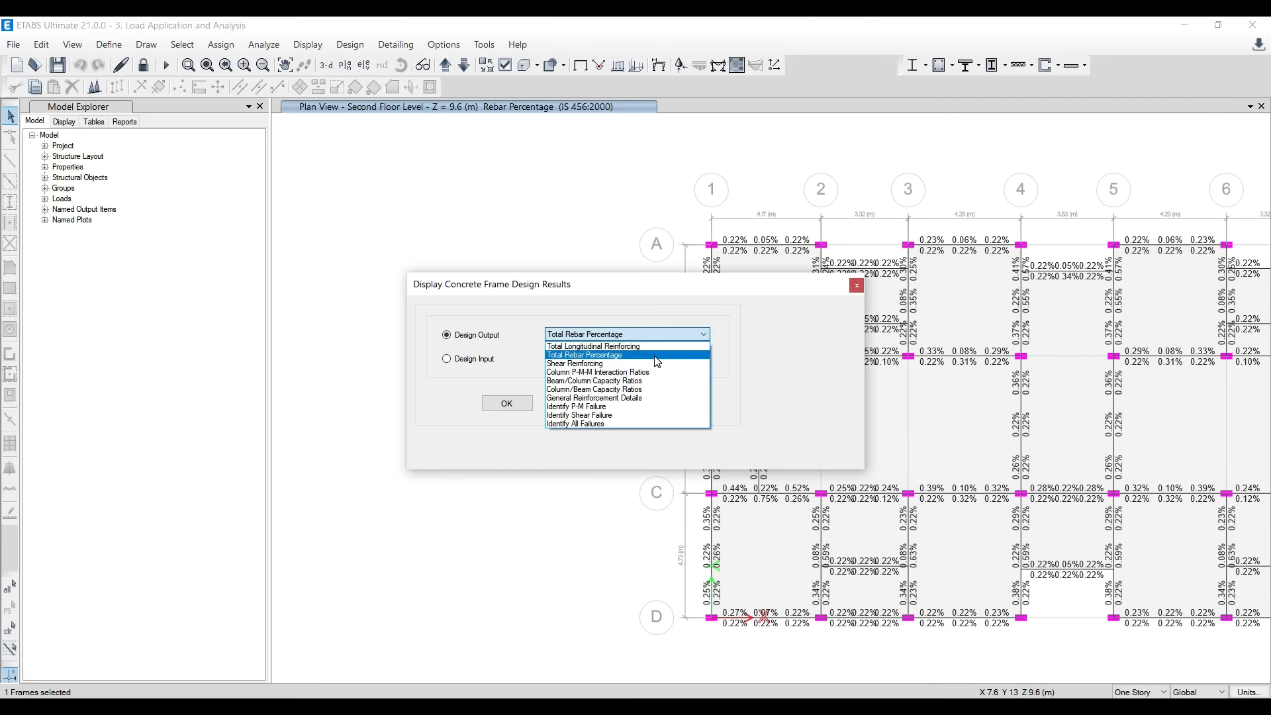
pyautogui.click(583, 365)
pyautogui.click(658, 403)
pyautogui.click(508, 405)
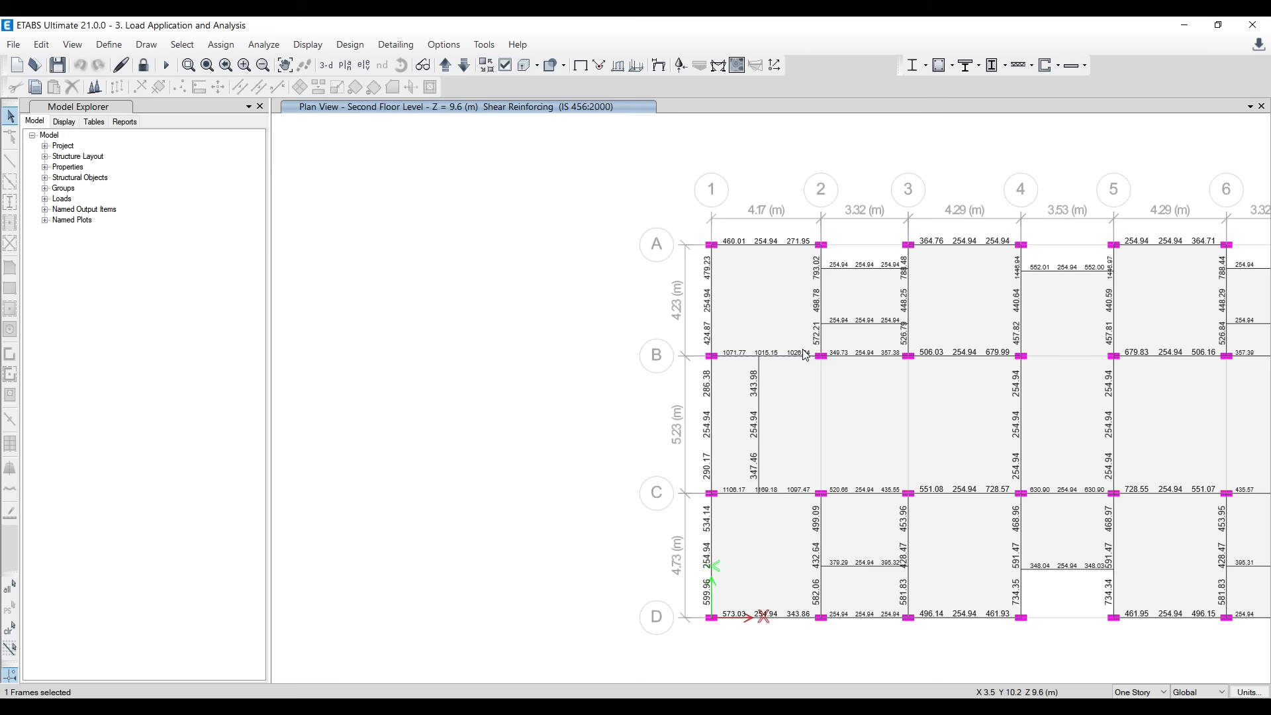
pyautogui.scroll(3, 805, 355)
pyautogui.moveTo(675, 364)
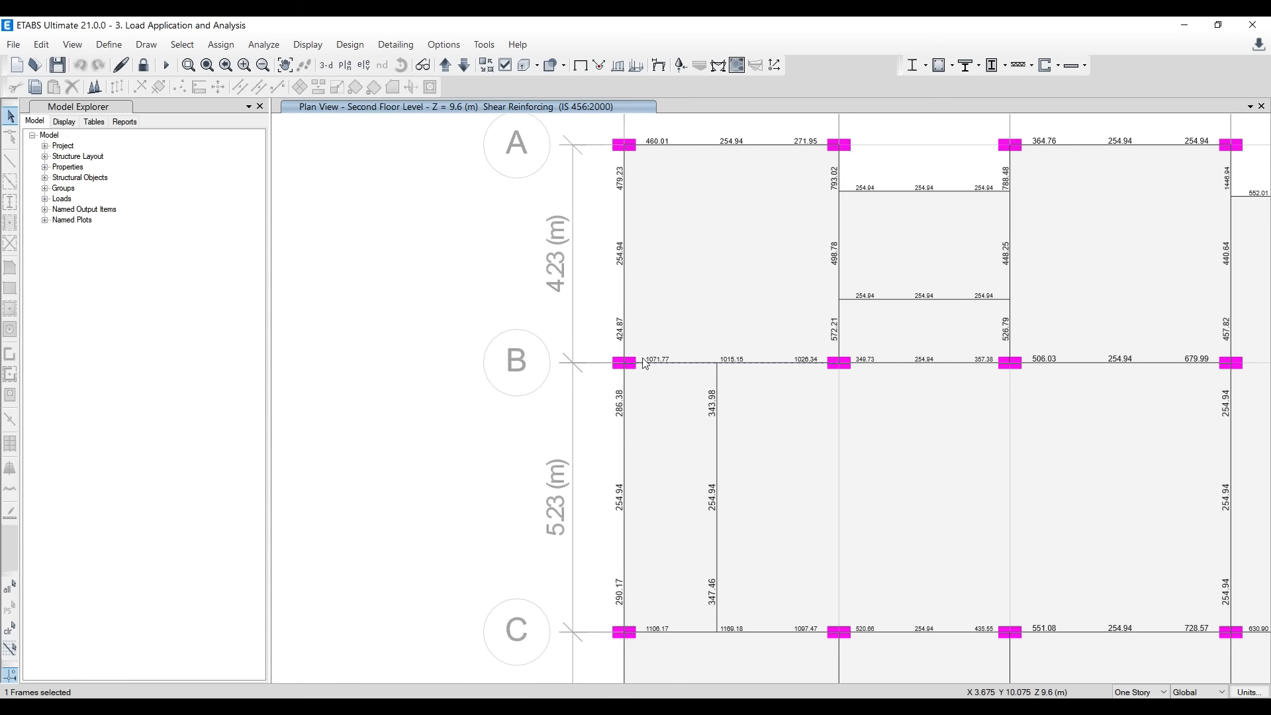
pyautogui.moveTo(747, 365)
# Return to Excel, set Asv/S to 1071 mm2/m in the Shear Reinforcement Calculation, and check the rounded spacing's formula
pyautogui.hotkey('alt', 'Tab')
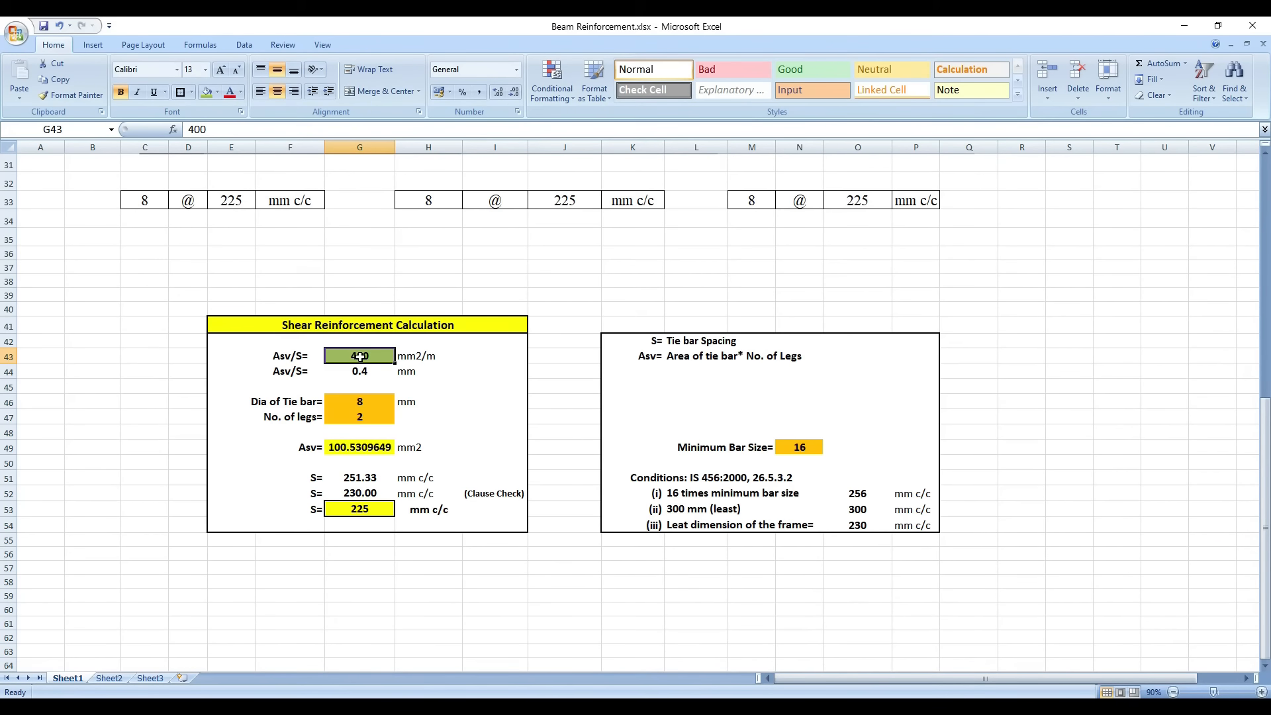
pyautogui.write('1071')
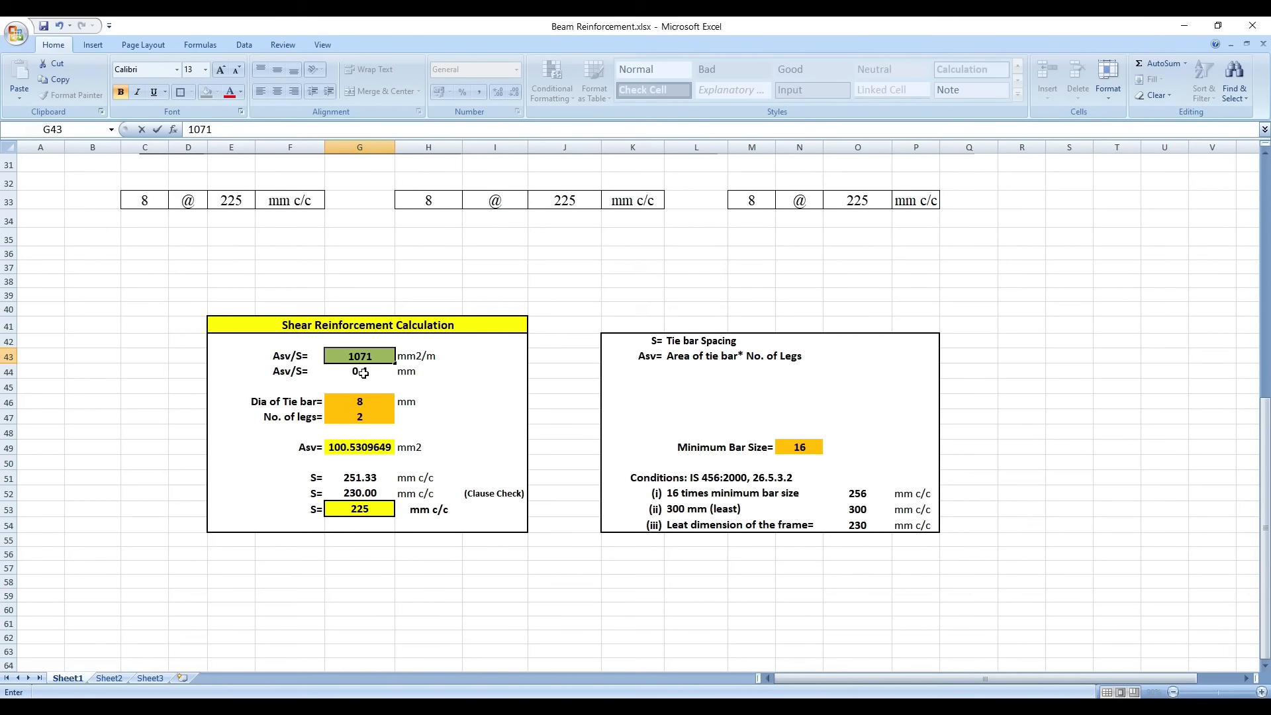
pyautogui.press('Return')
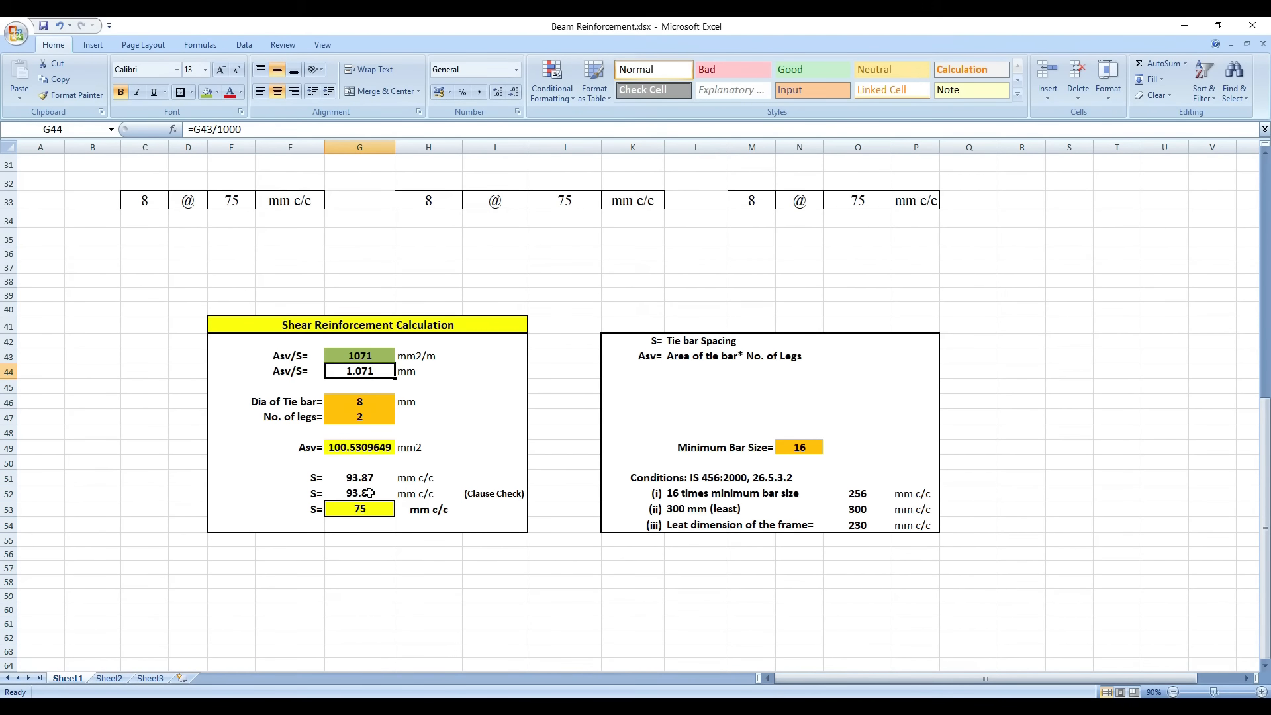
pyautogui.click(359, 510)
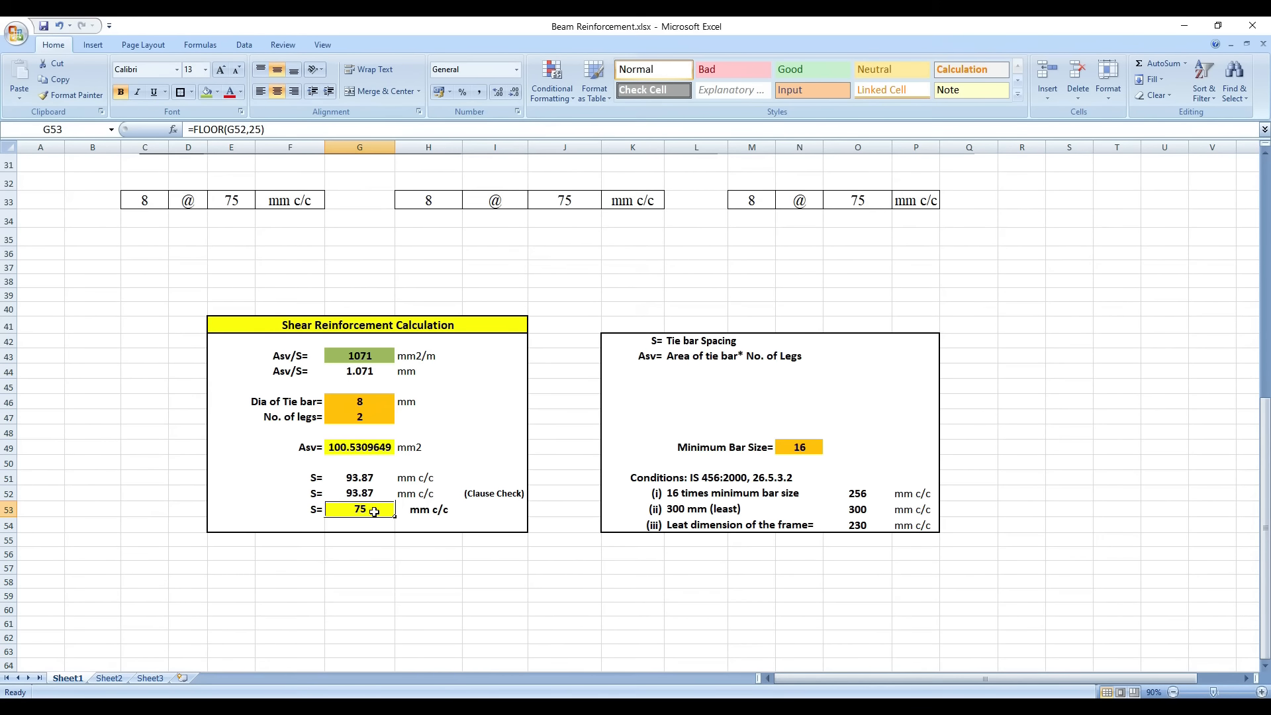
# Switch to Paint and draw vertical red tie bar lines along the whole beam elevation, then minimize Paint
pyautogui.hotkey('alt', 'Tab')
pyautogui.click(477, 235)
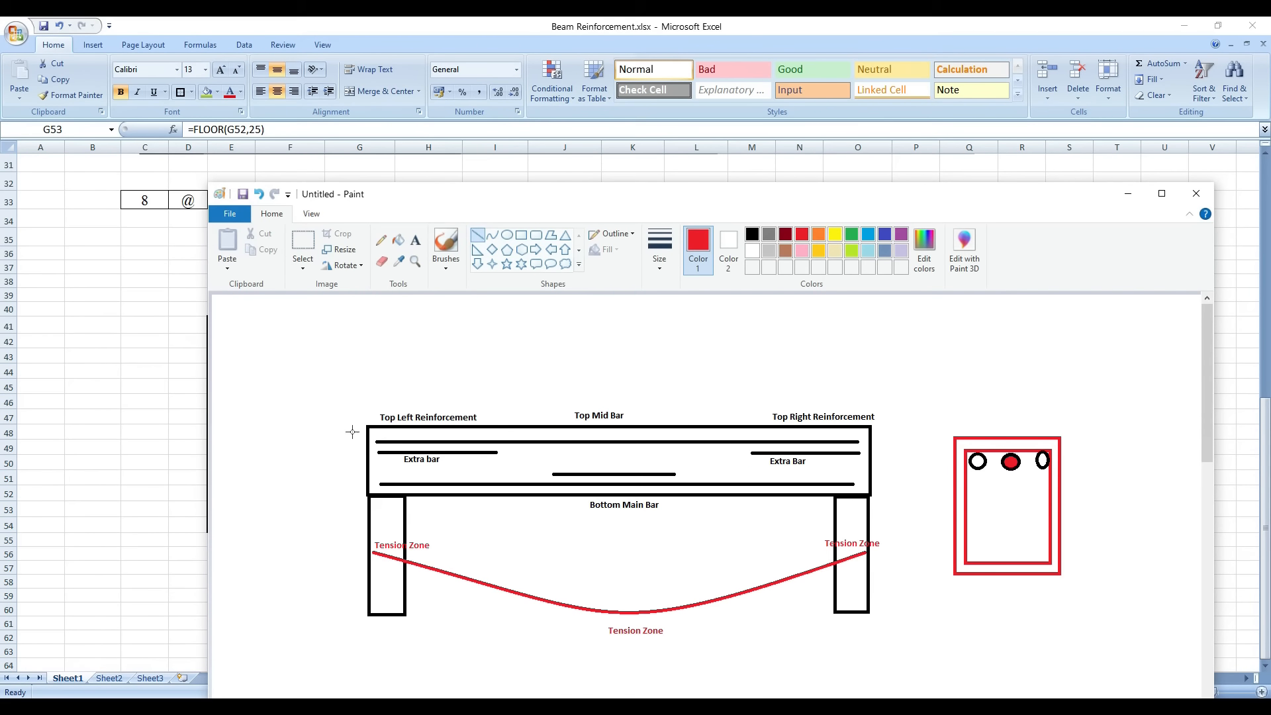
pyautogui.moveTo(385, 435); pyautogui.dragTo(384, 494)
pyautogui.moveTo(399, 438); pyautogui.dragTo(399, 488)
pyautogui.moveTo(416, 433); pyautogui.dragTo(416, 492)
pyautogui.moveTo(435, 431); pyautogui.dragTo(435, 503)
pyautogui.moveTo(454, 431); pyautogui.dragTo(455, 493)
pyautogui.moveTo(471, 431); pyautogui.dragTo(471, 489)
pyautogui.moveTo(493, 431); pyautogui.dragTo(494, 491)
pyautogui.moveTo(510, 433); pyautogui.dragTo(510, 493)
pyautogui.moveTo(532, 431); pyautogui.dragTo(532, 489)
pyautogui.moveTo(561, 435)
pyautogui.mouseDown()
pyautogui.moveTo(562, 495)
pyautogui.moveTo(584, 491)
pyautogui.mouseUp()
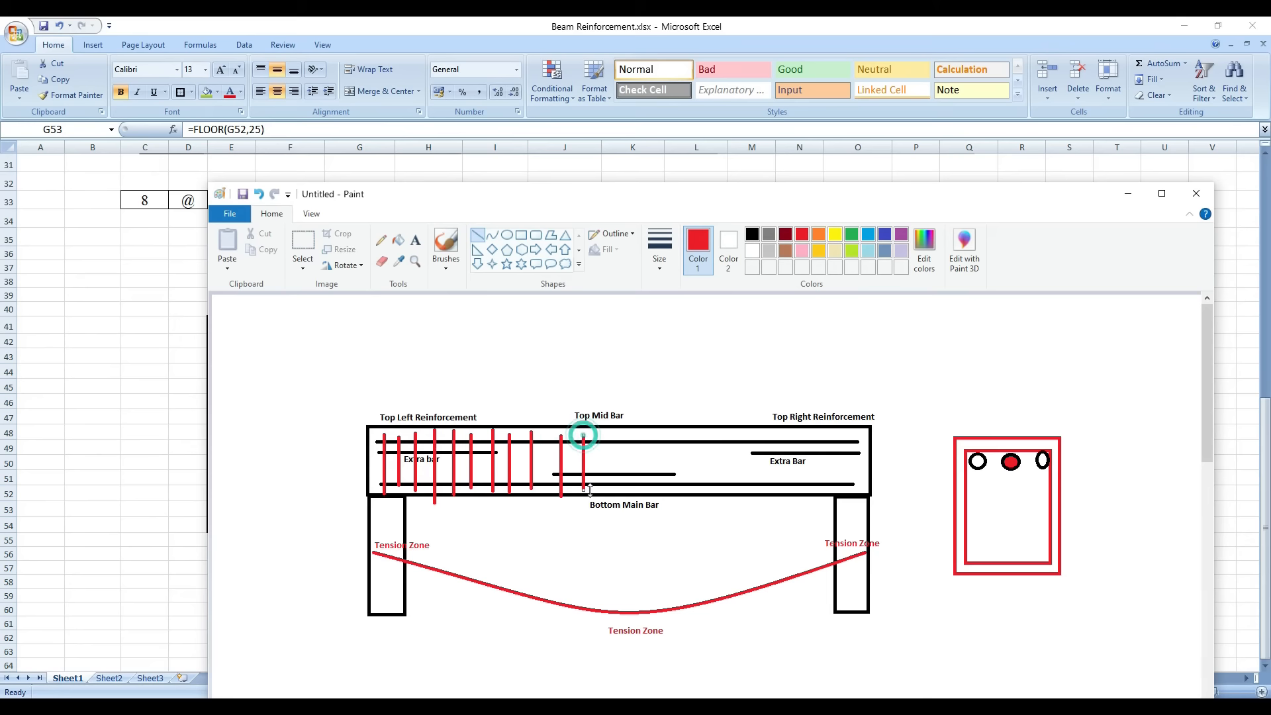
pyautogui.moveTo(611, 436); pyautogui.dragTo(610, 490)
pyautogui.moveTo(629, 436); pyautogui.dragTo(630, 492)
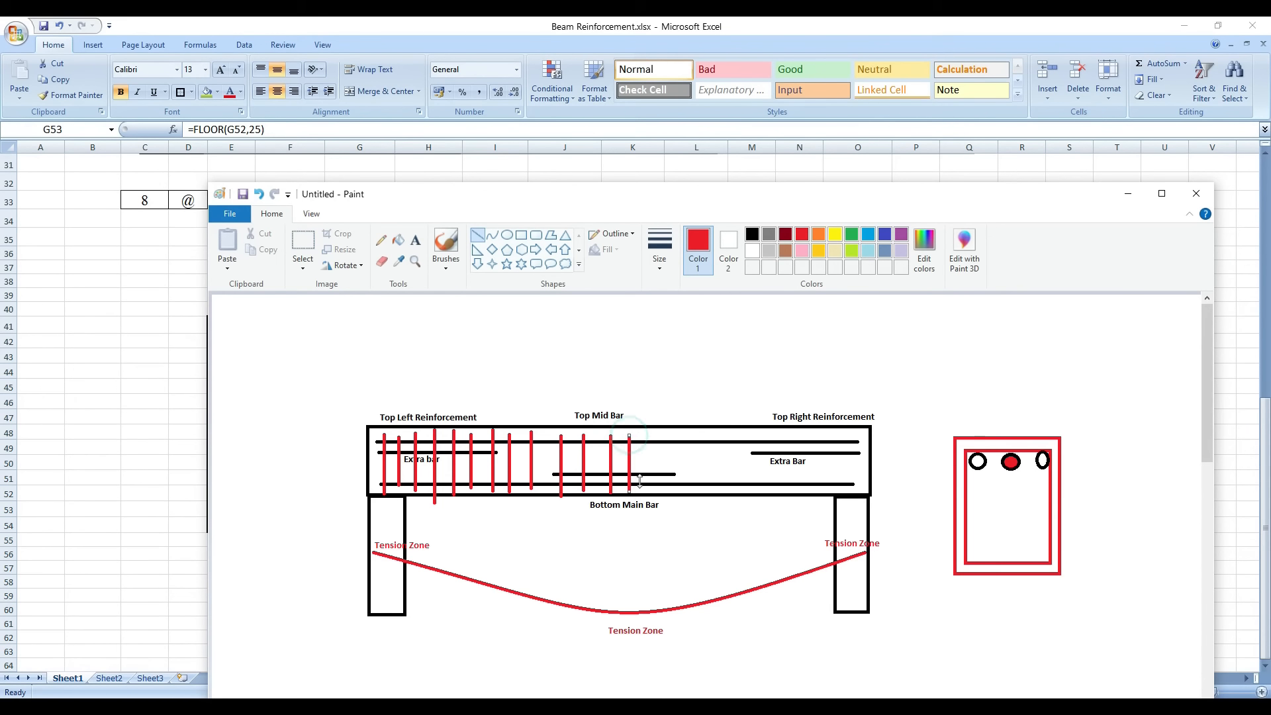
pyautogui.moveTo(652, 436)
pyautogui.mouseDown()
pyautogui.moveTo(653, 492)
pyautogui.moveTo(686, 471)
pyautogui.moveTo(686, 494)
pyautogui.mouseUp()
pyautogui.moveTo(720, 435); pyautogui.dragTo(718, 482)
pyautogui.hotkey('ctrl', 'z')
pyautogui.hotkey('ctrl', 'z')
pyautogui.moveTo(679, 434); pyautogui.dragTo(683, 485)
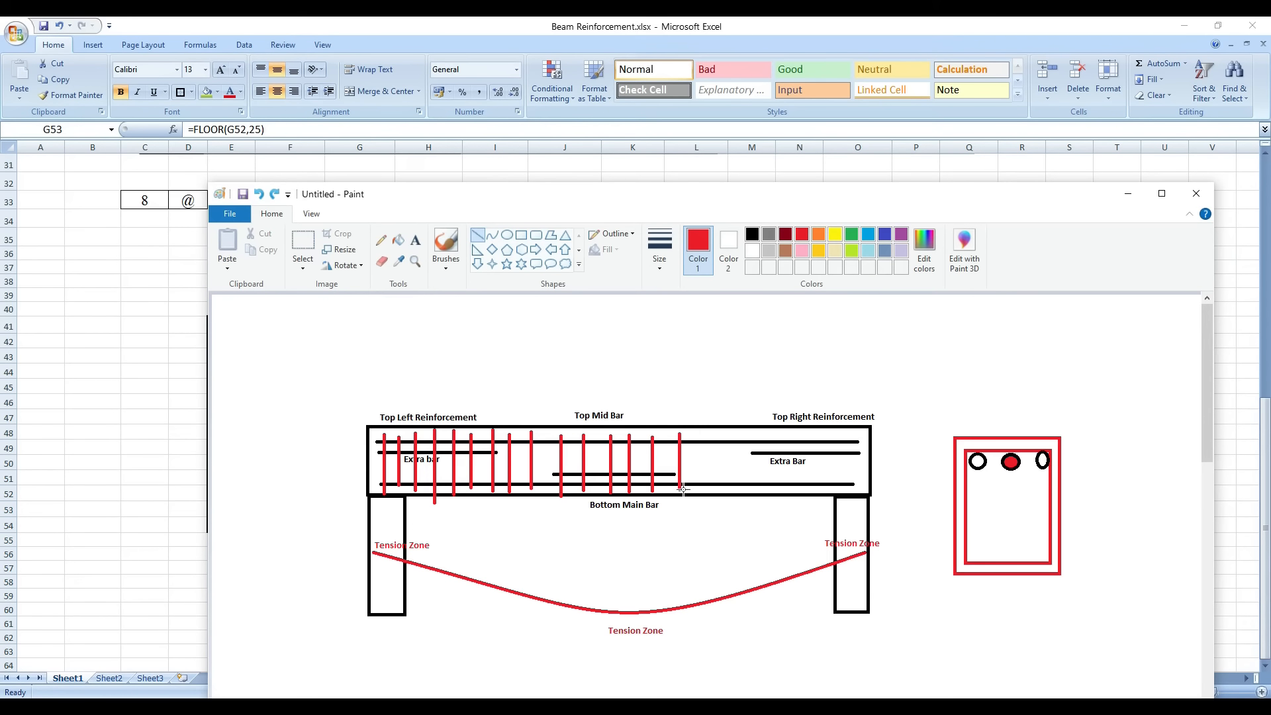
pyautogui.moveTo(708, 436); pyautogui.dragTo(708, 492)
pyautogui.moveTo(729, 436); pyautogui.dragTo(729, 491)
pyautogui.moveTo(754, 432)
pyautogui.mouseDown()
pyautogui.moveTo(754, 488)
pyautogui.moveTo(770, 433)
pyautogui.moveTo(771, 488)
pyautogui.moveTo(786, 437)
pyautogui.moveTo(786, 501)
pyautogui.mouseUp()
pyautogui.moveTo(803, 430)
pyautogui.mouseDown()
pyautogui.moveTo(802, 490)
pyautogui.moveTo(821, 503)
pyautogui.mouseUp()
pyautogui.moveTo(841, 427); pyautogui.dragTo(841, 494)
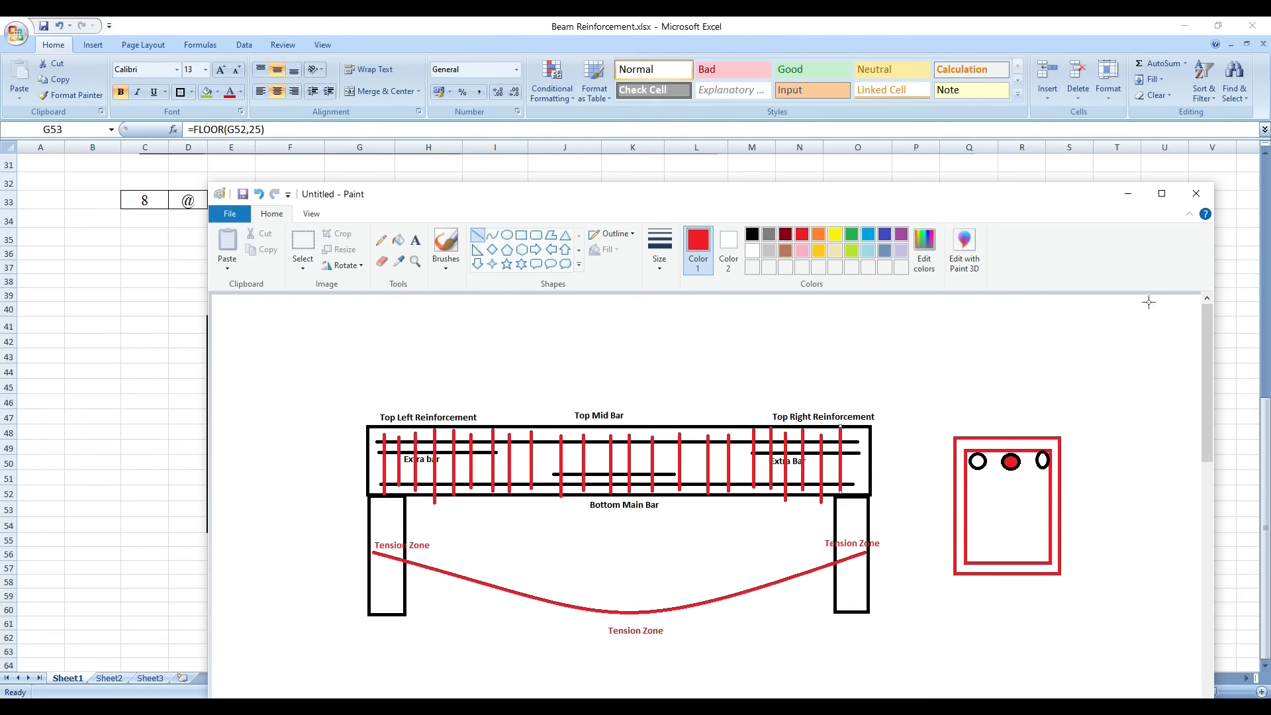
pyautogui.click(1127, 198)
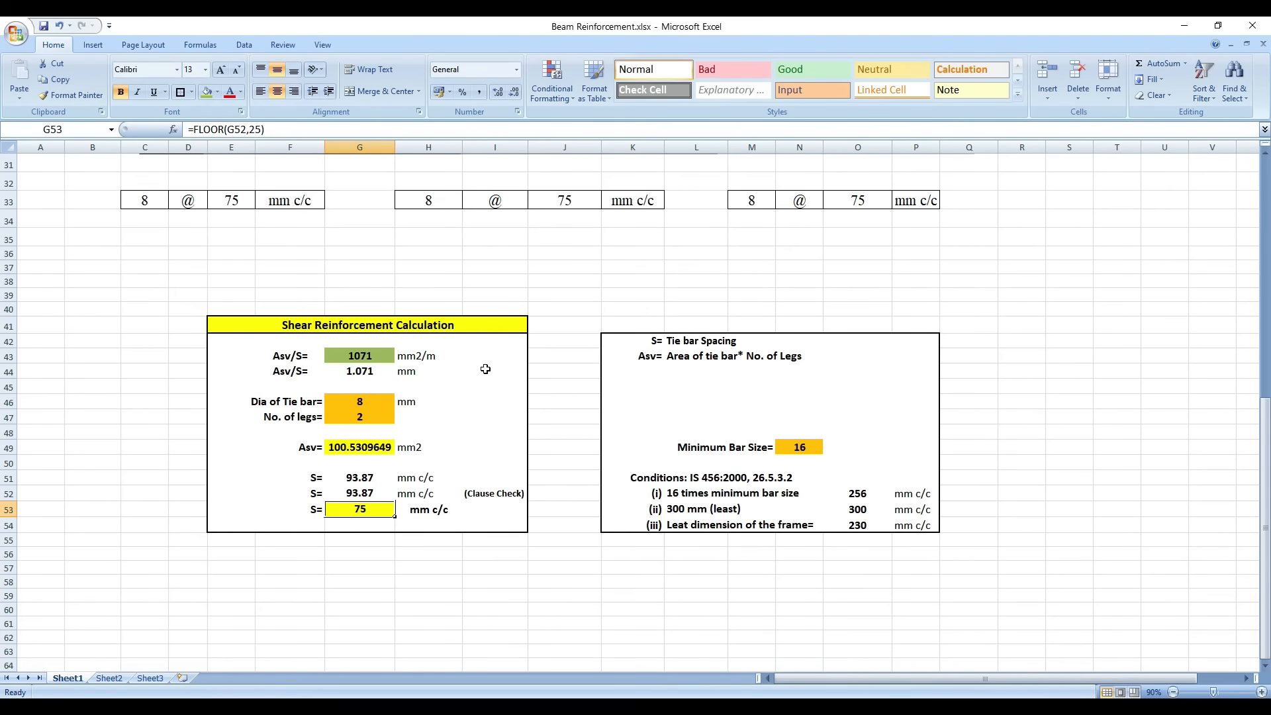
# Set the tie bar diameter to 10 mm in the Shear Reinforcement Calculation and check the rounded spacing
pyautogui.click(361, 404)
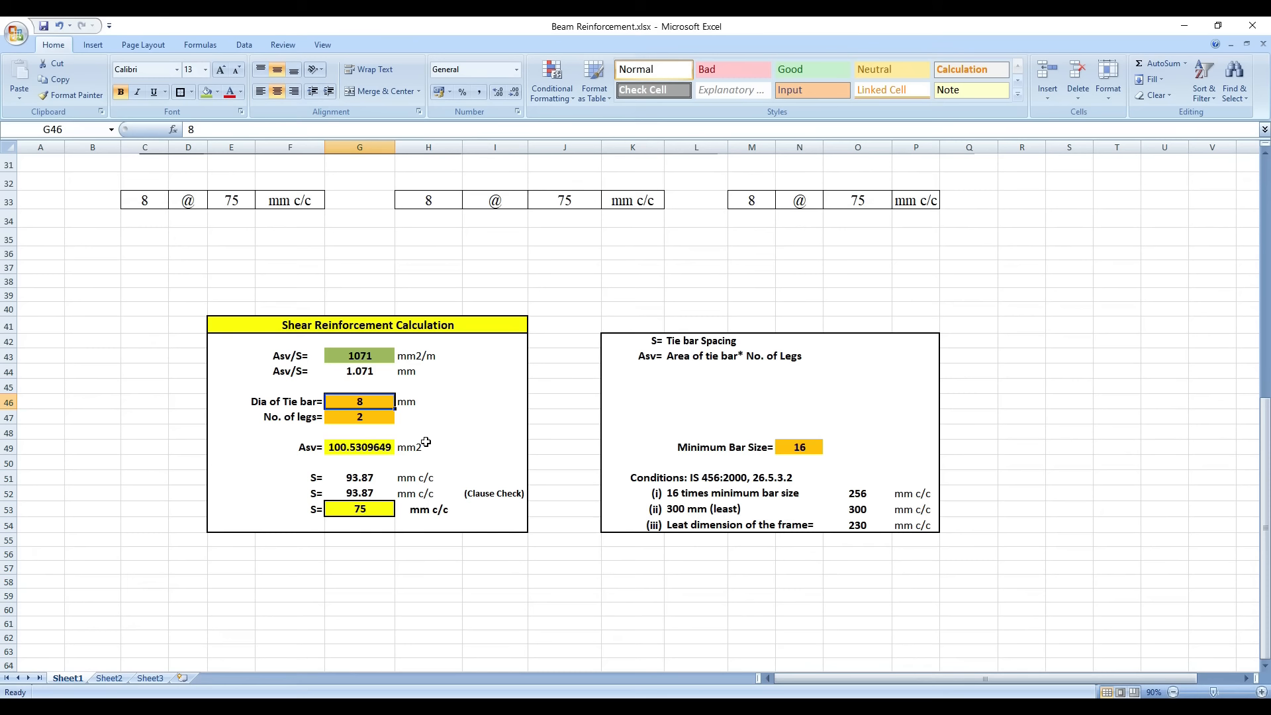
pyautogui.write('10')
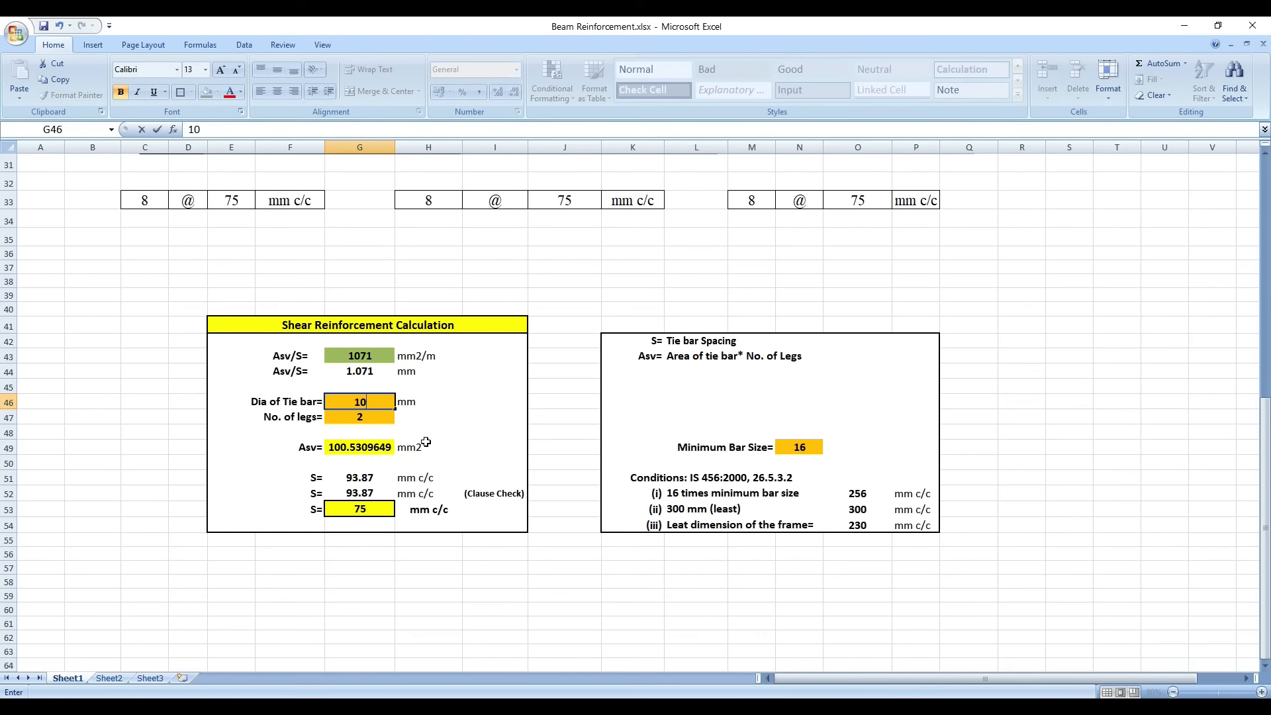
pyautogui.click(377, 417)
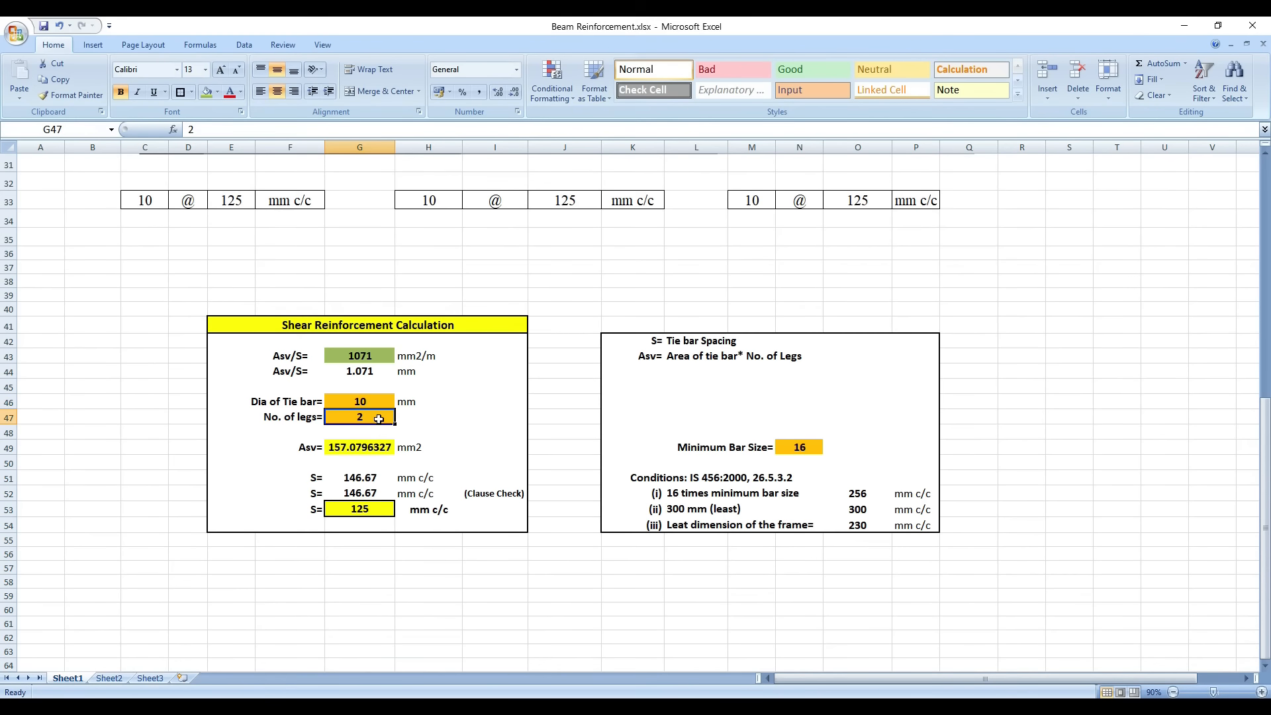
pyautogui.click(367, 509)
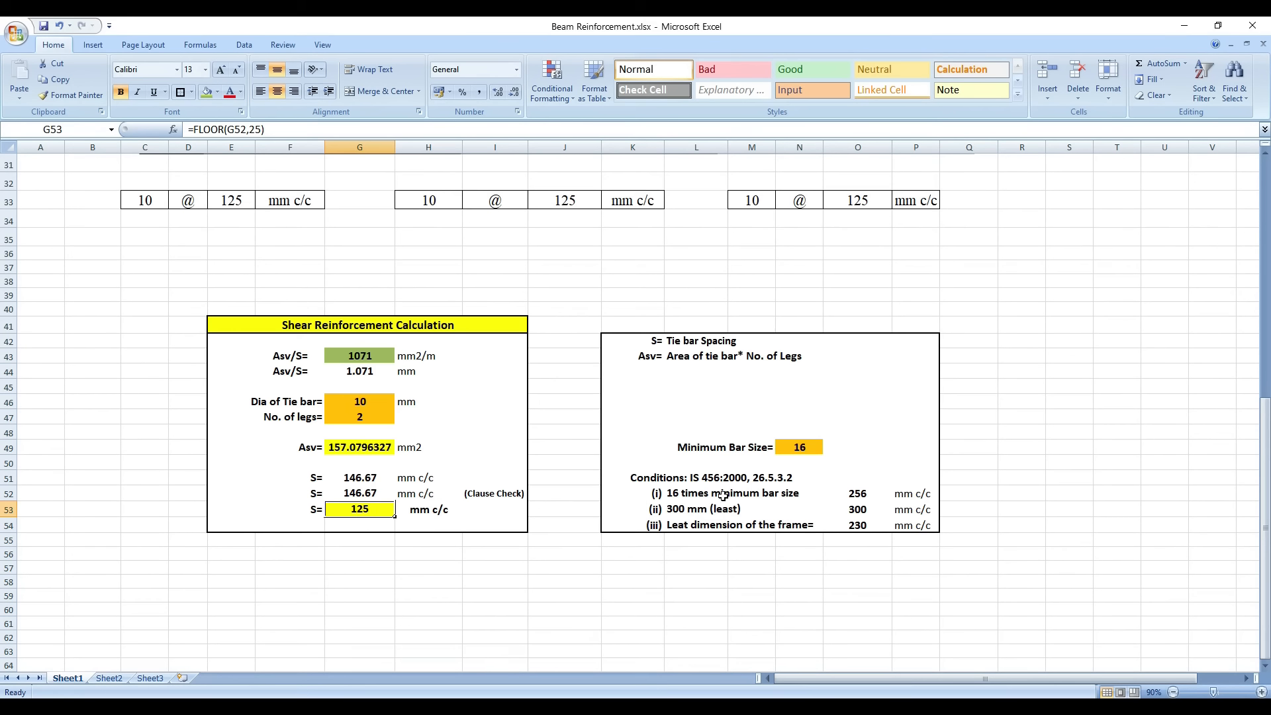
# Compare the minimum bar size with the beam detail and inspect the three IS 456:2000 tie spacing conditions
pyautogui.scroll(5, 560, 517)
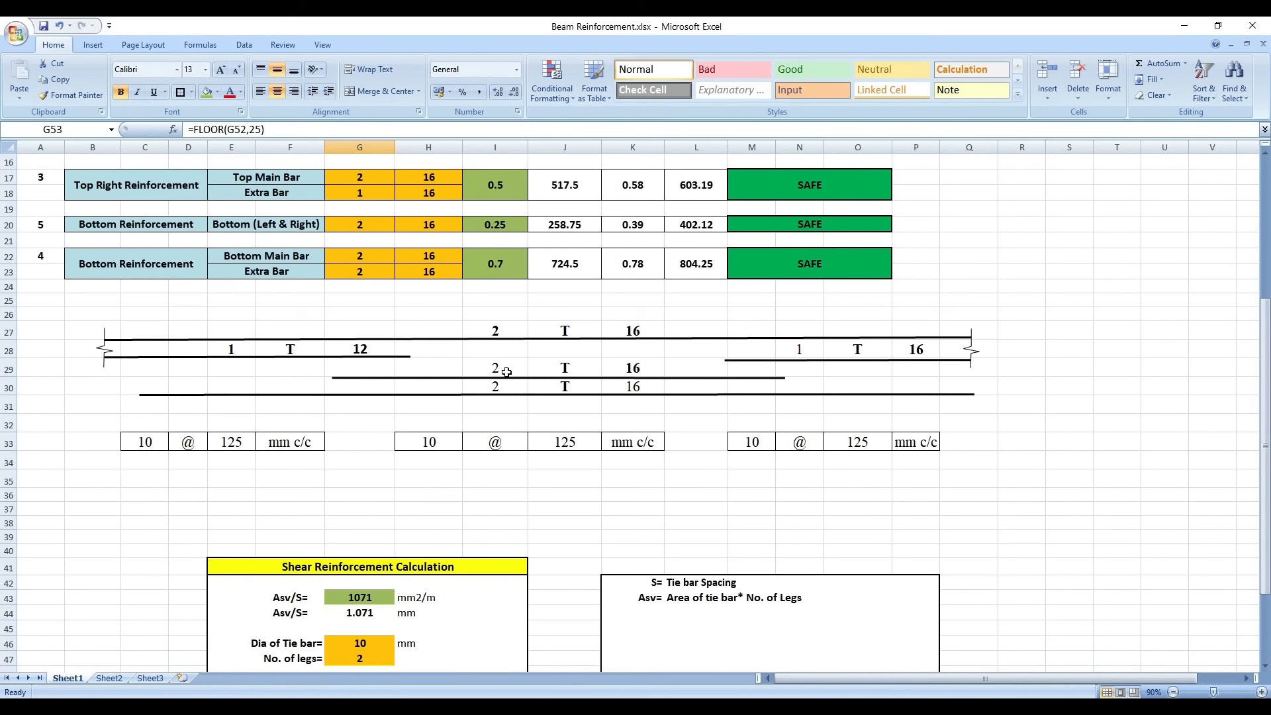
pyautogui.scroll(-2, 543, 405)
pyautogui.click(802, 555)
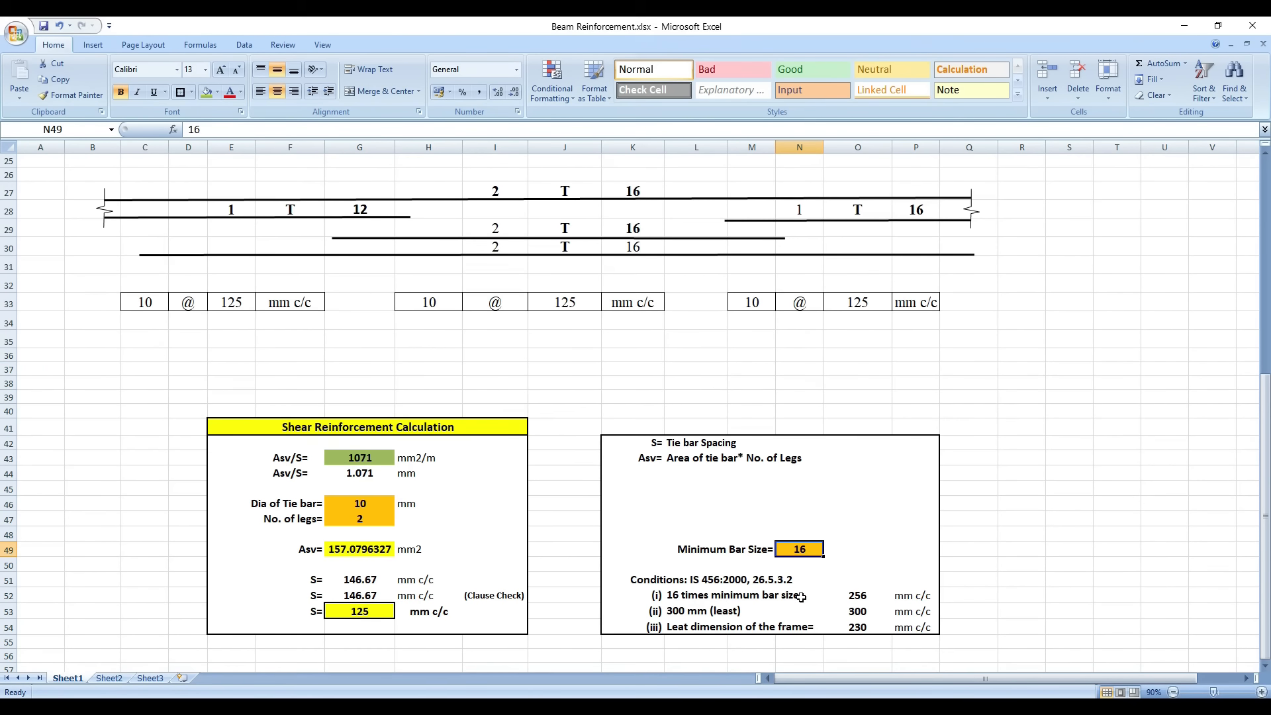
pyautogui.click(863, 598)
pyautogui.scroll(-1, 842, 563)
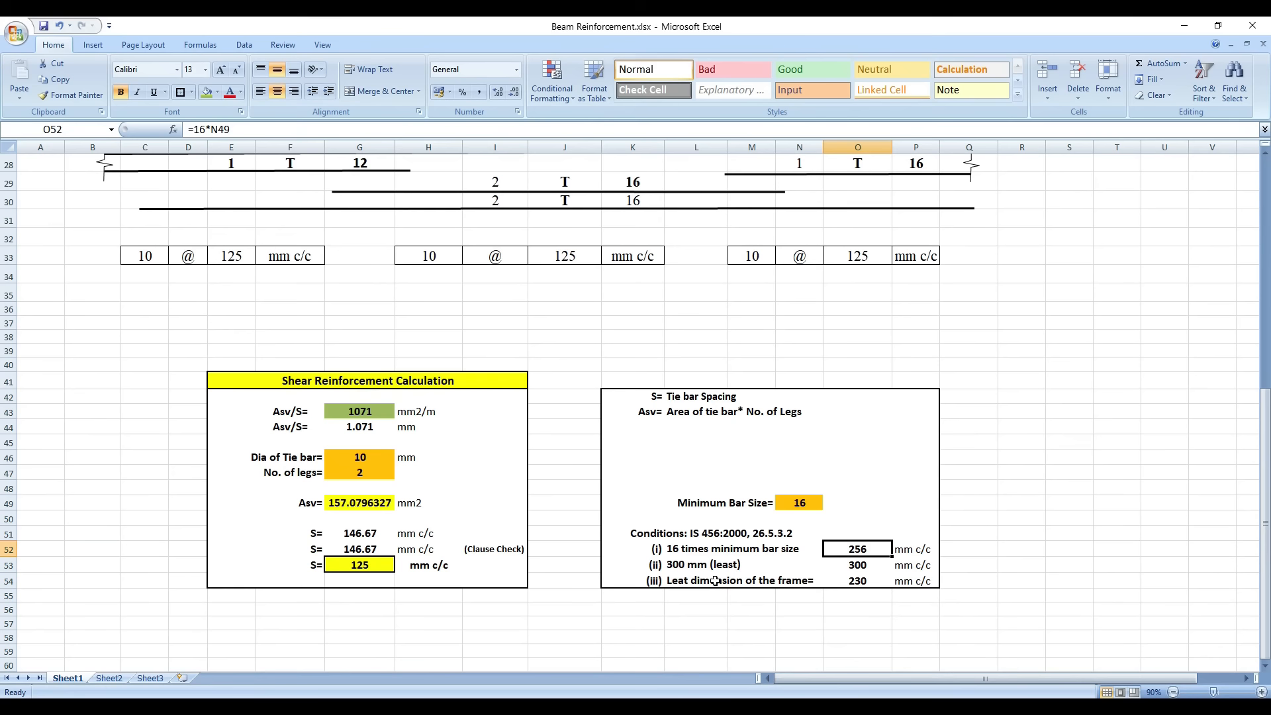
pyautogui.click(868, 566)
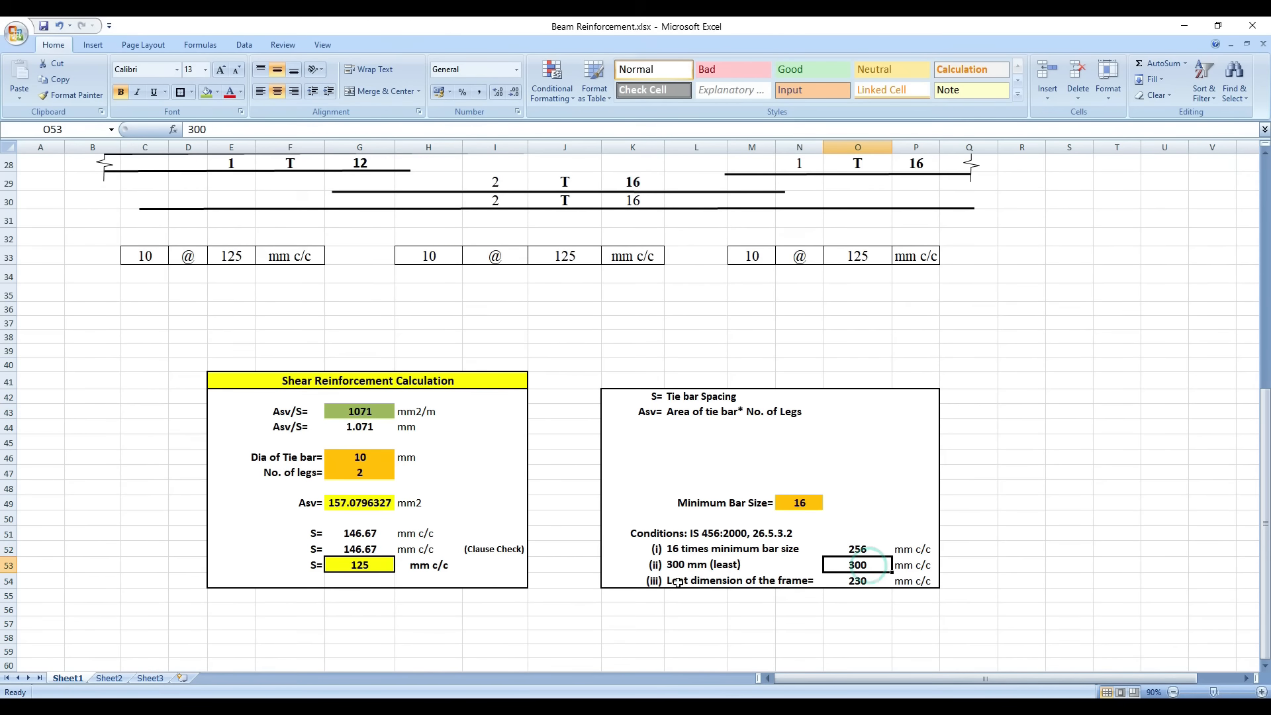
pyautogui.click(828, 585)
# Check the tie bar labels in the beam detail, then inspect the formulas of the rounded and clause-checked spacing values
pyautogui.scroll(8, 108, 210)
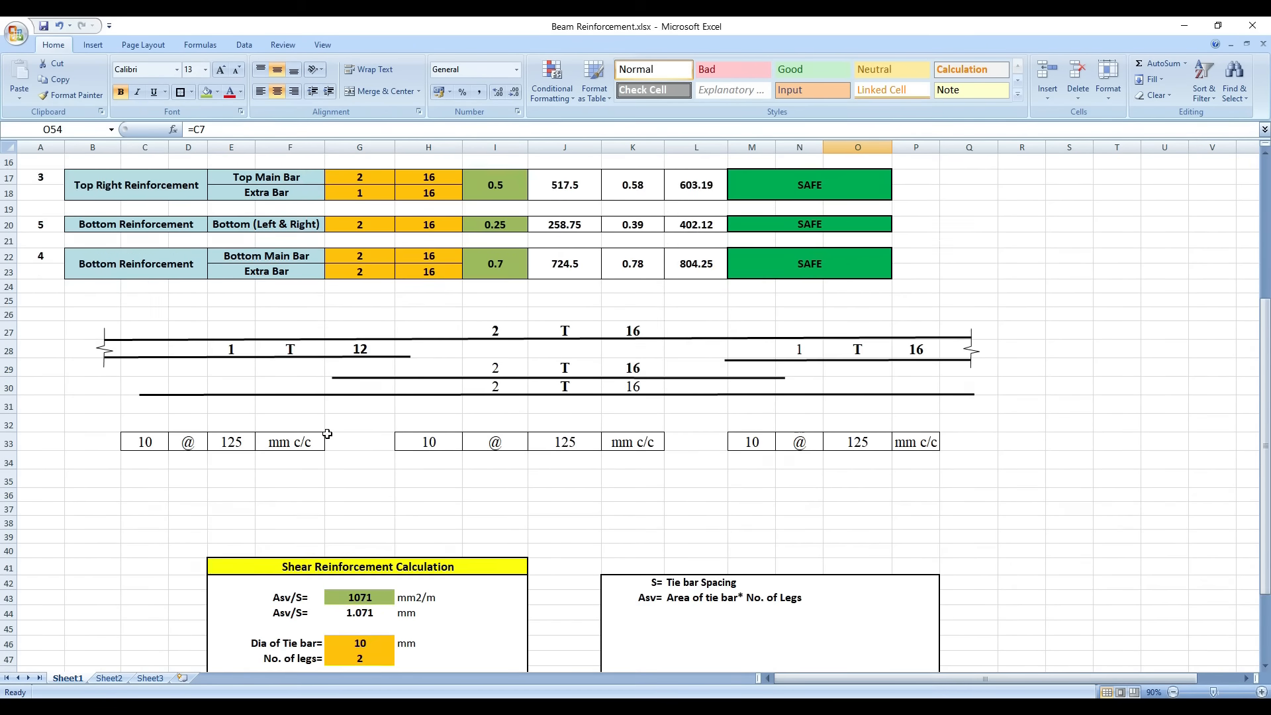
pyautogui.scroll(-10, 137, 345)
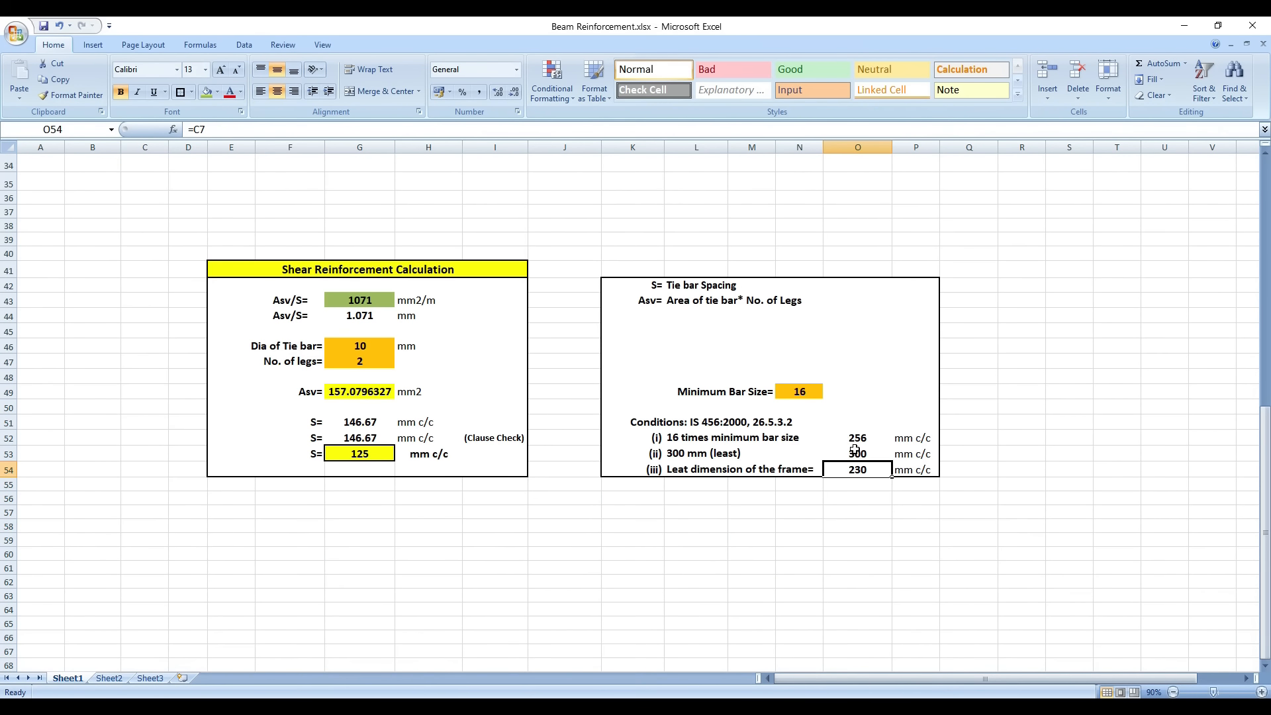
pyautogui.click(368, 451)
pyautogui.click(371, 439)
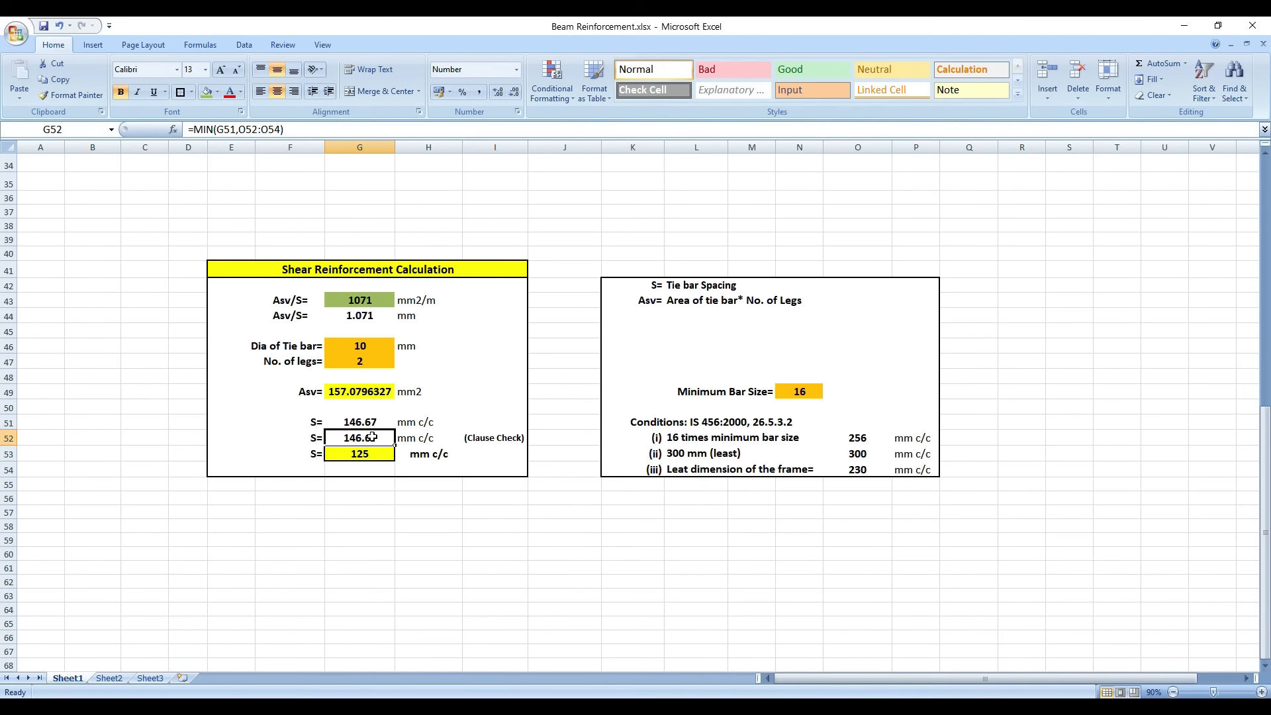
# Compare the formulas of the rounded and clause-checked spacings, then glance at the beam sketch in Paint and minimize it
pyautogui.click(365, 460)
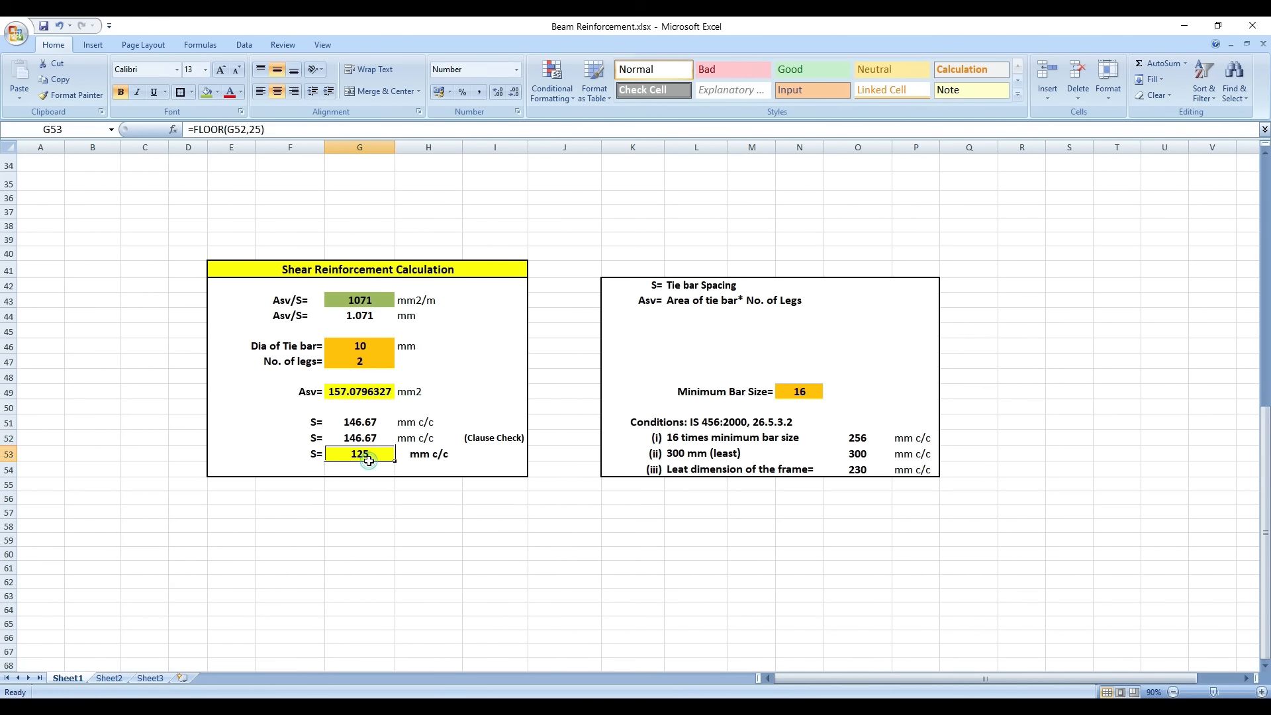
pyautogui.click(371, 438)
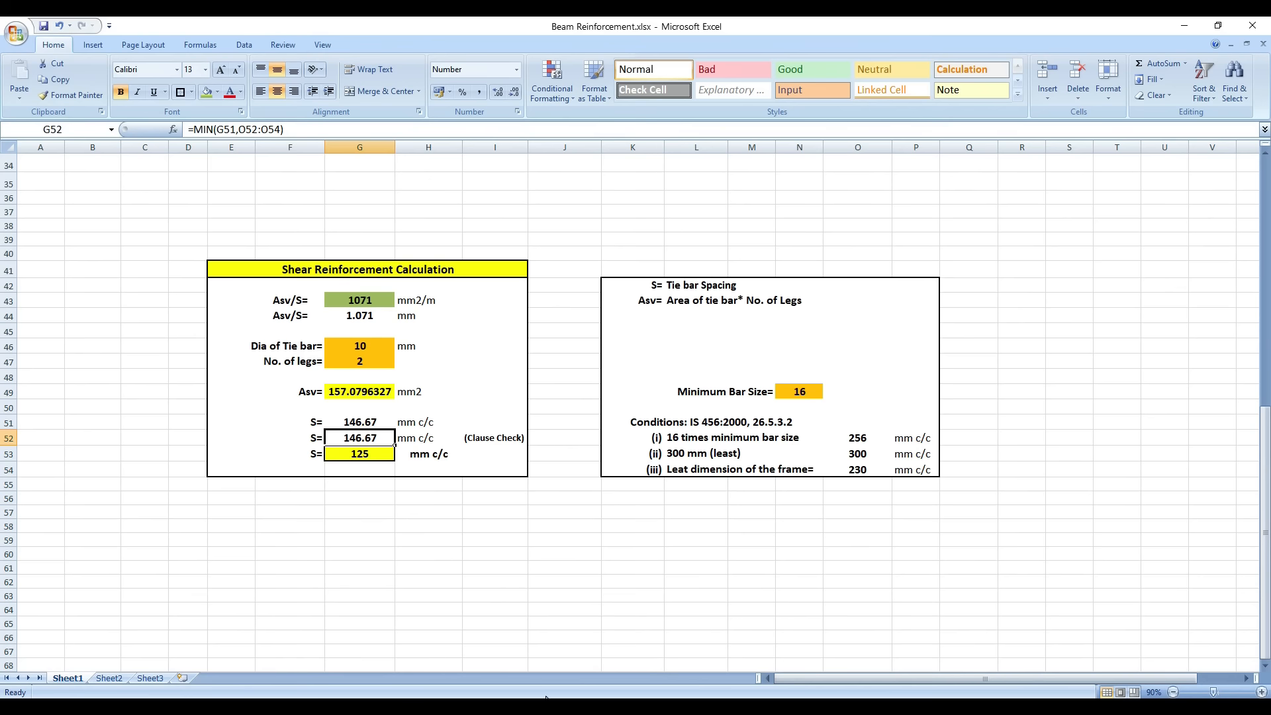
pyautogui.hotkey('alt', 'Tab')
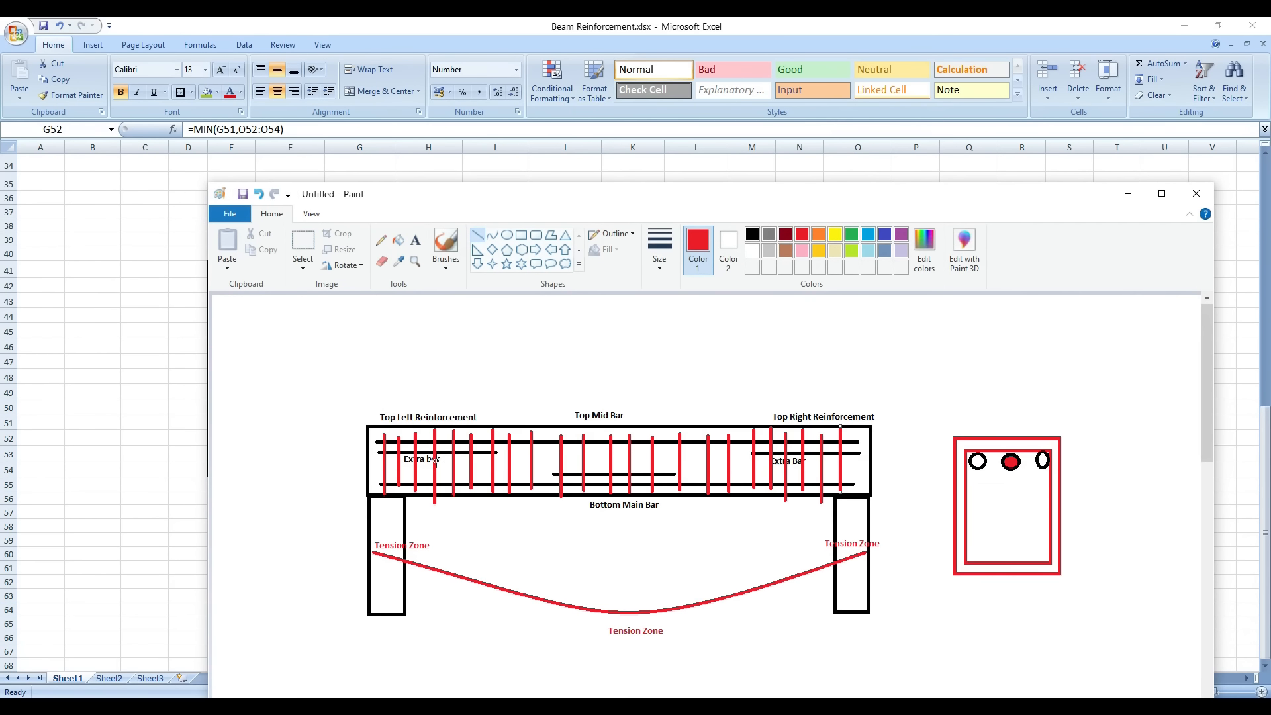
pyautogui.click(1128, 193)
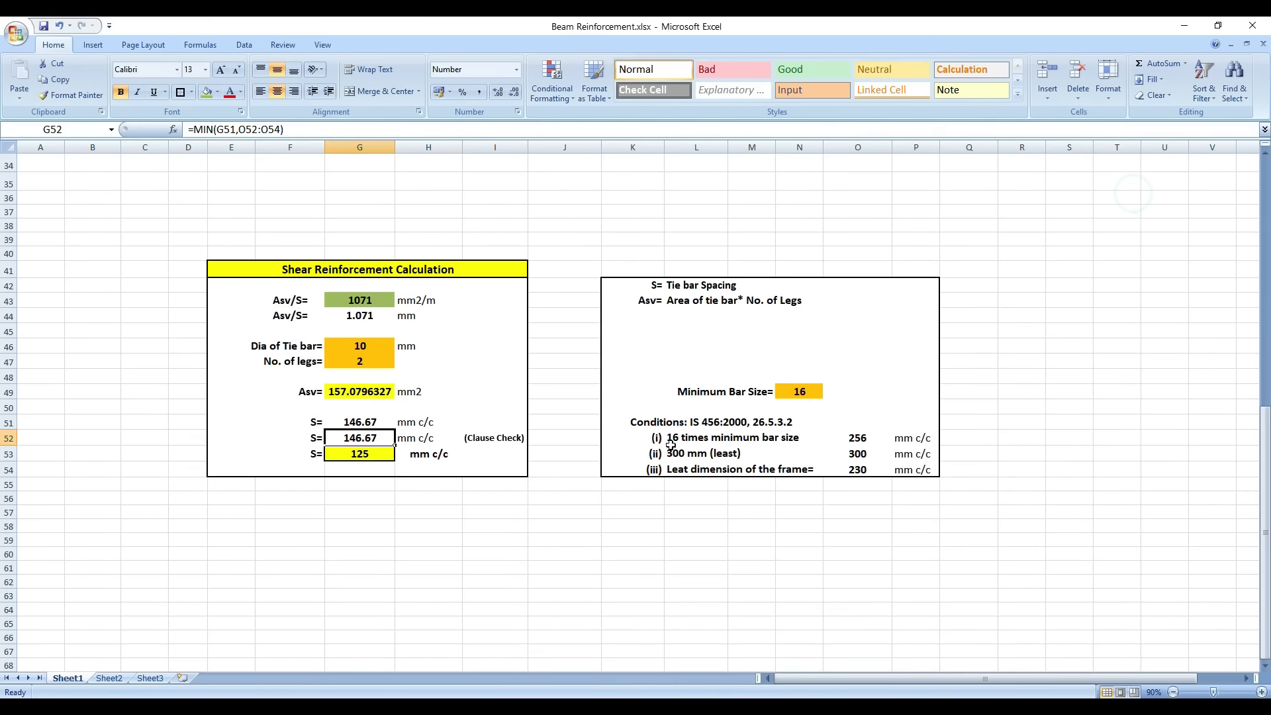
pyautogui.click(531, 527)
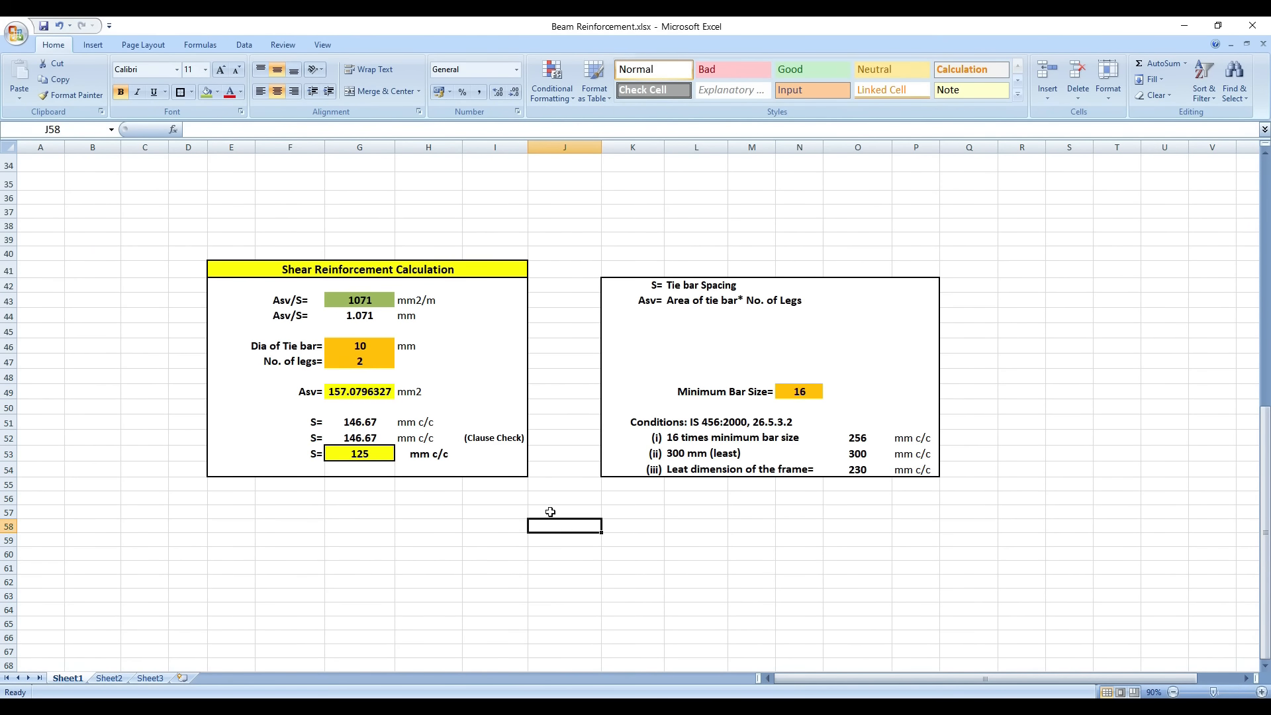
# Check the grid B beam's shear reinforcing in ETABS, then return to Excel and review the Asv/S, tie bar diameter and number of legs inputs
pyautogui.click(635, 706)
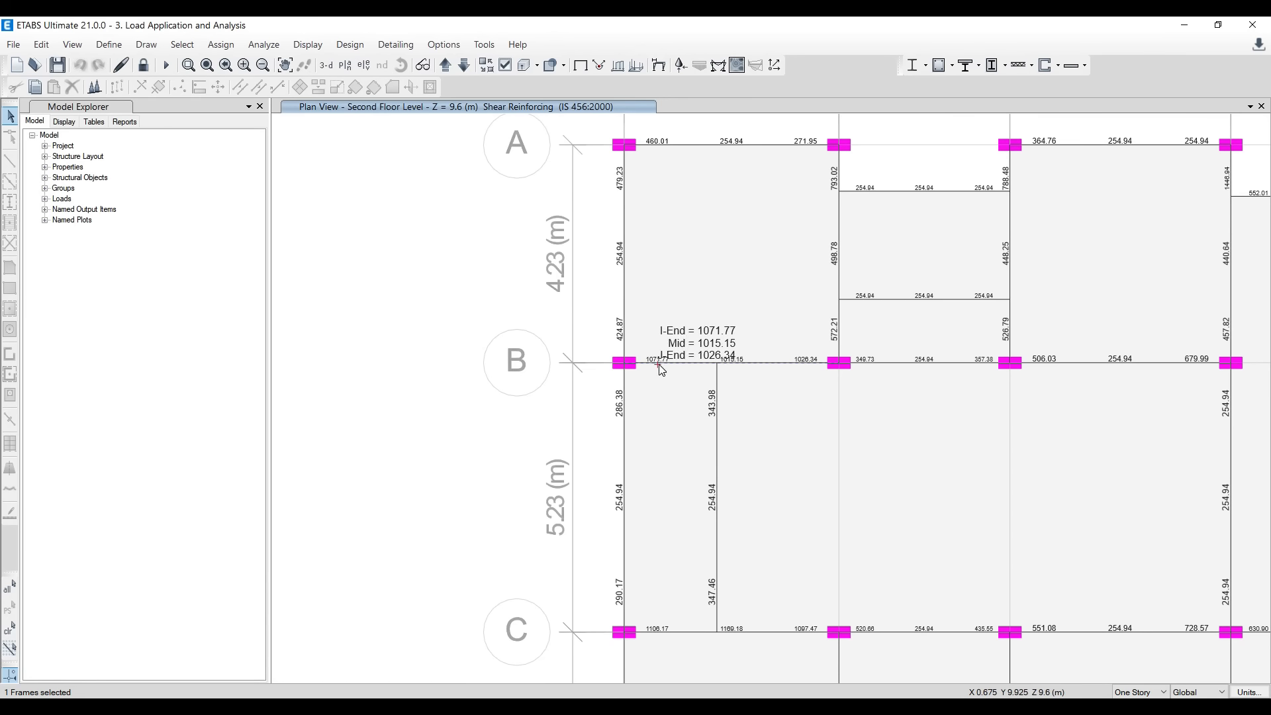
pyautogui.click(1185, 25)
pyautogui.click(364, 300)
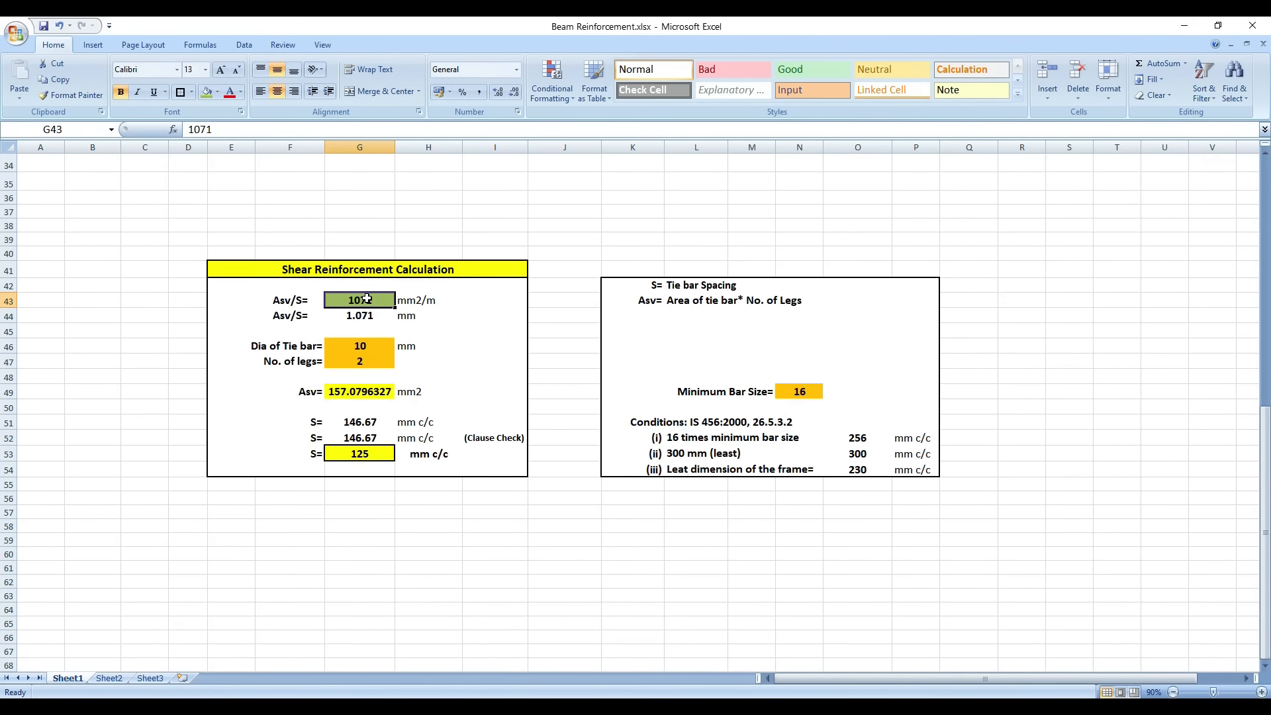
pyautogui.click(366, 347)
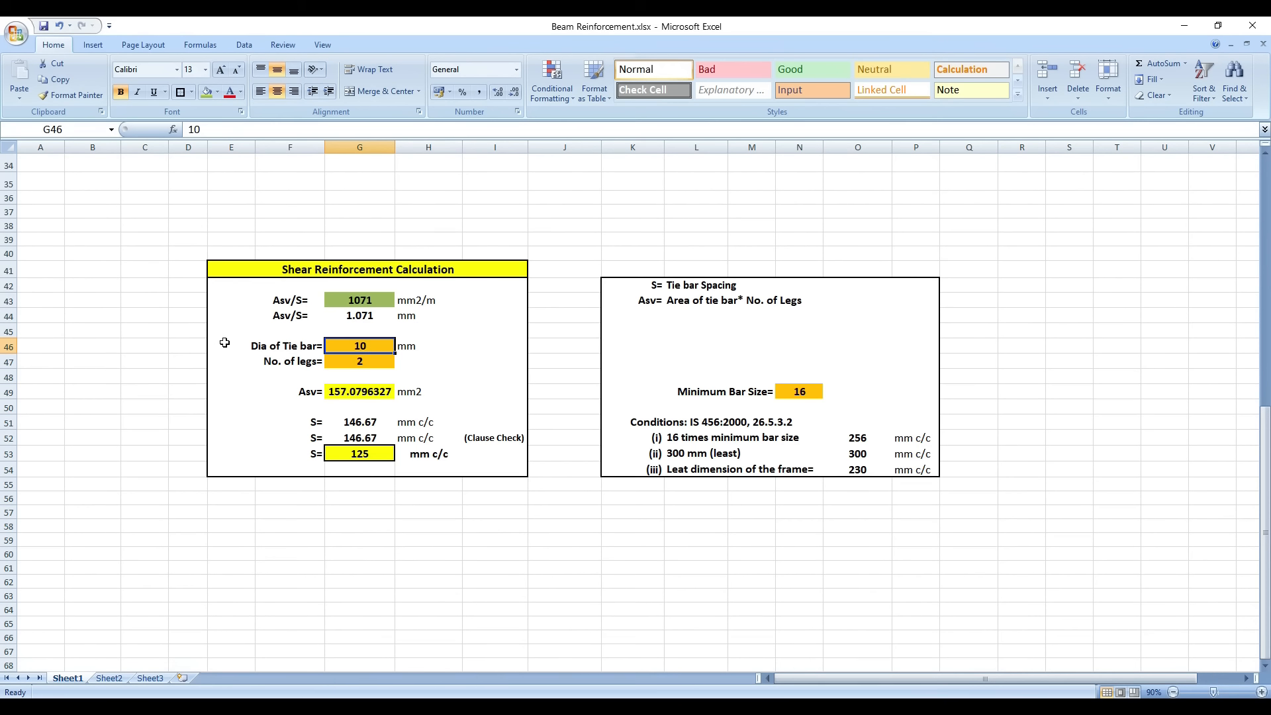
pyautogui.click(378, 366)
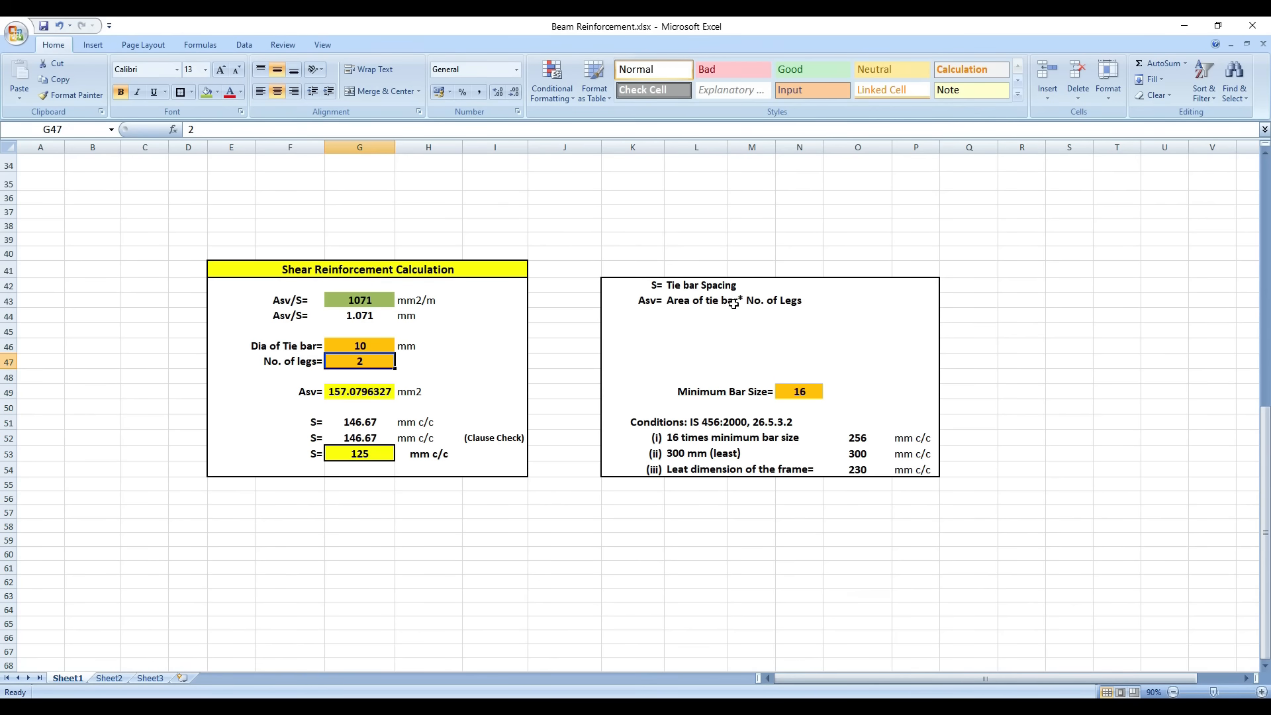
# Inspect the formulas behind the tie bar area Asv and the first calculated spacing S, including their referenced cells
pyautogui.click(360, 391)
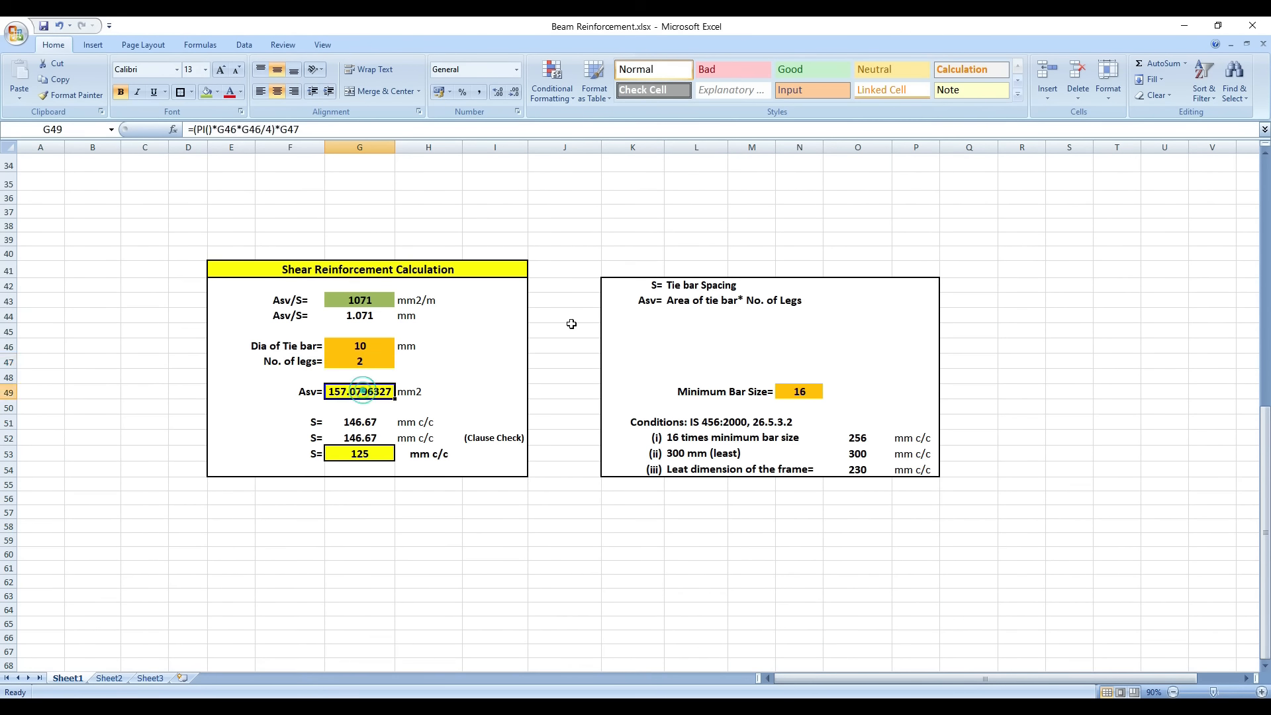
pyautogui.doubleClick(360, 392)
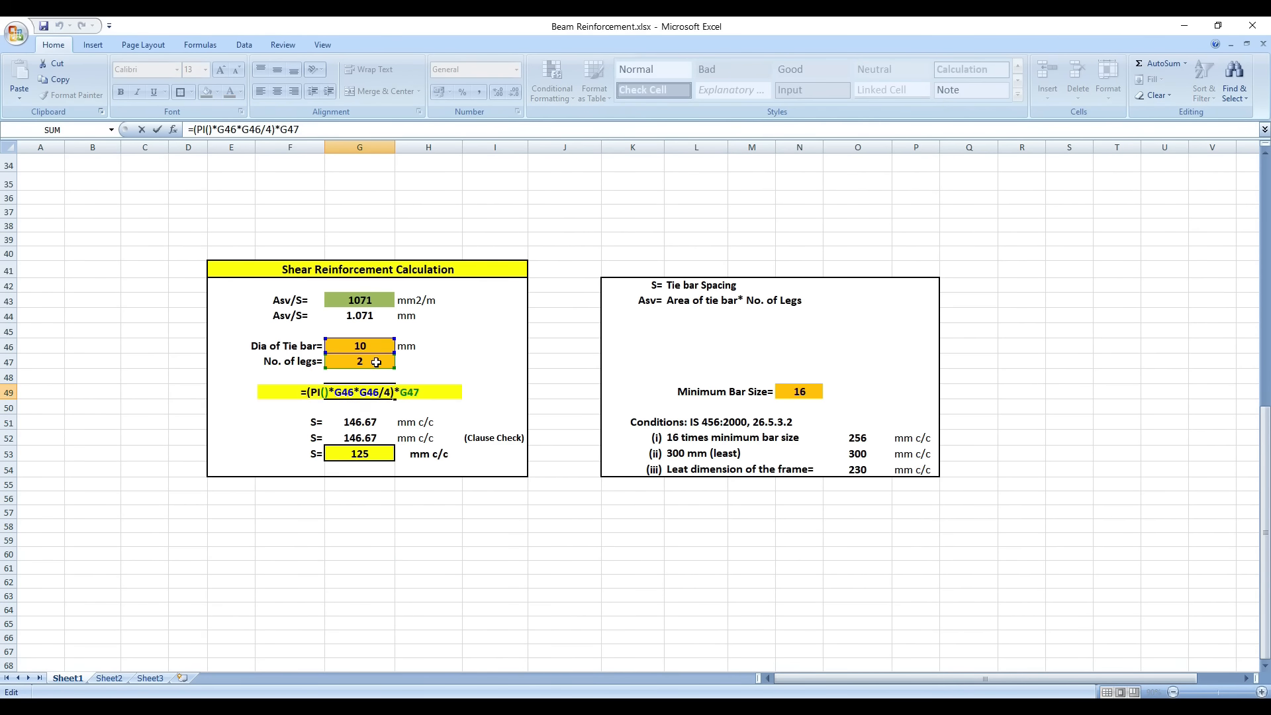
pyautogui.press('Escape')
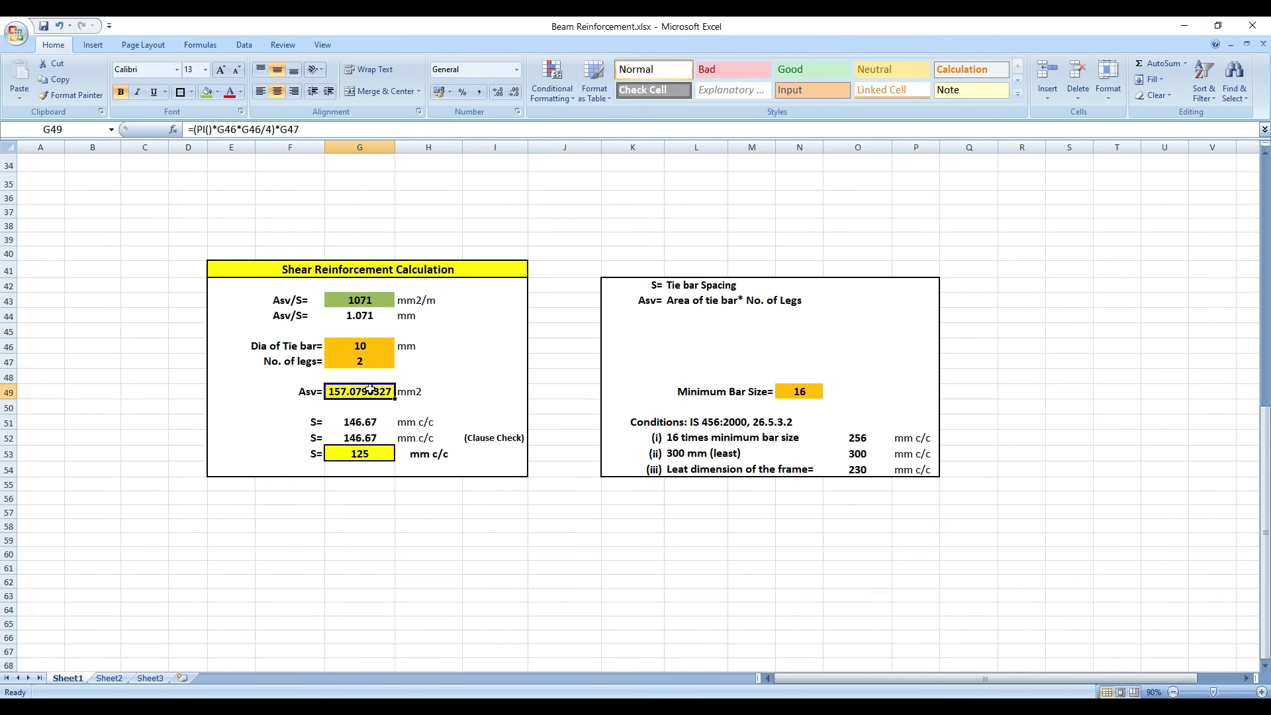
pyautogui.click(378, 424)
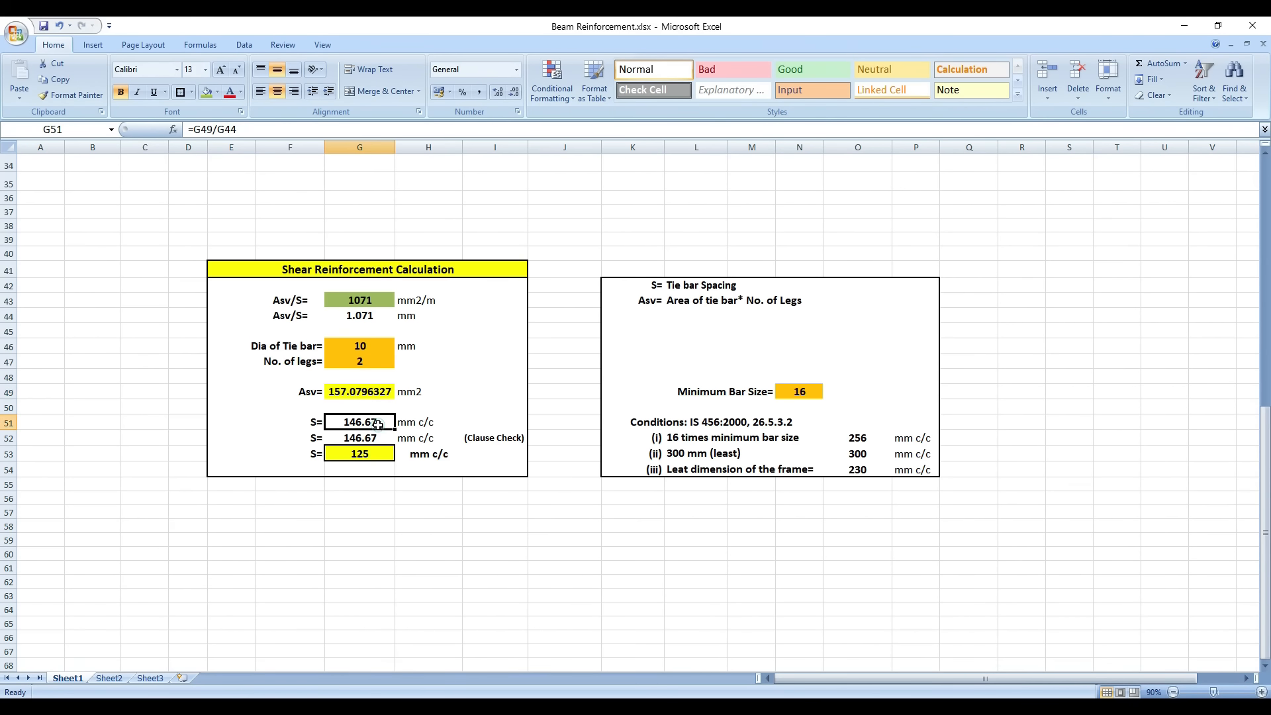
pyautogui.doubleClick(371, 423)
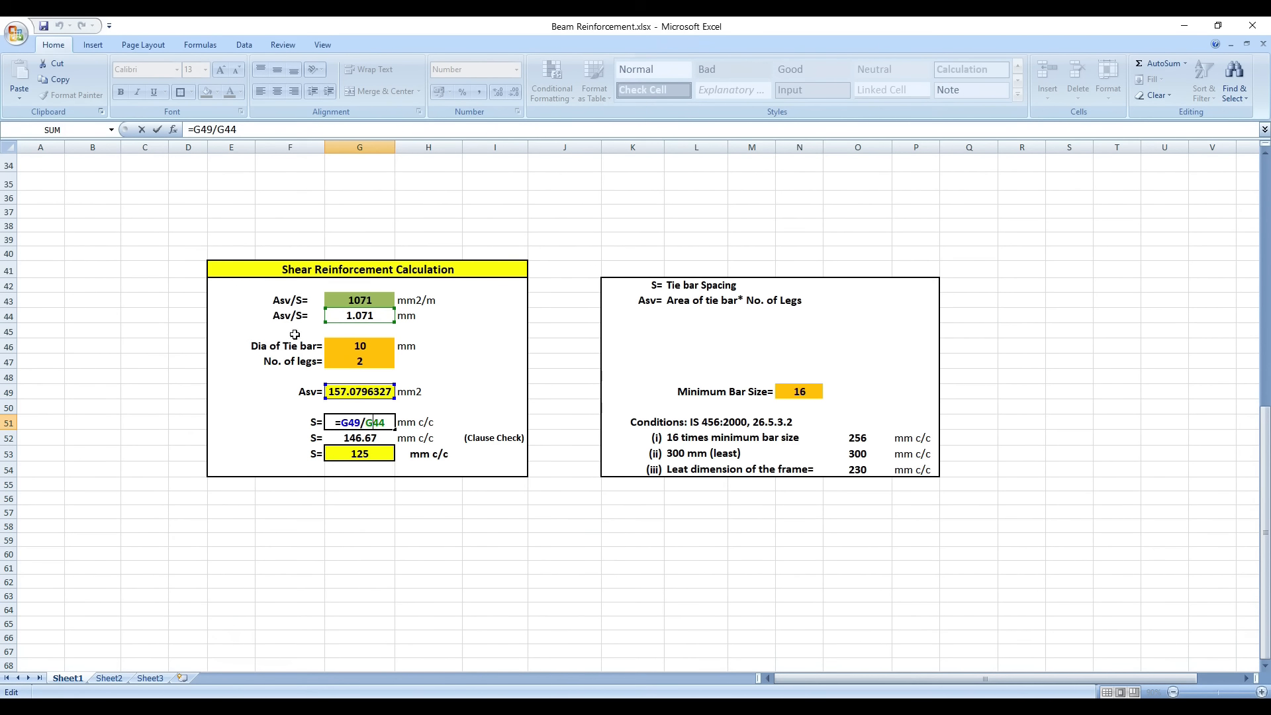
pyautogui.press('Escape')
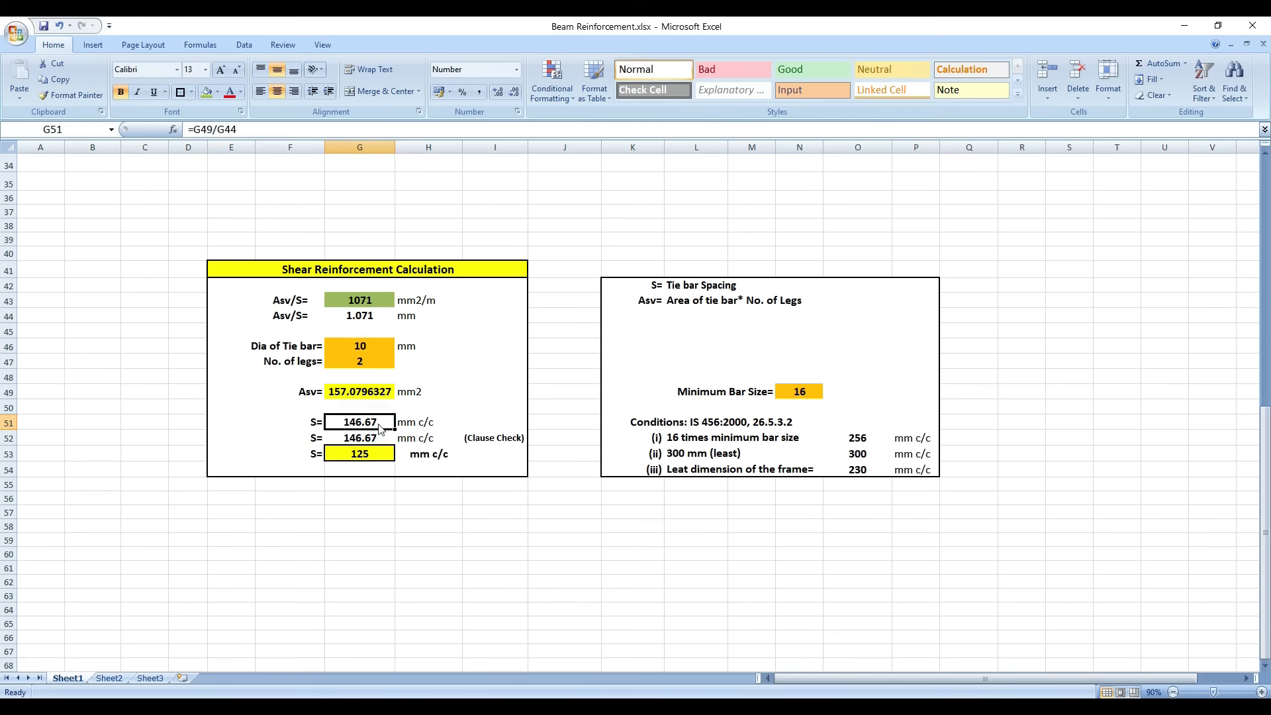
# Compare the calculated spacing with the three IS 456:2000 limits, then review the clause-checked and rounded spacings
pyautogui.click(379, 435)
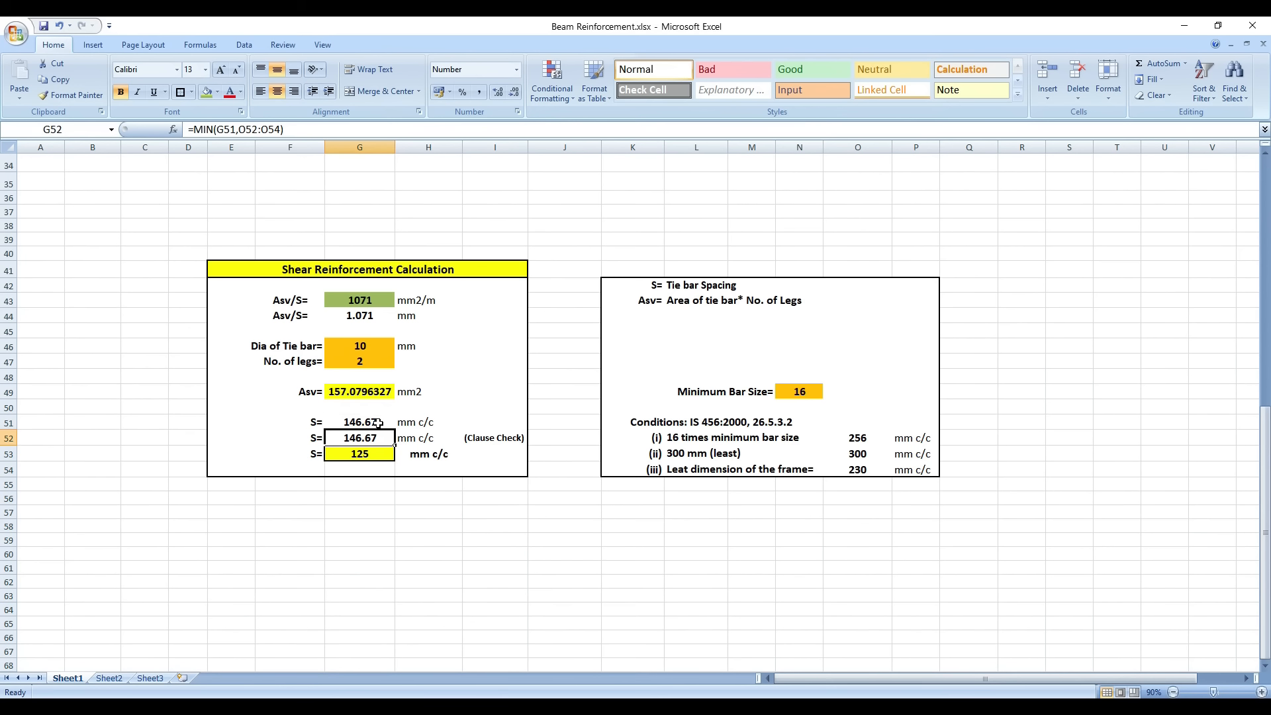
pyautogui.click(374, 422)
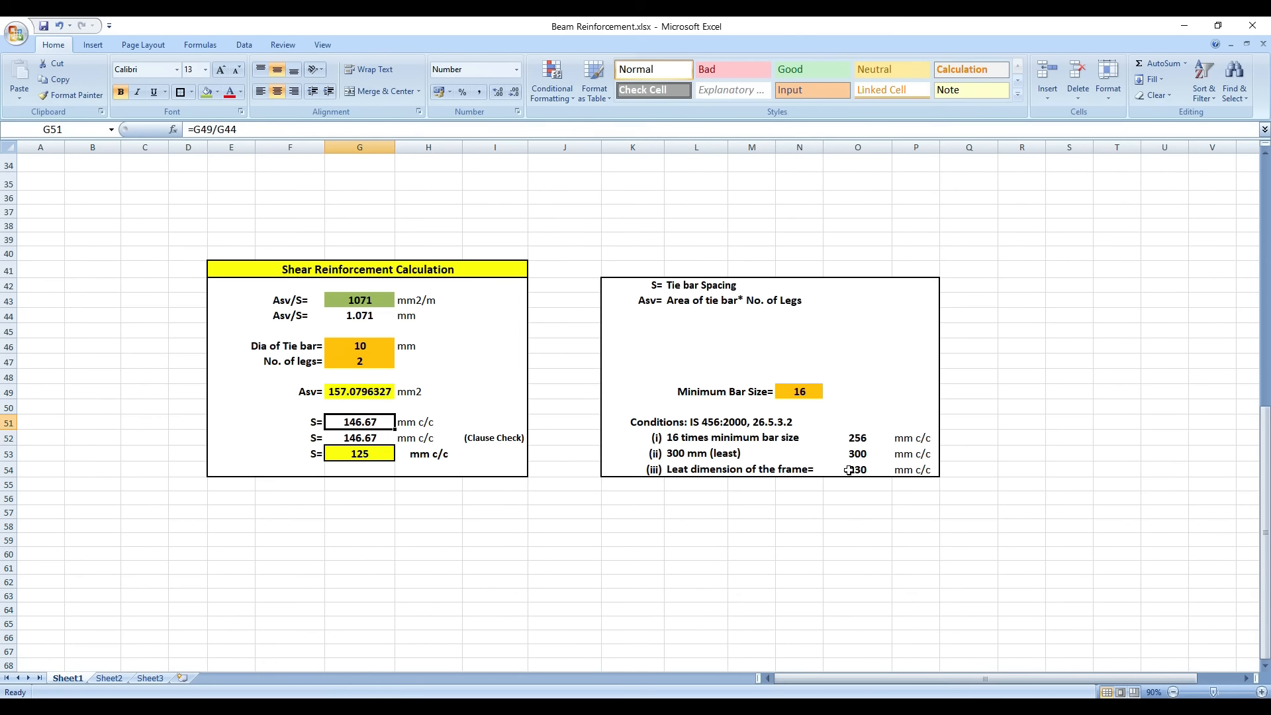
pyautogui.click(854, 439)
pyautogui.click(856, 454)
pyautogui.click(860, 470)
pyautogui.click(361, 439)
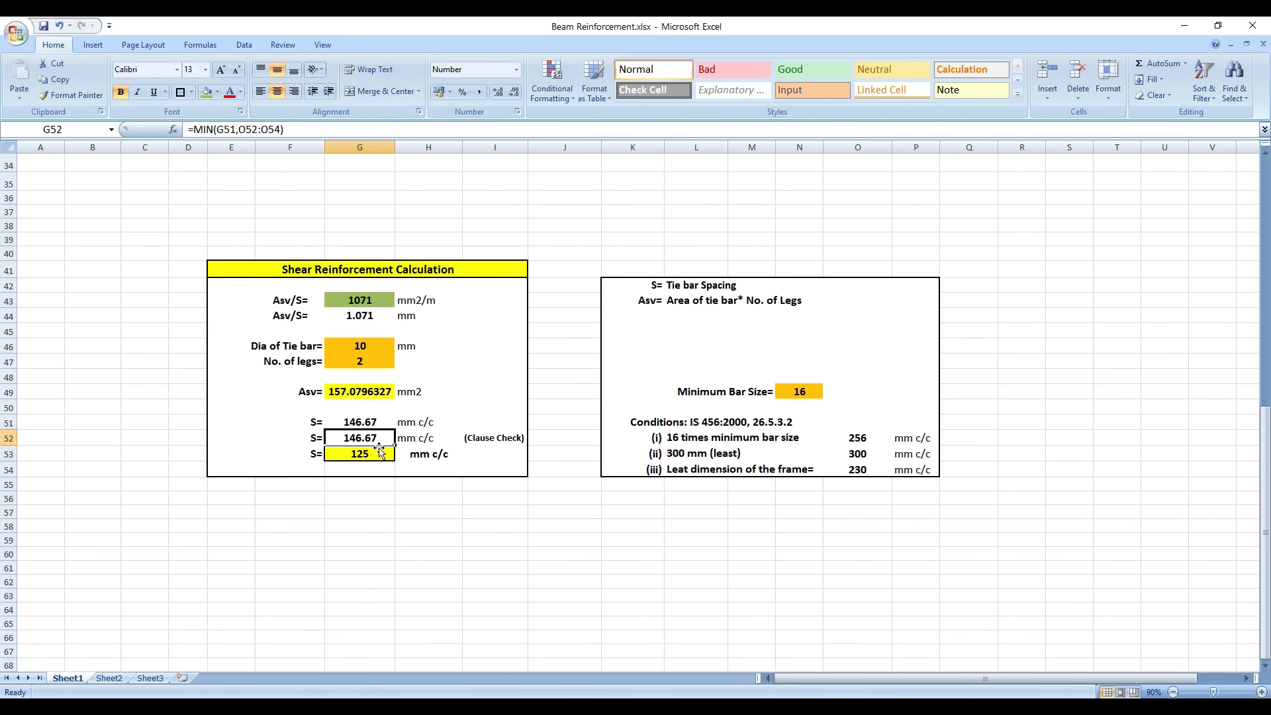
pyautogui.click(372, 455)
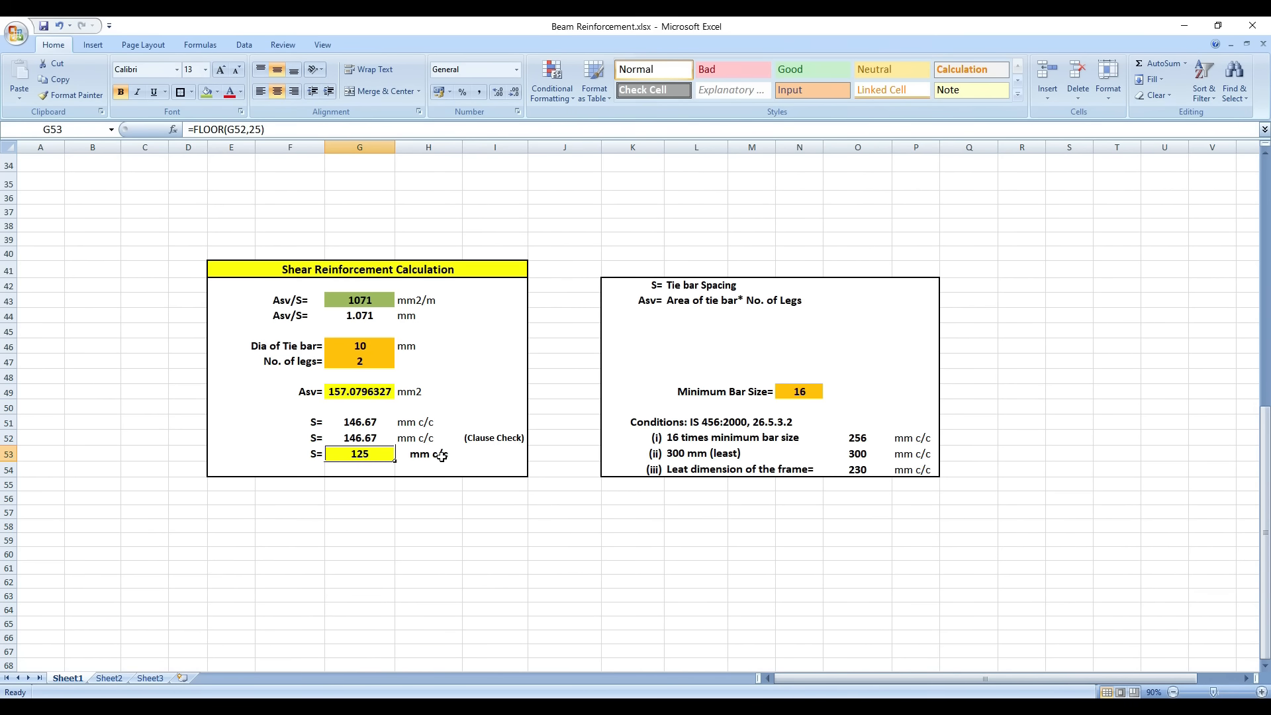
pyautogui.click(417, 457)
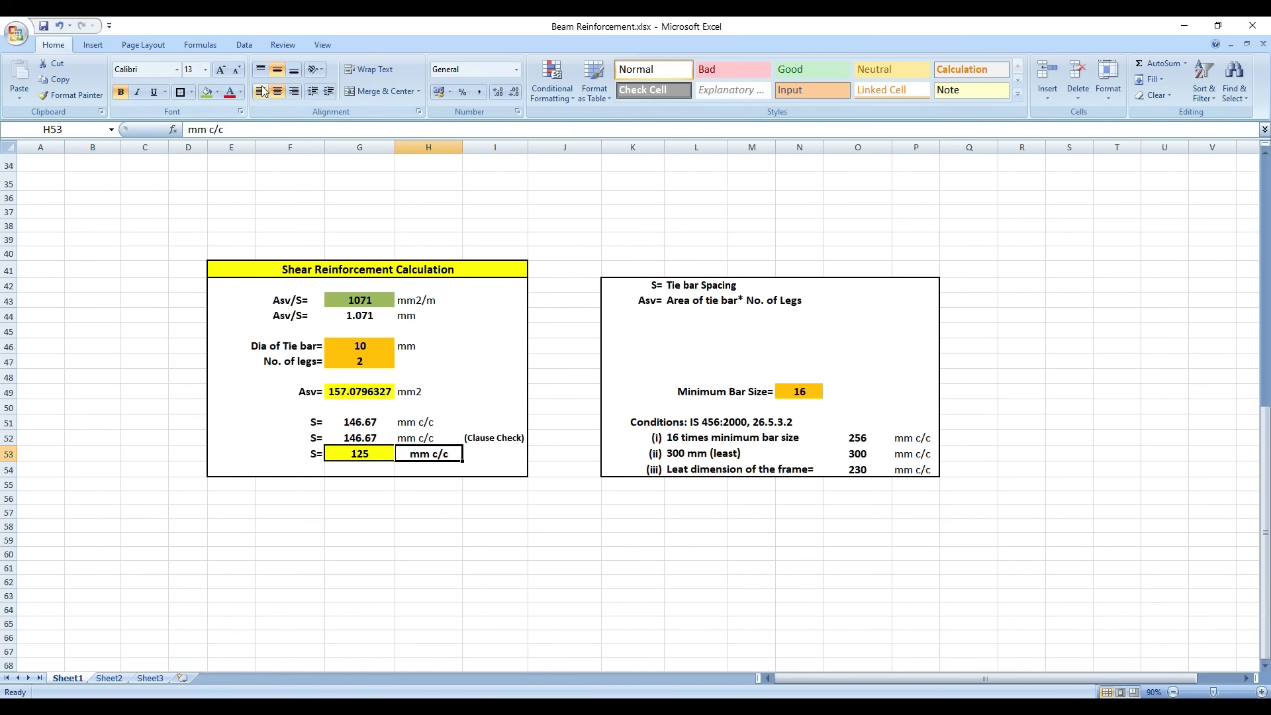
# Review the tie bar labels in the beam detail and the Top Mid Bar's number of bars and Ast Pro % formula
pyautogui.click(437, 377)
pyautogui.scroll(7, 522, 572)
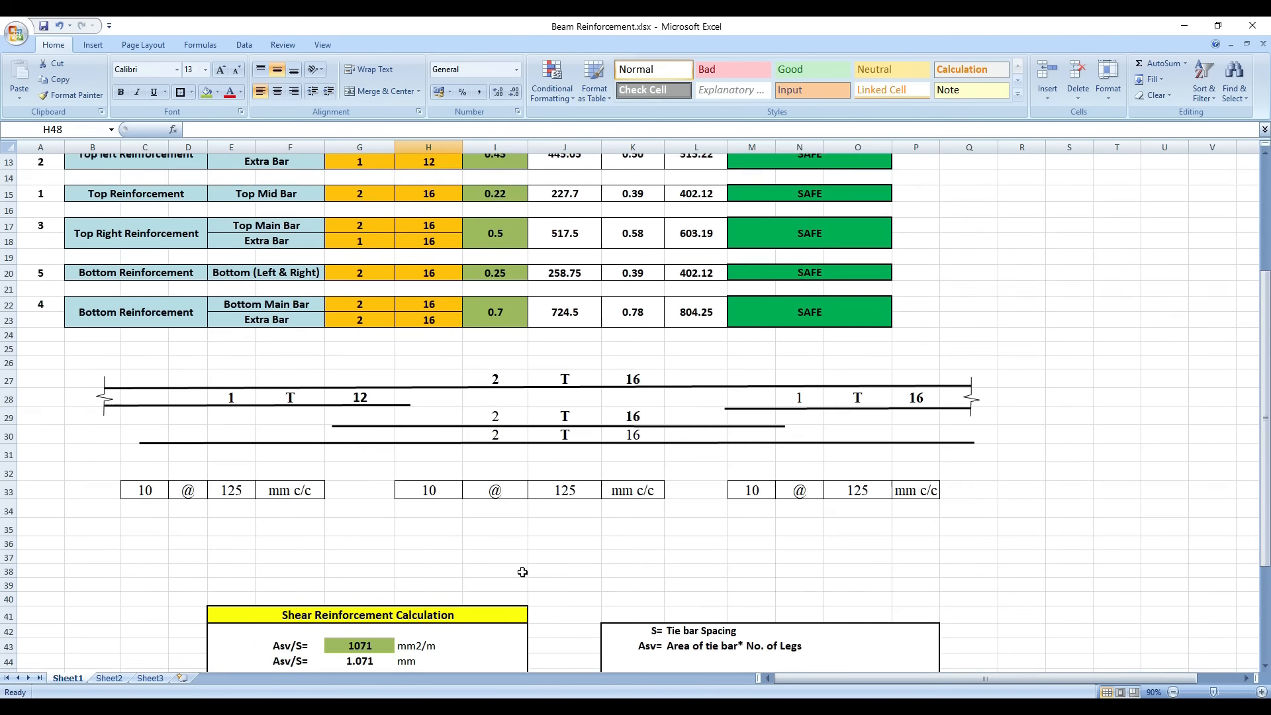
pyautogui.scroll(4, 523, 572)
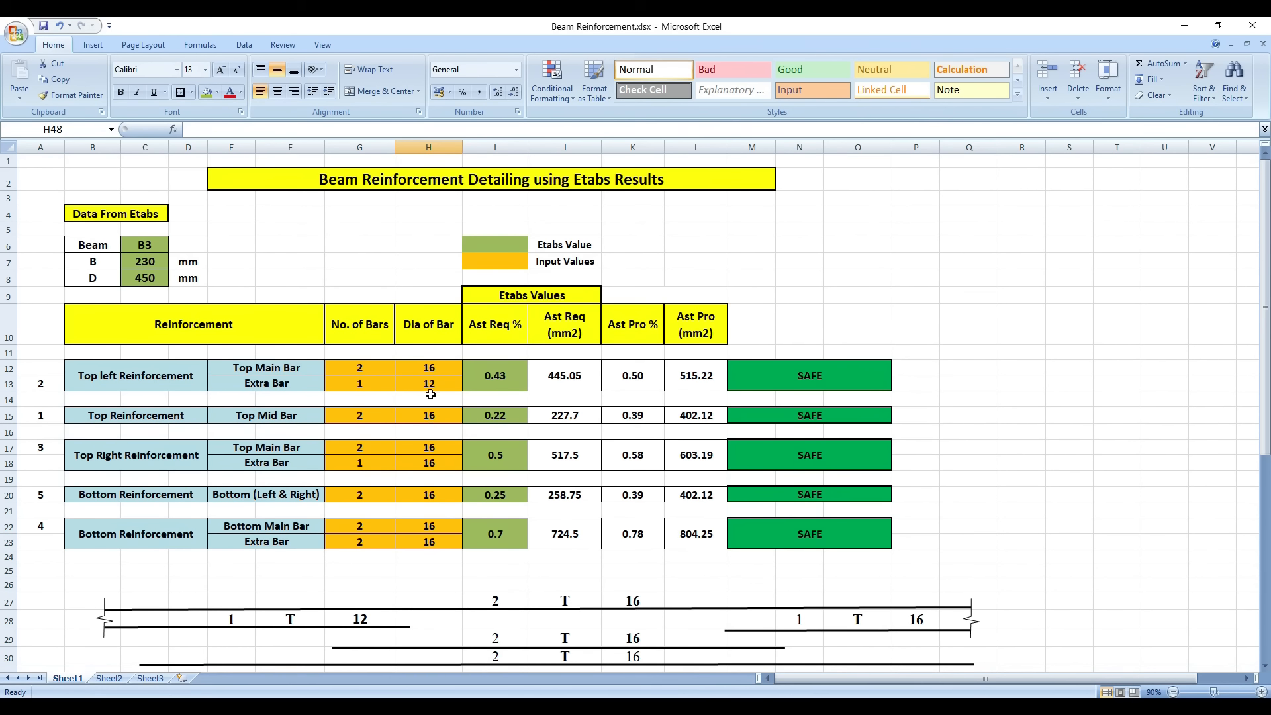
pyautogui.click(360, 415)
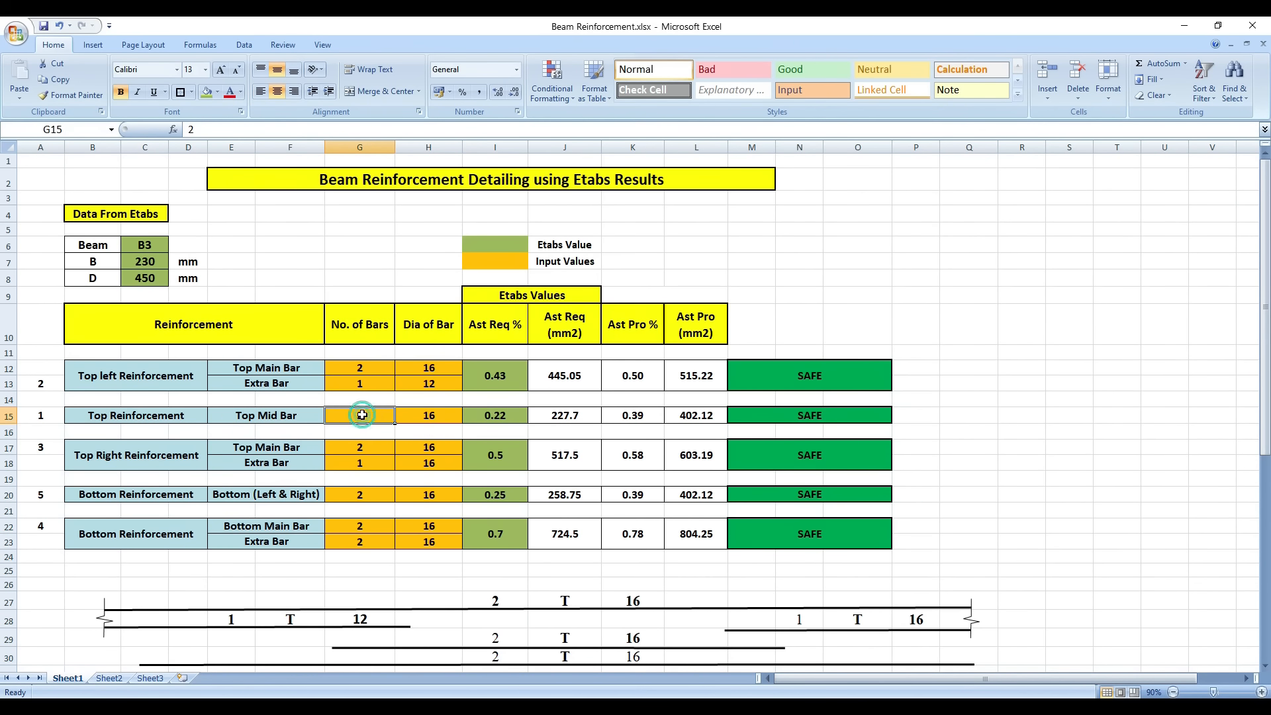
pyautogui.click(656, 416)
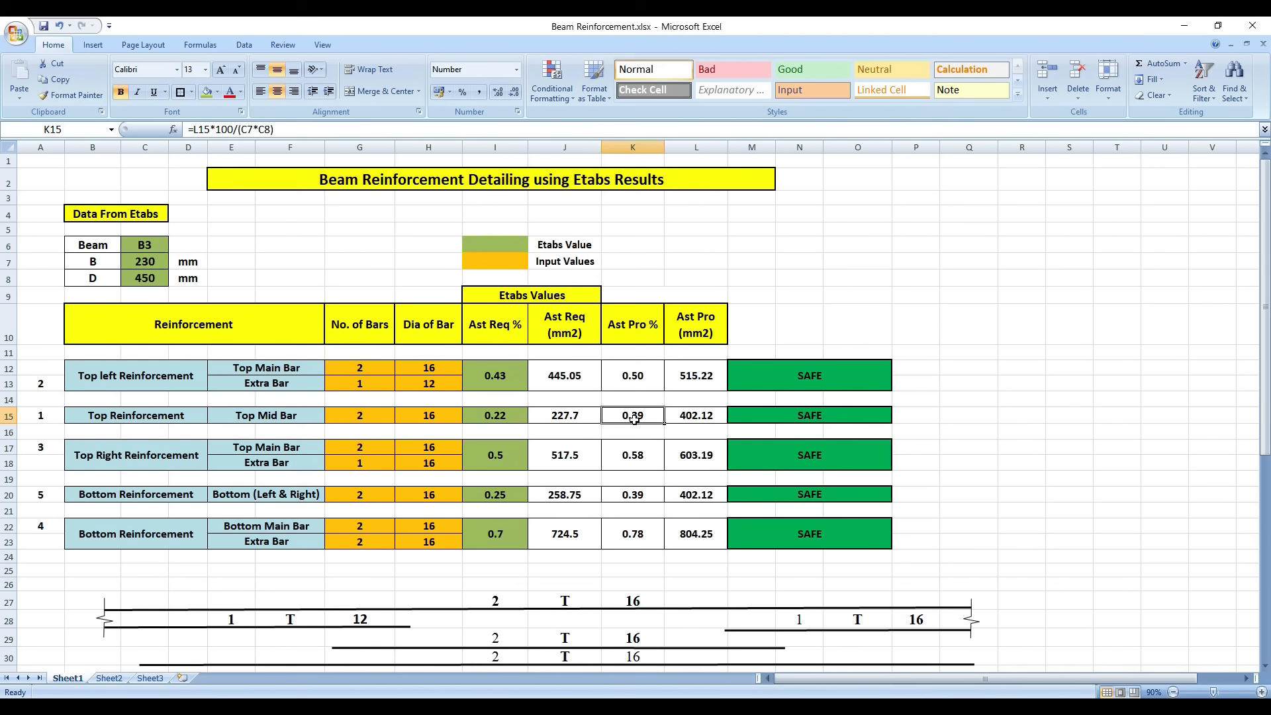
pyautogui.click(920, 293)
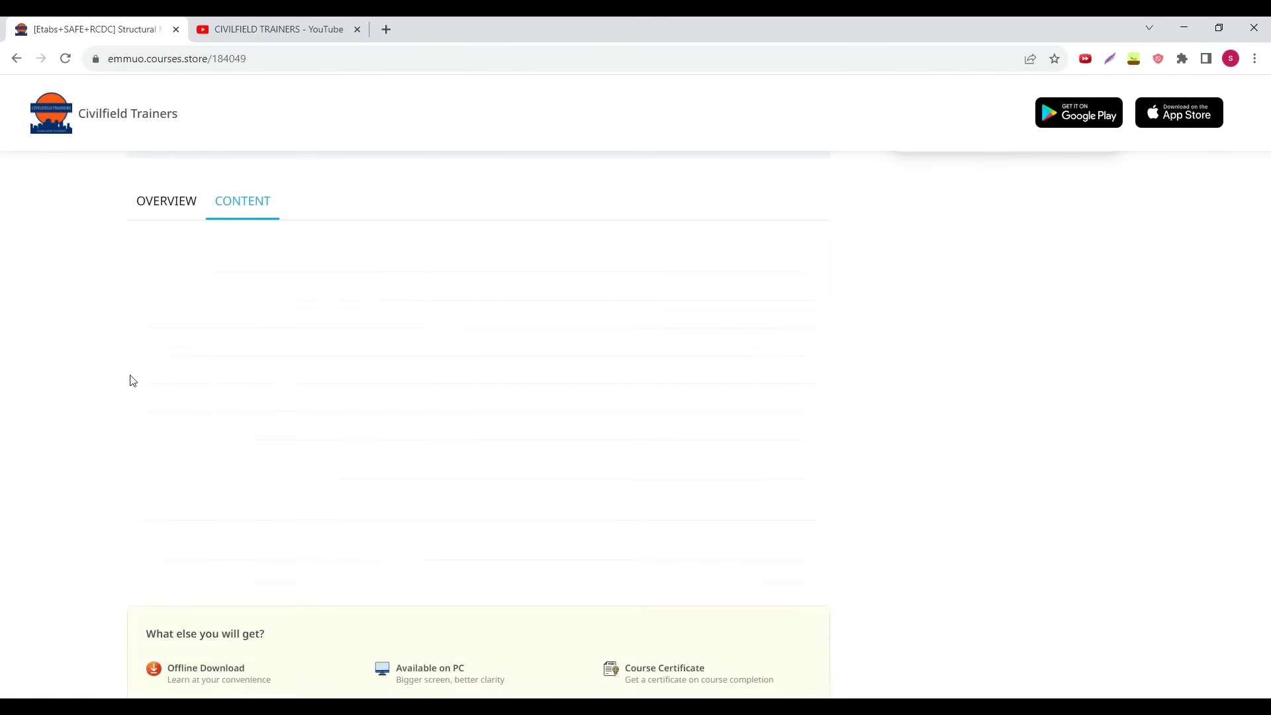
# In the browser, open the Etabs V.21+ RCDC client submission section of the Structural Mastery Course and look through its lessons
pyautogui.scroll(-3, 344, 403)
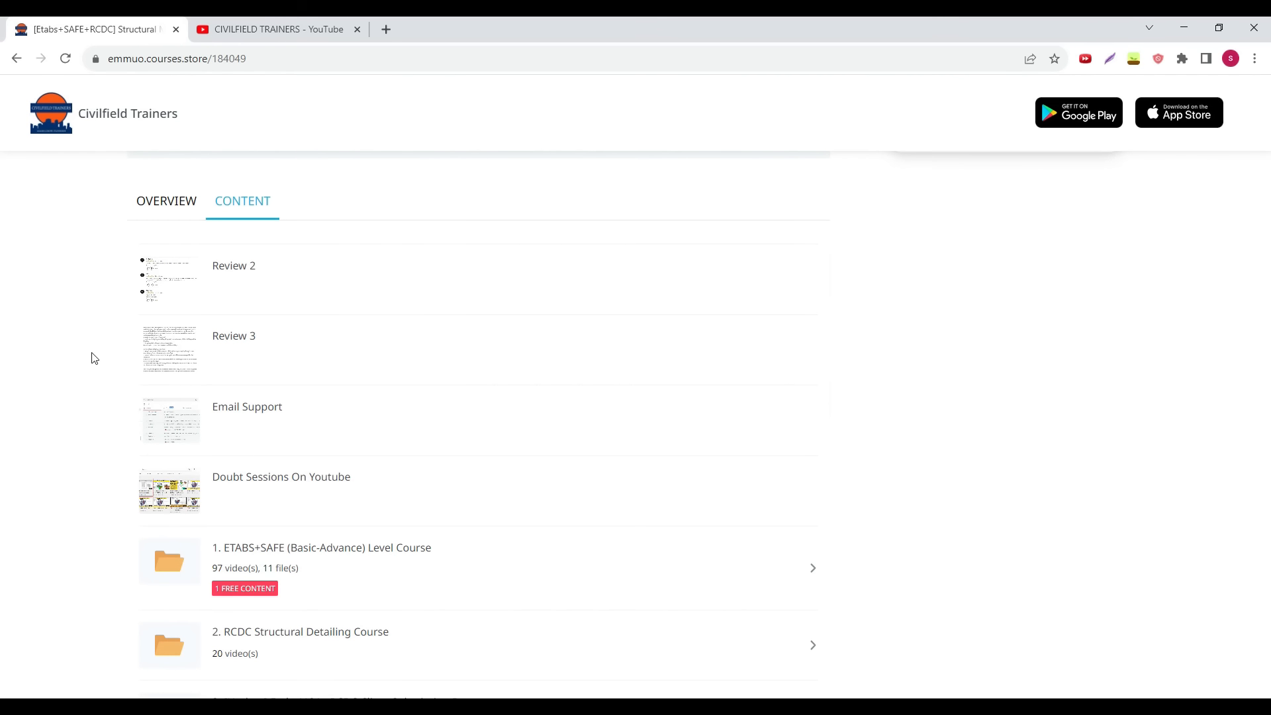
pyautogui.scroll(-4, 92, 358)
pyautogui.click(314, 407)
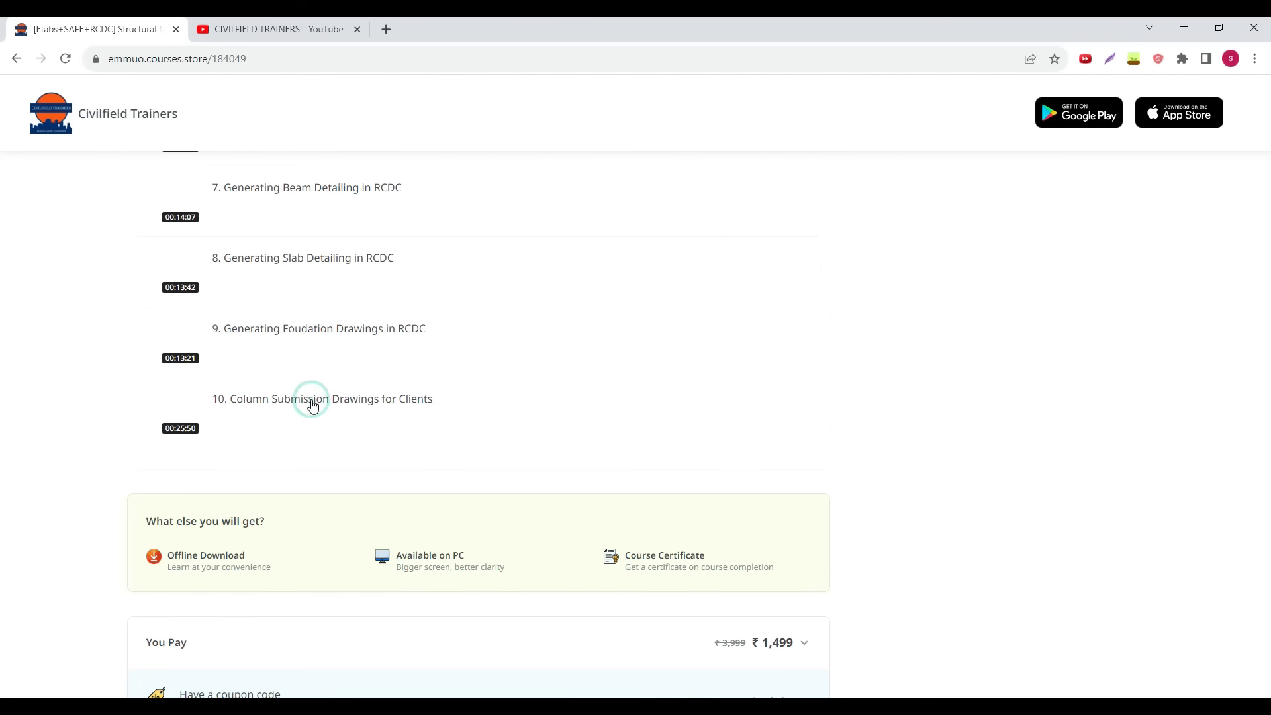
pyautogui.scroll(8, 79, 391)
pyautogui.scroll(2, 75, 392)
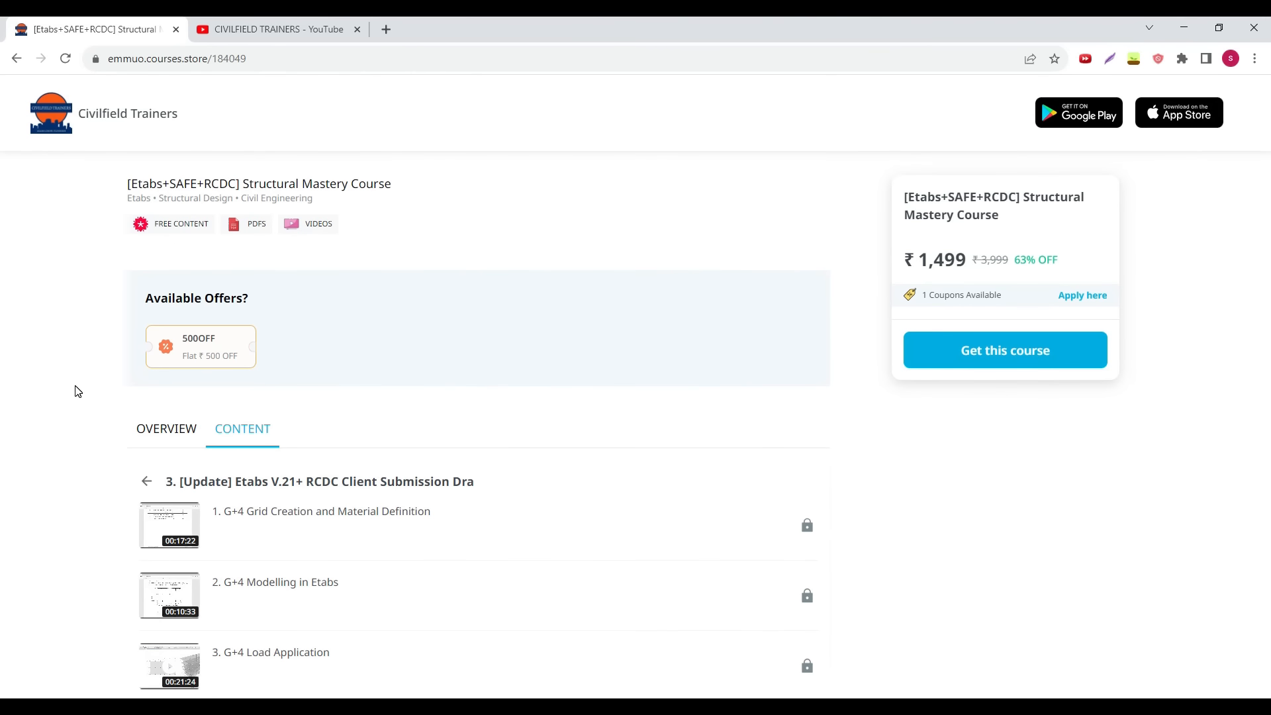
pyautogui.scroll(-3, 75, 391)
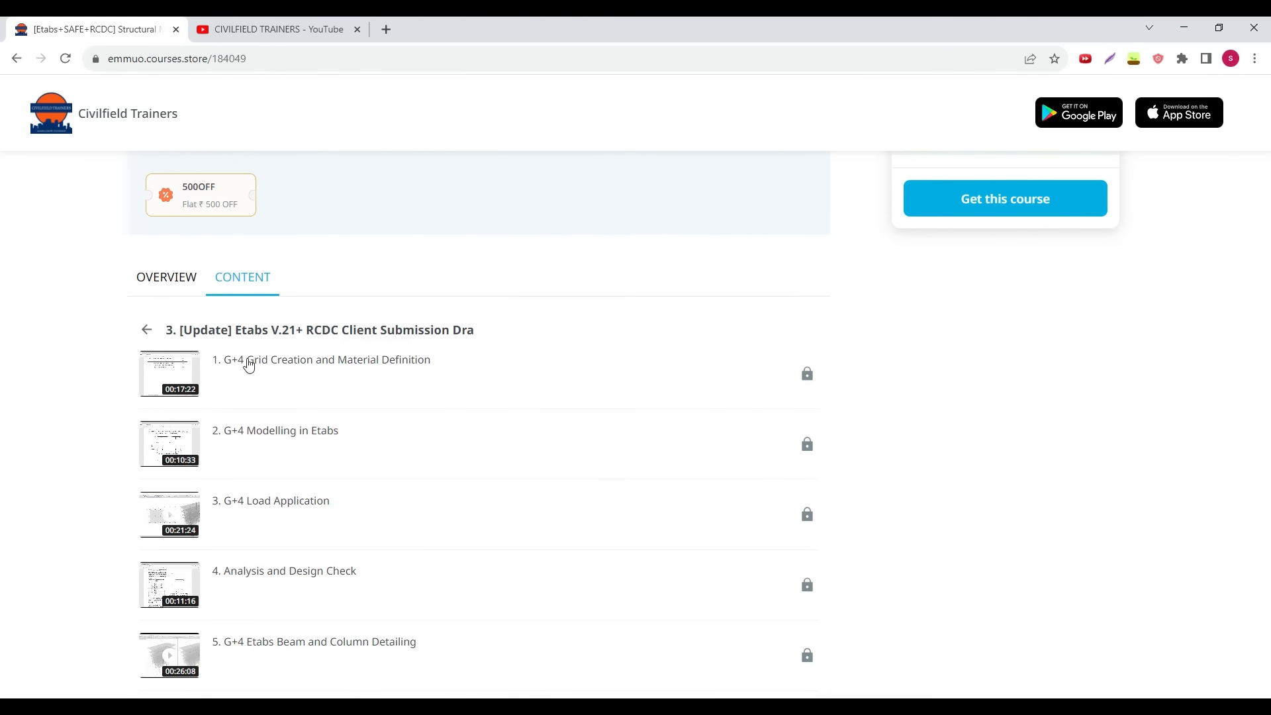
pyautogui.scroll(-2, 202, 383)
pyautogui.scroll(-4, 202, 382)
pyautogui.scroll(-3, 34, 397)
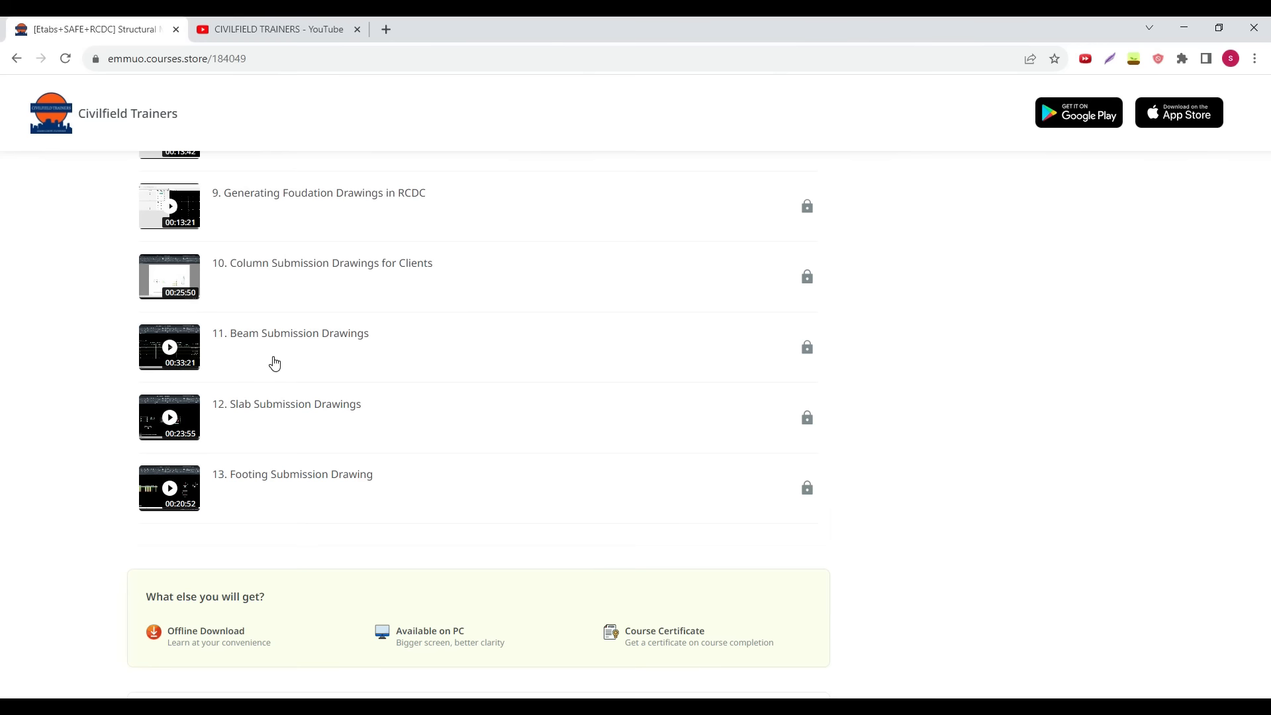
pyautogui.scroll(10, 277, 351)
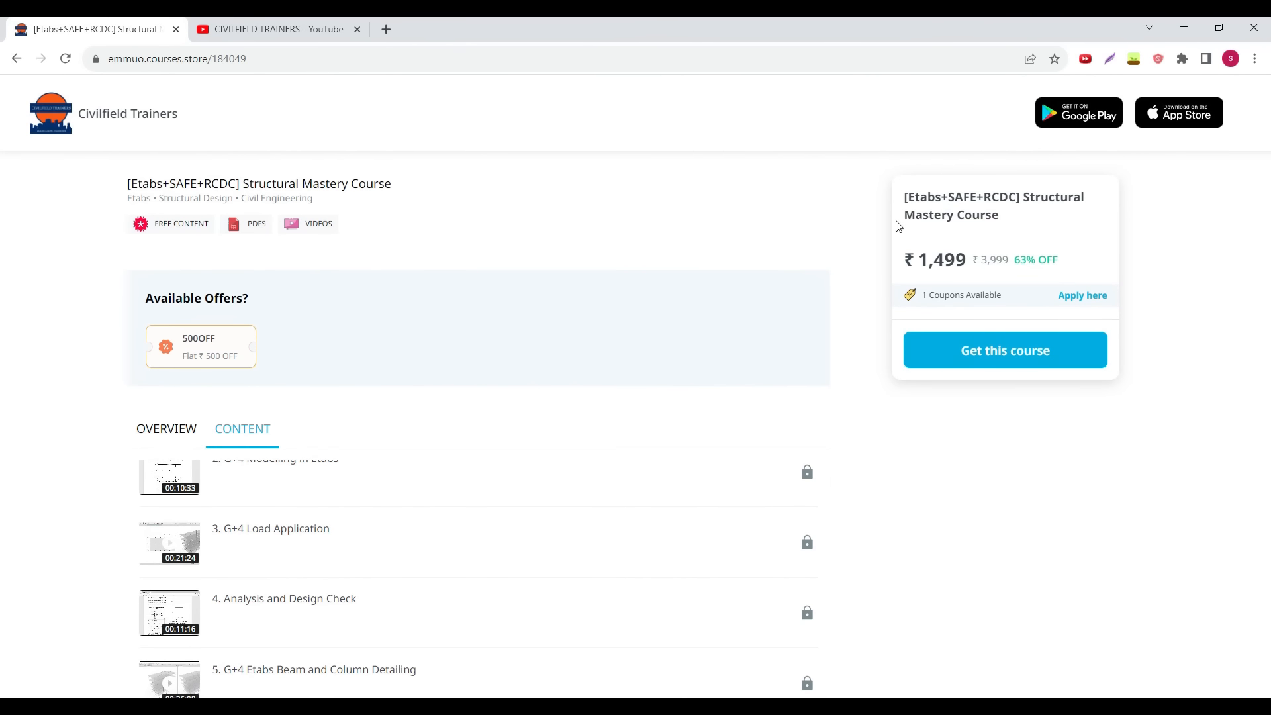
# Return to the course's main content list and look over its introductory items and reviews
pyautogui.click(156, 431)
pyautogui.scroll(-8, 313, 562)
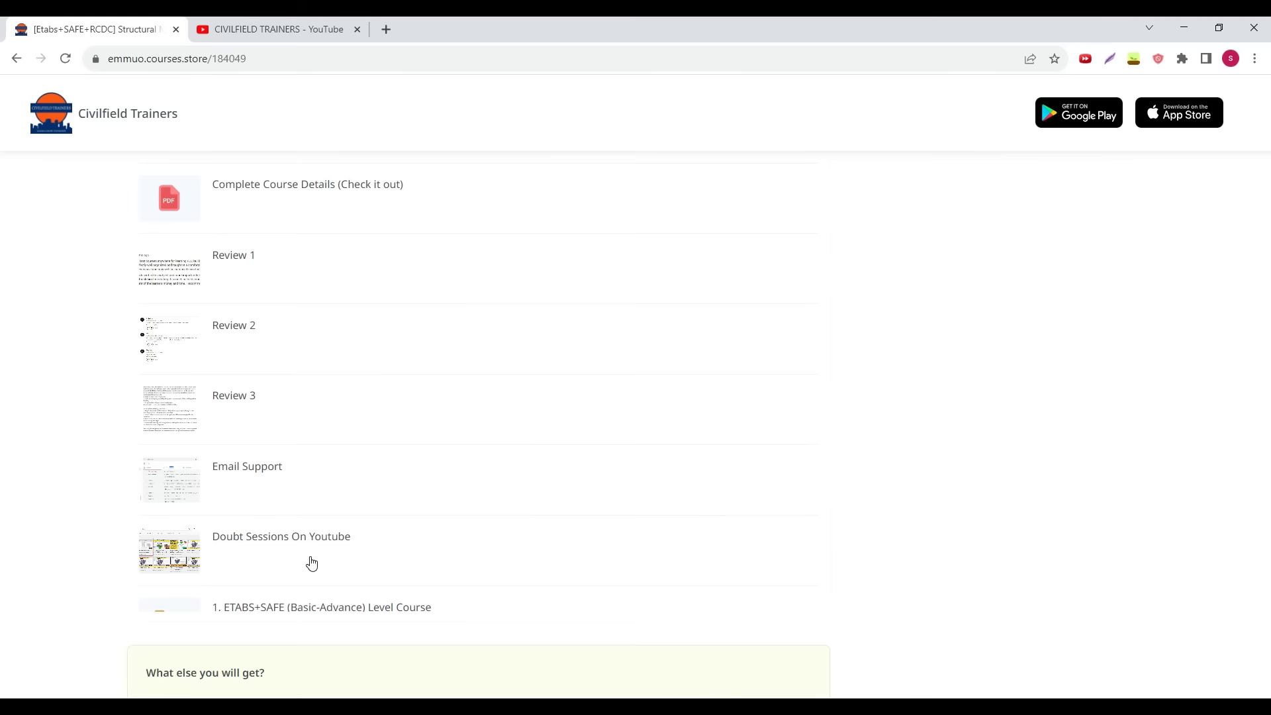
pyautogui.scroll(6, 130, 454)
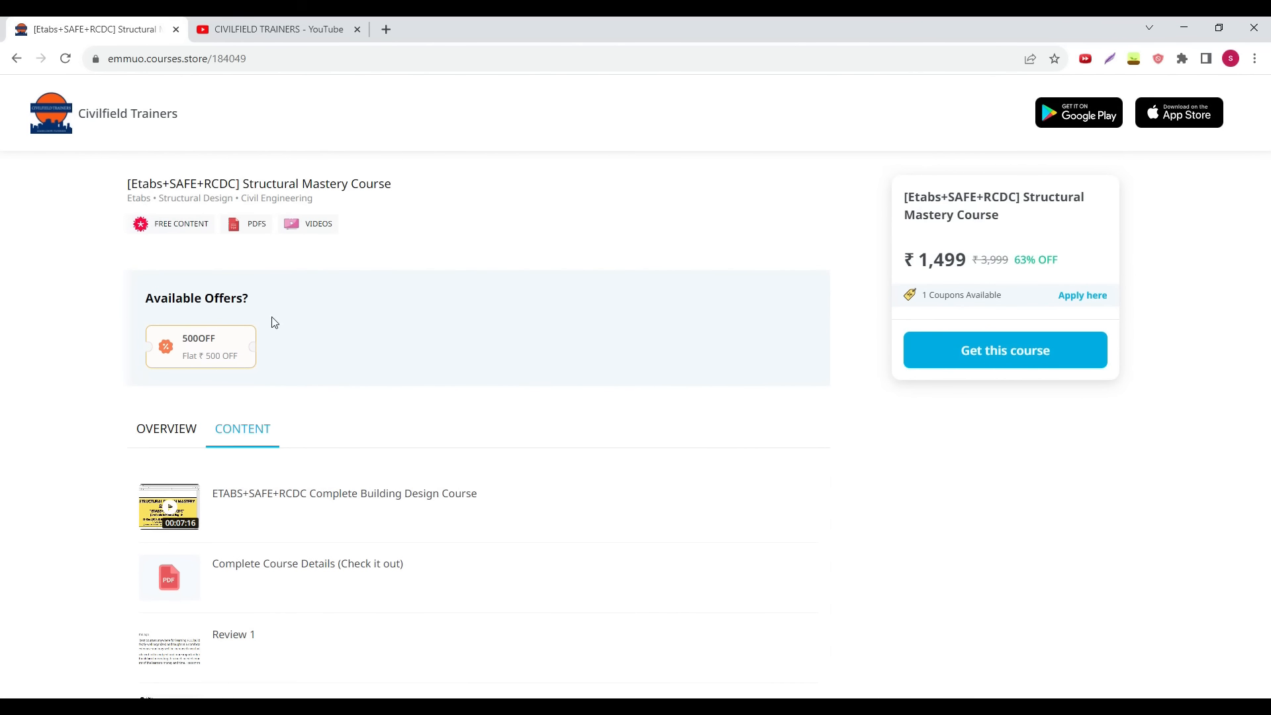